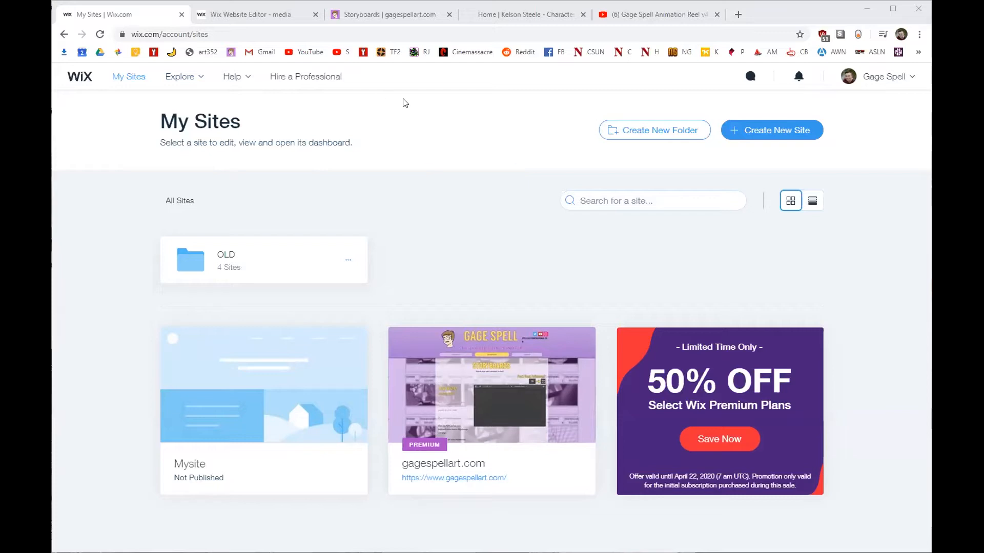
# Scroll through the live Storyboards page to inspect its header, then open the Resumé page.
pyautogui.click(402, 15)
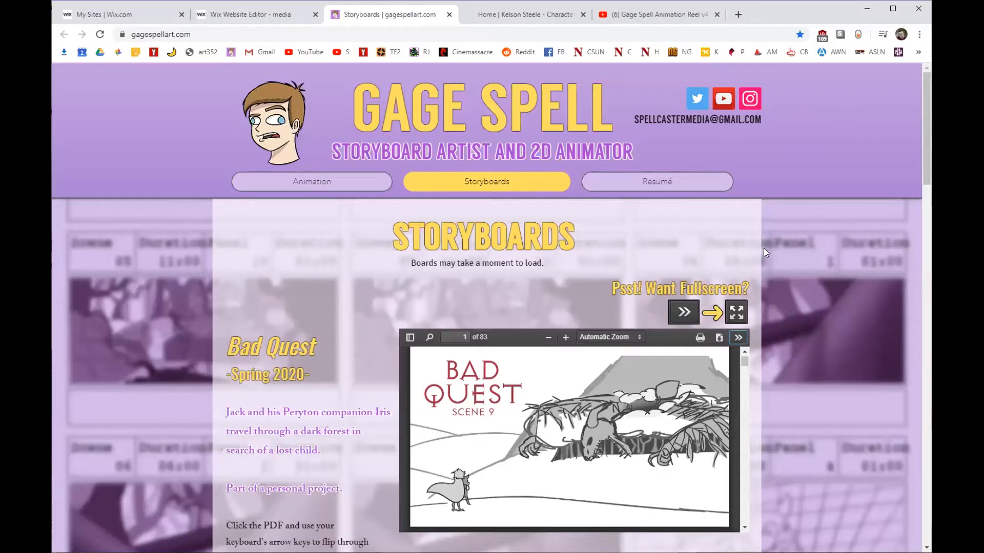
pyautogui.moveTo(924, 93); pyautogui.dragTo(917, 94)
pyautogui.scroll(-1, 925, 130)
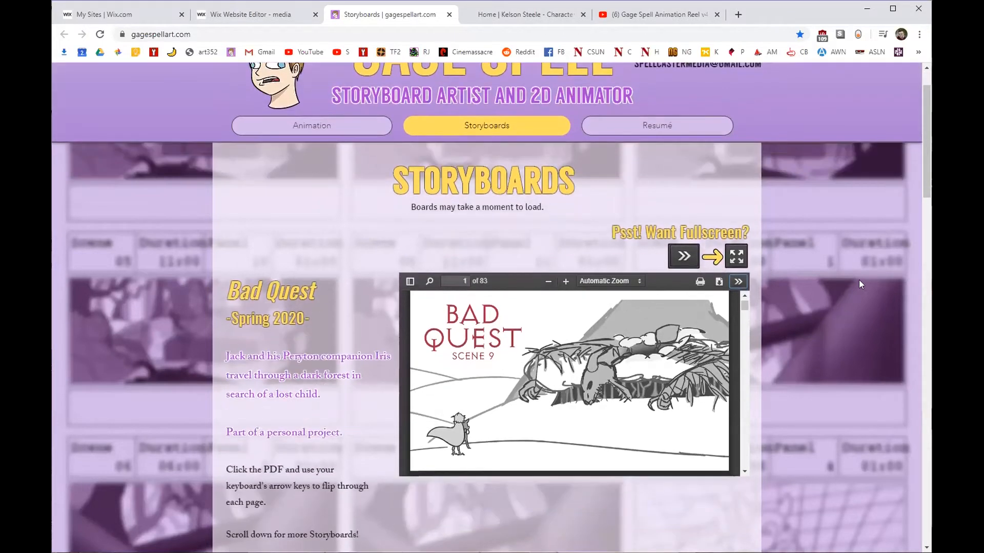
pyautogui.moveTo(926, 130)
pyautogui.mouseDown()
pyautogui.moveTo(922, 117)
pyautogui.moveTo(925, 140)
pyautogui.mouseUp()
pyautogui.scroll(2, 570, 216)
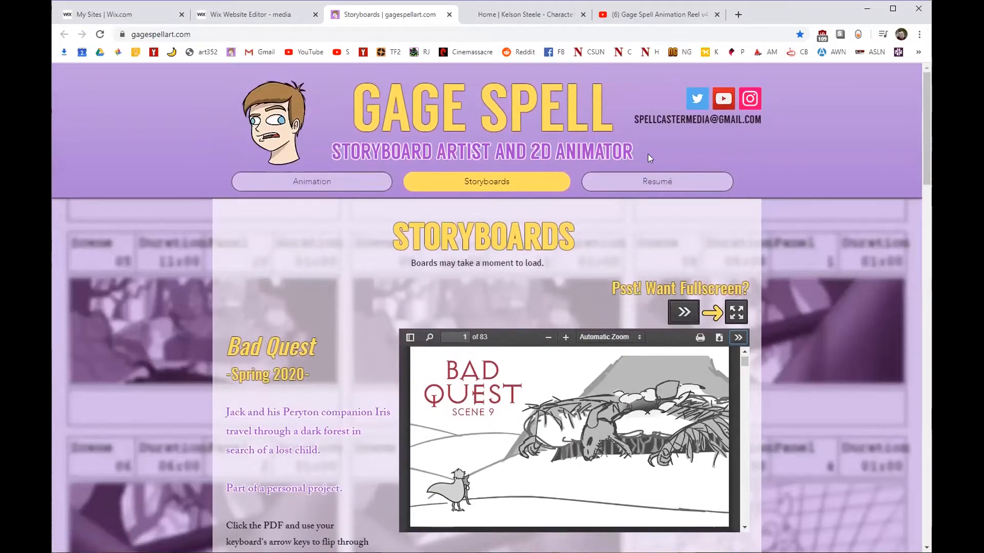
pyautogui.moveTo(632, 120); pyautogui.dragTo(744, 128)
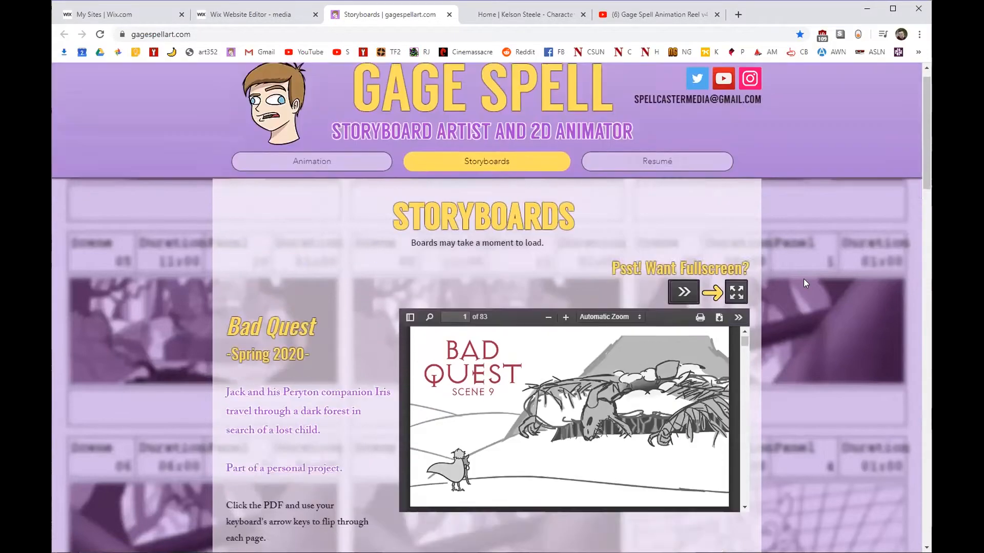
pyautogui.click(675, 183)
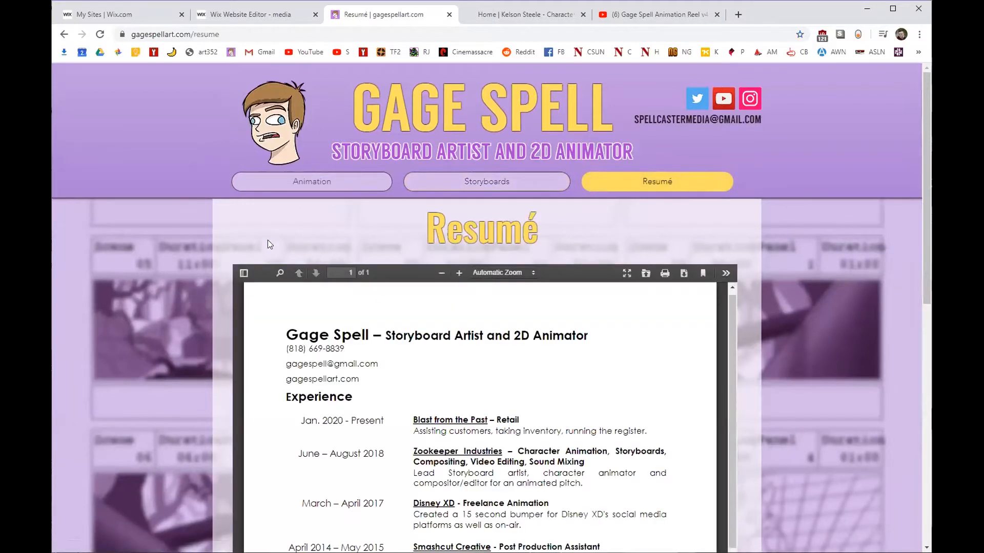
# Review the Animation and Resumé pages, return to Storyboards, then switch to the reference portfolio tab.
pyautogui.click(285, 179)
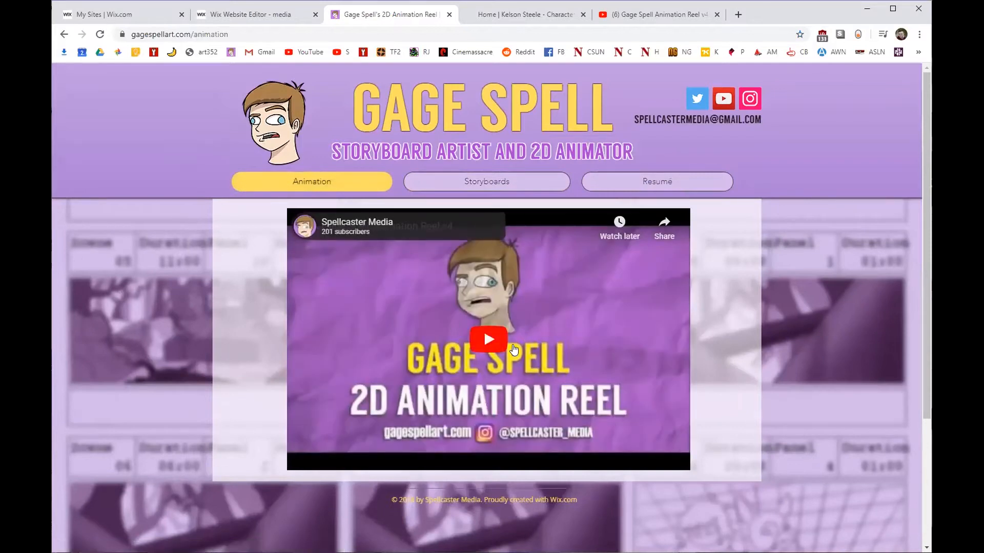
pyautogui.click(615, 190)
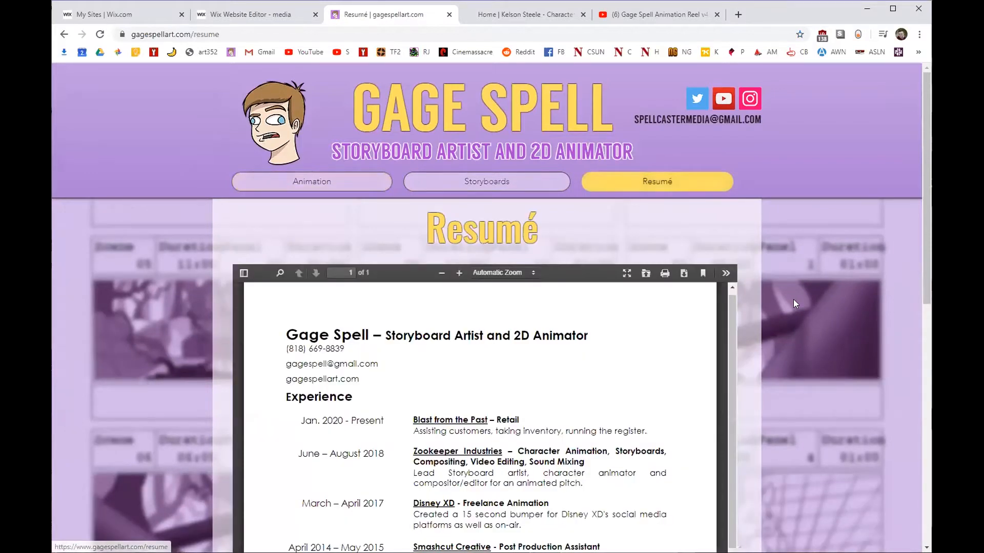
pyautogui.scroll(-2, 793, 300)
pyautogui.scroll(-1, 923, 199)
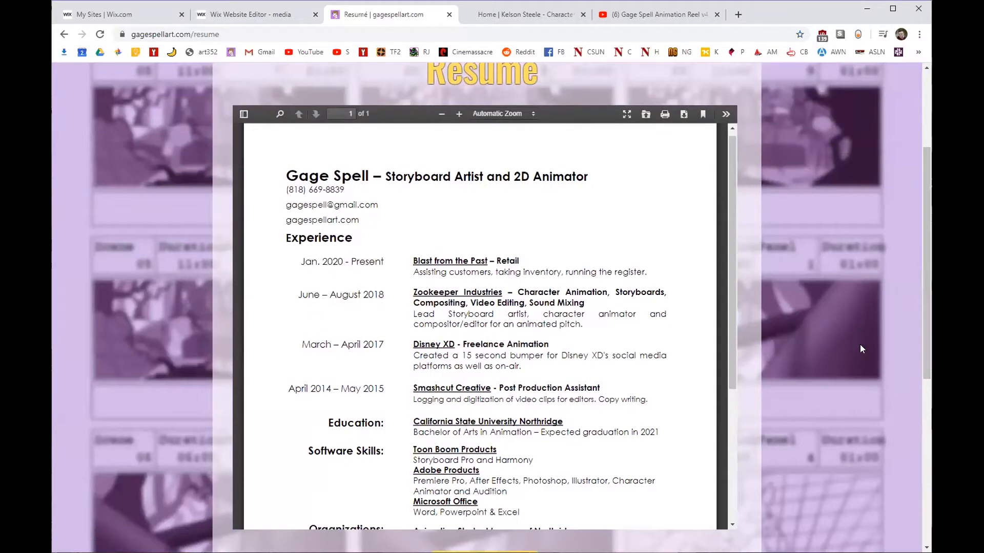
pyautogui.scroll(-3, 925, 277)
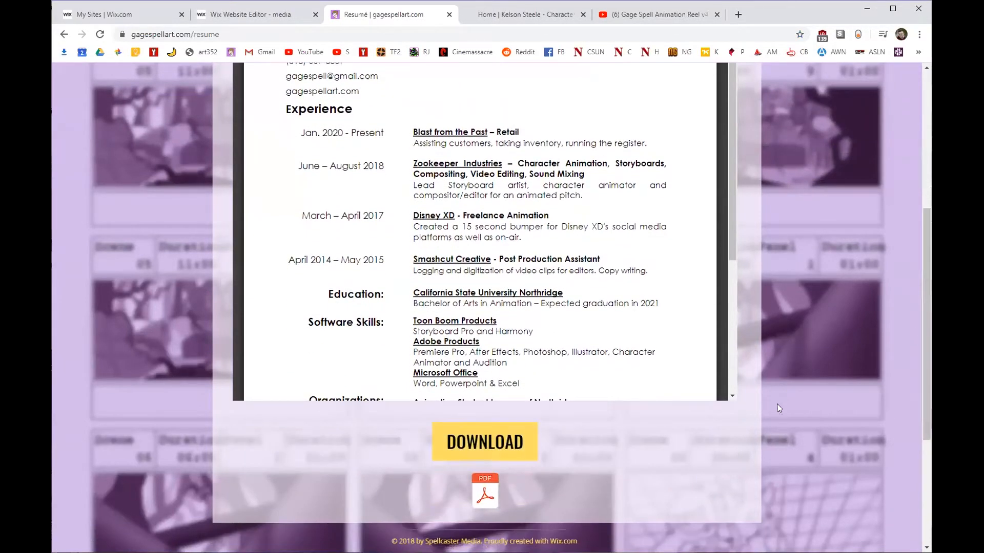
pyautogui.scroll(5, 791, 405)
pyautogui.scroll(-3, 798, 412)
pyautogui.scroll(3, 797, 405)
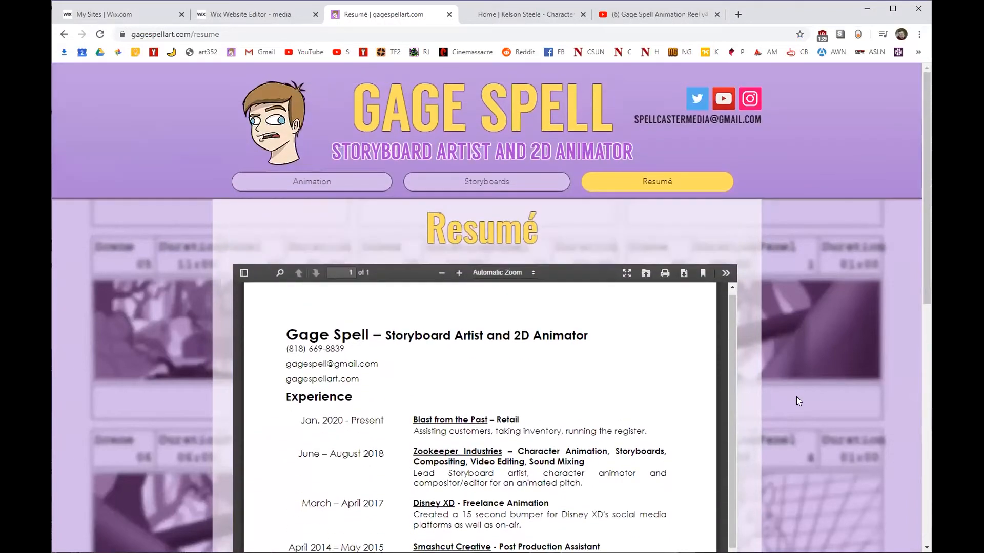
pyautogui.click(511, 188)
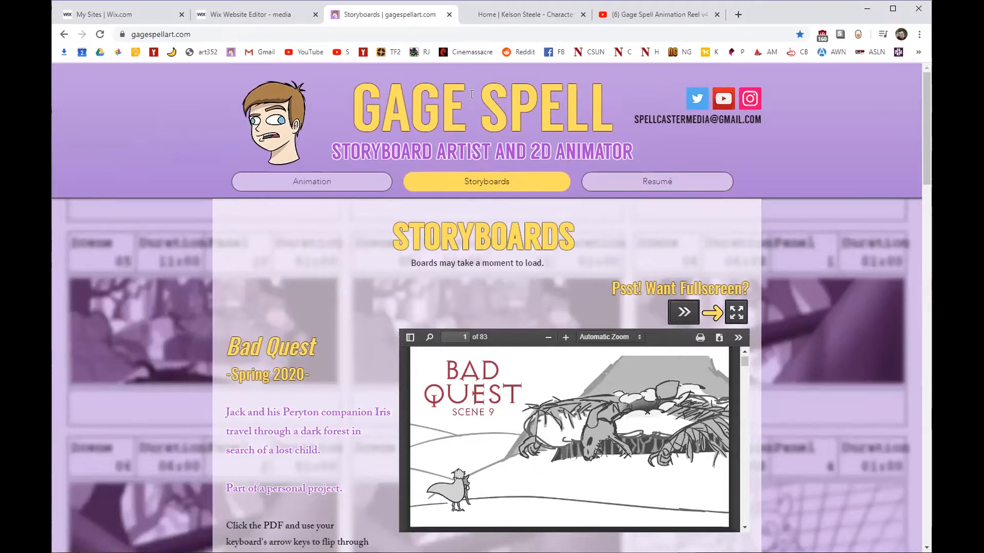
pyautogui.click(508, 18)
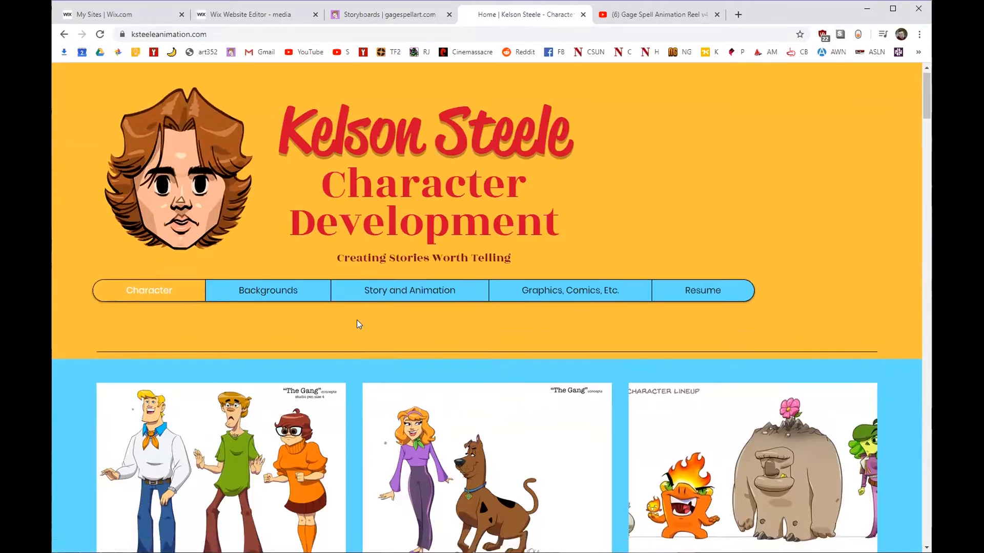
# Scroll the reference homepage, then flip through the Bad Quest storyboard on the live Storyboards page.
pyautogui.scroll(-1, 357, 320)
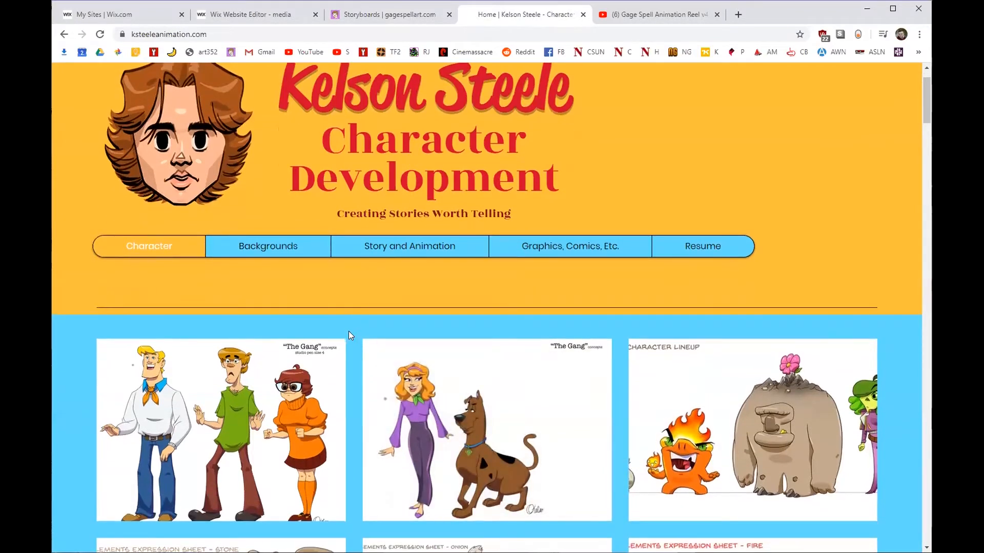
pyautogui.scroll(-2, 347, 332)
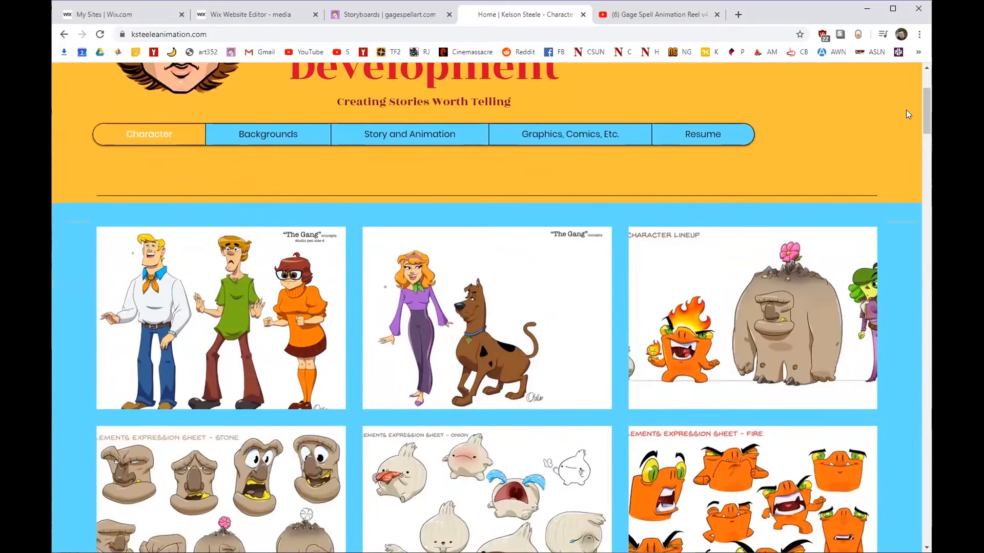
pyautogui.moveTo(924, 107)
pyautogui.mouseDown()
pyautogui.moveTo(924, 96)
pyautogui.moveTo(928, 120)
pyautogui.mouseUp()
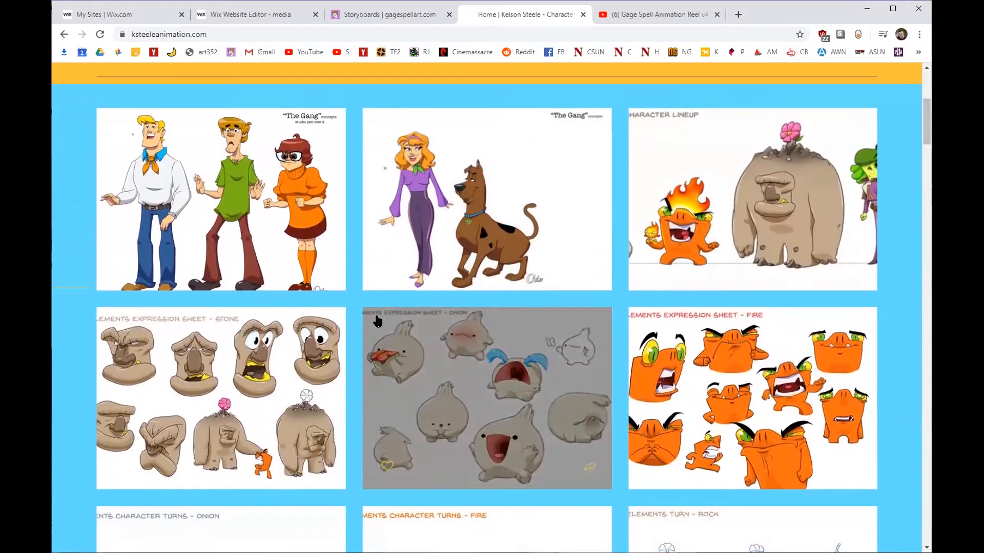
pyautogui.click(405, 18)
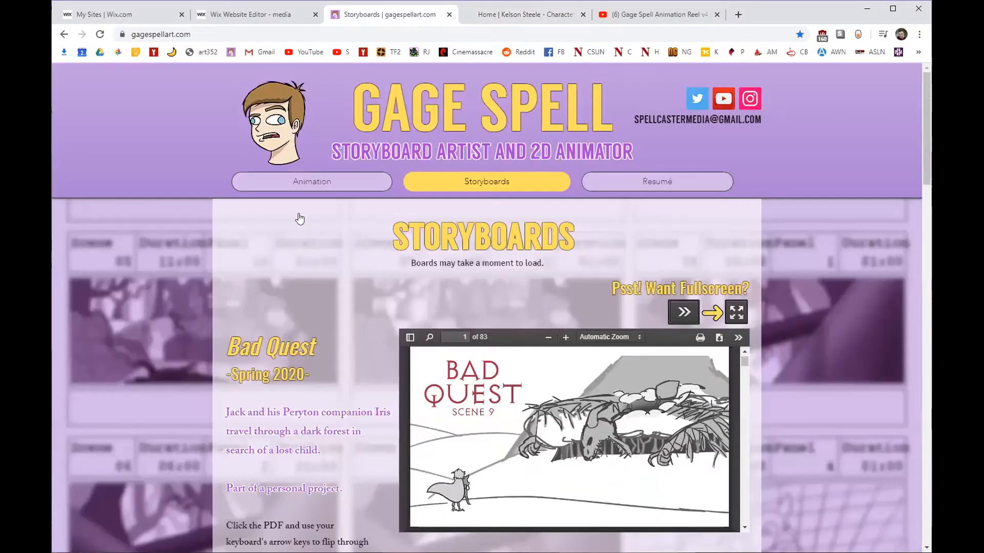
pyautogui.scroll(-3, 300, 219)
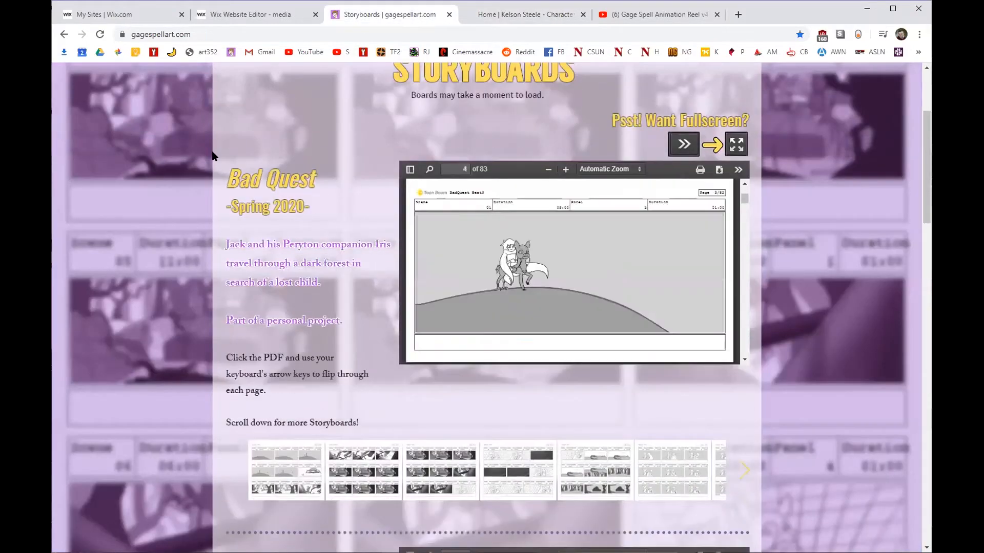
pyautogui.press('Right')
pyautogui.press('Right')
pyautogui.press('Right')
pyautogui.press('Right')
pyautogui.press('Right')
pyautogui.press('Right')
pyautogui.press('Right')
pyautogui.press('Right')
pyautogui.press('Right')
pyautogui.press('Right')
pyautogui.press('Right')
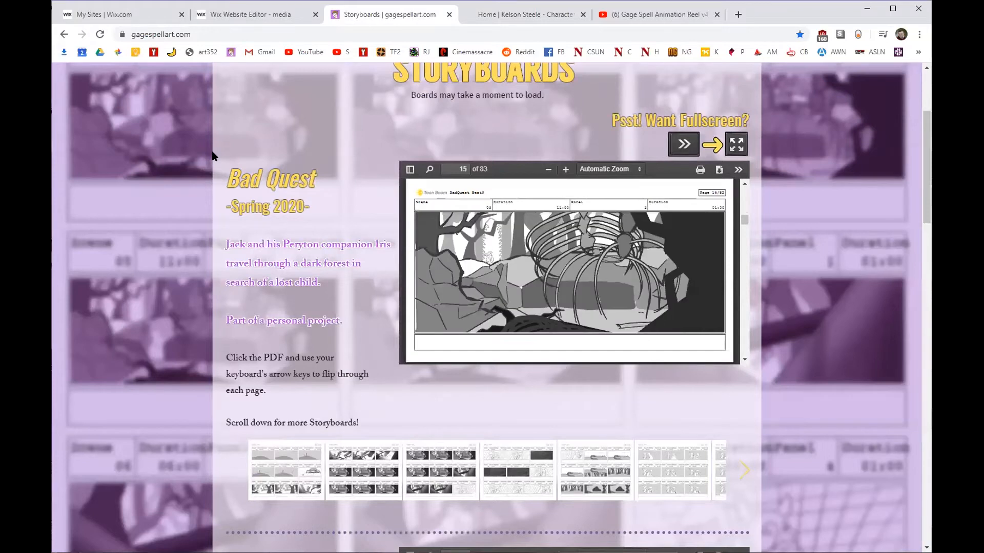
pyautogui.scroll(1, 266, 186)
# Scroll through the reference portfolio and open its Backgrounds gallery.
pyautogui.click(512, 15)
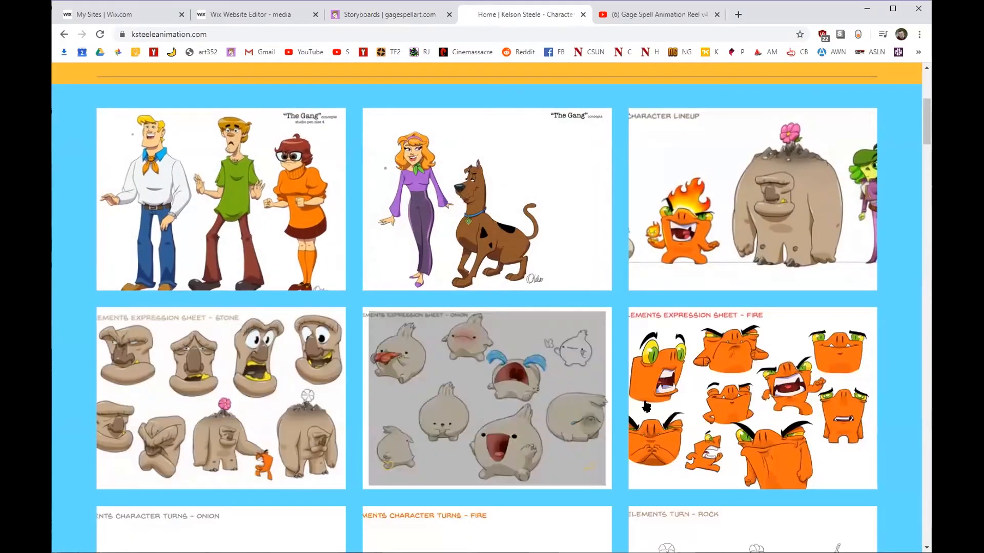
pyautogui.scroll(2, 898, 220)
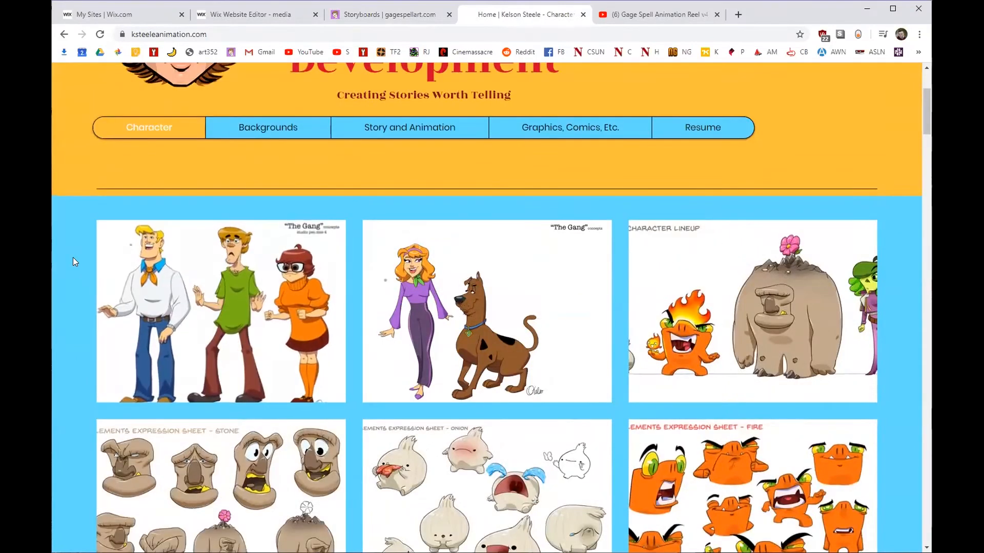
pyautogui.scroll(-1, 73, 257)
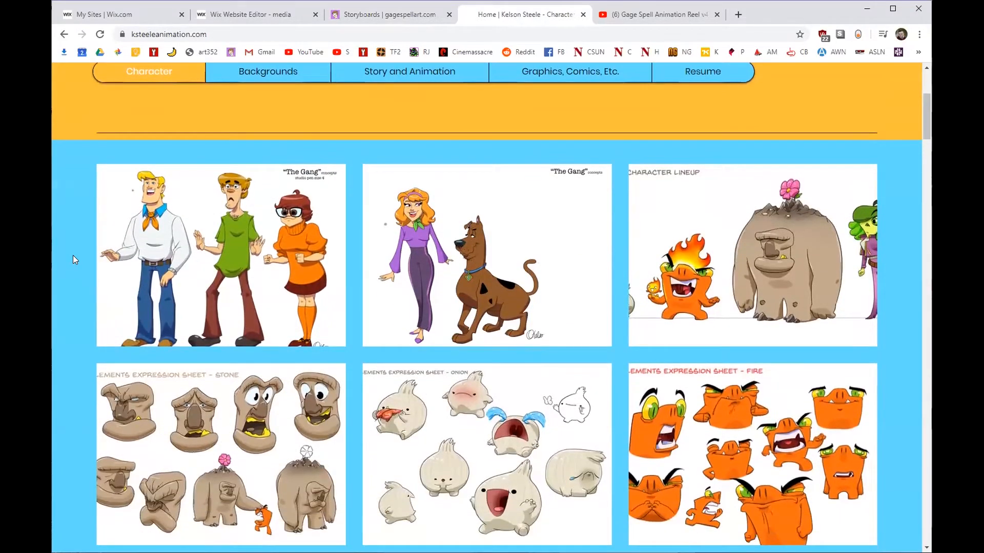
pyautogui.scroll(-10, 73, 254)
pyautogui.scroll(-4, 72, 253)
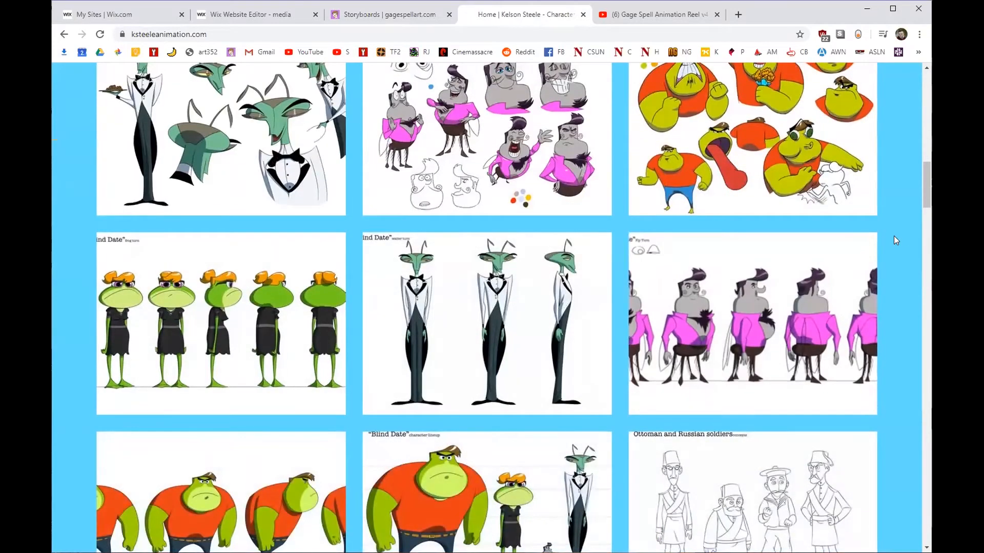
pyautogui.scroll(-5, 891, 241)
pyautogui.scroll(-4, 903, 256)
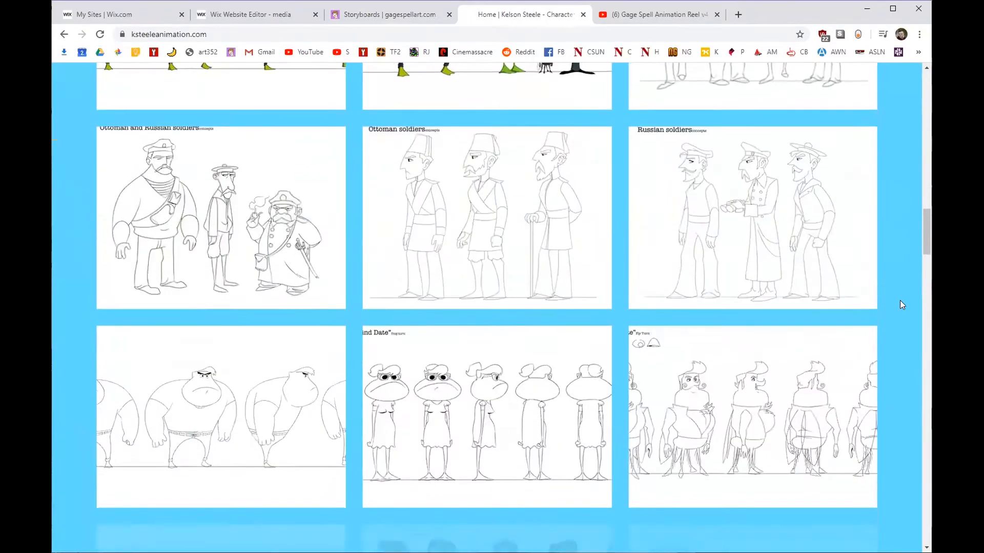
pyautogui.scroll(-5, 902, 302)
pyautogui.moveTo(924, 264); pyautogui.dragTo(919, 80)
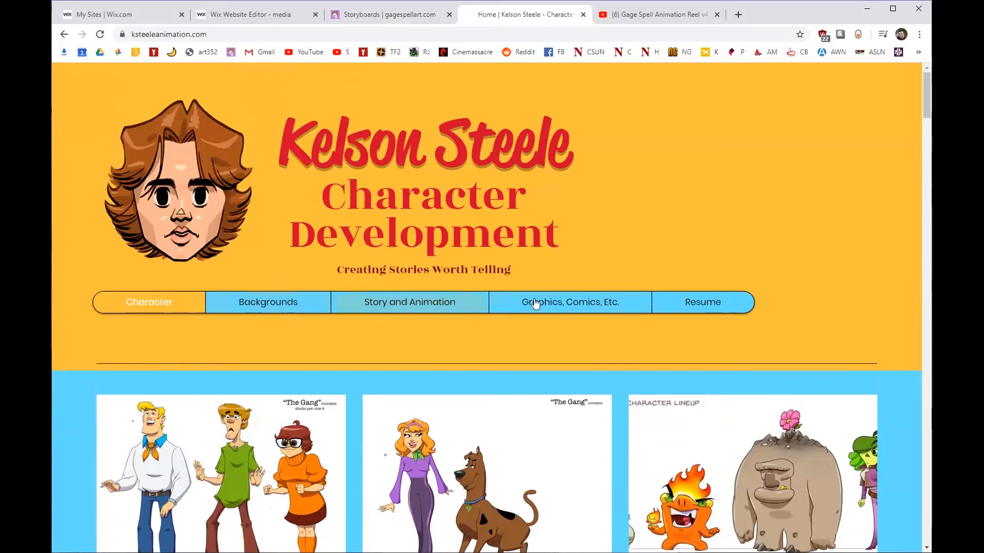
pyautogui.click(272, 305)
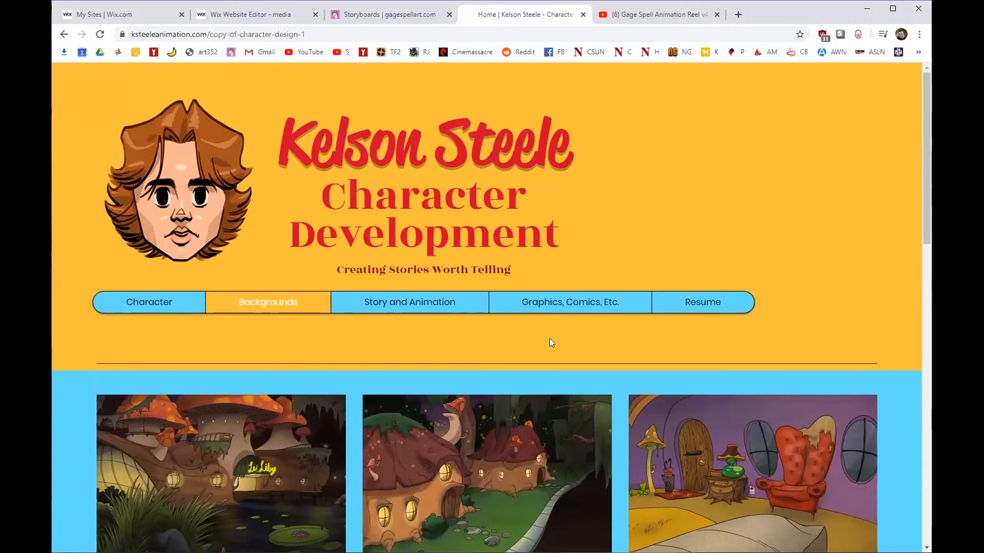
pyautogui.scroll(-2, 549, 343)
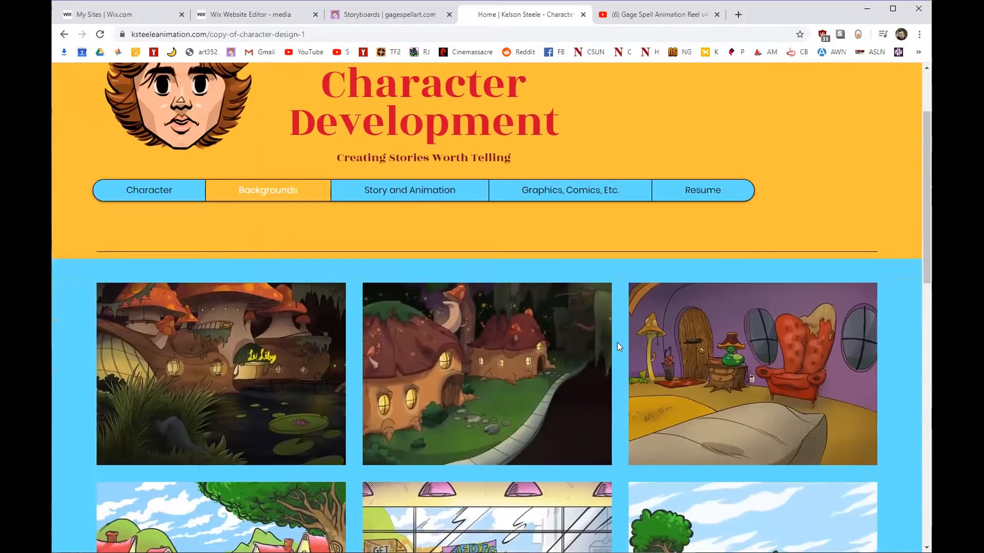
pyautogui.moveTo(647, 356)
# Glance at the live Storyboards page again, then return to the reference portfolio.
pyautogui.click(398, 16)
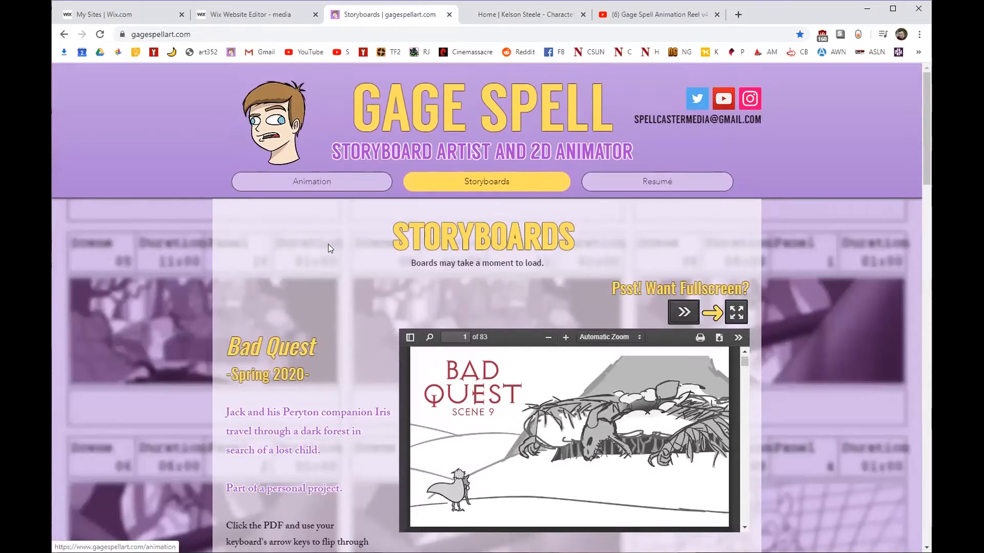
pyautogui.click(495, 21)
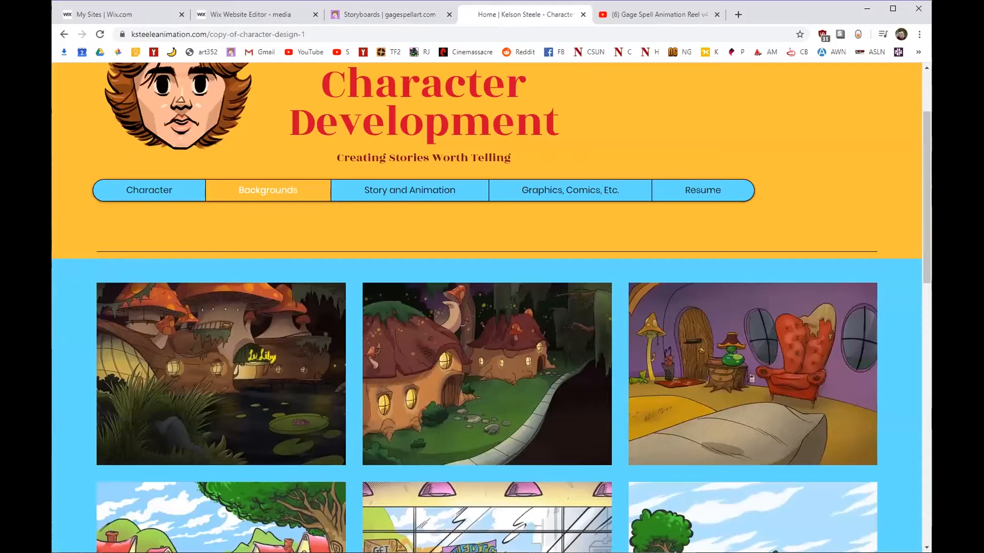
pyautogui.scroll(3, 110, 324)
# Open the reference site's Character gallery and view the Blind Date waiter-turn art full-size.
pyautogui.click(189, 312)
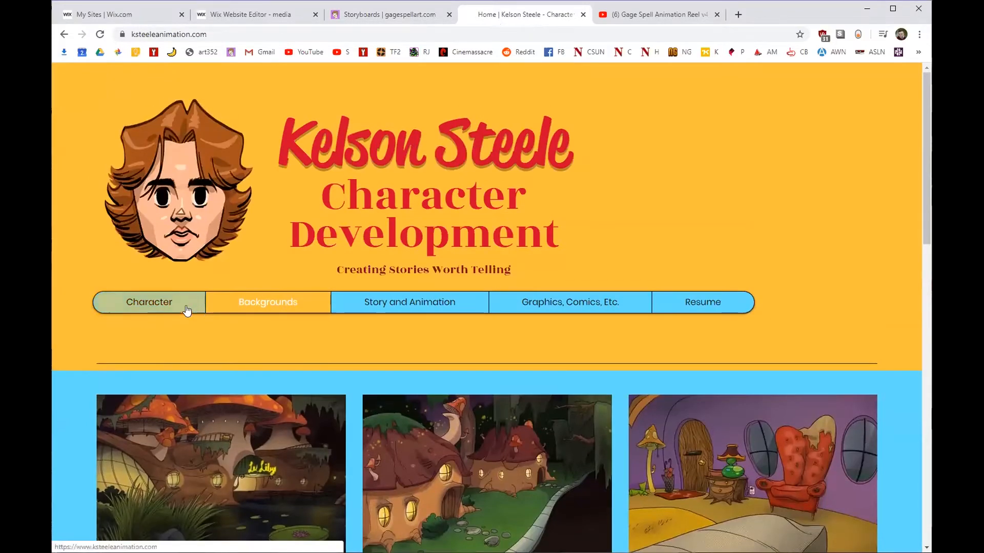
pyautogui.scroll(-1, 156, 290)
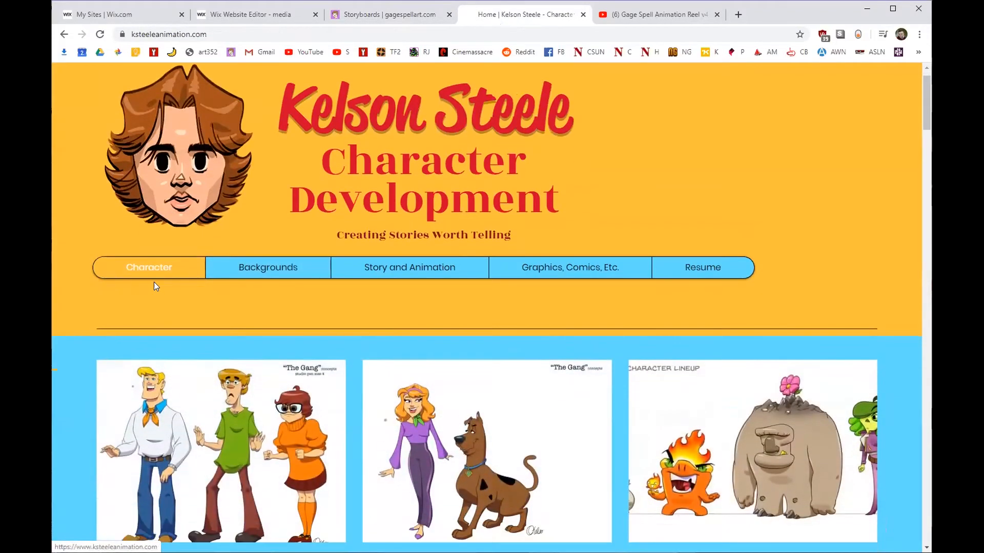
pyautogui.scroll(-15, 661, 338)
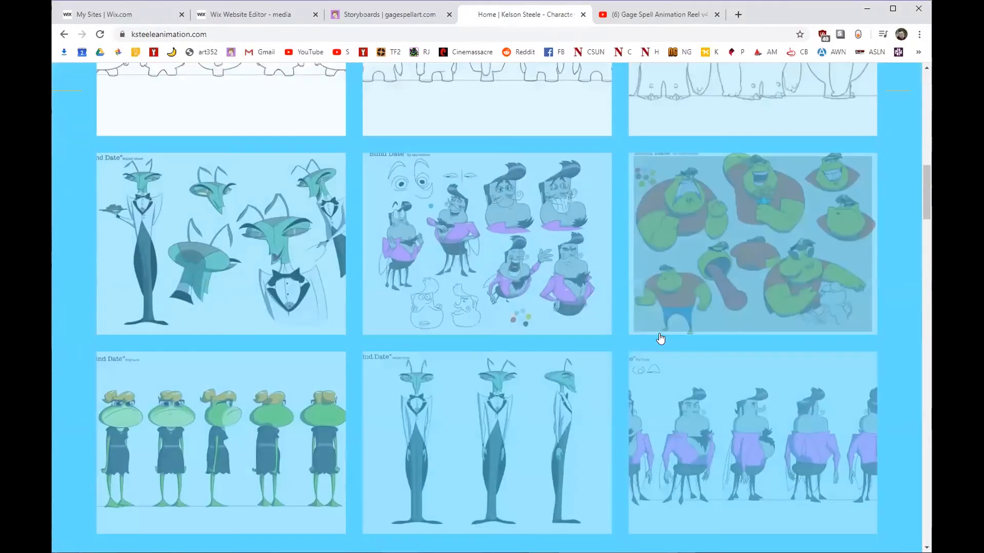
pyautogui.scroll(-6, 661, 339)
pyautogui.click(509, 143)
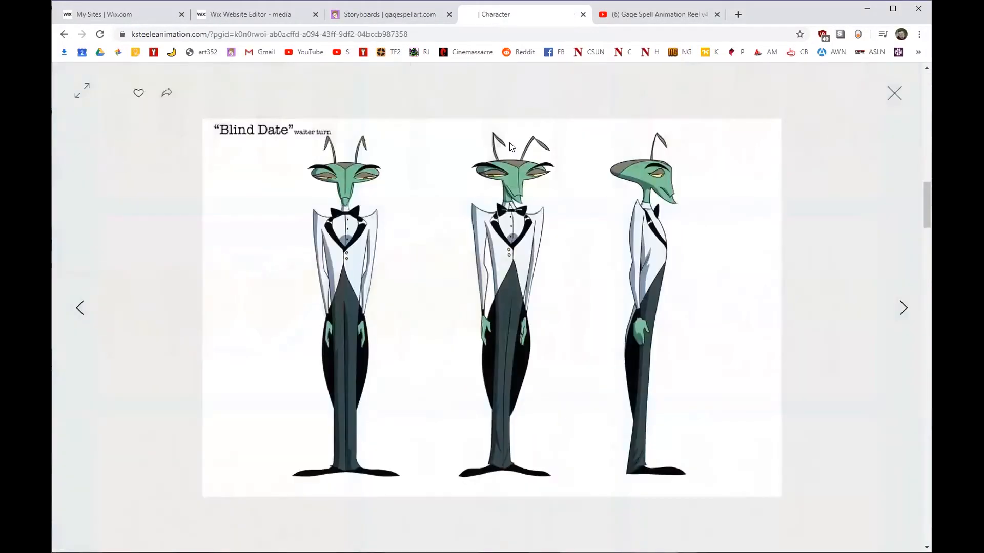
pyautogui.click(386, 15)
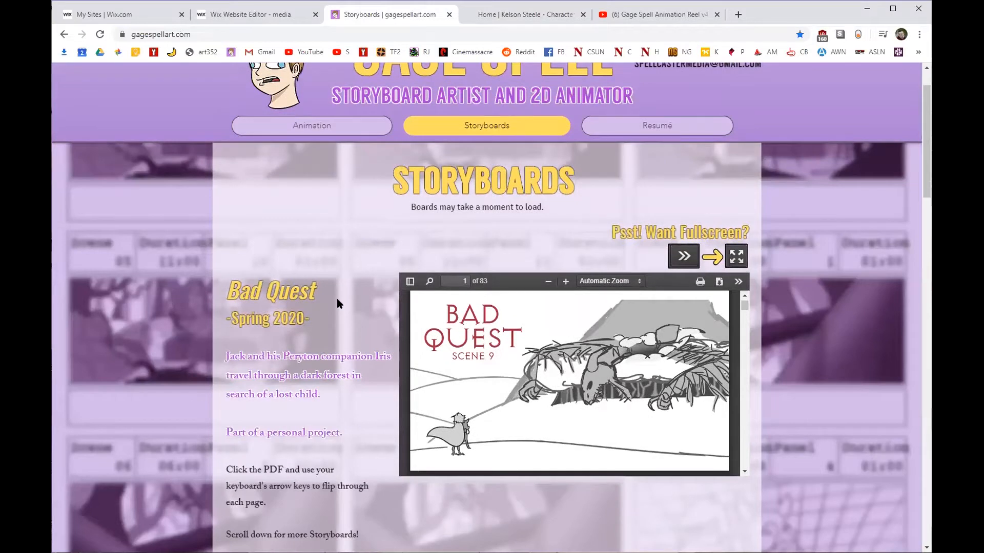
# Scroll the Storyboards page and highlight, then deselect, the 'Psst! Want Fullscreen?' heading.
pyautogui.scroll(-1, 435, 242)
pyautogui.scroll(1, 428, 228)
pyautogui.scroll(1, 376, 306)
pyautogui.scroll(-1, 376, 306)
pyautogui.scroll(1, 433, 324)
pyautogui.scroll(-1, 418, 251)
pyautogui.moveTo(617, 229); pyautogui.dragTo(732, 251)
pyautogui.click(608, 233)
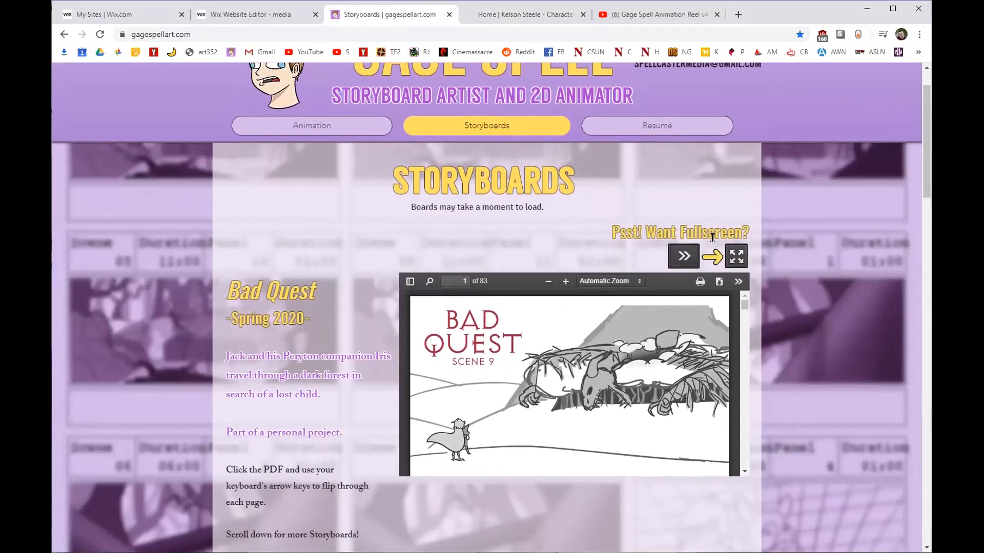
# Open and close the PDF viewer's extra options, then page the Bad Quest storyboard to page 16.
pyautogui.click(738, 282)
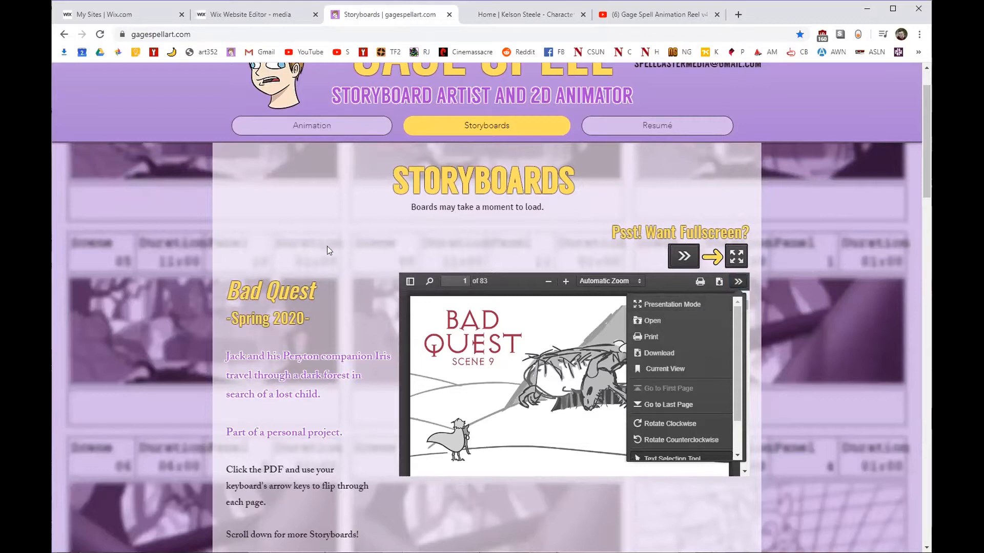
pyautogui.scroll(-1, 358, 328)
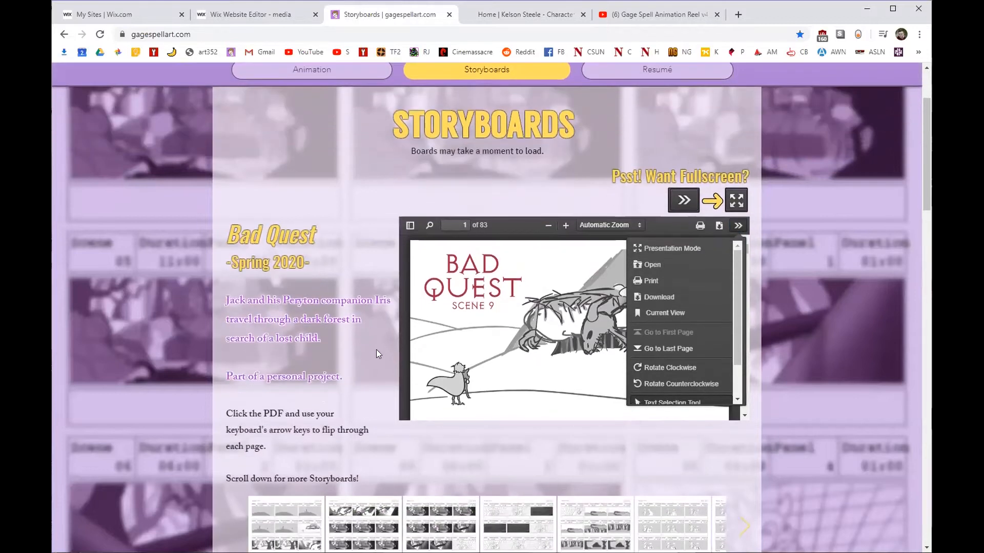
pyautogui.click(485, 312)
pyautogui.moveTo(220, 414); pyautogui.dragTo(276, 448)
pyautogui.click(494, 331)
pyautogui.press('Right')
pyautogui.press('Right')
pyautogui.press('Right')
pyautogui.press('Right')
pyautogui.press('Right')
pyautogui.press('Right')
pyautogui.press('Right')
pyautogui.press('Right')
pyautogui.press('Right')
pyautogui.press('Right')
pyautogui.press('Right')
pyautogui.press('Right')
pyautogui.press('Right')
pyautogui.press('Right')
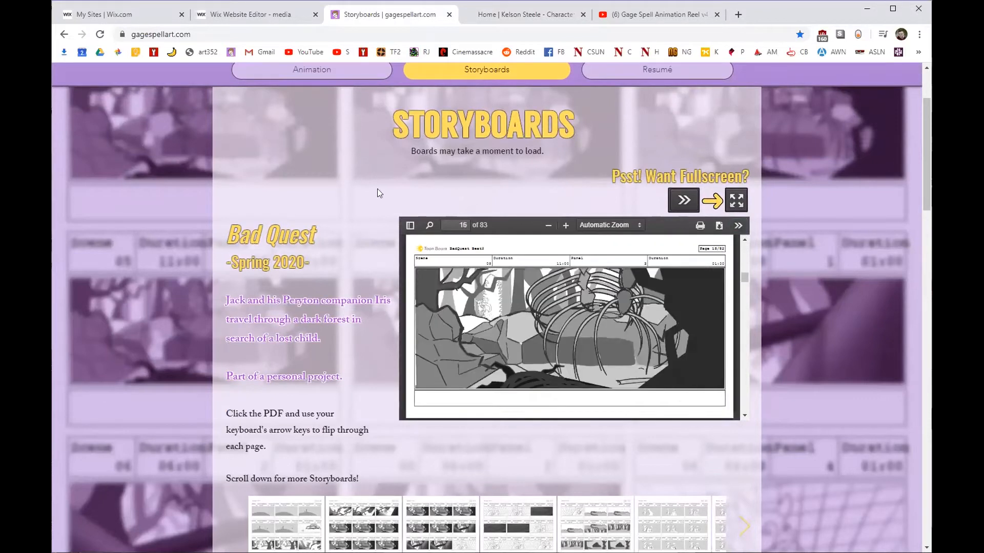
pyautogui.scroll(3, 353, 248)
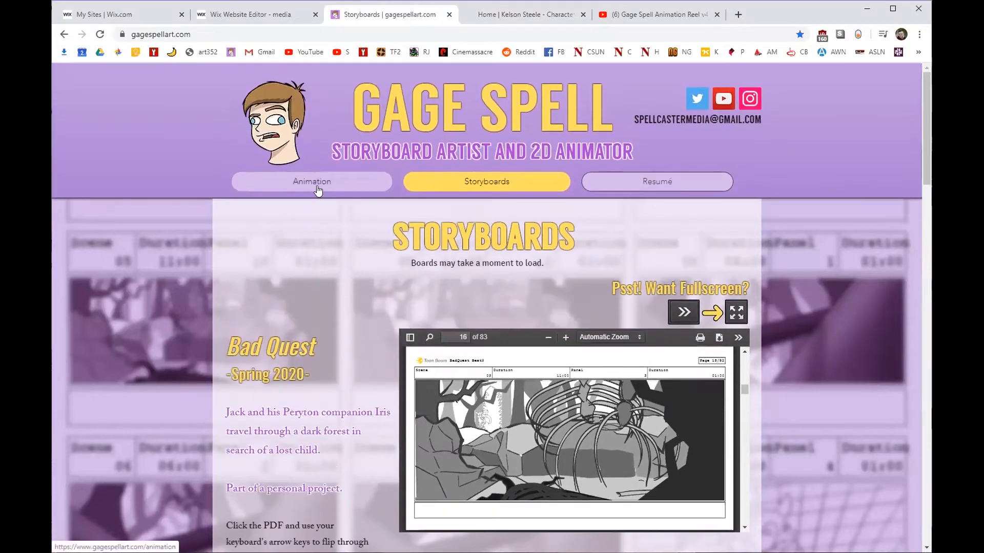
pyautogui.click(133, 19)
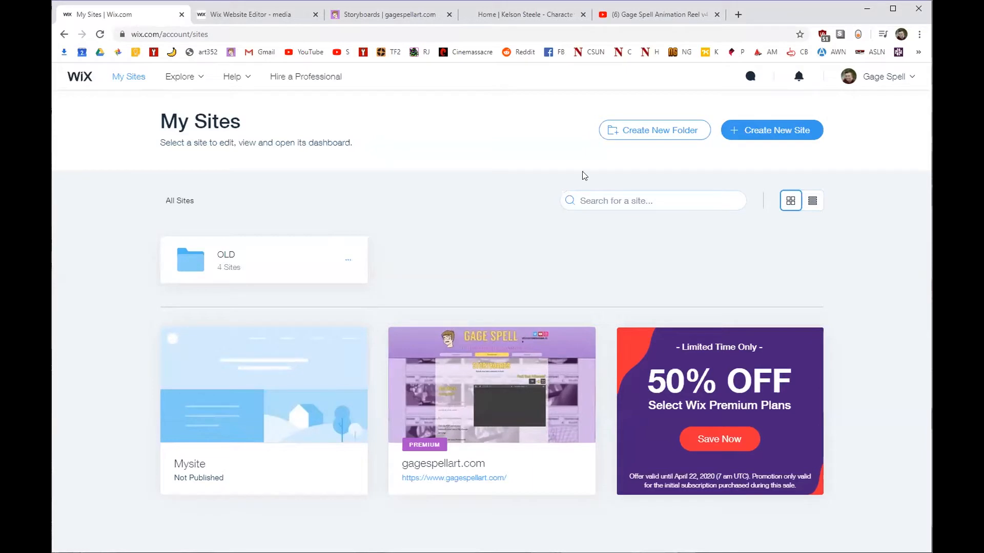
# Start a Portfolio & CV site from the Small Brand template (page 3) and nudge its Vimeo video.
pyautogui.click(765, 134)
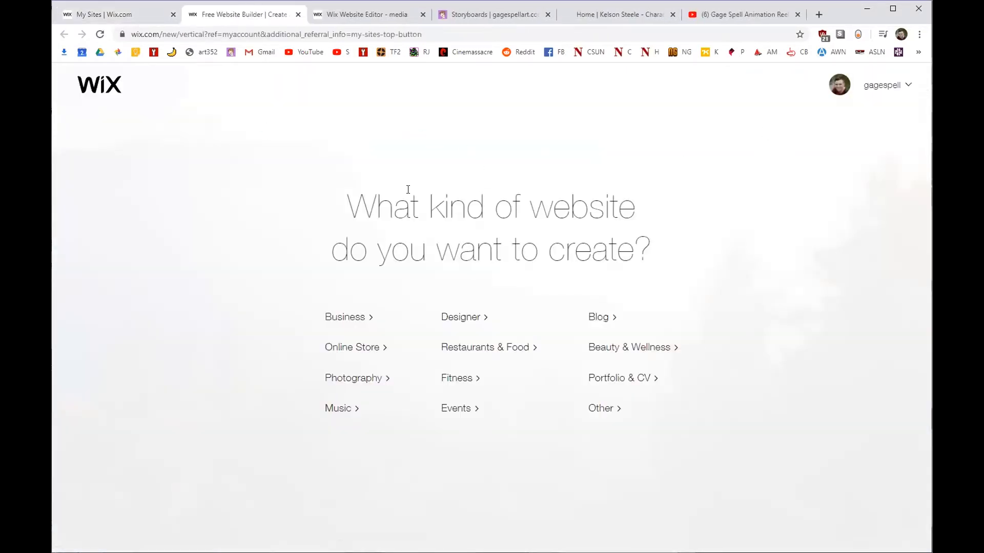
pyautogui.click(624, 382)
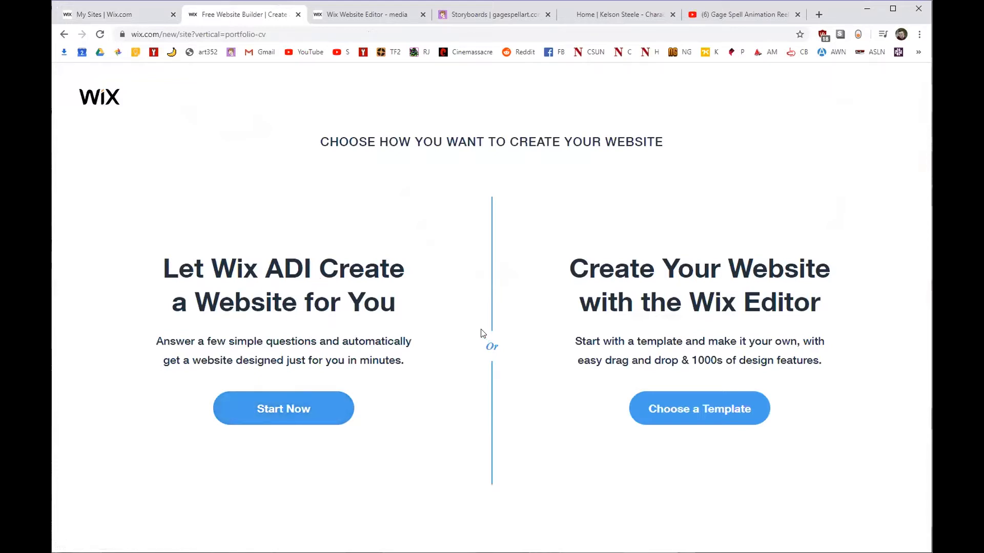
pyautogui.click(684, 416)
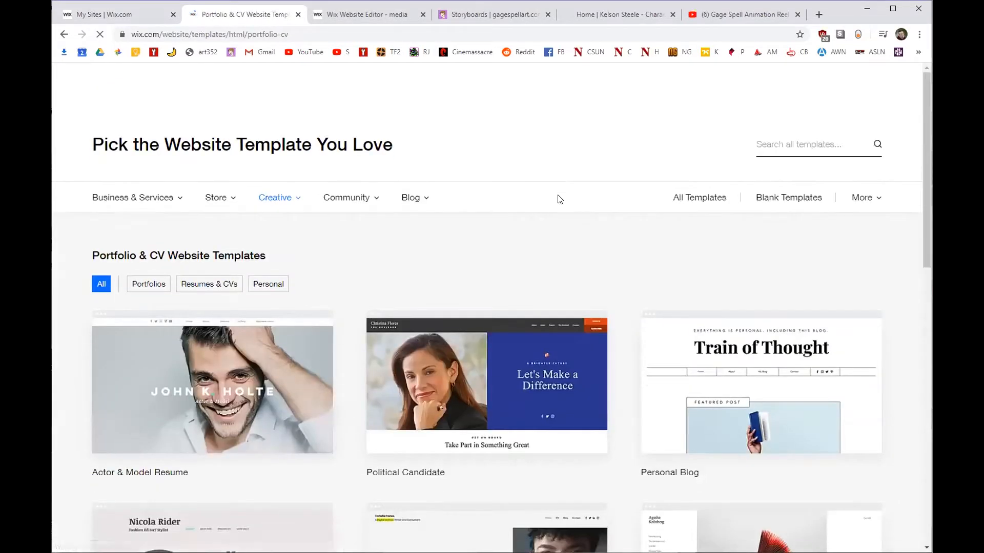
pyautogui.scroll(-2, 224, 172)
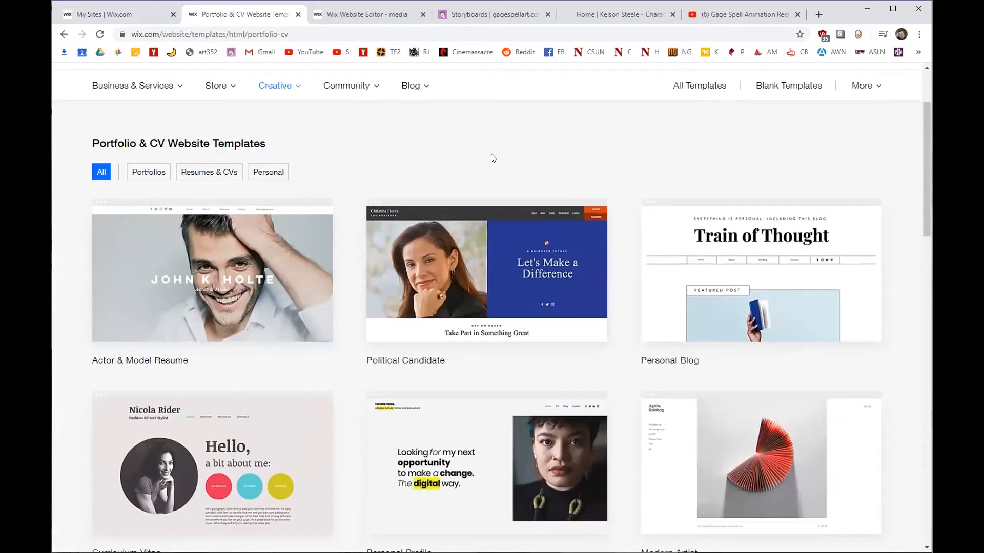
pyautogui.scroll(-13, 624, 202)
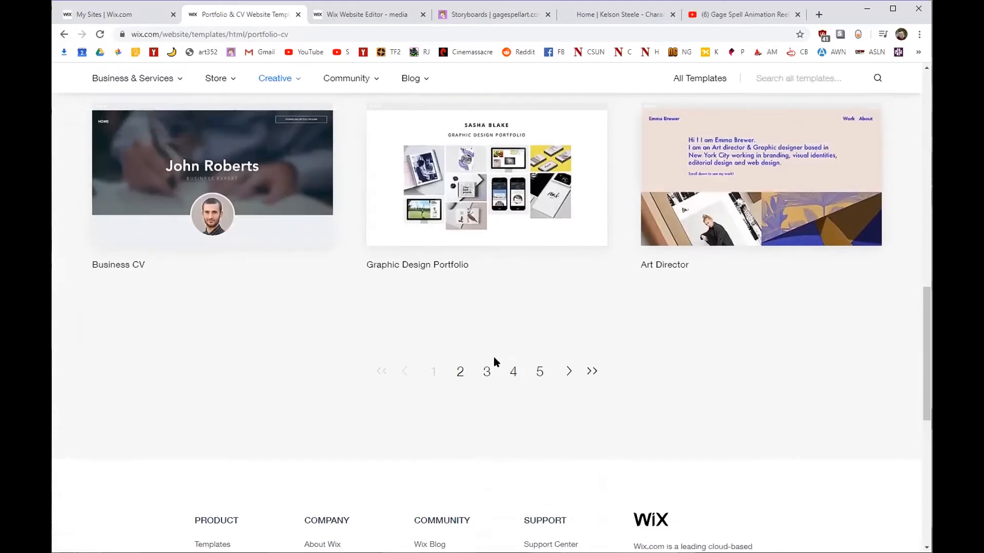
pyautogui.click(486, 371)
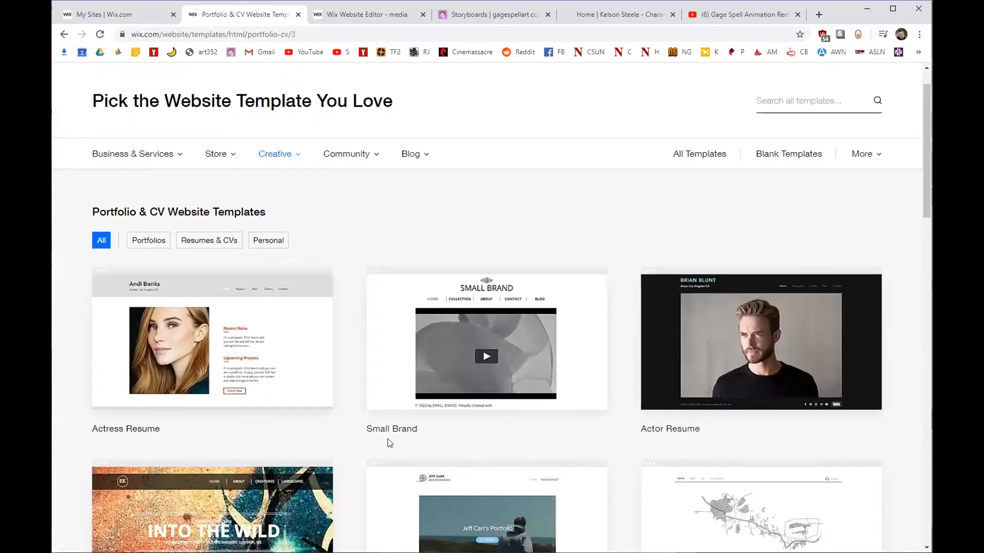
pyautogui.moveTo(446, 356)
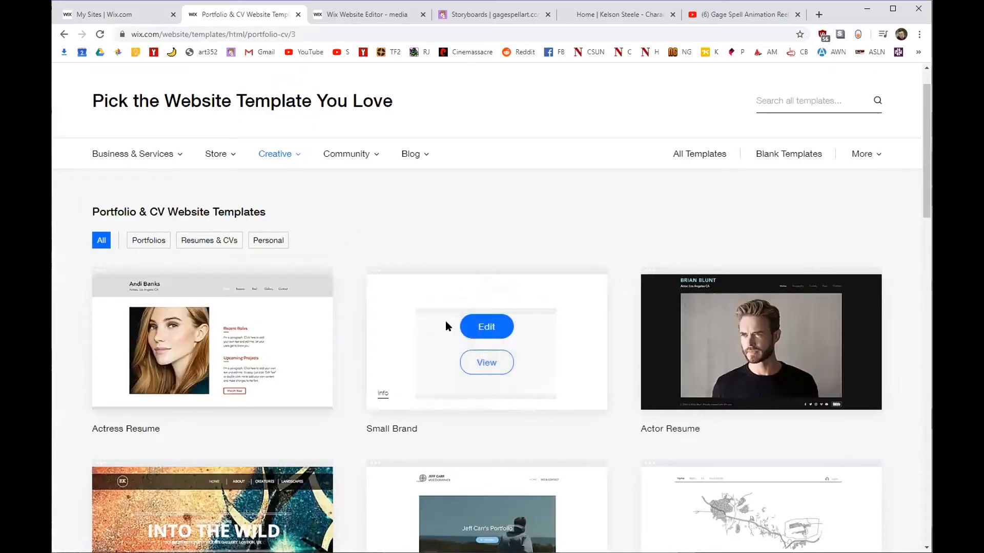
pyautogui.click(485, 328)
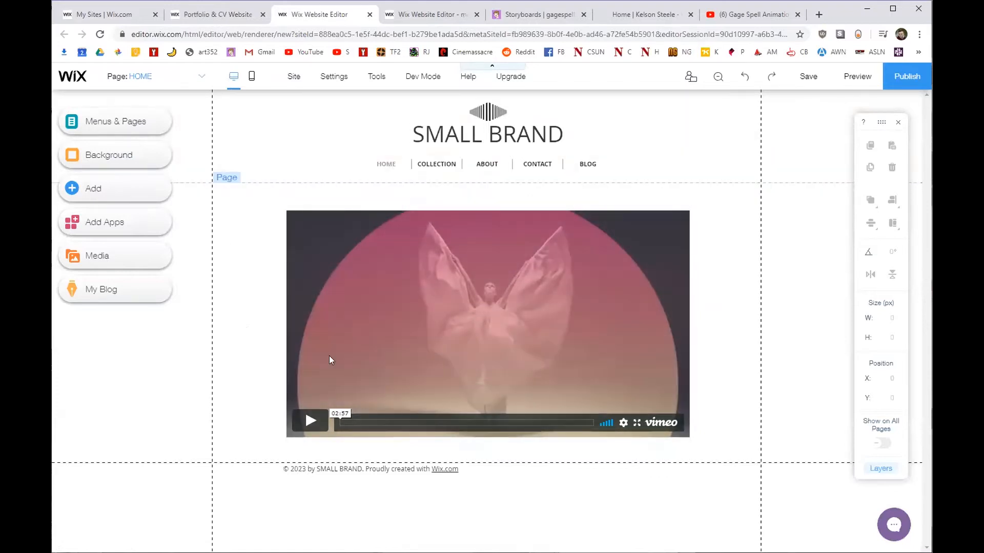
pyautogui.moveTo(325, 307); pyautogui.dragTo(444, 312)
pyautogui.click(156, 453)
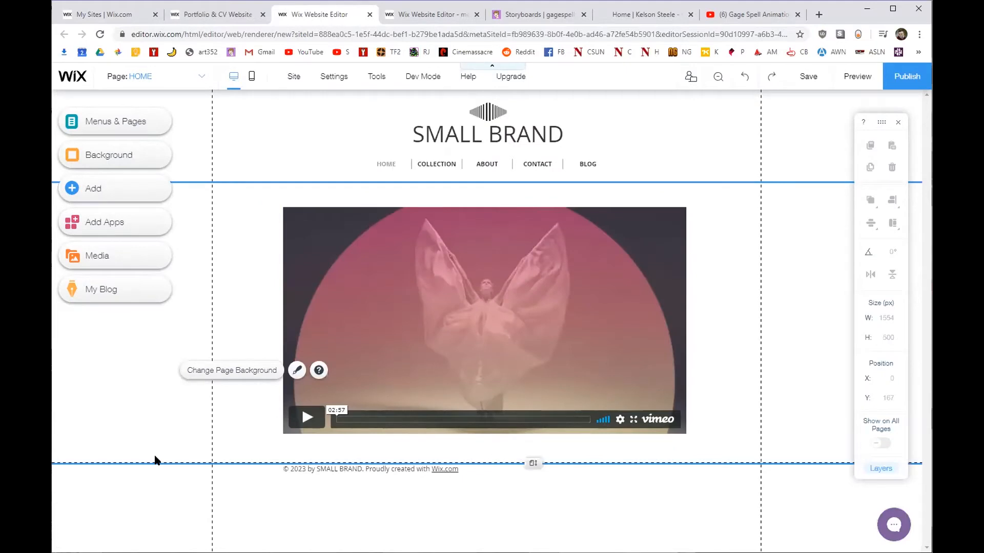
pyautogui.click(155, 490)
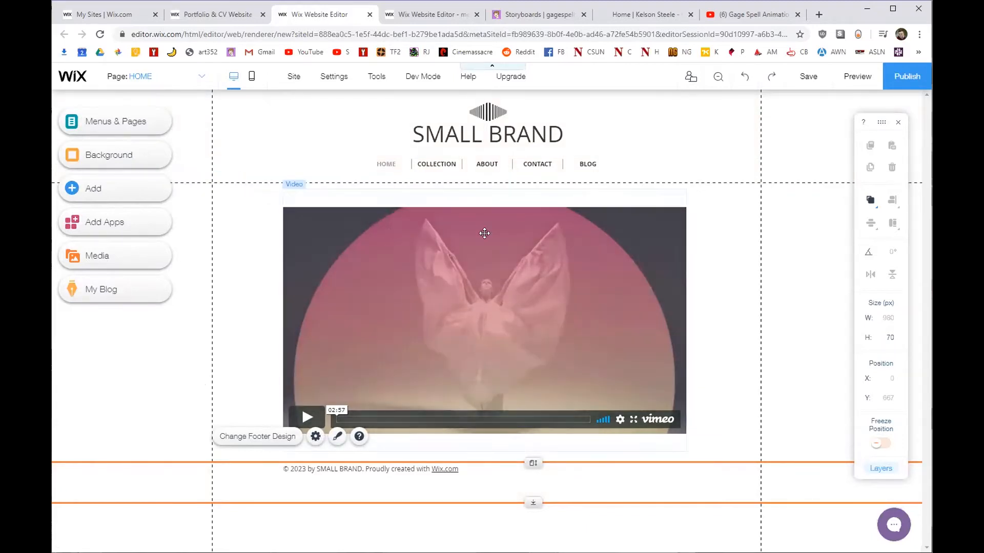
pyautogui.click(524, 12)
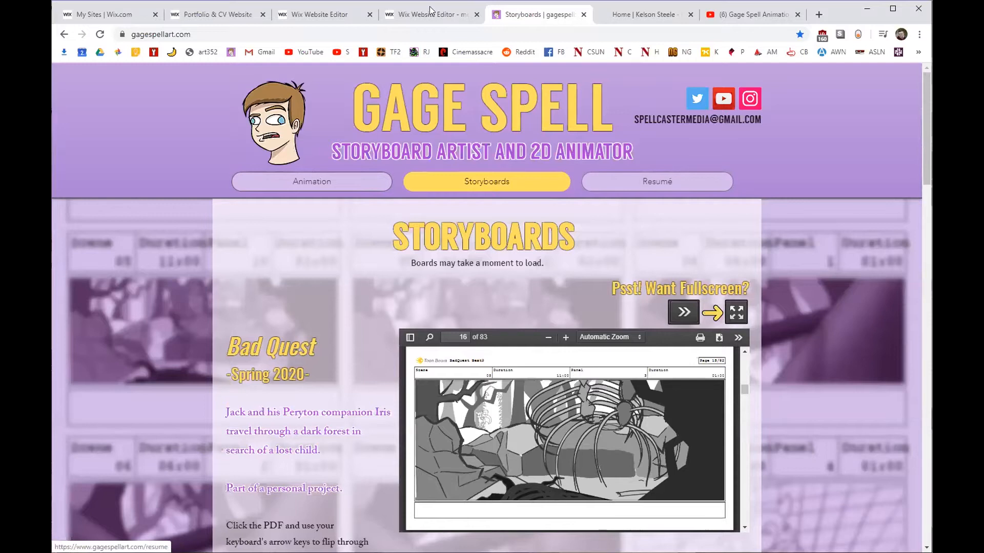
pyautogui.click(294, 14)
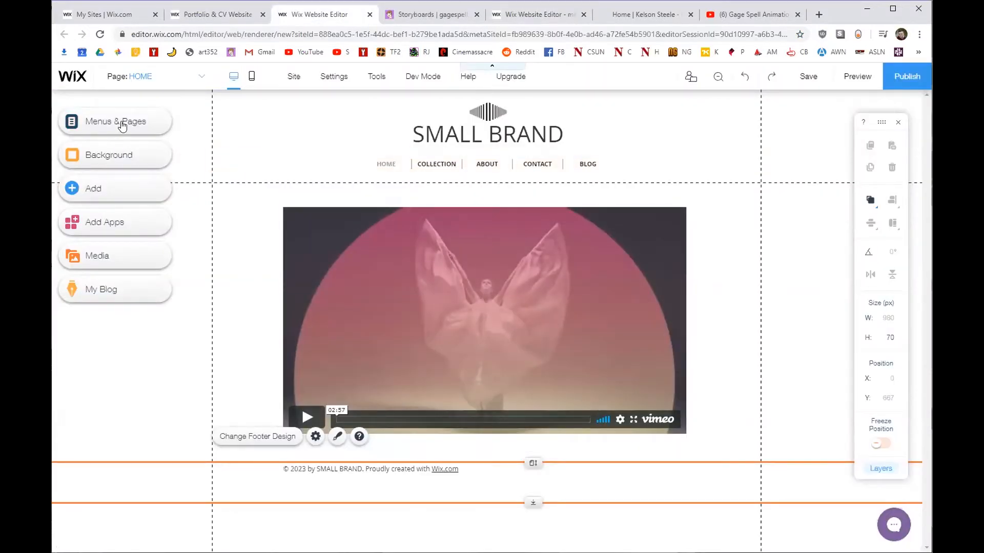
pyautogui.click(97, 131)
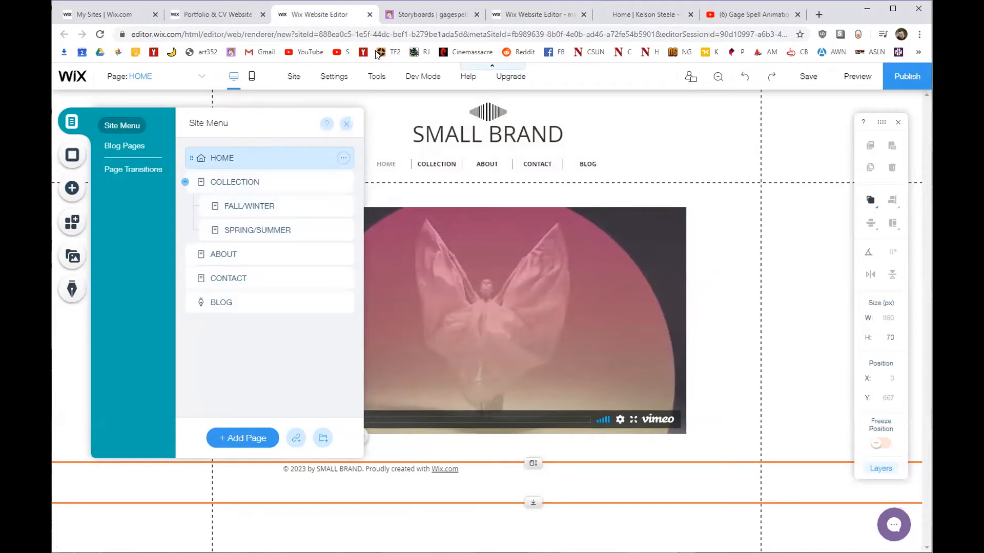
# Make the COLLECTION page the site's homepage in its Page Settings, then close the settings.
pyautogui.click(421, 14)
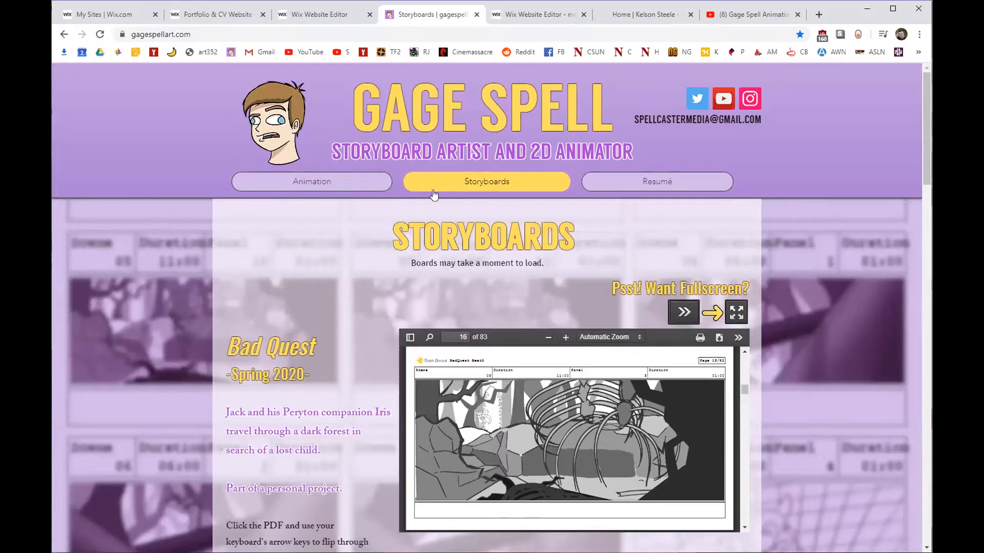
pyautogui.click(302, 15)
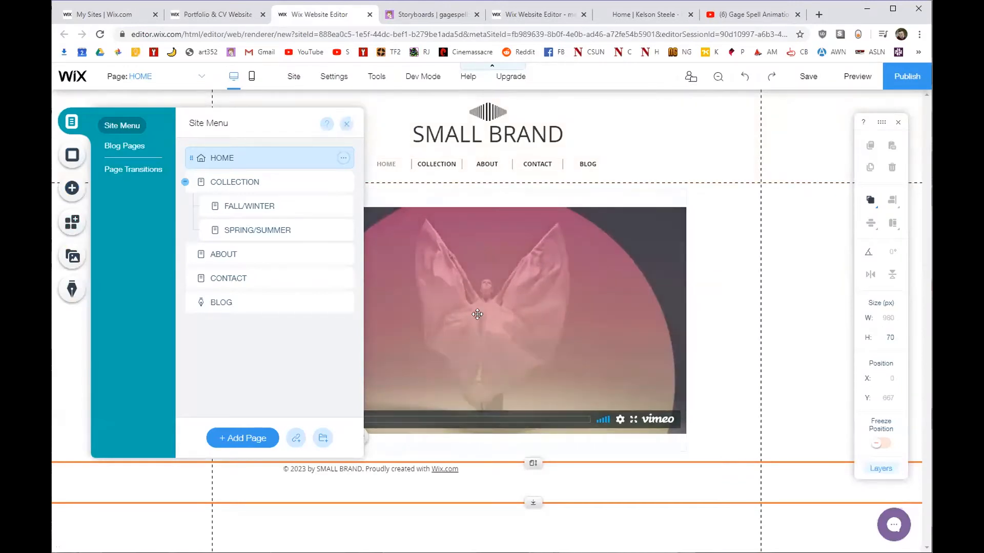
pyautogui.click(251, 183)
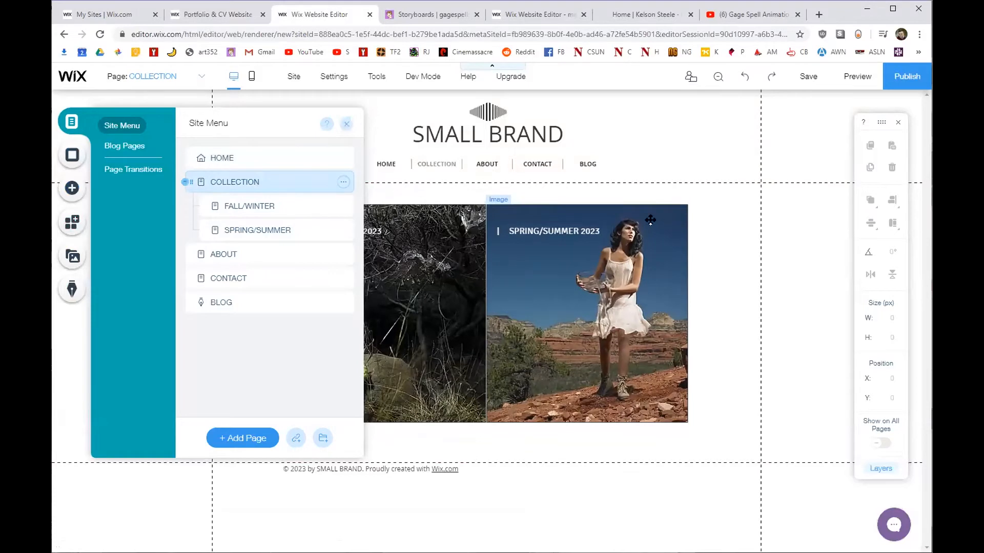
pyautogui.click(343, 185)
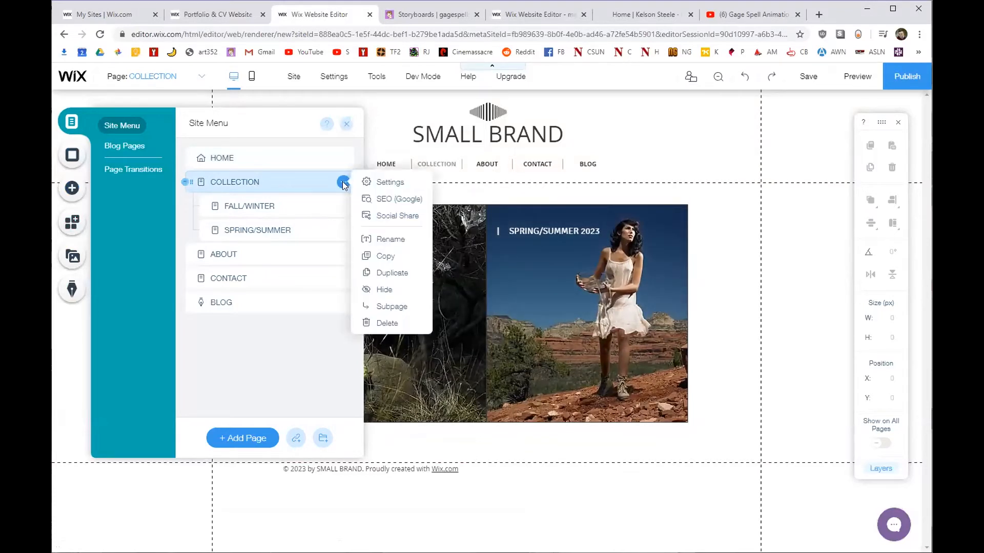
pyautogui.click(362, 183)
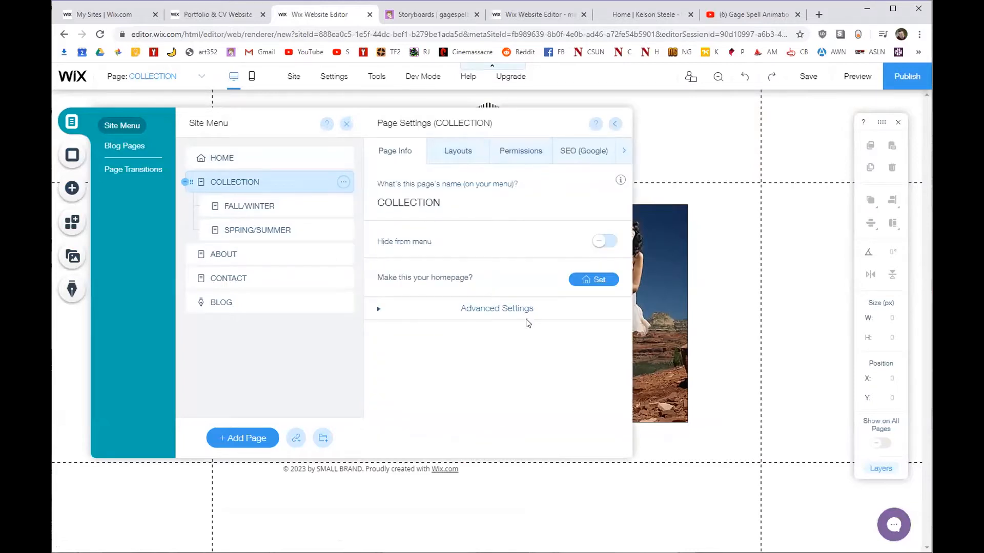
pyautogui.click(579, 281)
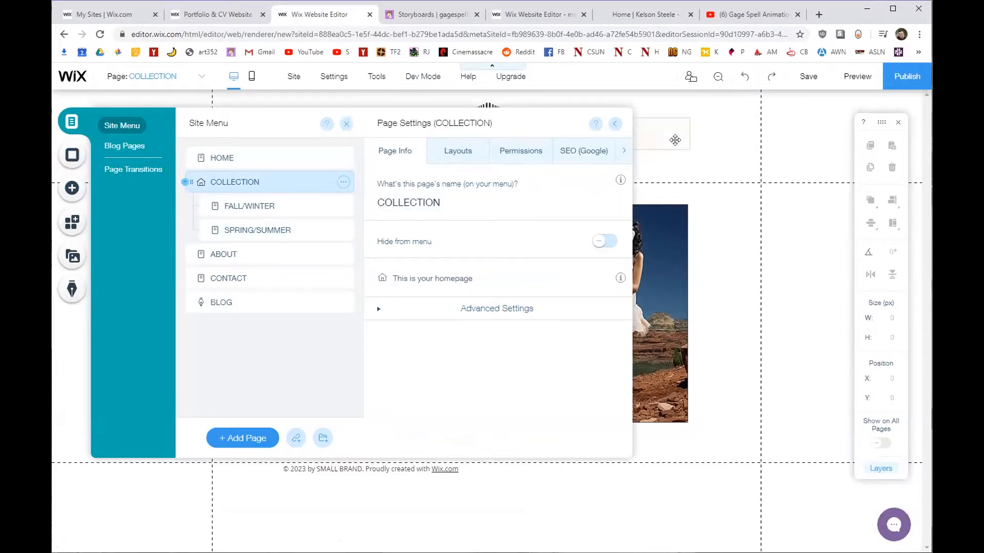
pyautogui.click(636, 124)
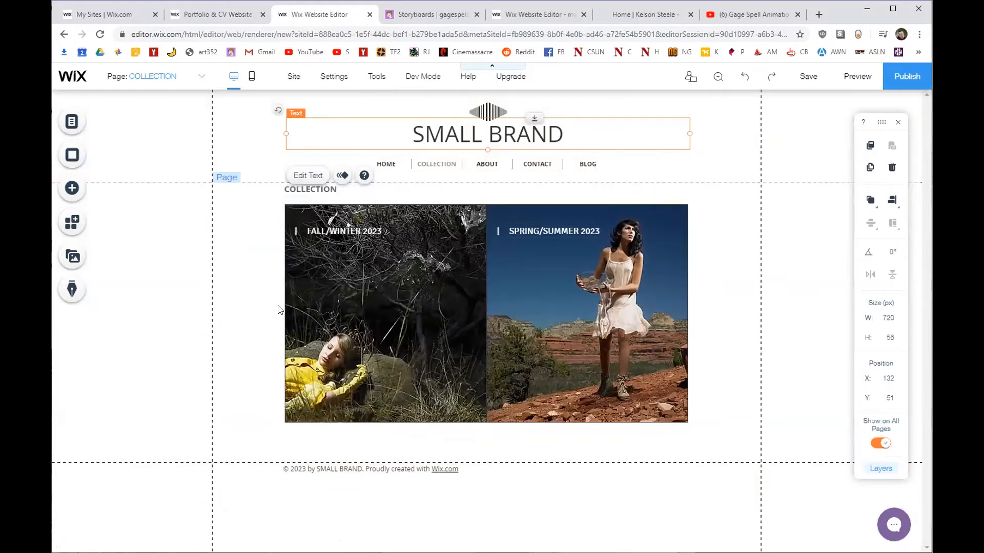
# Rename the COLLECTION page to STORYBOARDS in the site's page list.
pyautogui.click(73, 122)
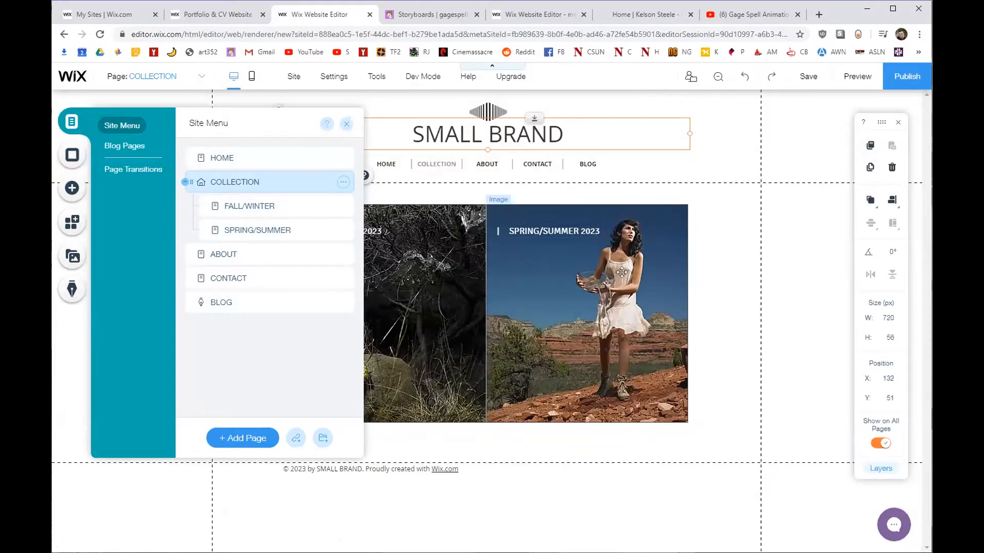
pyautogui.click(270, 225)
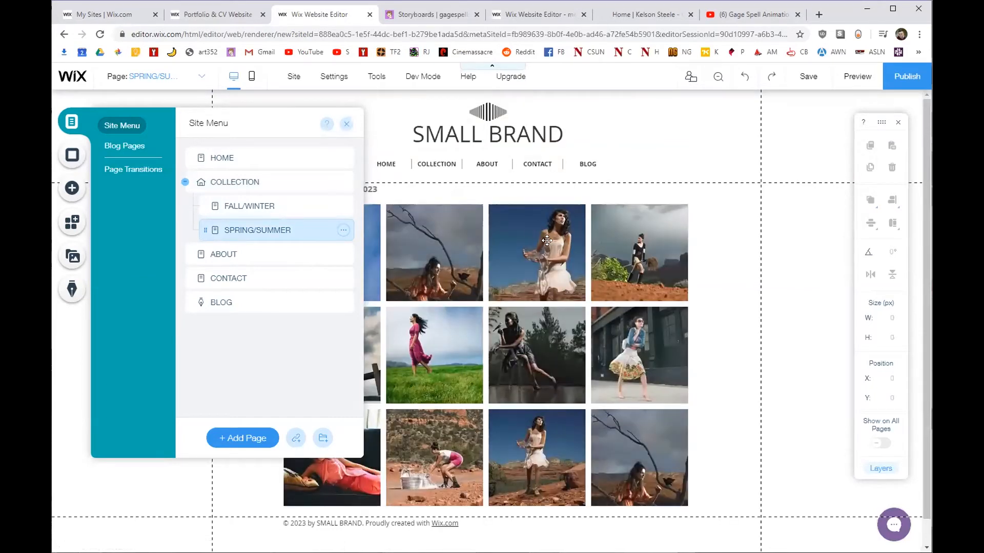
pyautogui.click(262, 180)
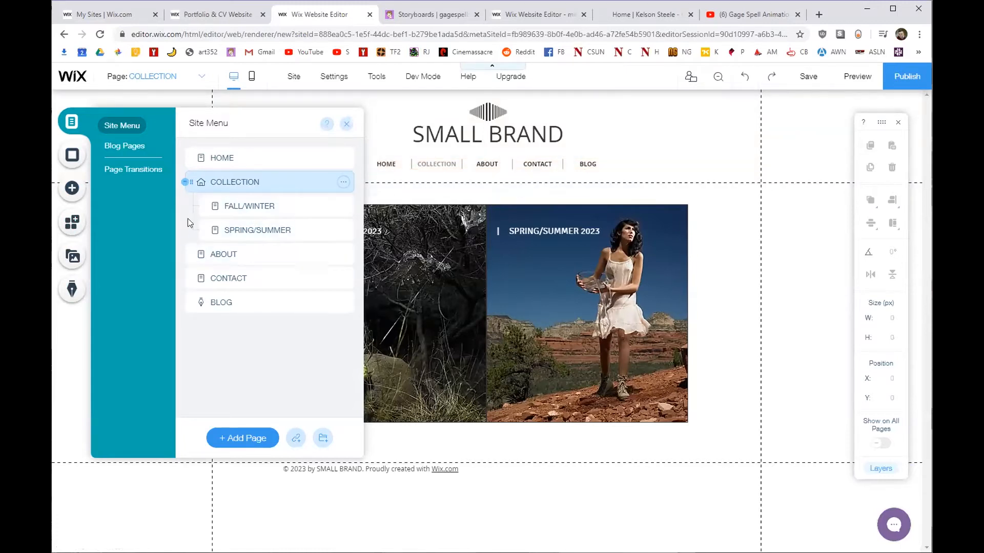
pyautogui.click(340, 183)
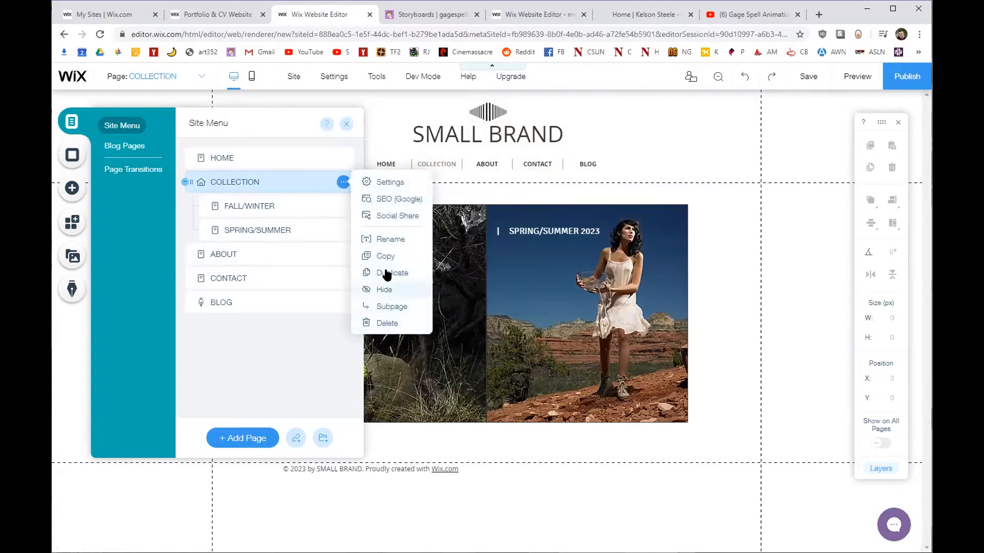
pyautogui.click(385, 240)
pyautogui.write('HOME')
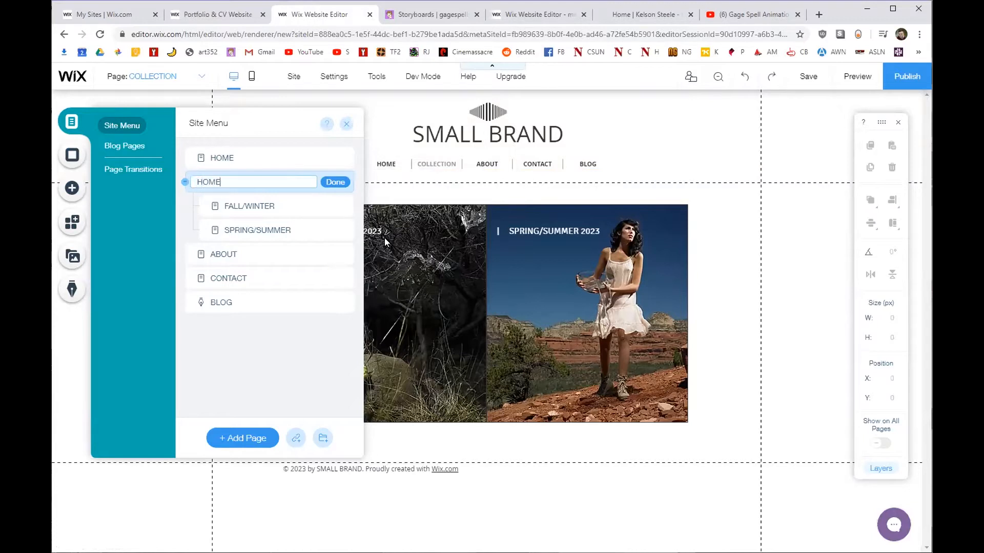
pyautogui.write('TORYBOARDS')
pyautogui.click(337, 182)
pyautogui.click(342, 181)
pyautogui.click(305, 177)
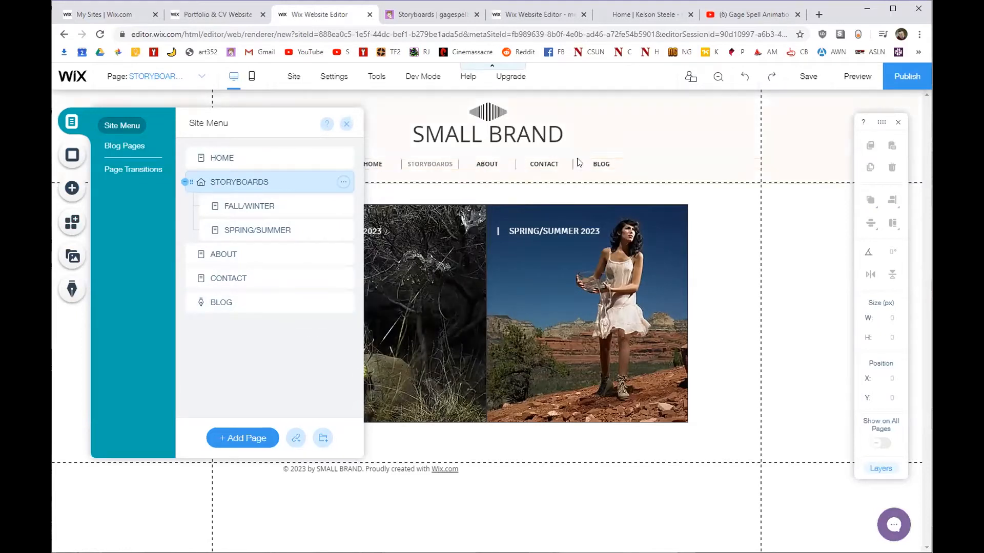
# Delete the CONTACT page, leaving HOME, STORYBOARDS, ABOUT and BLOG.
pyautogui.click(271, 253)
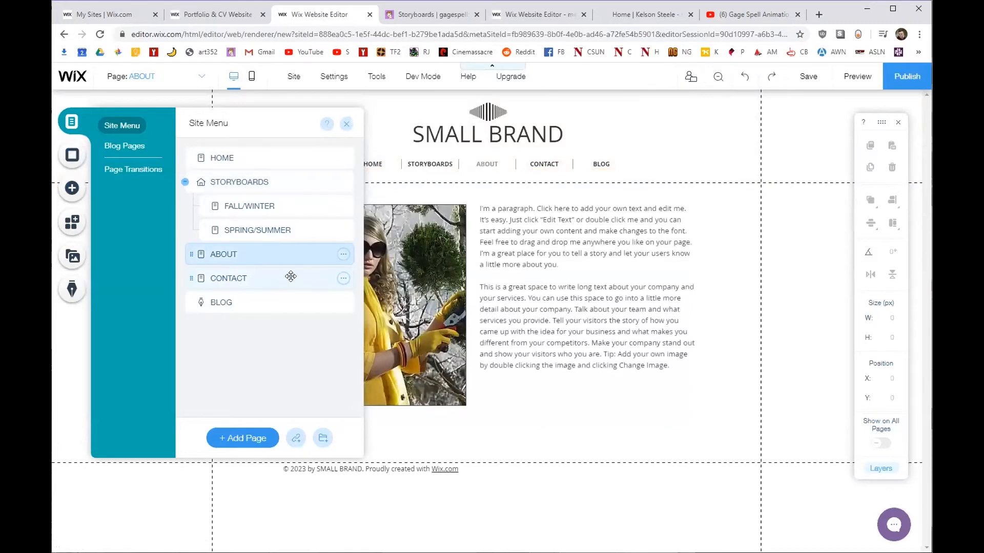
pyautogui.click(251, 279)
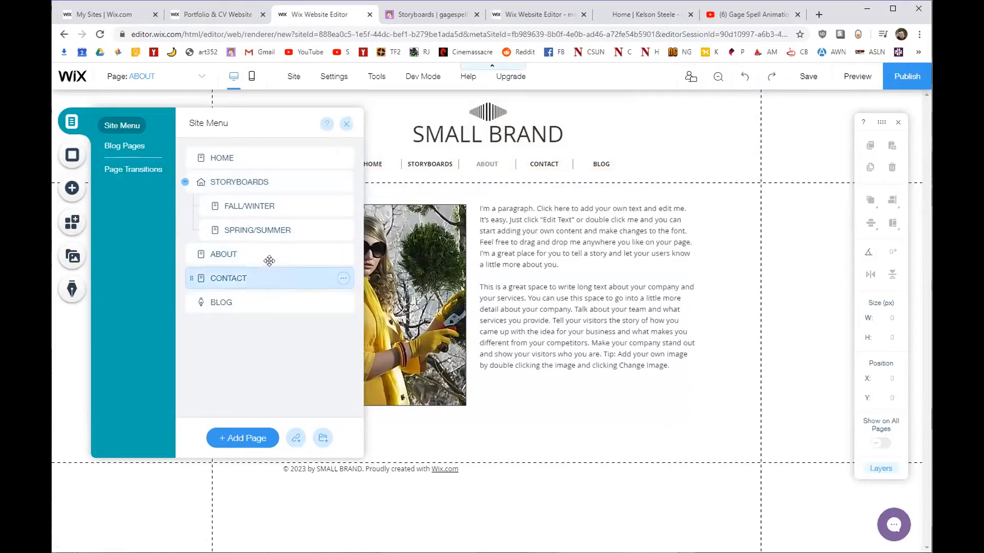
pyautogui.click(342, 278)
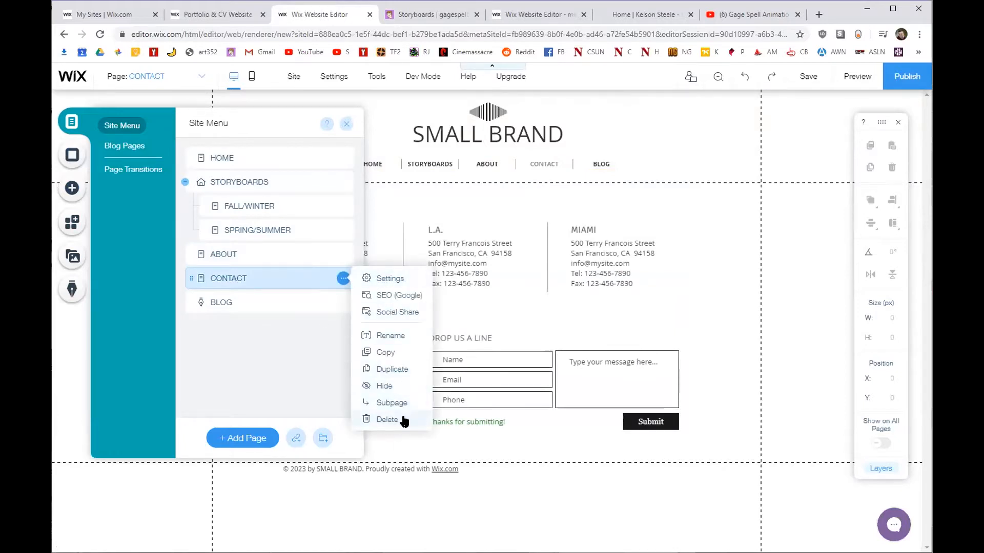
pyautogui.click(388, 419)
pyautogui.click(615, 354)
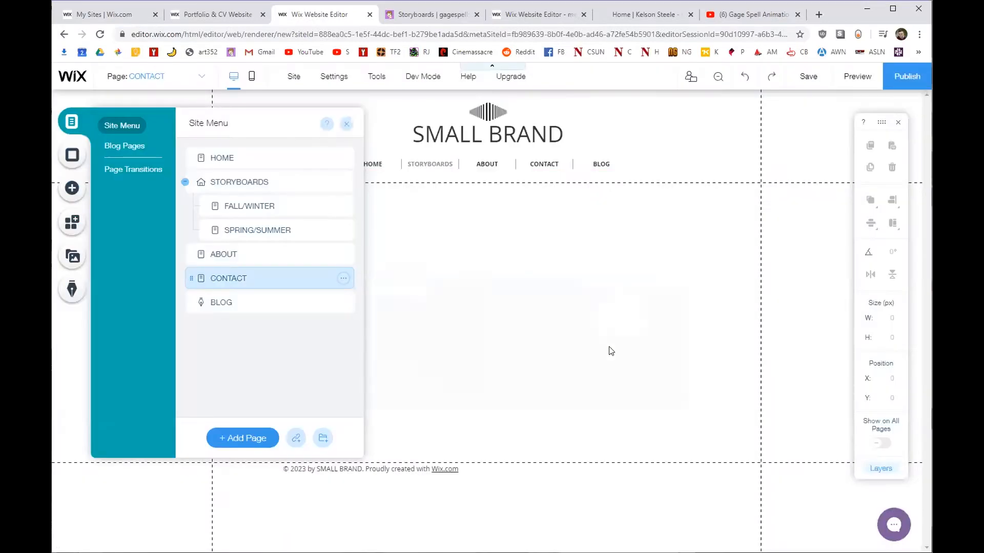
pyautogui.click(295, 255)
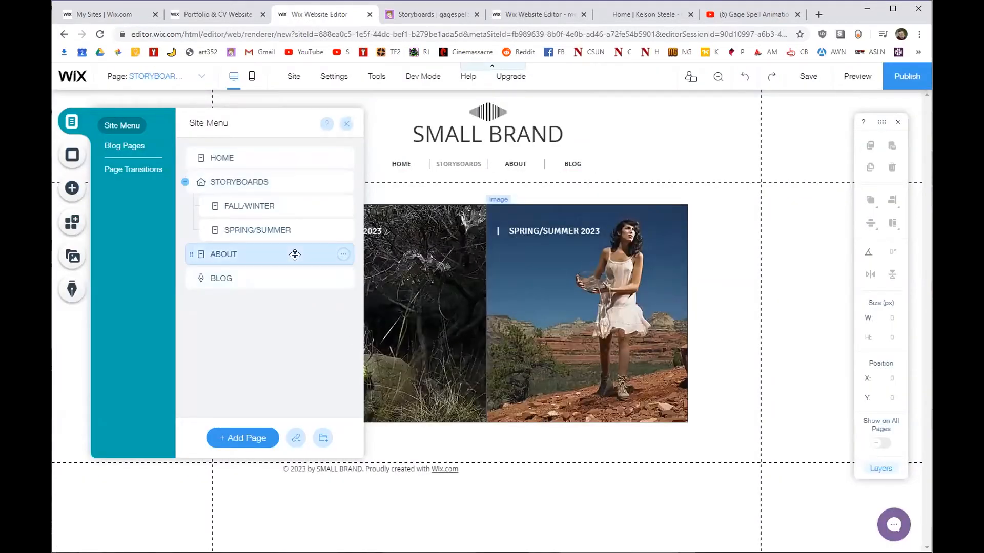
pyautogui.click(269, 279)
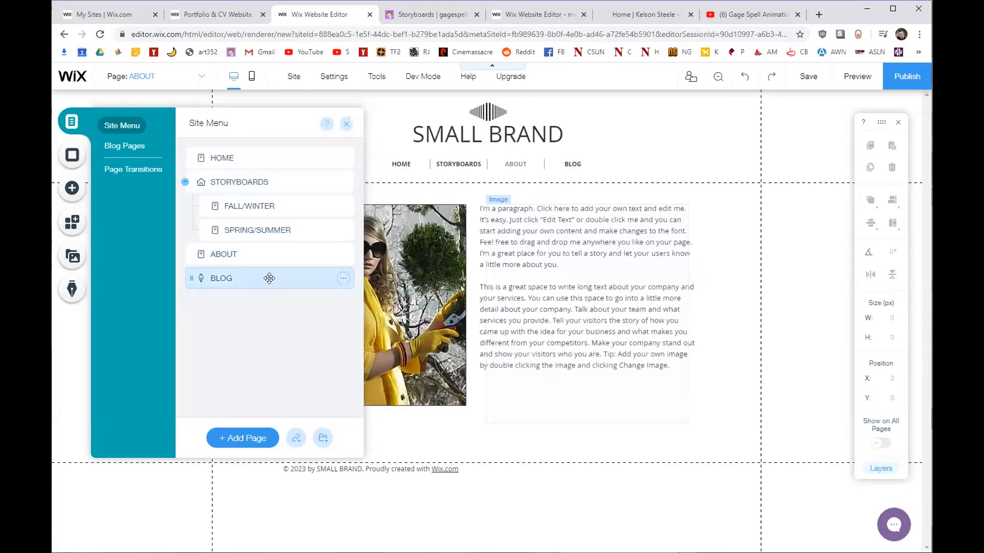
# Hide the BLOG page from navigation and rename HOME to REEL.
pyautogui.click(343, 279)
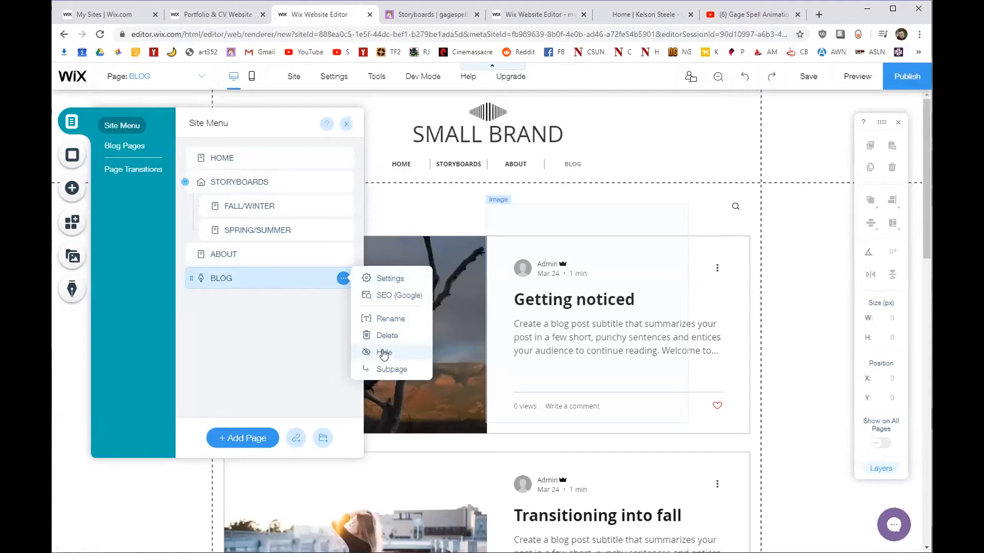
pyautogui.click(382, 350)
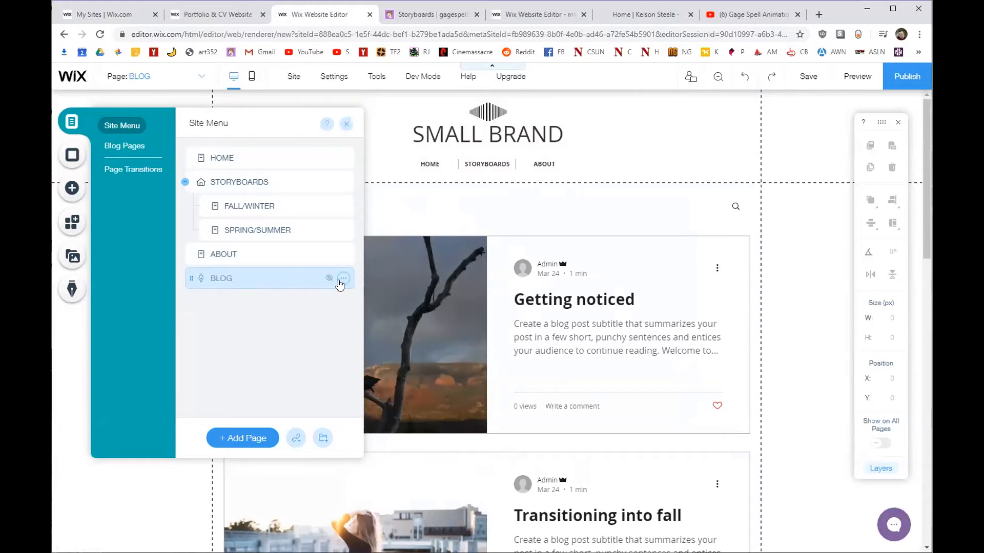
pyautogui.click(221, 157)
pyautogui.click(344, 157)
pyautogui.click(390, 215)
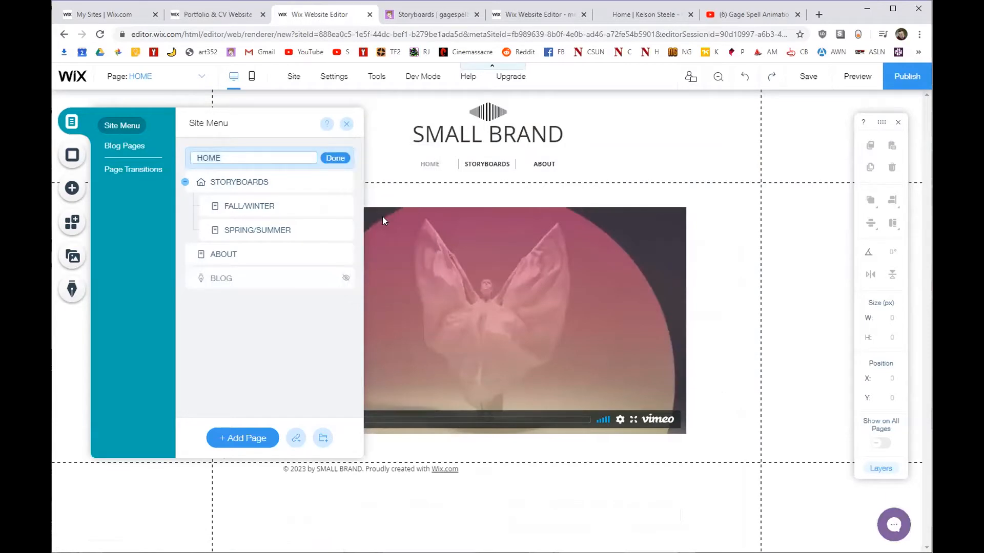
pyautogui.write('REEL')
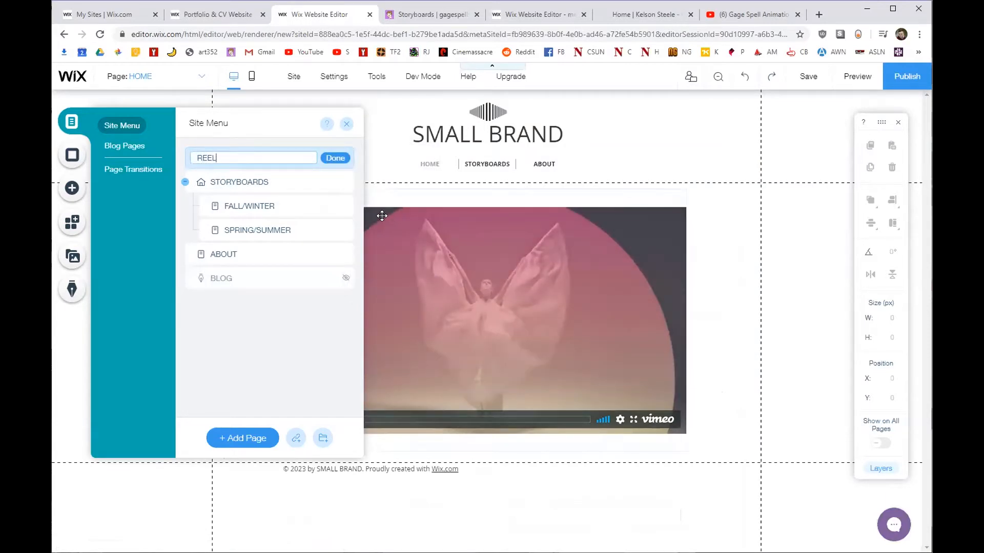
pyautogui.click(335, 158)
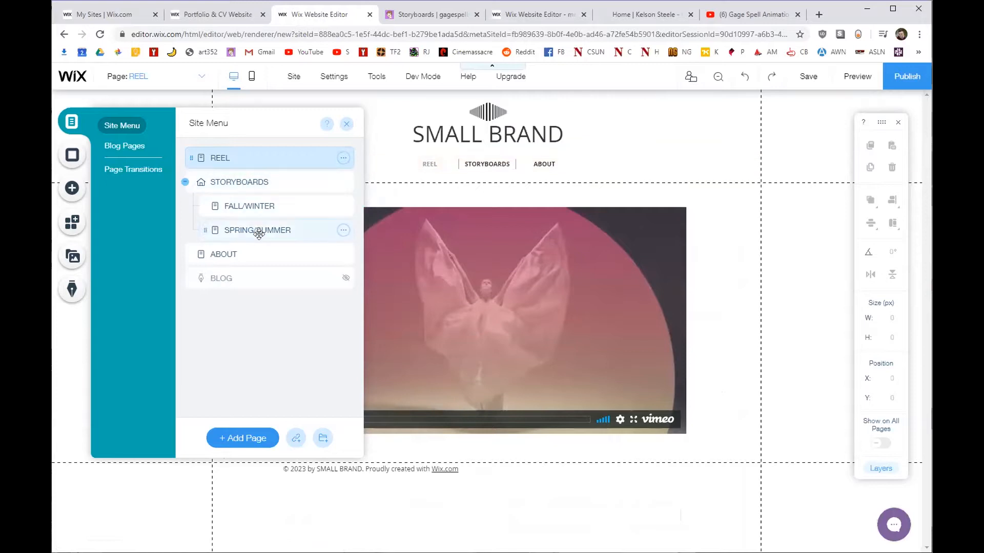
# Rename the ABOUT page to RESUME.
pyautogui.click(343, 255)
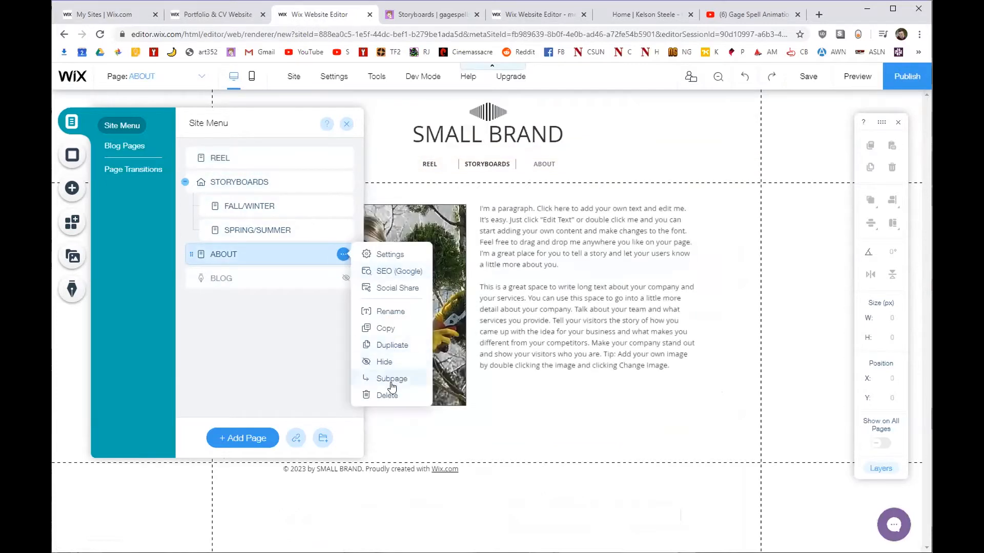
pyautogui.click(386, 312)
pyautogui.write('RE')
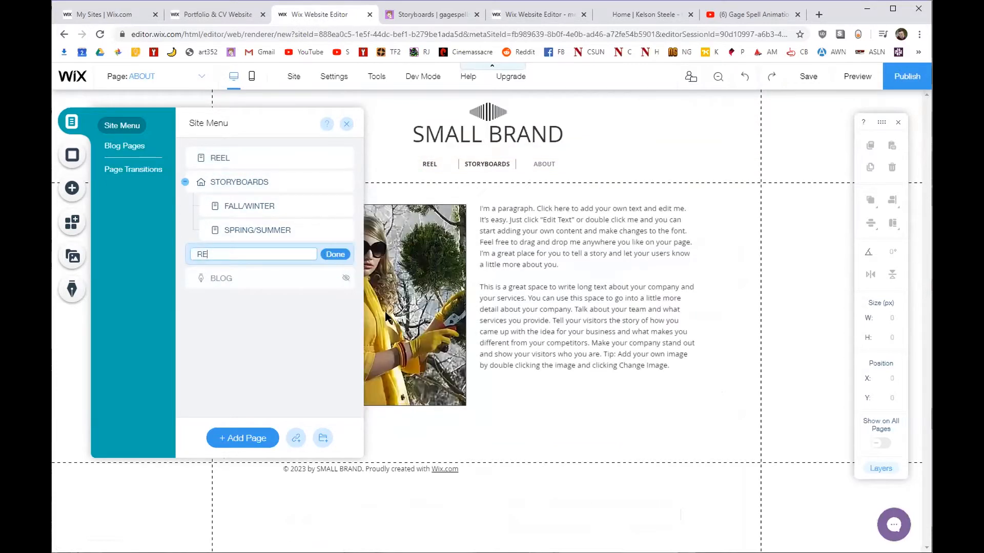
pyautogui.write('SUME')
pyautogui.click(335, 255)
# Hide the FALL/WINTER and SPRING/SUMMER subpages from navigation.
pyautogui.click(251, 206)
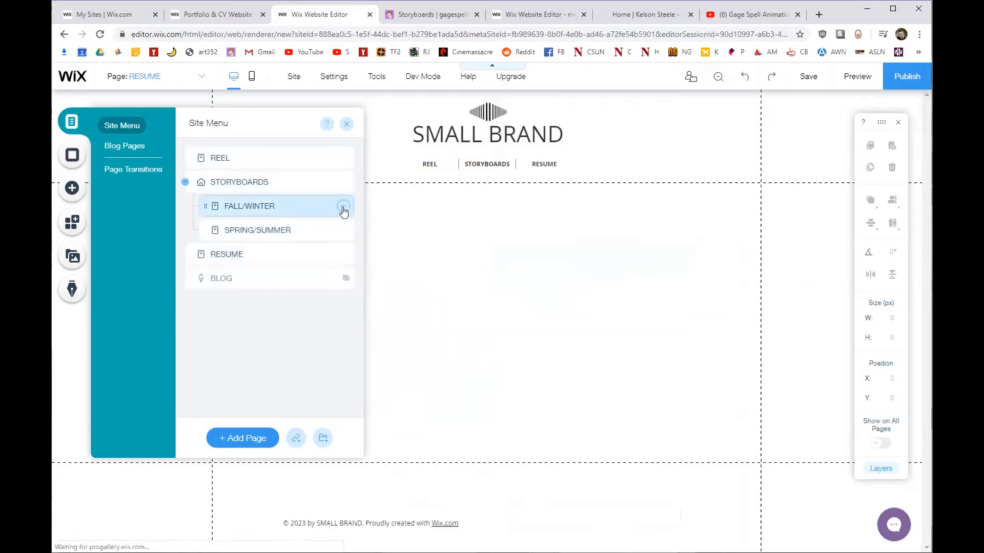
pyautogui.click(343, 206)
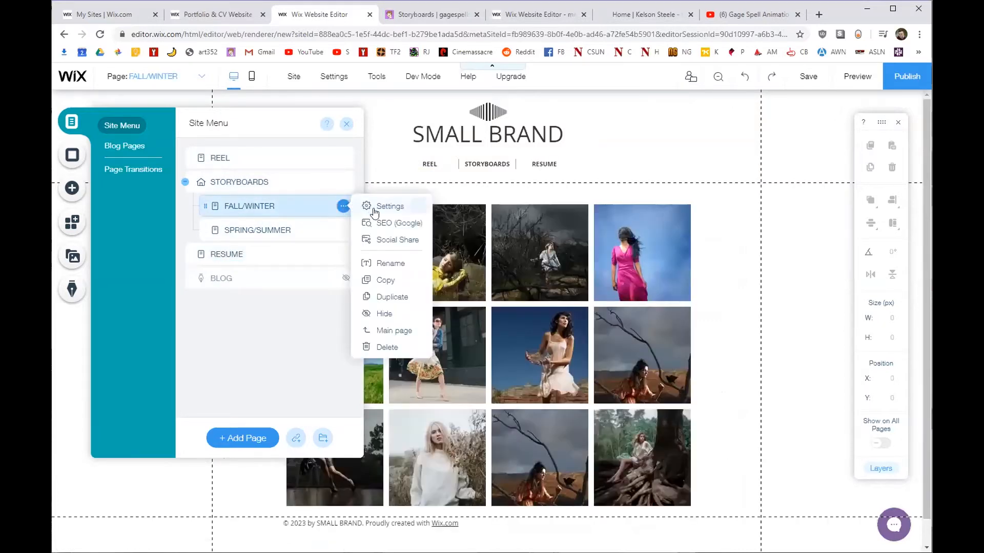
pyautogui.click(381, 314)
pyautogui.click(344, 230)
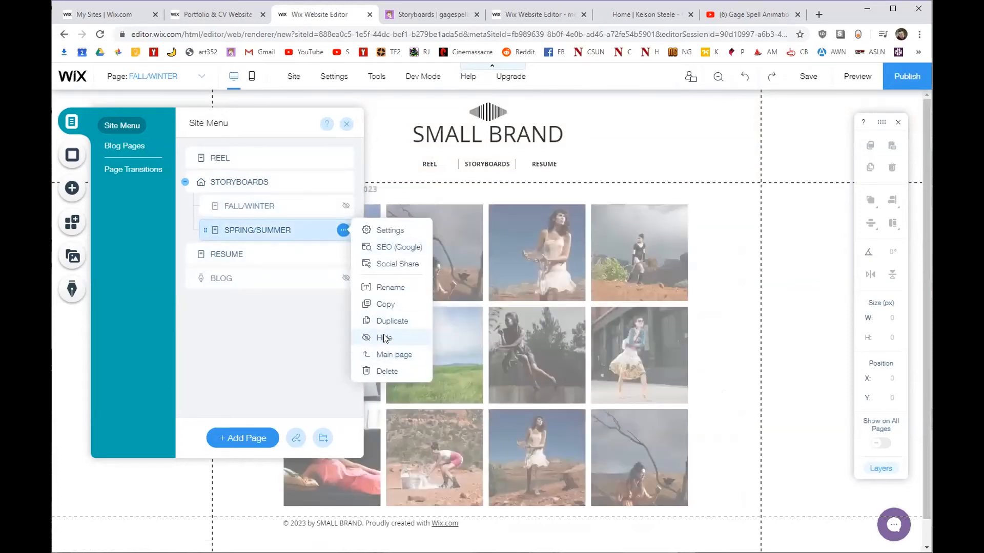
pyautogui.click(382, 339)
# Delete the Spring/Summer image from the STORYBOARDS page.
pyautogui.click(259, 183)
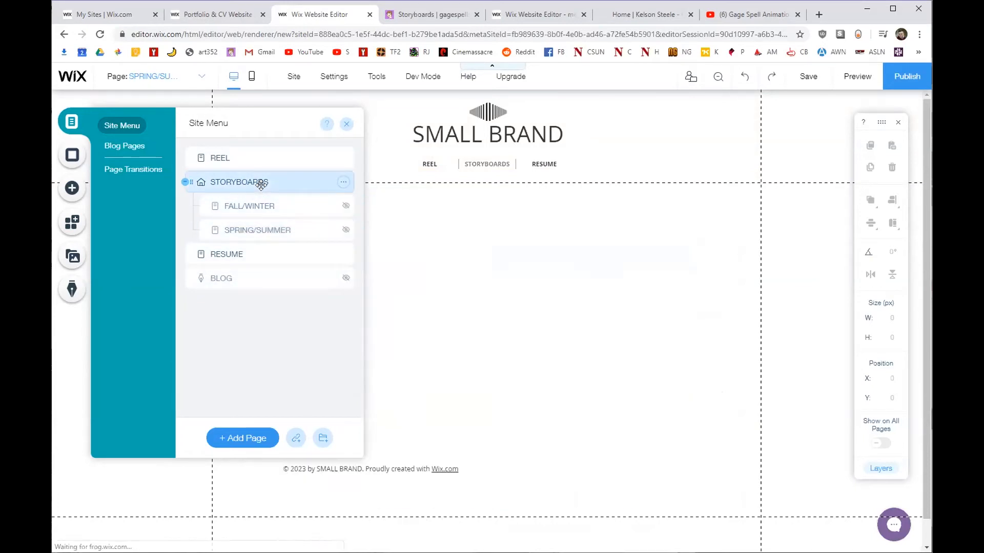
pyautogui.click(611, 286)
pyautogui.press('Delete')
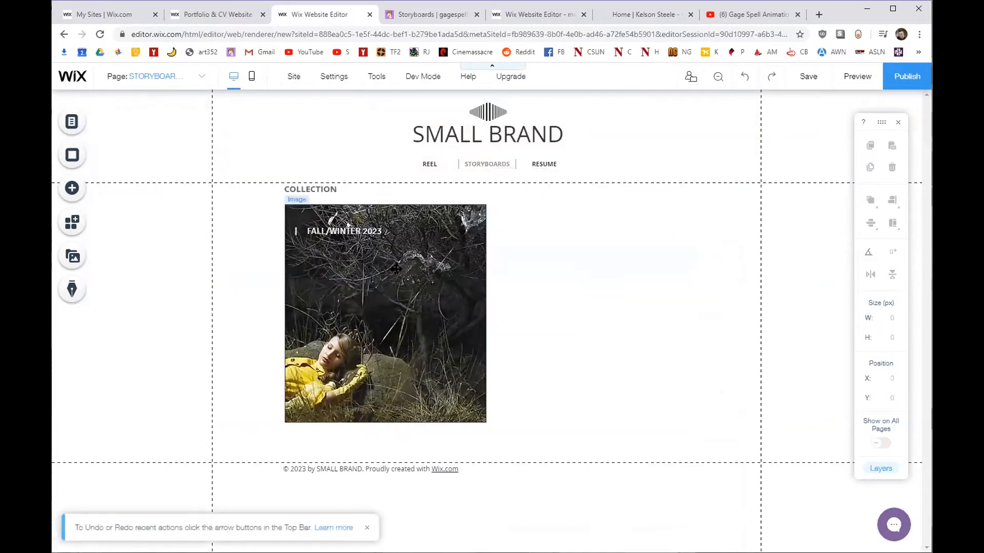
# Delete the Fall/Winter image and move the navigation menu bar under the title.
pyautogui.click(395, 274)
pyautogui.press('Delete')
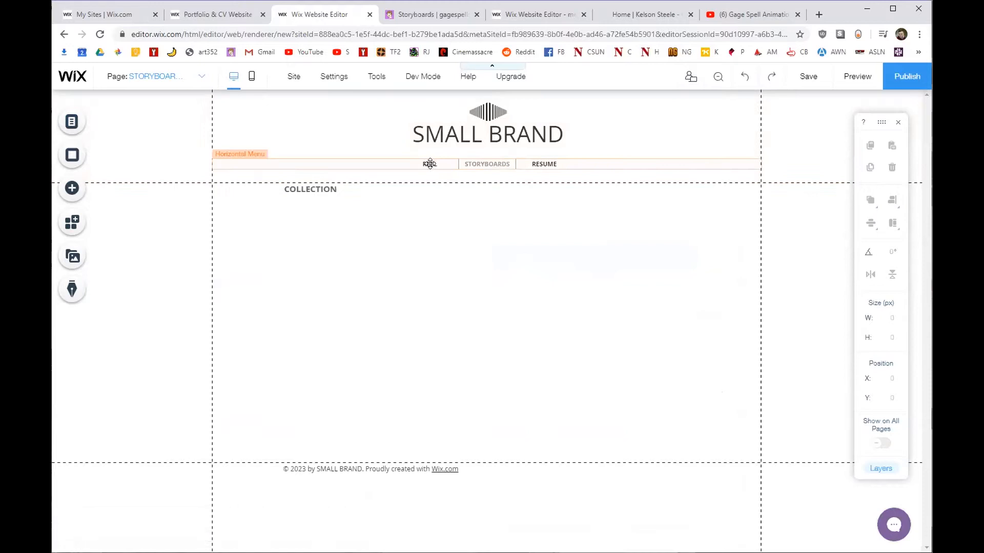
pyautogui.click(73, 121)
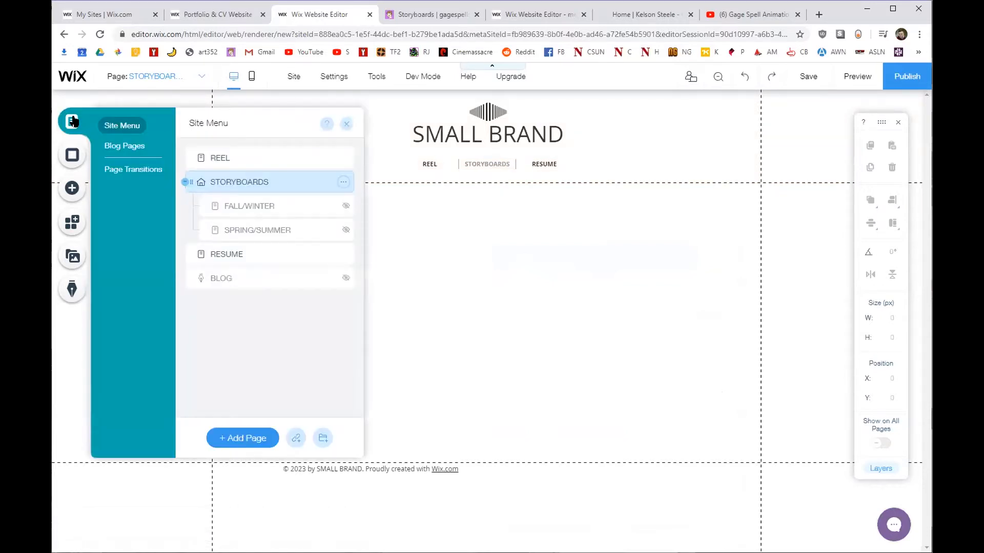
pyautogui.click(429, 164)
pyautogui.moveTo(509, 157); pyautogui.dragTo(433, 163)
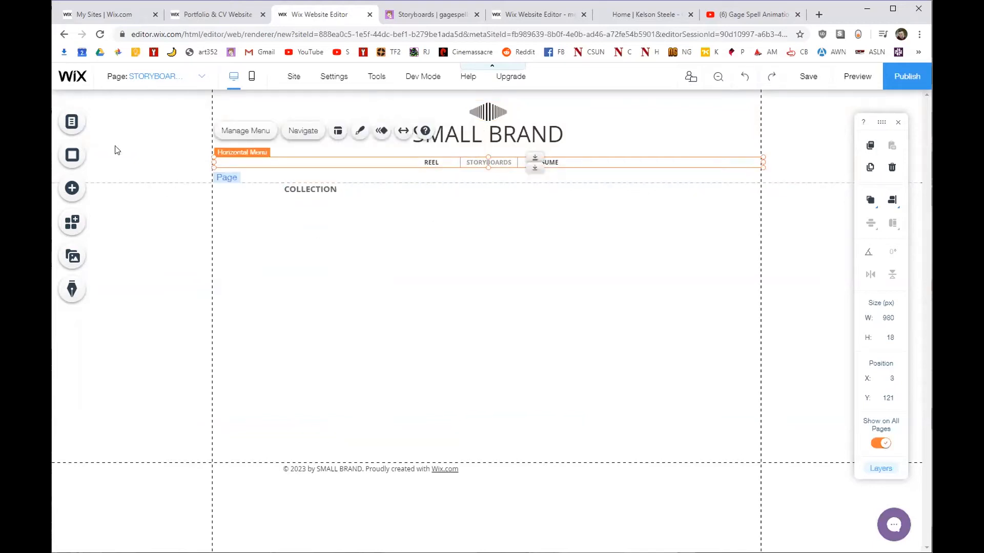
# Set the site's page transitions to None.
pyautogui.click(72, 122)
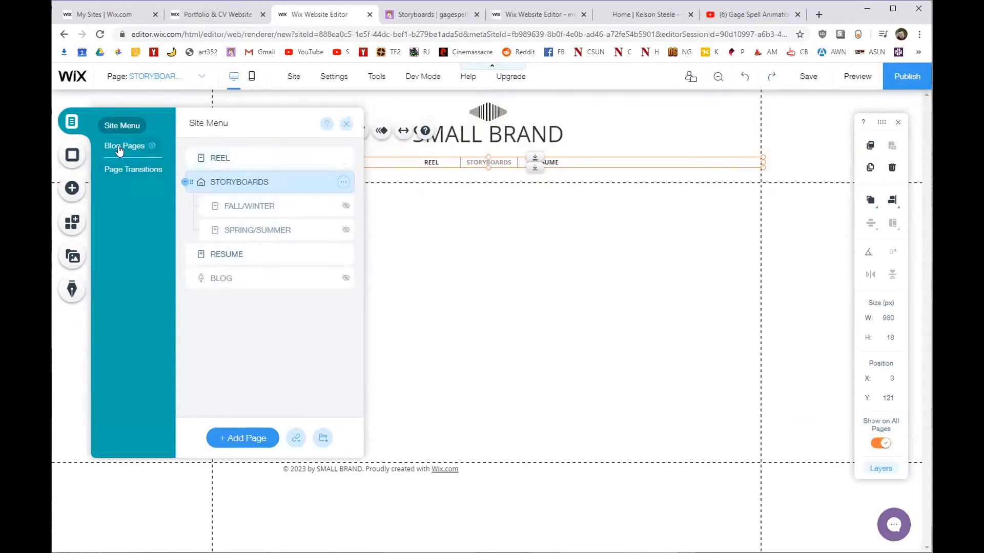
pyautogui.click(127, 171)
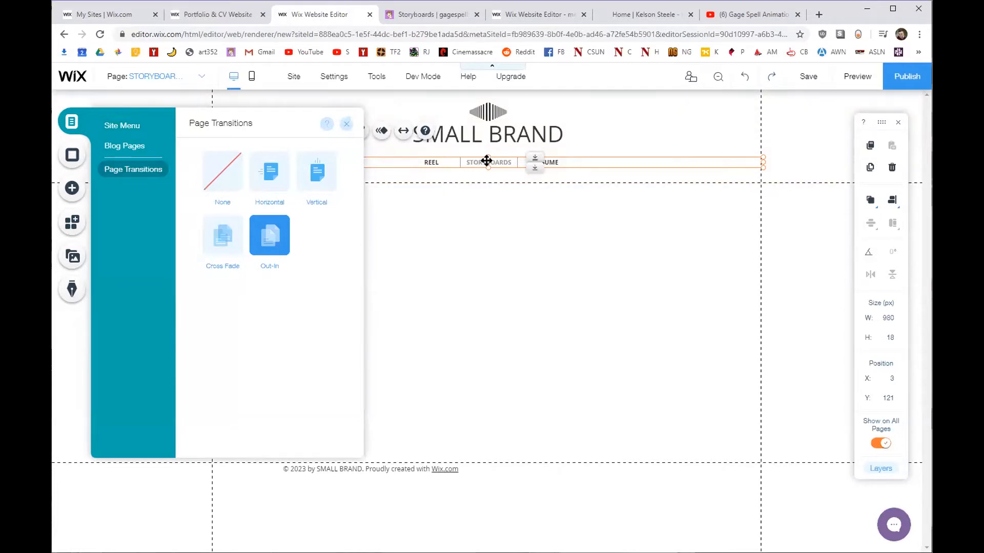
pyautogui.click(219, 168)
pyautogui.hotkey('ctrl', 'Tab')
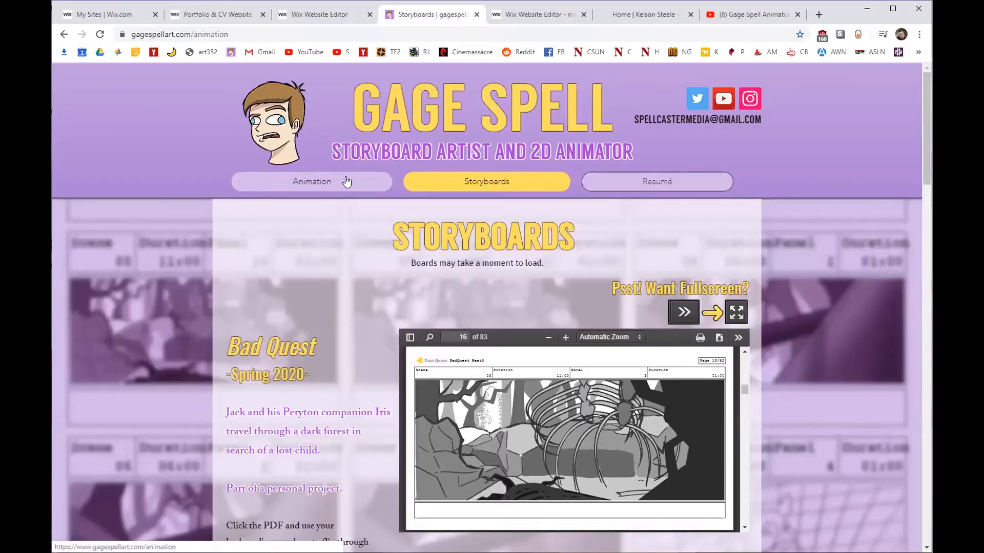
# View the reference site's Animation and Resumé pages, then return to the Wix editor.
pyautogui.click(346, 182)
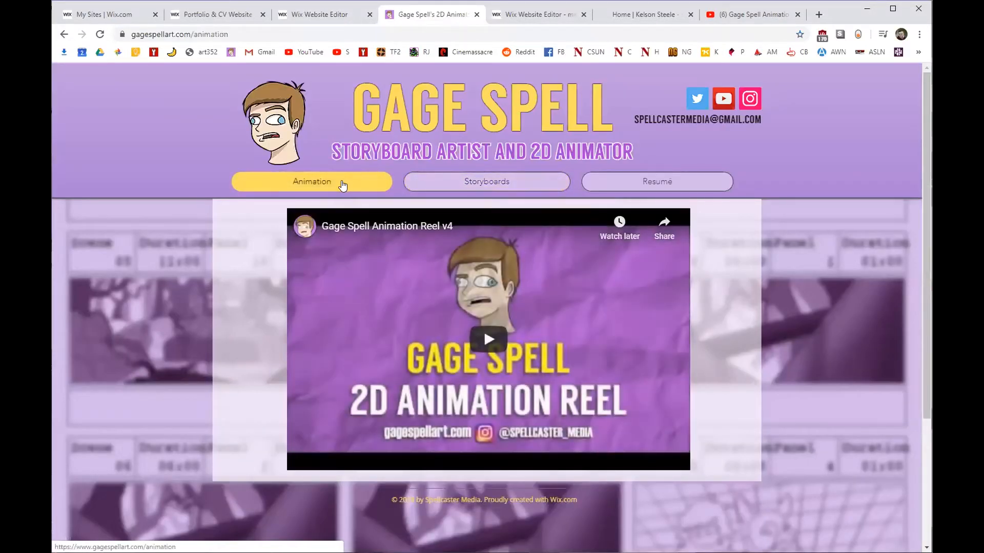
pyautogui.click(603, 183)
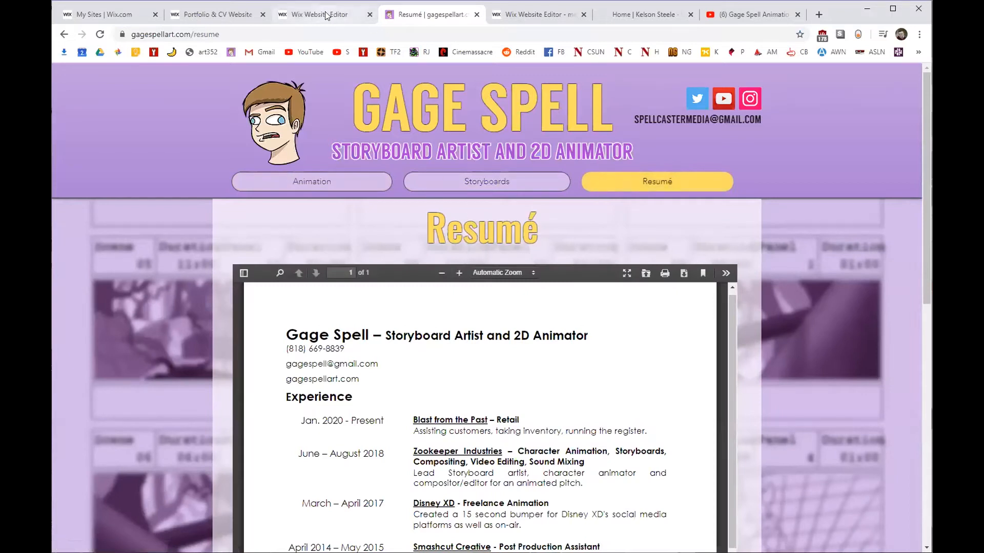
pyautogui.click(487, 182)
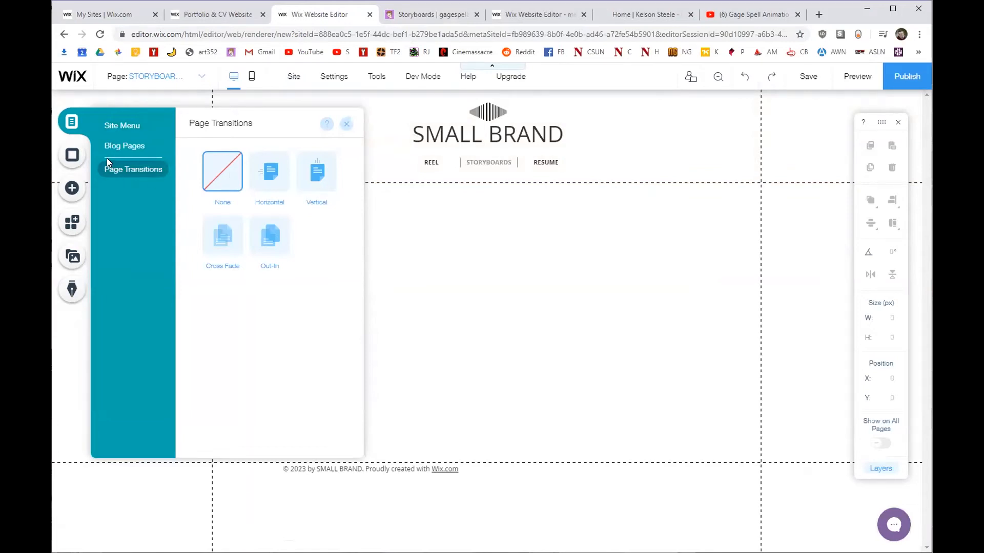
# Close the Page Transitions panel and open the Storyboards page's Background settings.
pyautogui.click(345, 124)
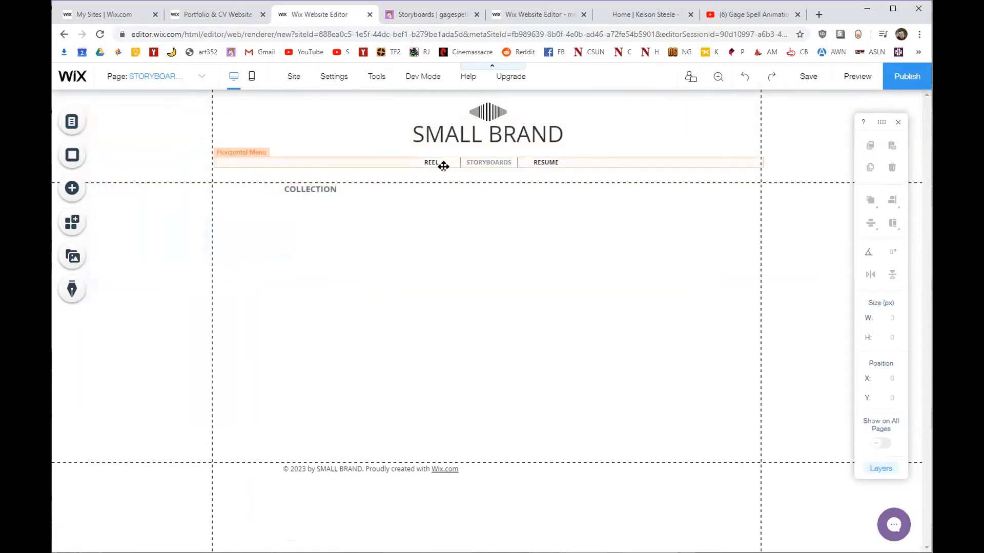
pyautogui.click(82, 153)
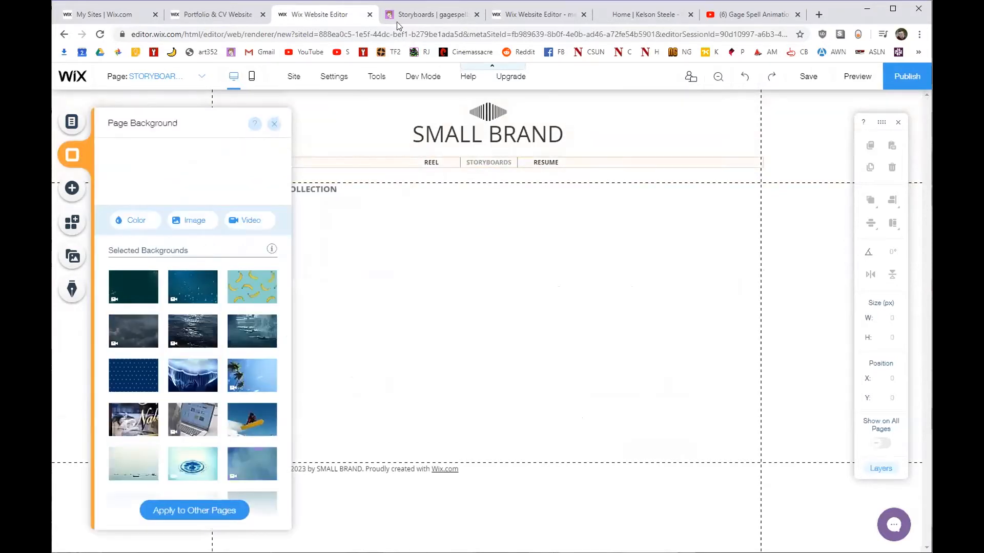
# On the reference Storyboards page, view a Bad Quest storyboard full-screen, then exit and close it.
pyautogui.click(430, 14)
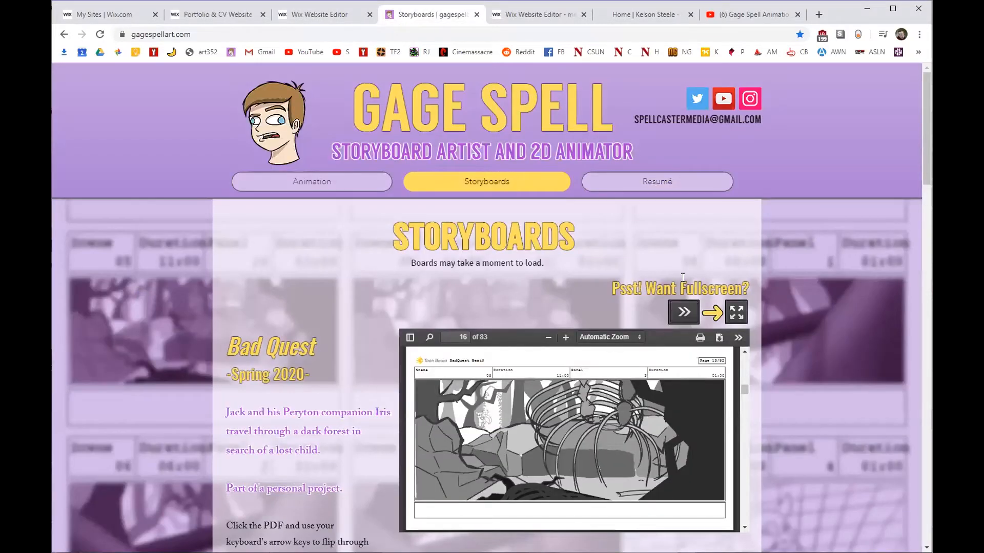
pyautogui.scroll(-3, 793, 285)
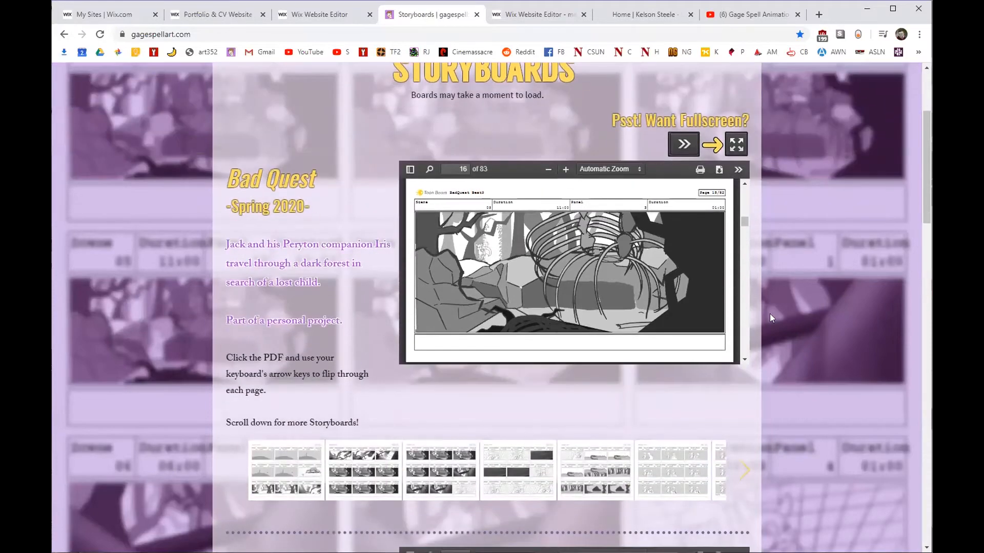
pyautogui.click(351, 472)
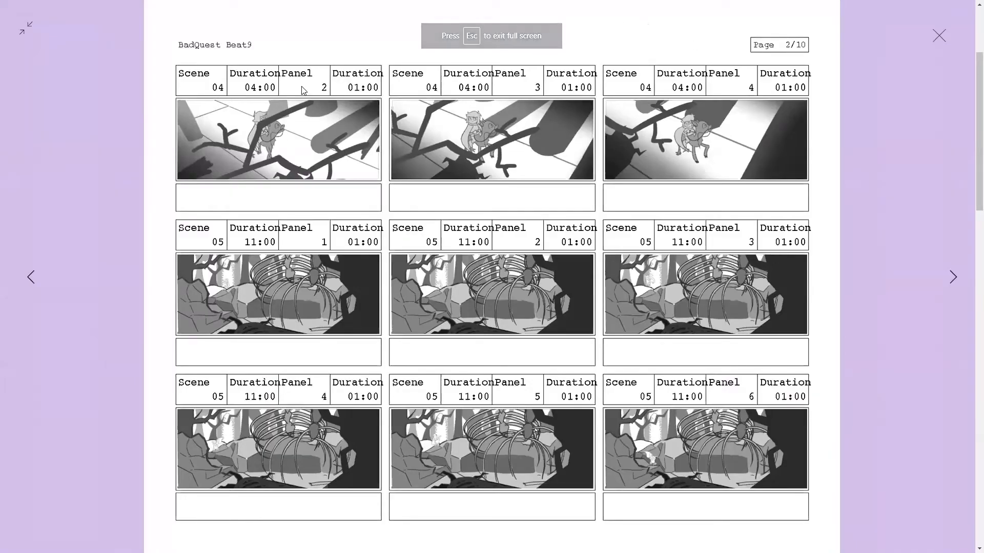
pyautogui.click(25, 31)
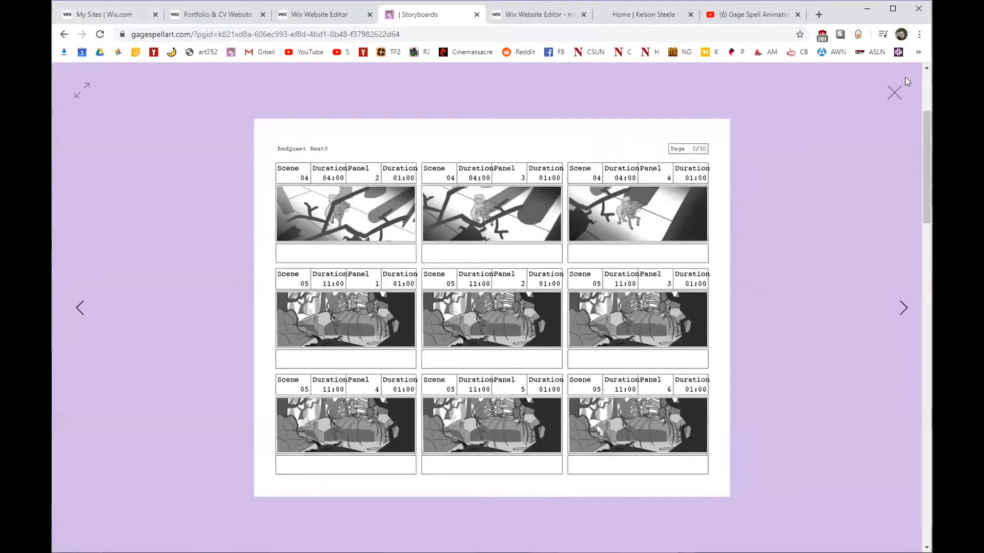
pyautogui.click(894, 92)
pyautogui.scroll(4, 842, 243)
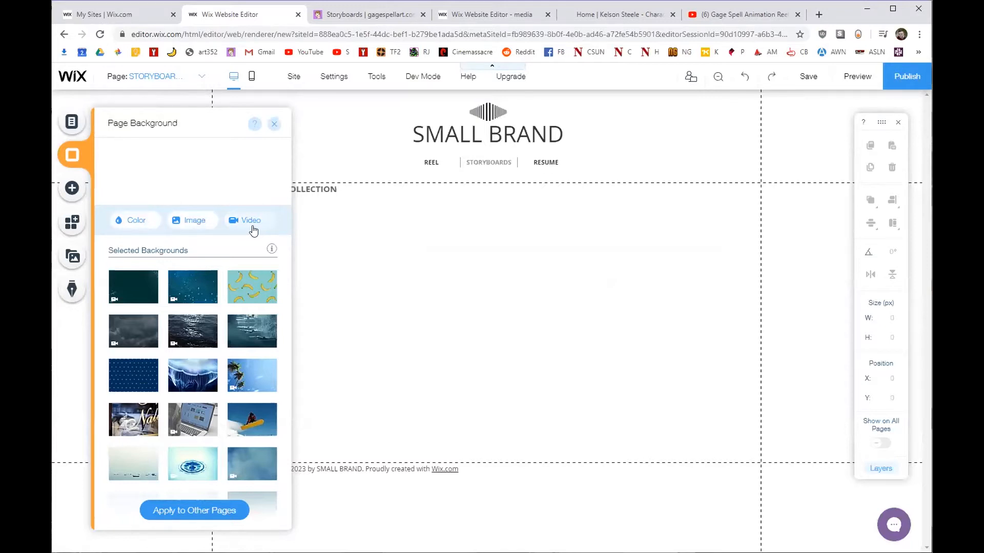
# Try a light purple page background, revert it to white, and choose Image instead.
pyautogui.click(128, 221)
pyautogui.click(167, 287)
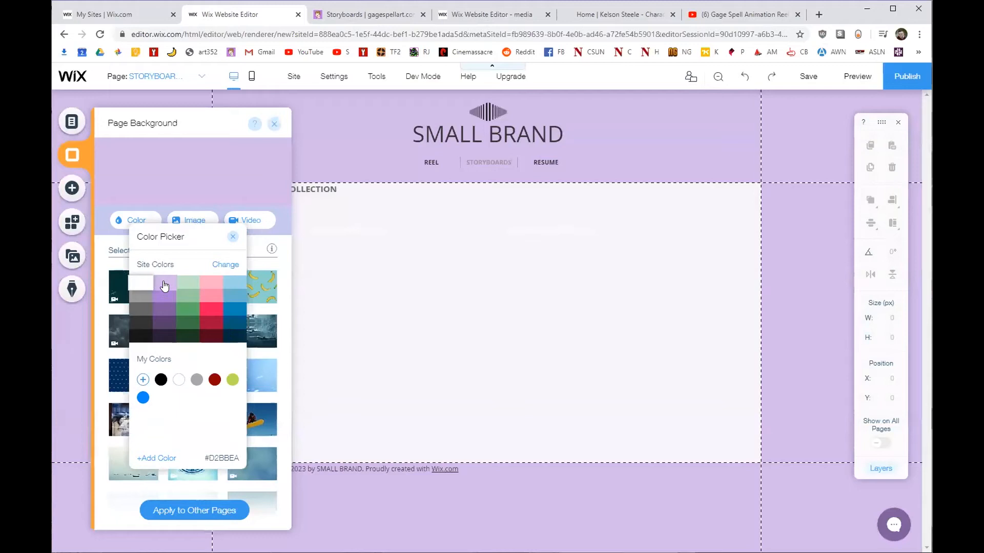
pyautogui.click(165, 286)
pyautogui.click(135, 220)
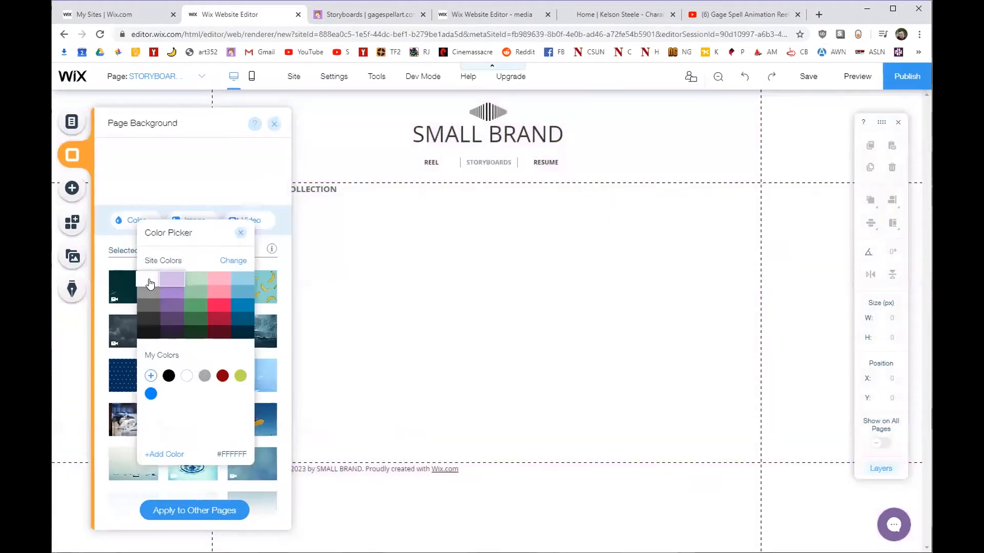
pyautogui.click(149, 283)
pyautogui.click(240, 233)
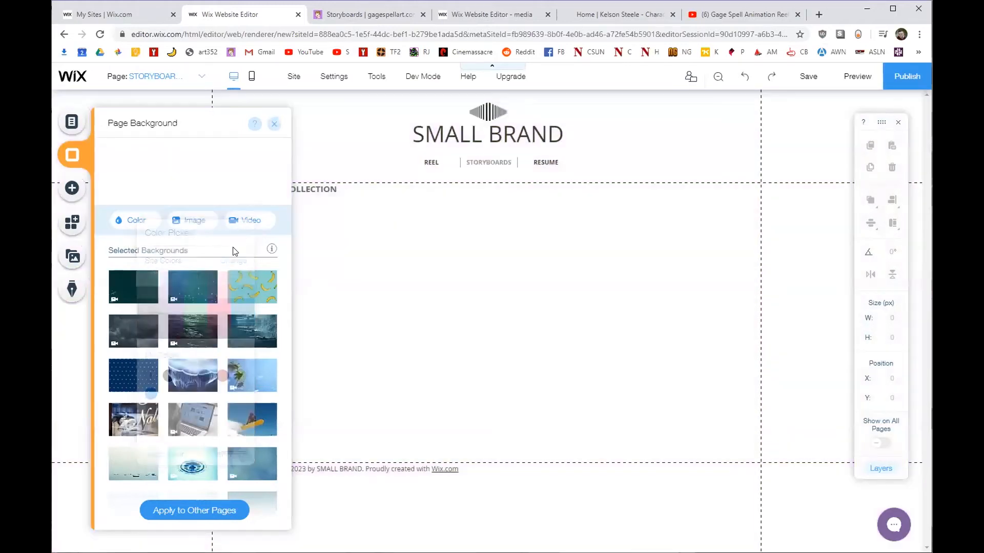
pyautogui.click(188, 222)
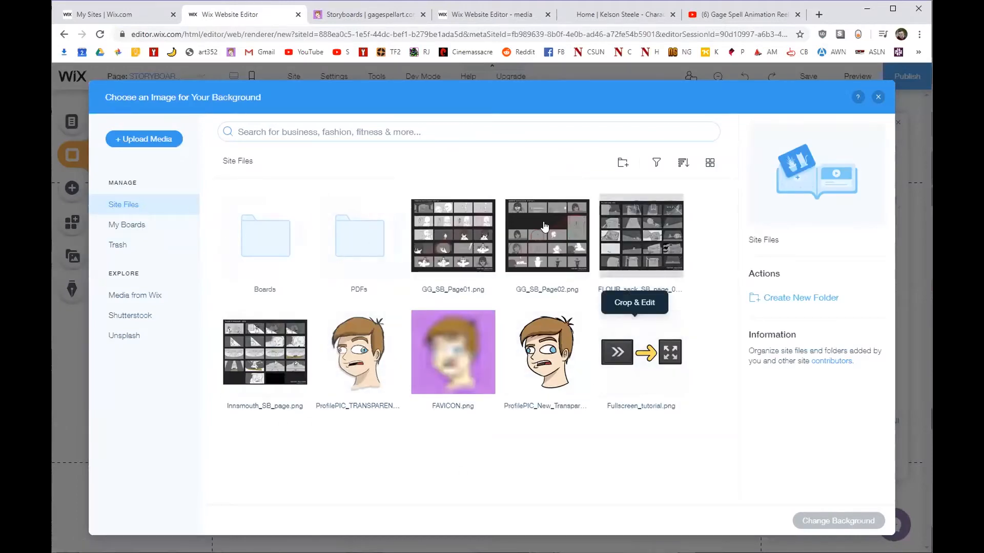
# From Boards > Bad Quest > Grid, set the purple storyboard image as the page background.
pyautogui.doubleClick(270, 246)
pyautogui.doubleClick(270, 246)
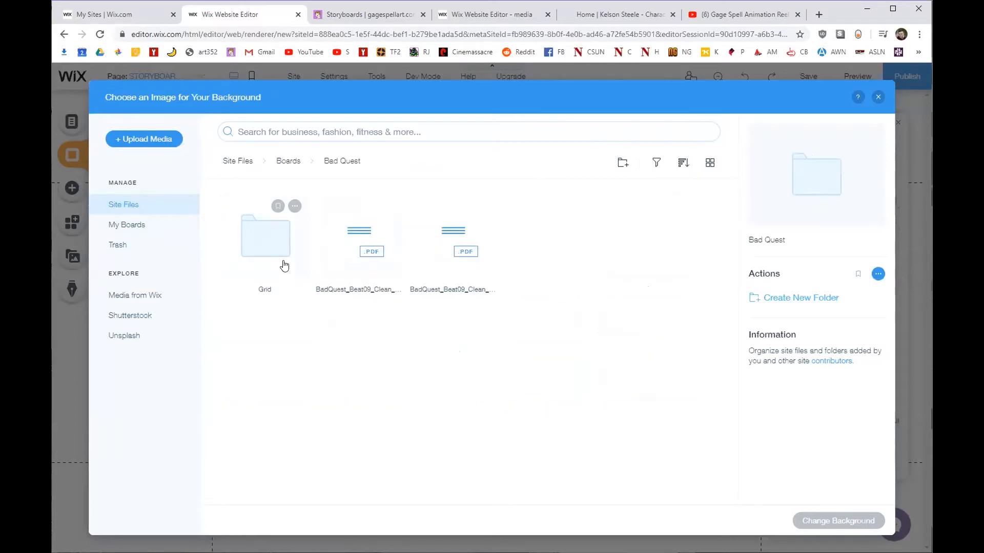
pyautogui.doubleClick(279, 253)
pyautogui.click(265, 464)
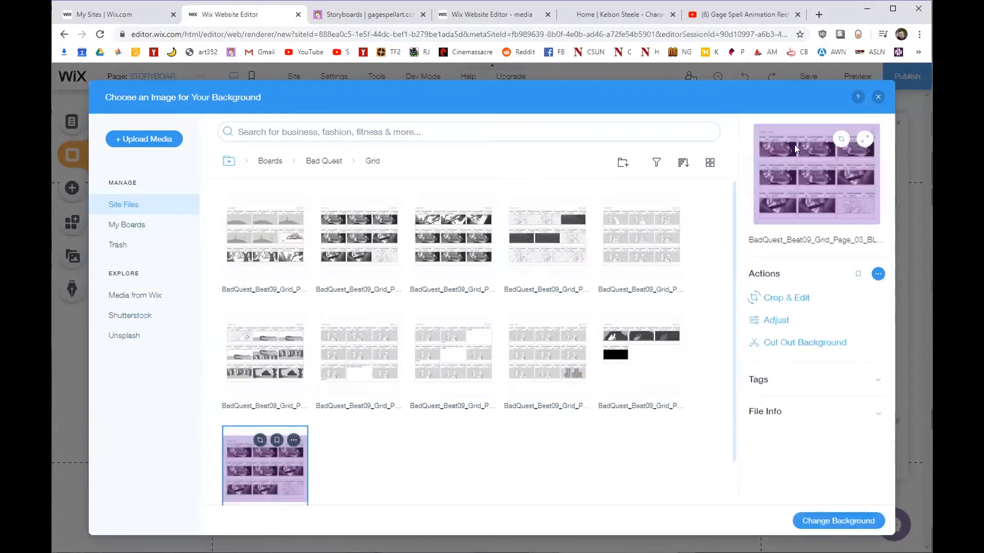
pyautogui.click(822, 522)
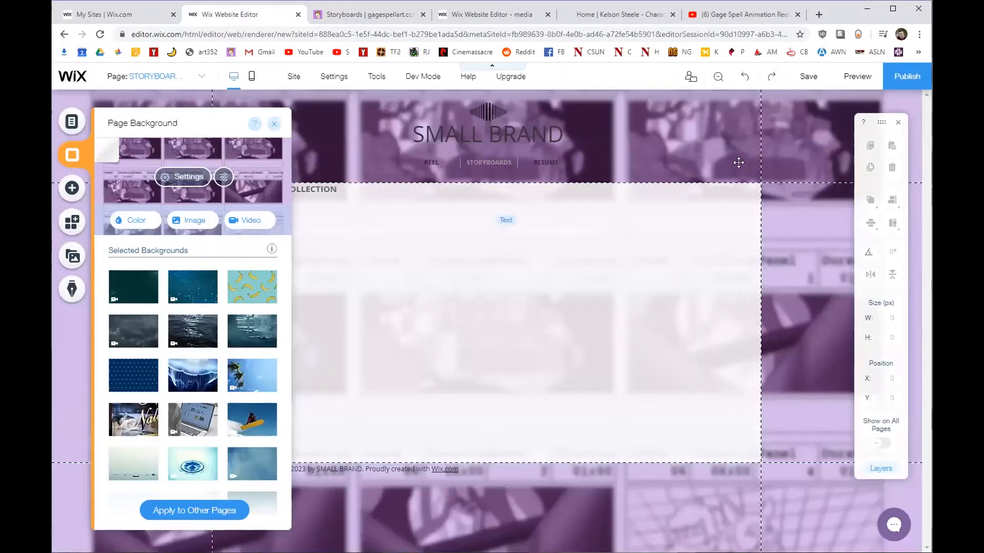
# Set the background image's scroll effect to None and scaling to Tile, then close the settings.
pyautogui.click(192, 179)
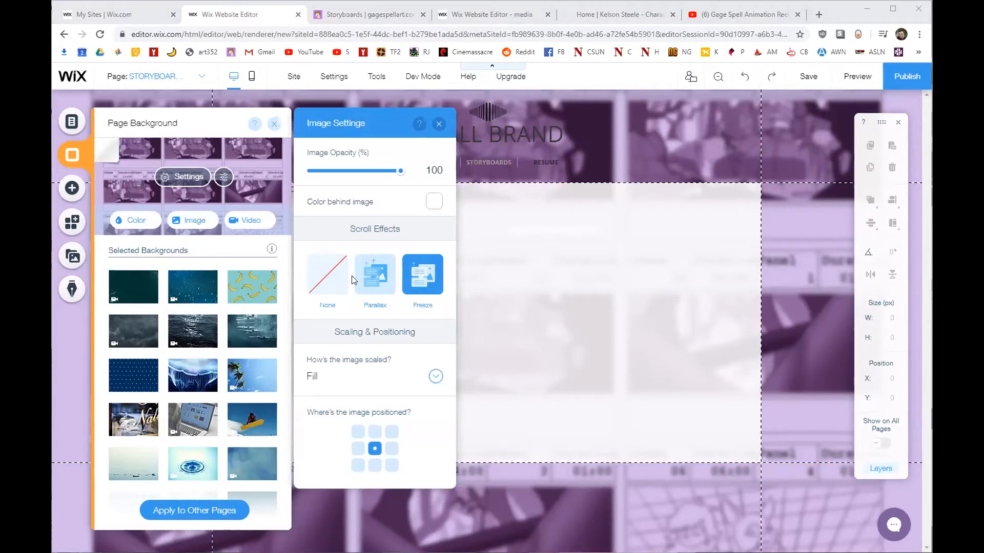
pyautogui.click(333, 267)
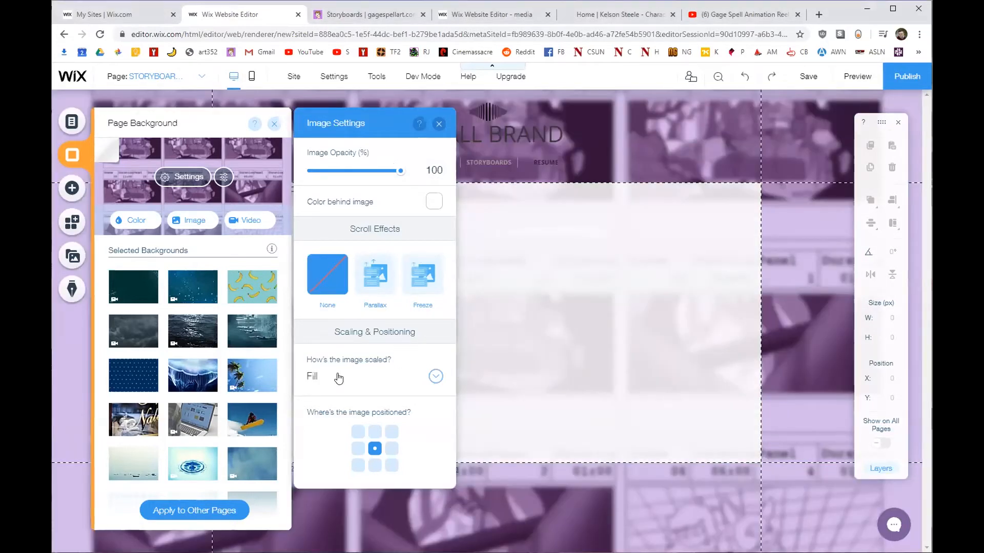
pyautogui.click(370, 374)
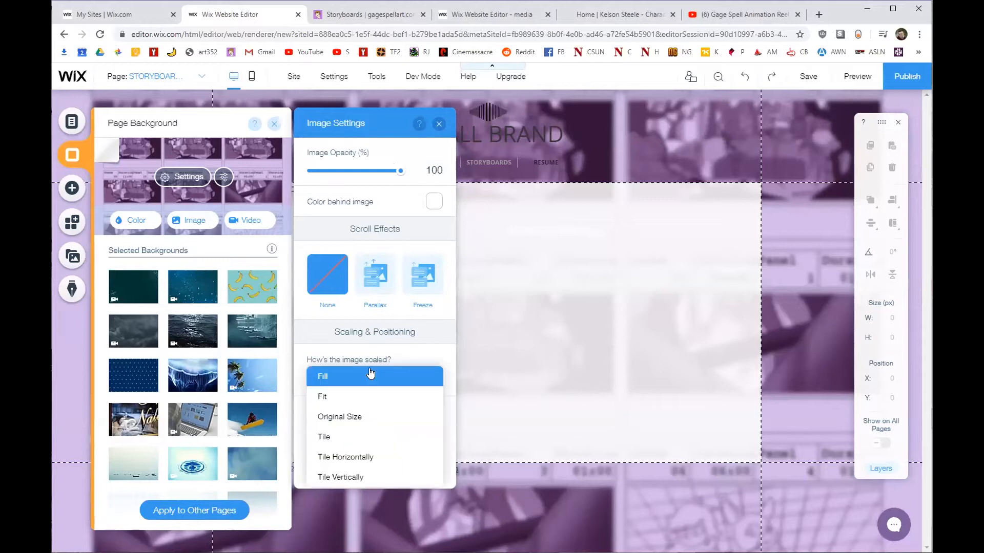
pyautogui.click(344, 437)
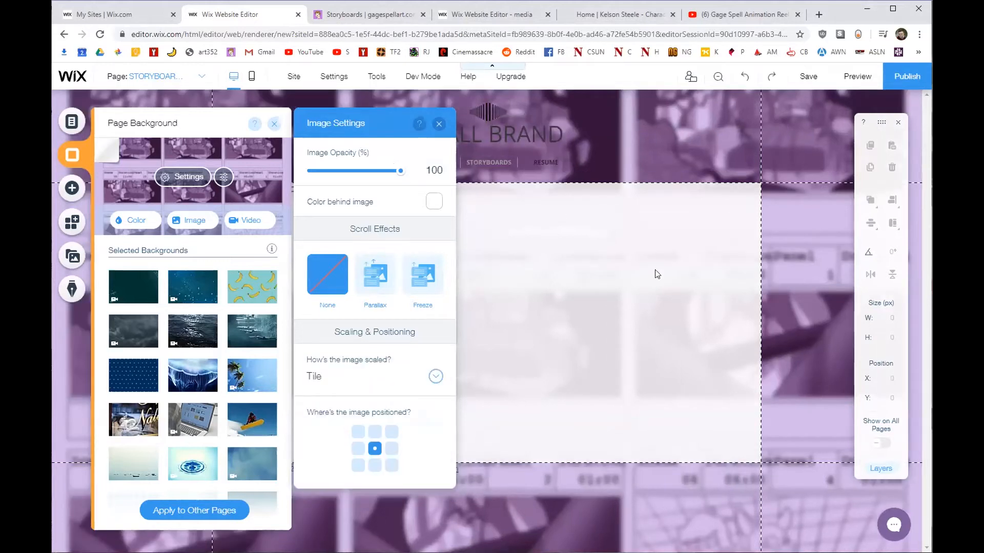
pyautogui.click(439, 125)
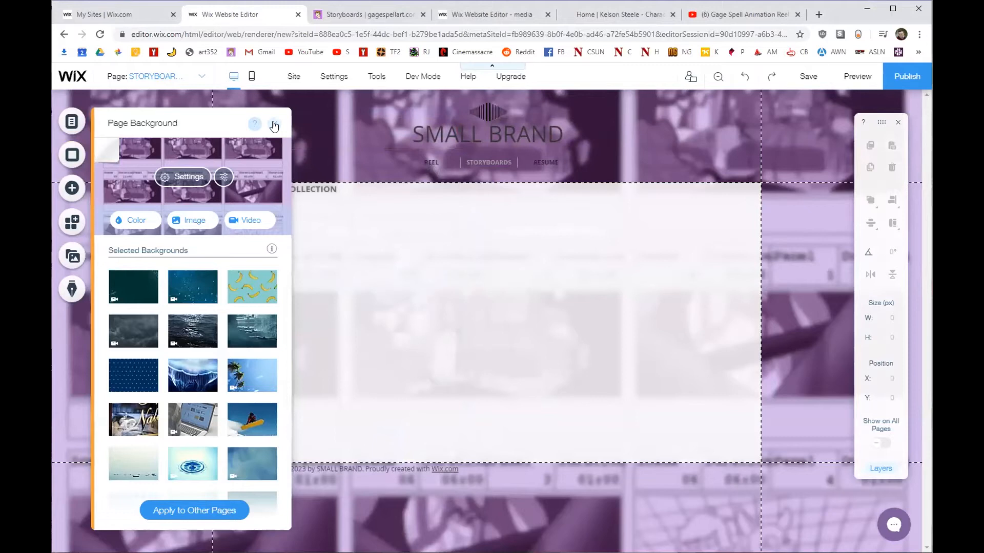
pyautogui.click(274, 124)
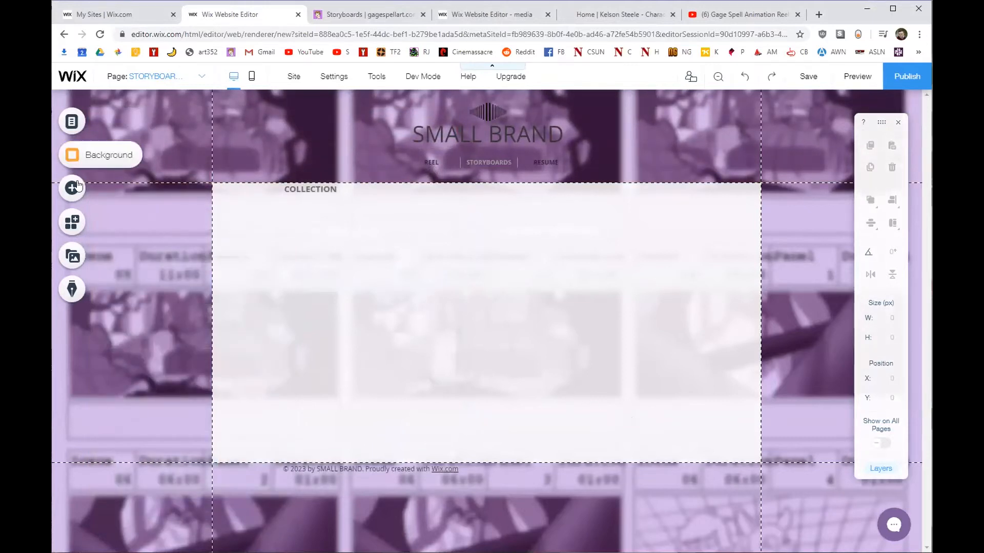
pyautogui.click(71, 154)
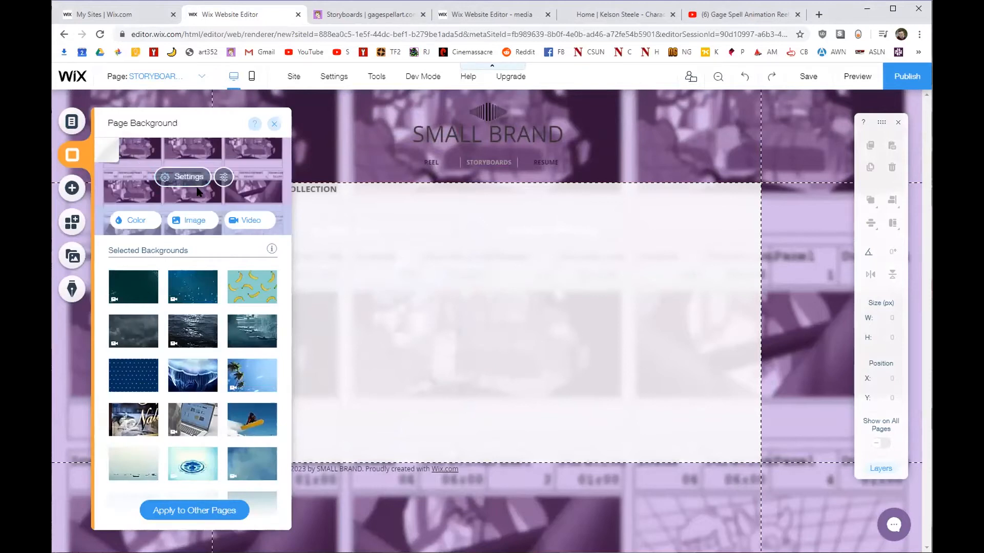
# Open the background image in the photo editor, close it without saving, and close Page Background.
pyautogui.click(223, 176)
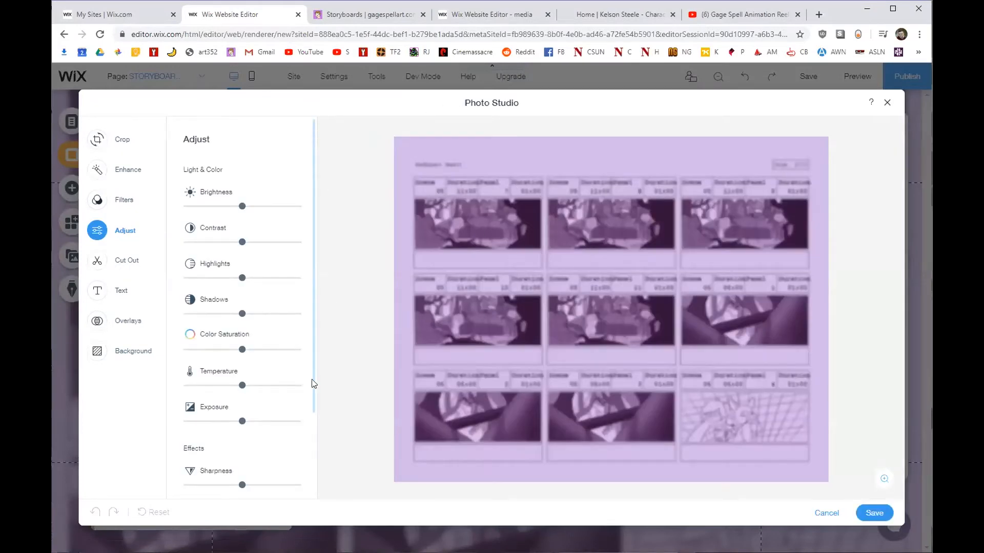
pyautogui.scroll(-2, 291, 418)
pyautogui.scroll(2, 287, 405)
pyautogui.scroll(-2, 251, 466)
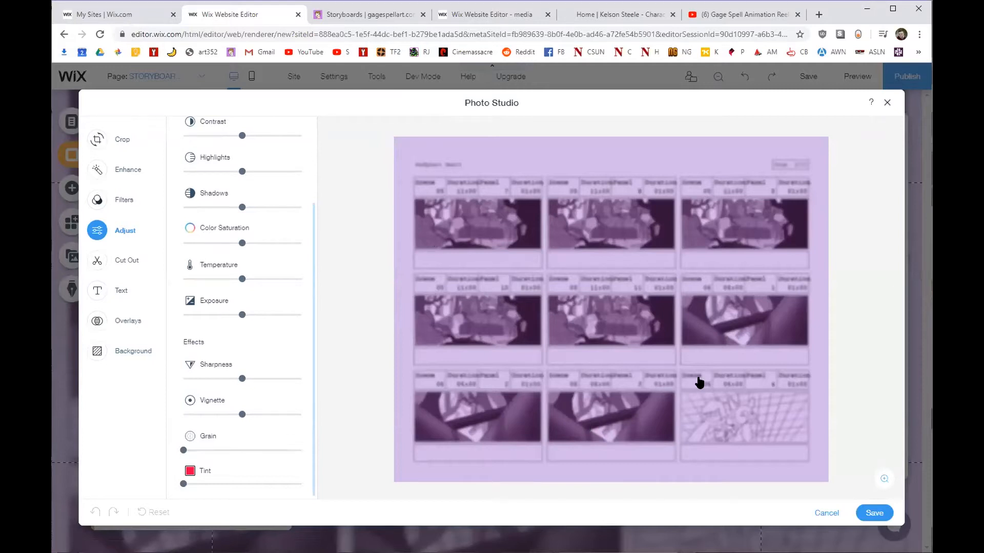
pyautogui.click(888, 105)
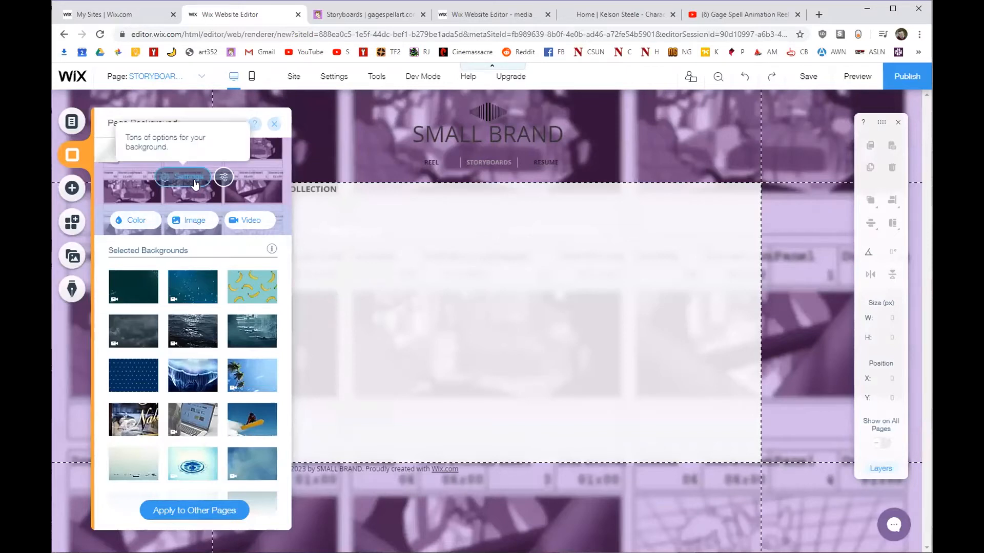
pyautogui.click(270, 125)
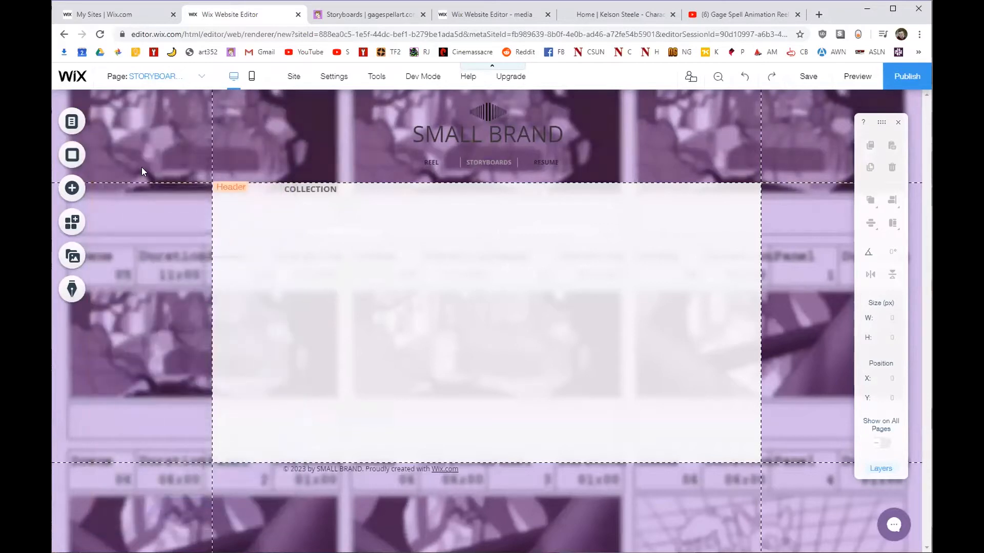
# Drag a Heading 3 onto the page and delete it, then browse Image > My Image Uploads.
pyautogui.click(73, 187)
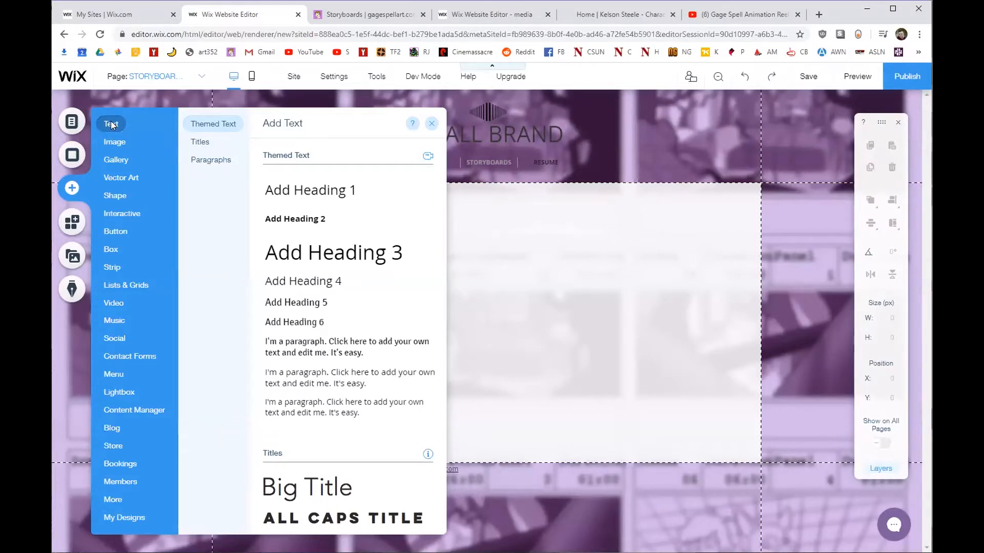
pyautogui.moveTo(116, 148)
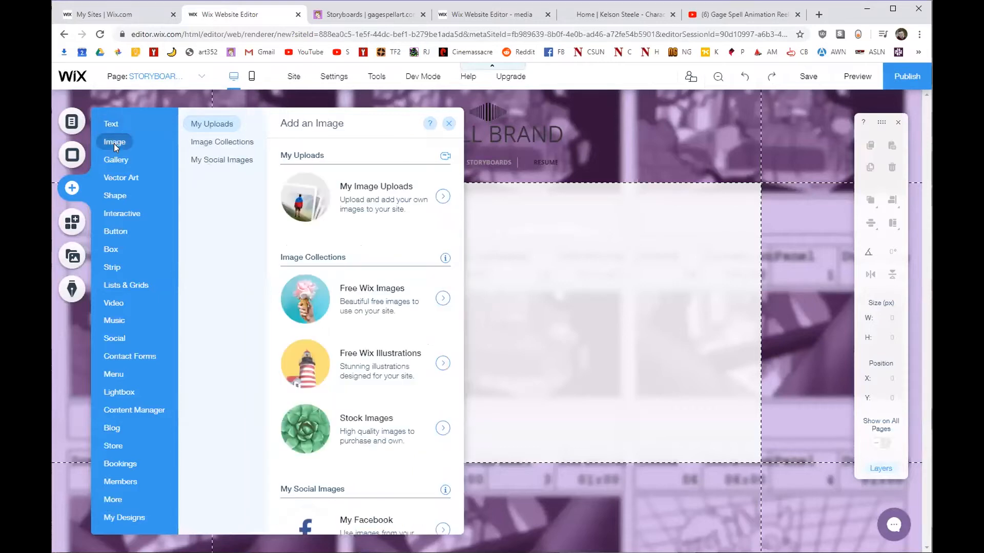
pyautogui.moveTo(114, 182)
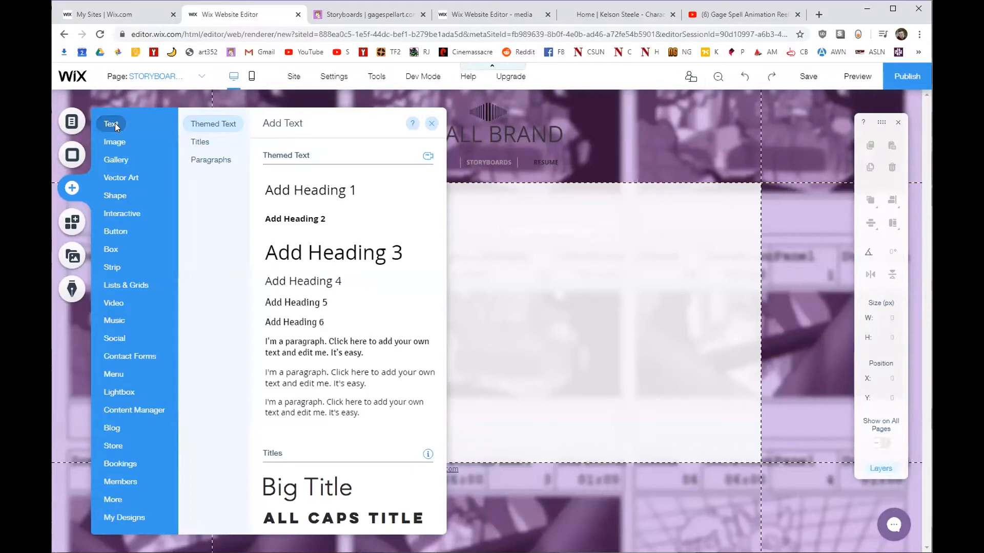
pyautogui.moveTo(317, 252); pyautogui.dragTo(533, 255)
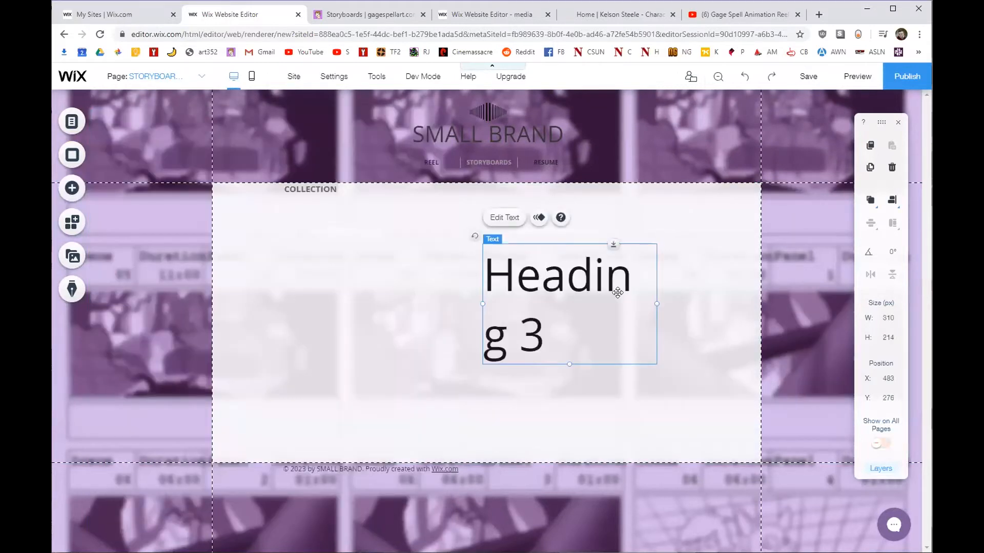
pyautogui.press('Delete')
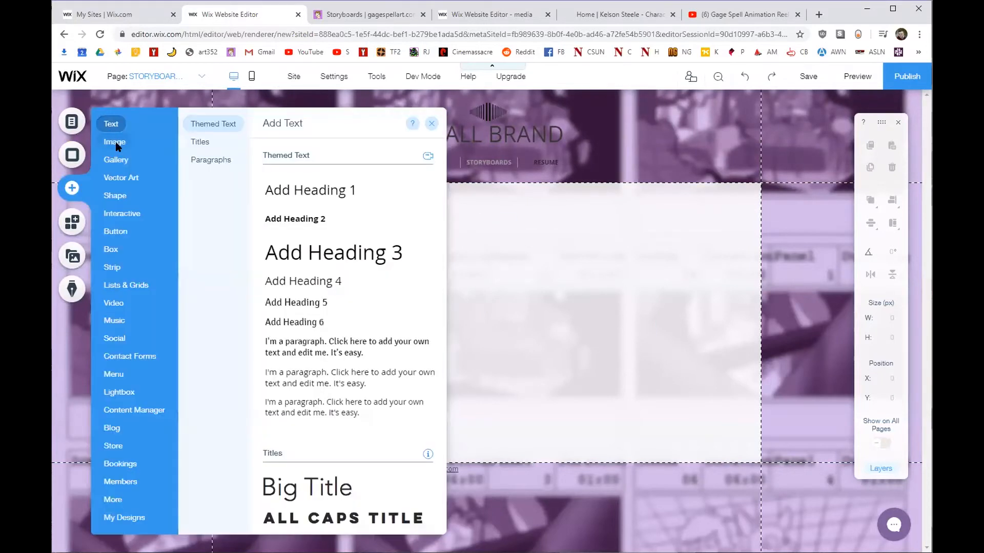
pyautogui.click(116, 143)
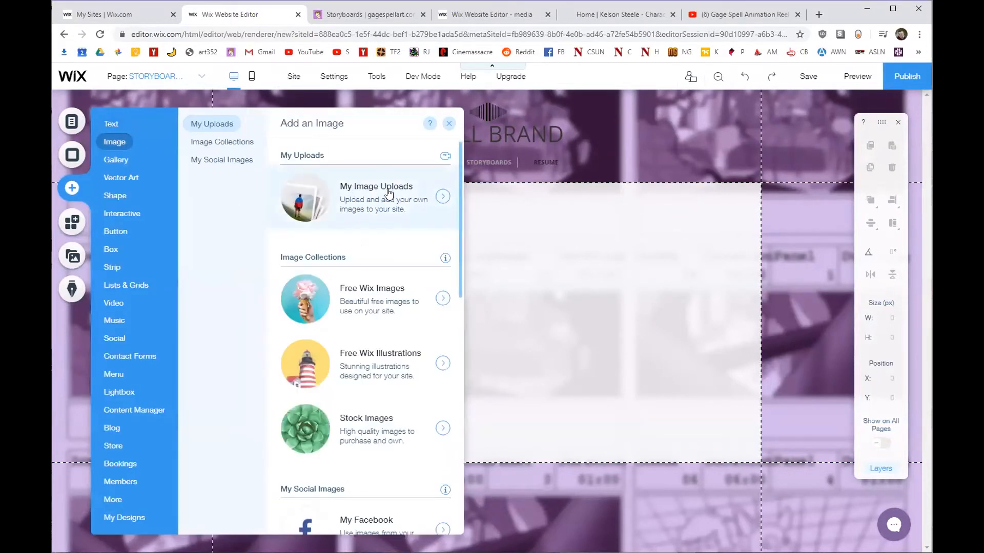
pyautogui.click(364, 193)
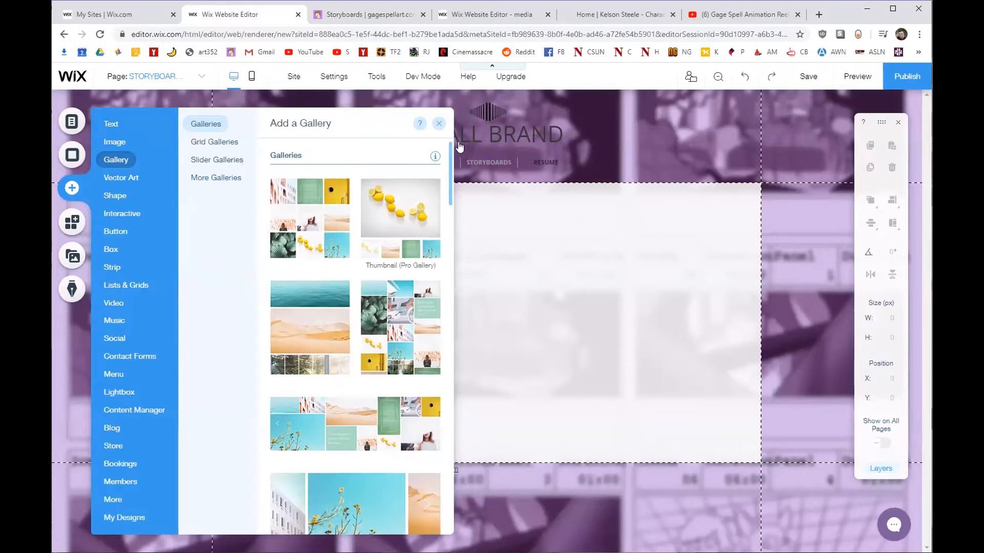
# Scroll through the character-art portfolio's gallery, check the Storyboards site, and return to Wix.
pyautogui.click(589, 15)
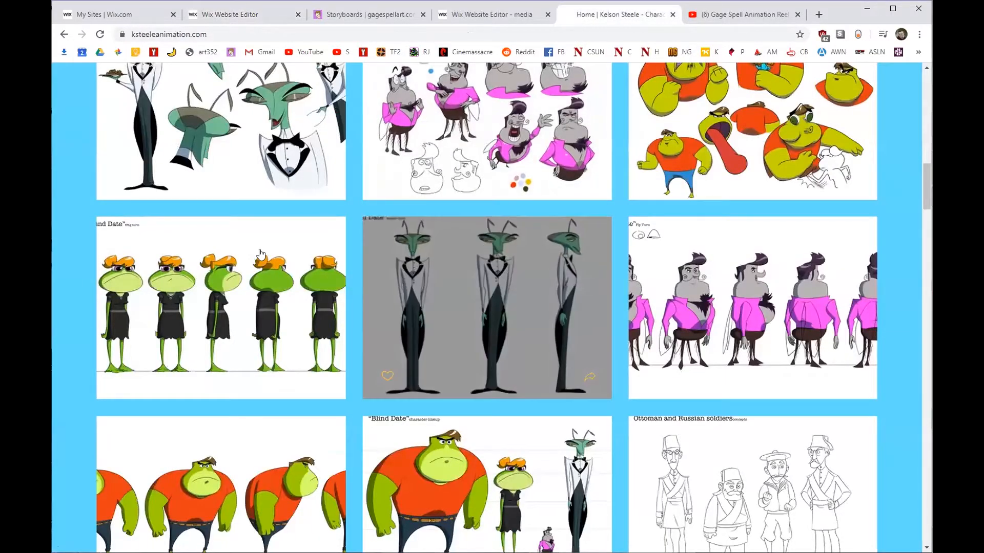
pyautogui.scroll(15, 224, 264)
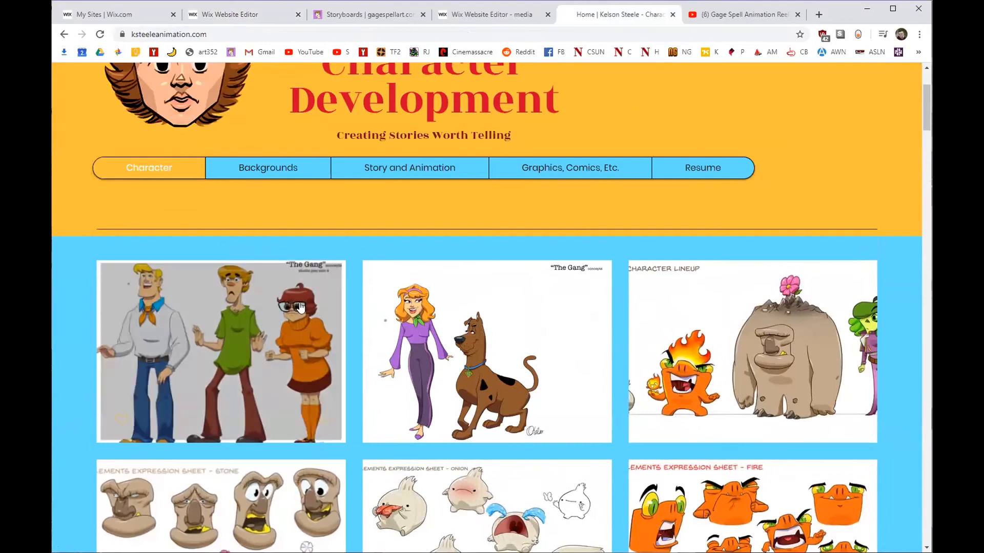
pyautogui.scroll(-4, 338, 297)
pyautogui.scroll(-3, 338, 297)
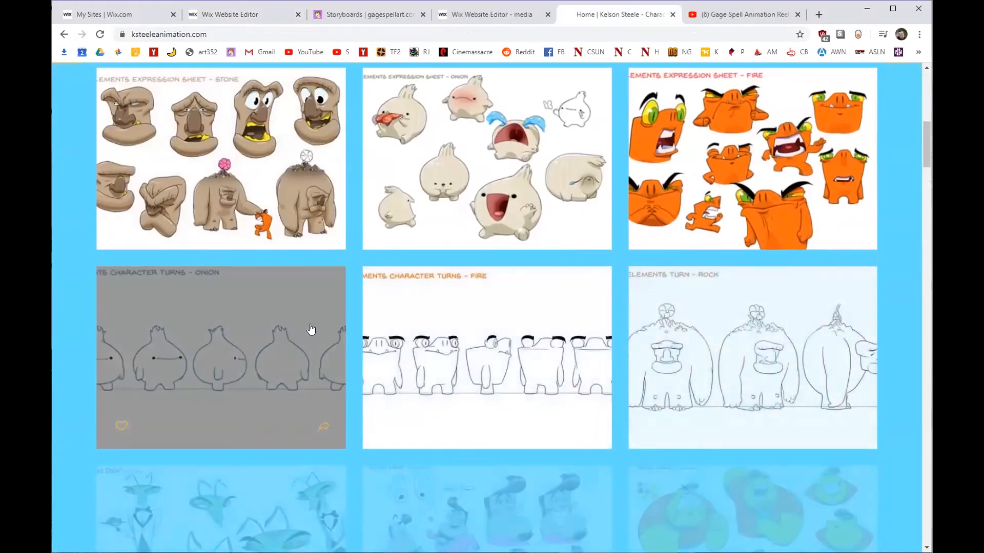
pyautogui.click(376, 16)
pyautogui.hotkey('ctrl', 'shift', 'Tab')
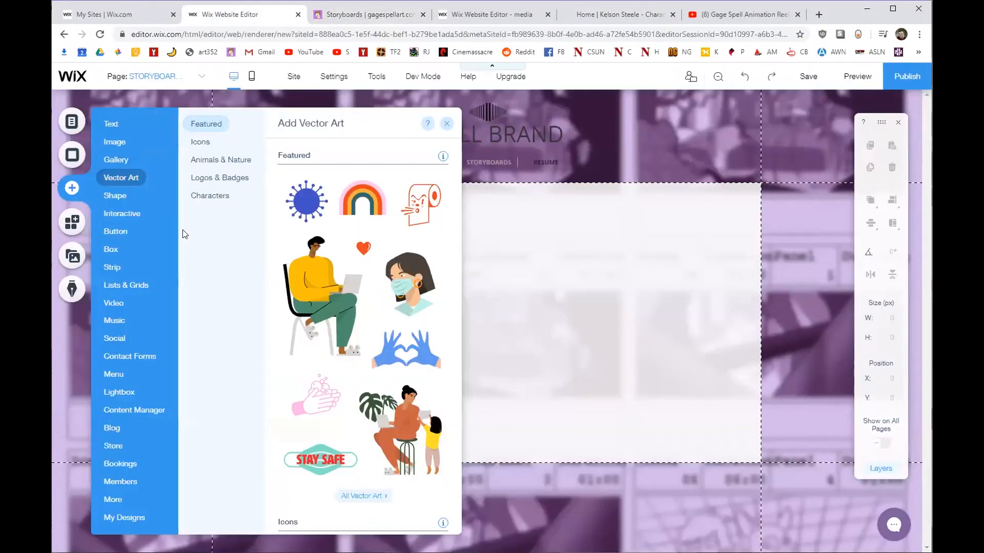
# Browse Basic Shapes and Themed Lines in the Add Shape panel, then switch to gagespellart.com.
pyautogui.moveTo(113, 194)
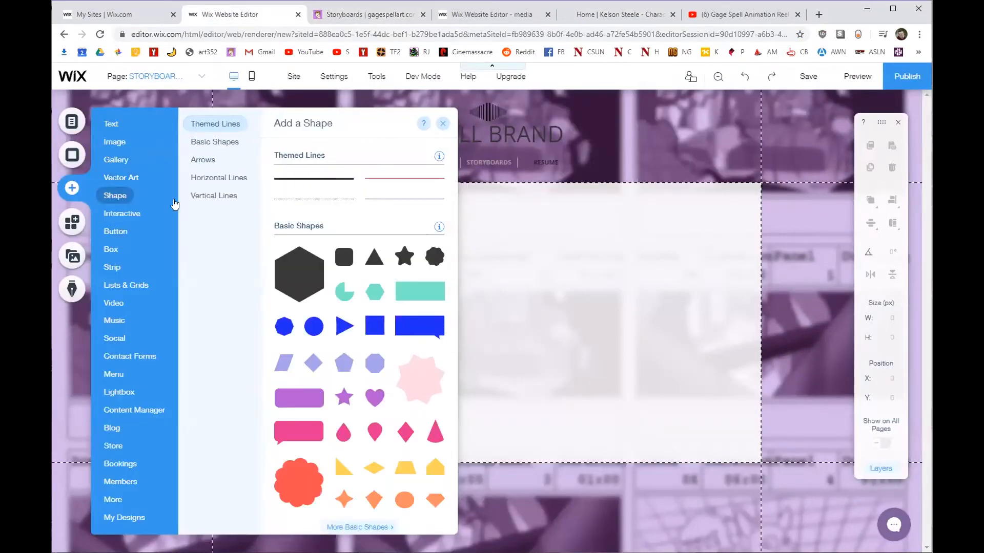
pyautogui.click(215, 143)
pyautogui.click(211, 123)
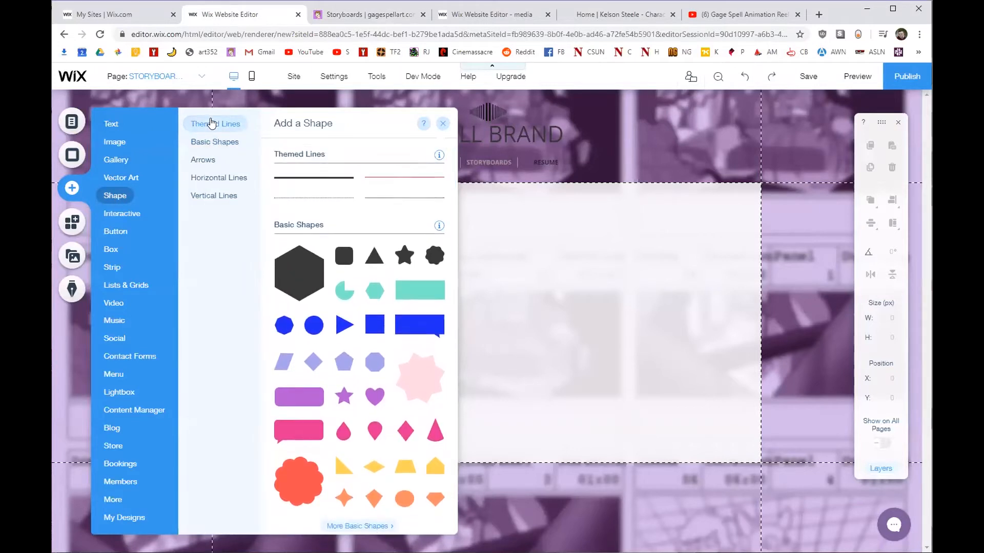
pyautogui.click(358, 19)
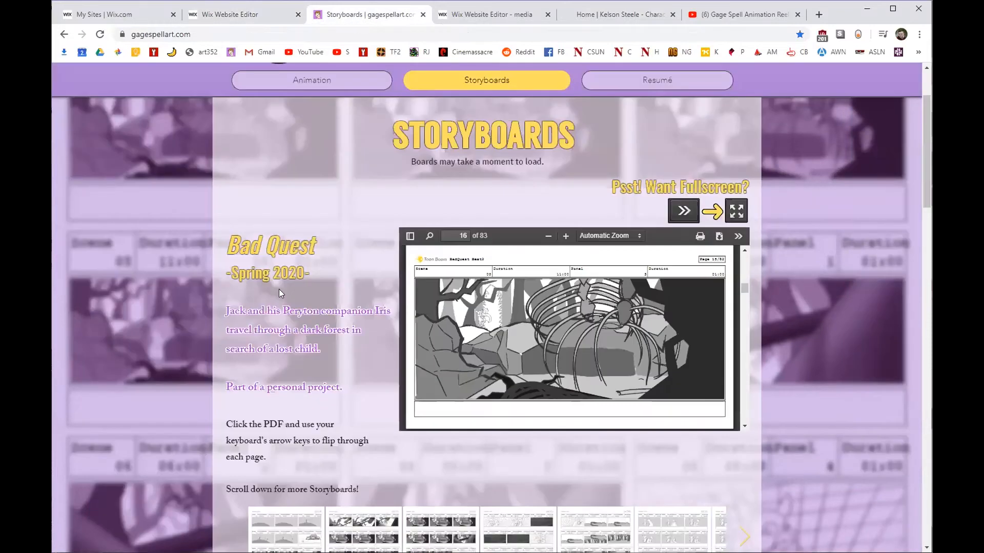
# Scroll down the gagespellart.com Storyboards page with the scrollbar, then go back to the Wix editor.
pyautogui.moveTo(925, 133); pyautogui.dragTo(926, 208)
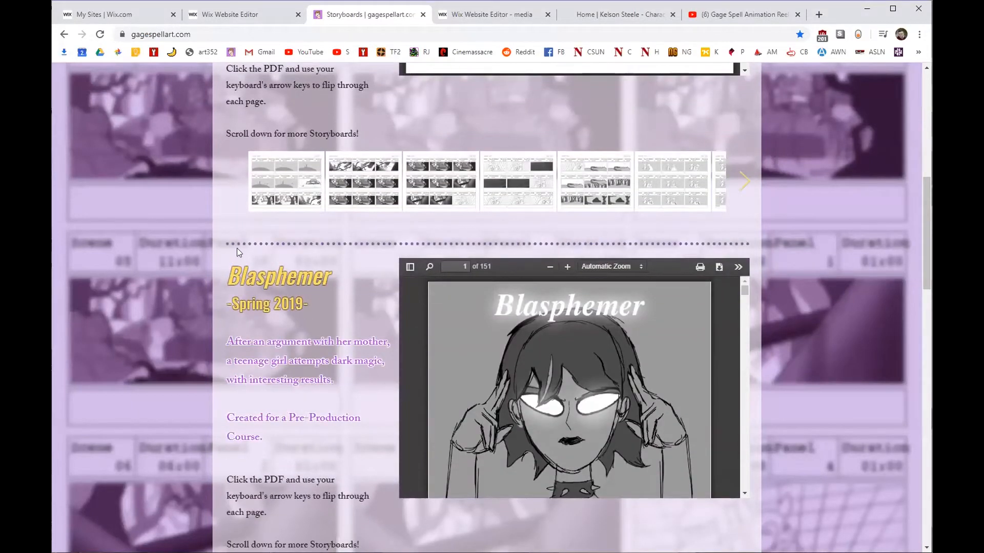
pyautogui.moveTo(925, 198); pyautogui.dragTo(891, 178)
pyautogui.click(236, 15)
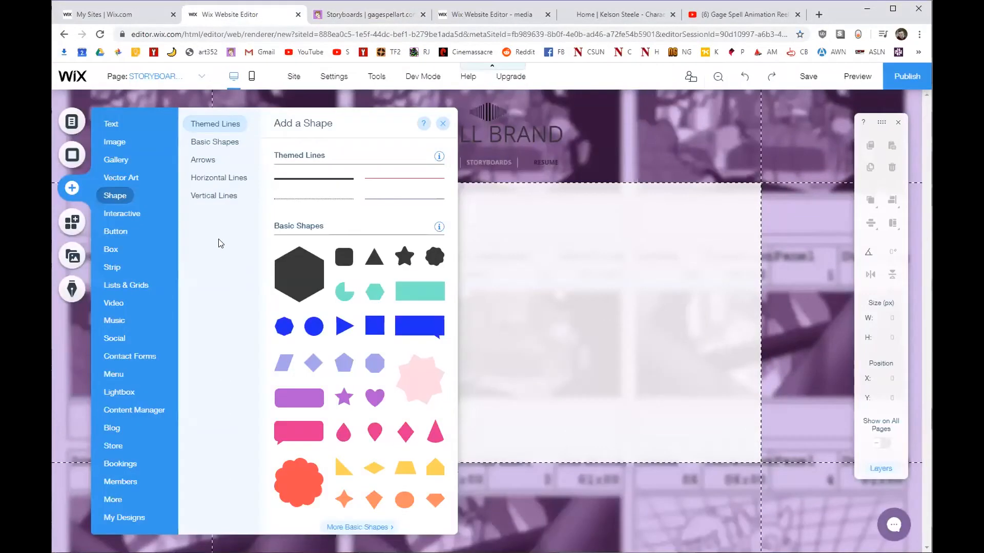
# Browse the Button styles and Video elements, then bring up the Social bar options.
pyautogui.click(126, 233)
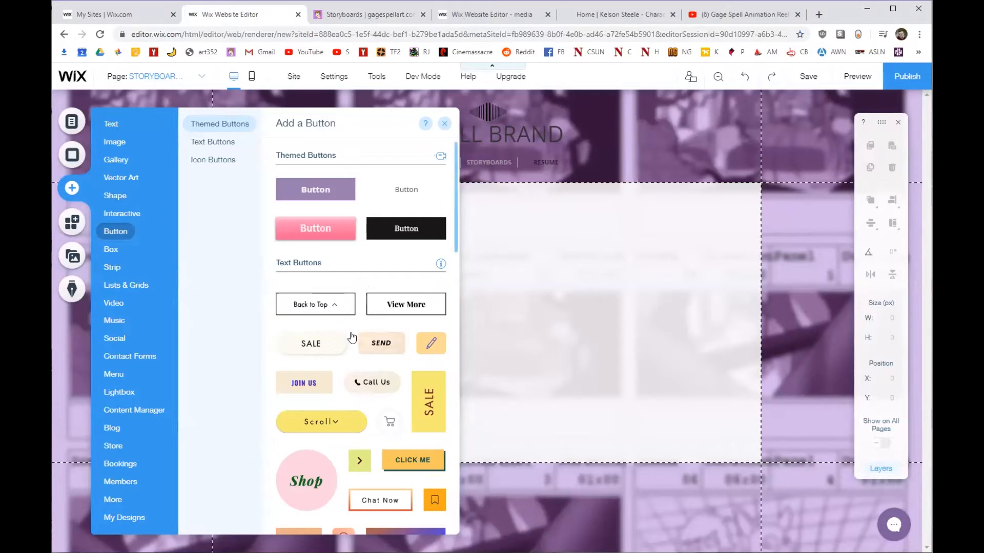
pyautogui.scroll(-3, 352, 338)
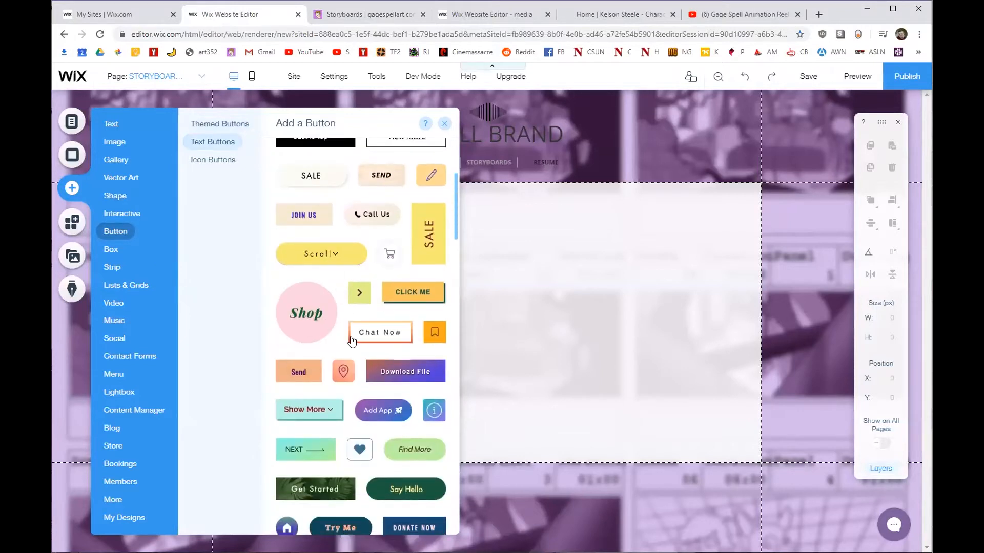
pyautogui.scroll(-3, 351, 341)
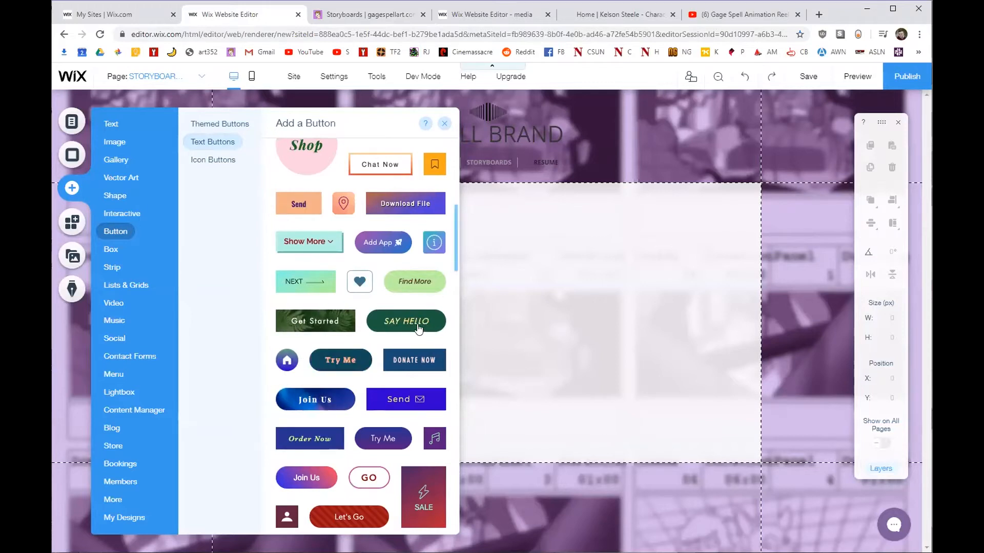
pyautogui.scroll(5, 335, 312)
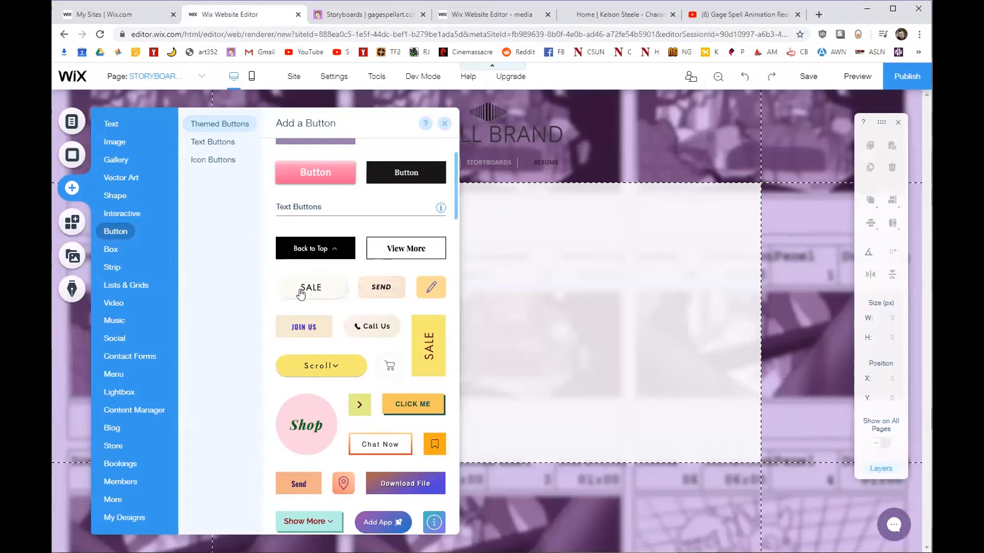
pyautogui.scroll(1, 301, 293)
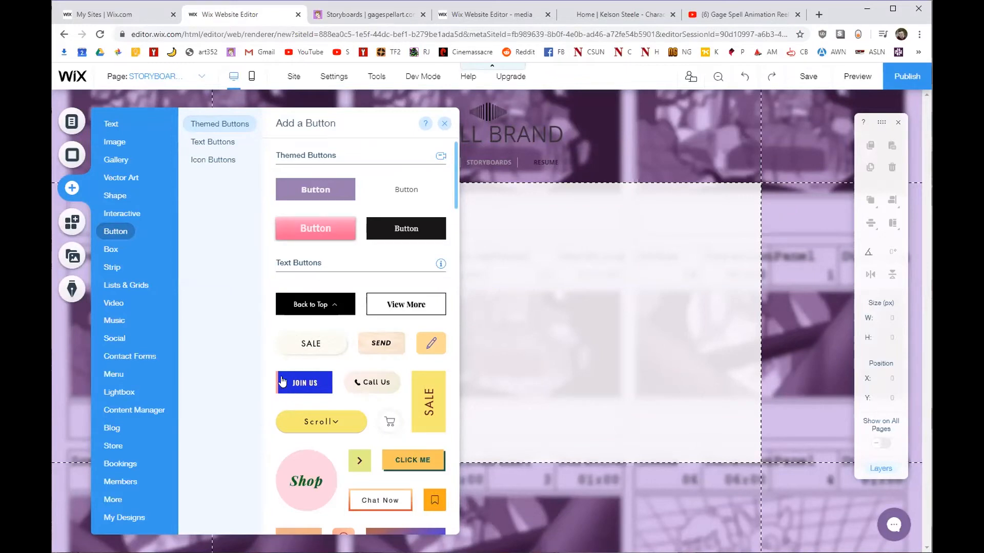
pyautogui.click(100, 310)
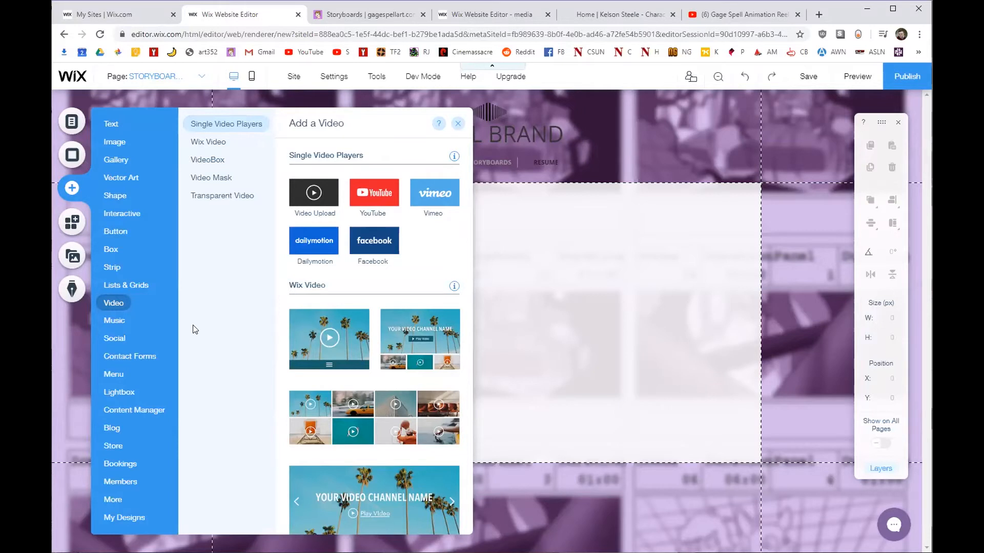
pyautogui.click(119, 338)
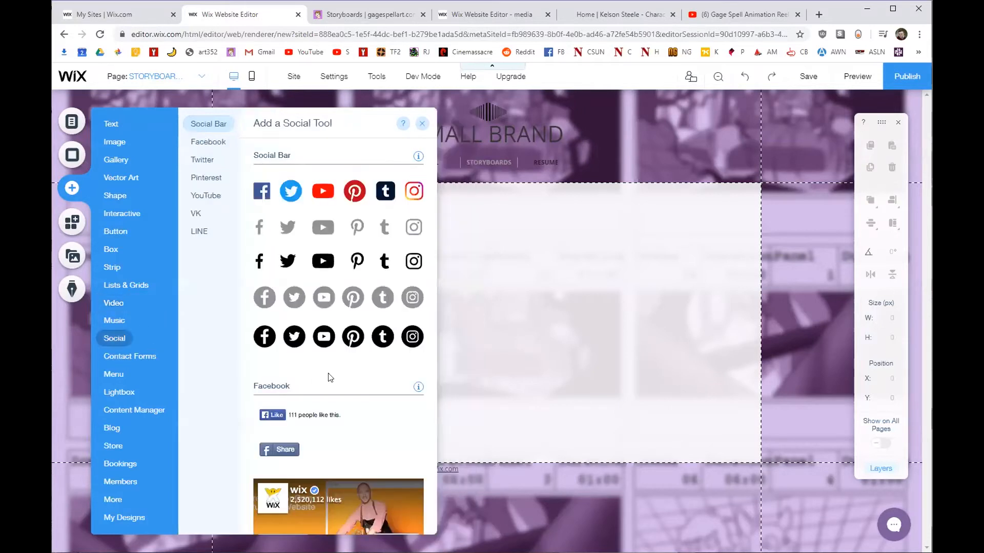
# Add a coloured social bar to the header and remove its Tumblr, Pinterest and Facebook icons.
pyautogui.moveTo(276, 191); pyautogui.dragTo(624, 107)
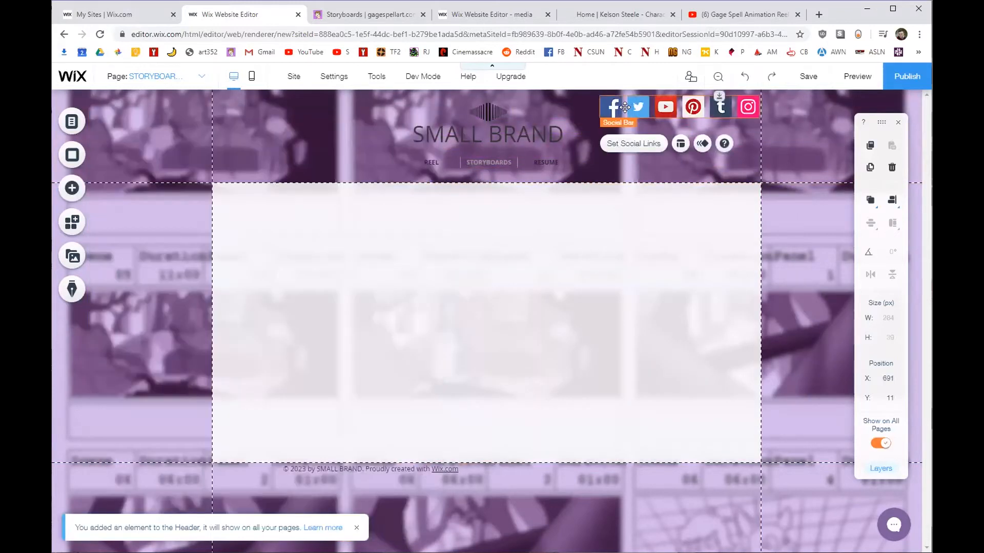
pyautogui.click(644, 147)
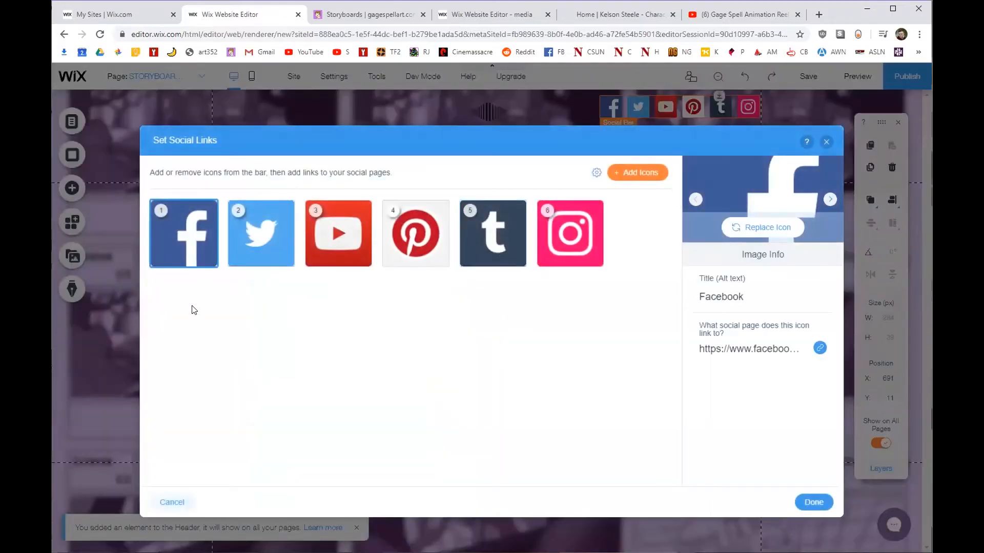
pyautogui.click(516, 259)
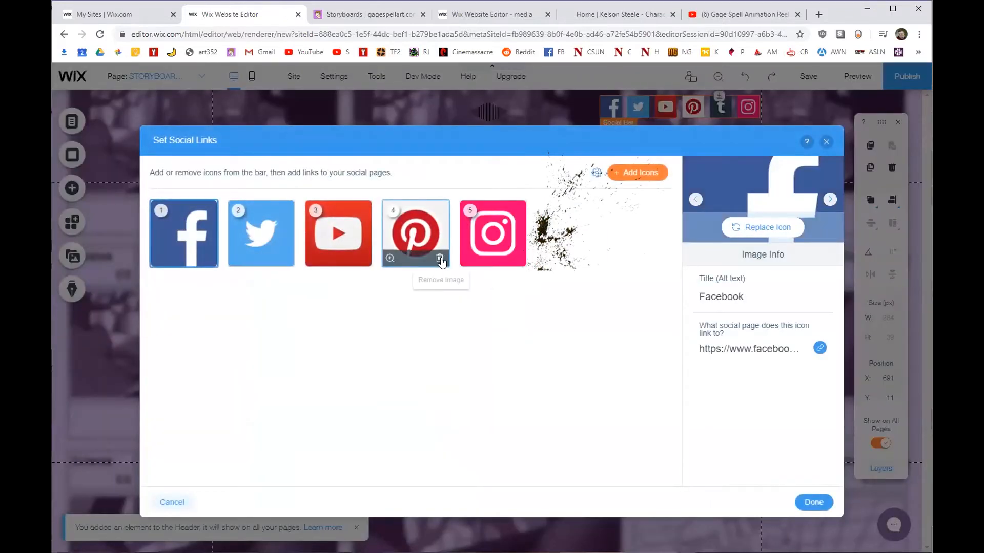
pyautogui.click(440, 259)
pyautogui.click(205, 259)
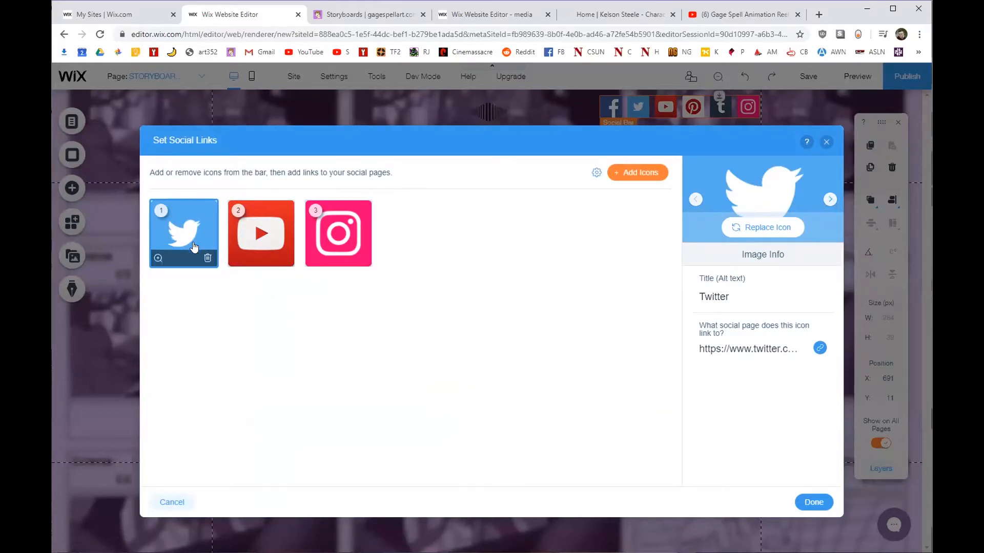
# Confirm the remaining Twitter, YouTube and Instagram links and move the bar further right.
pyautogui.click(715, 350)
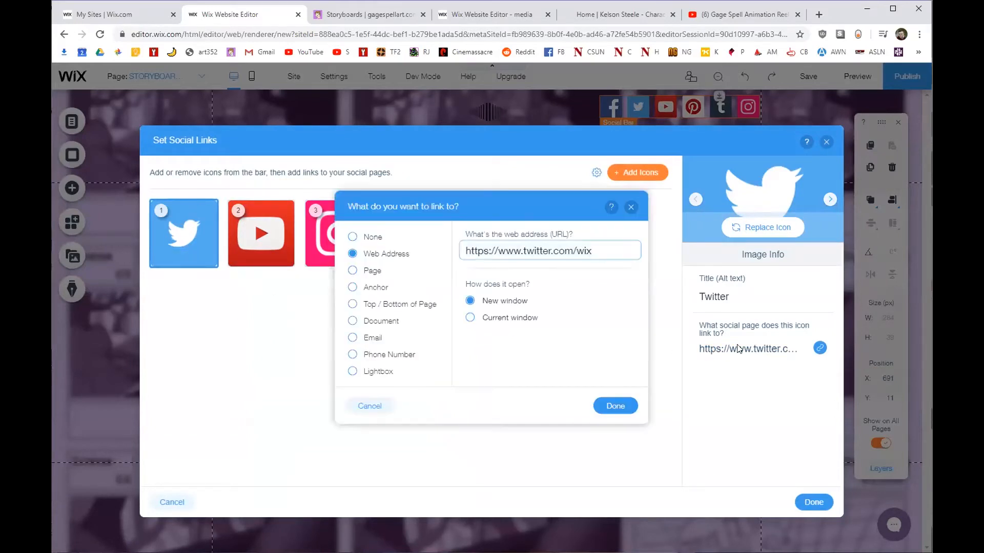
pyautogui.click(631, 207)
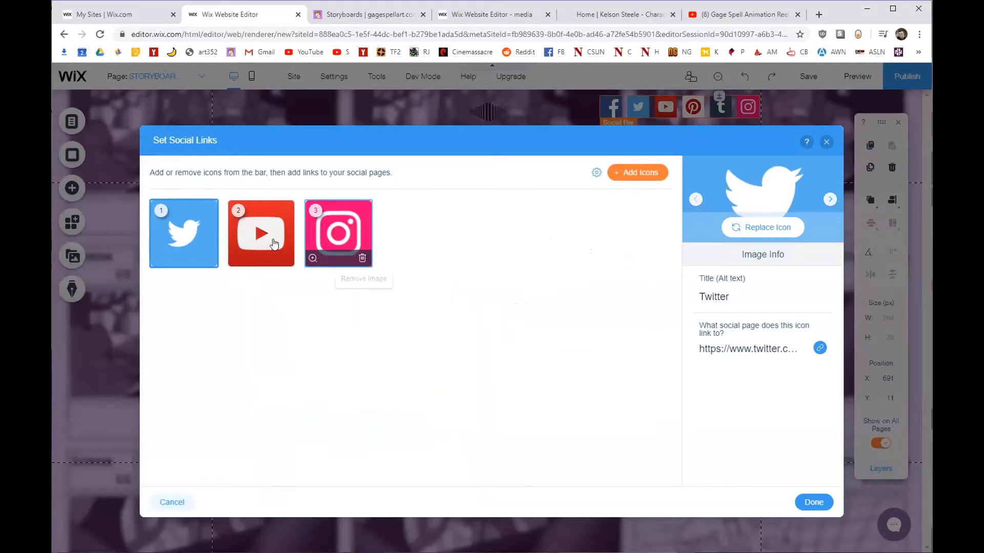
pyautogui.click(823, 502)
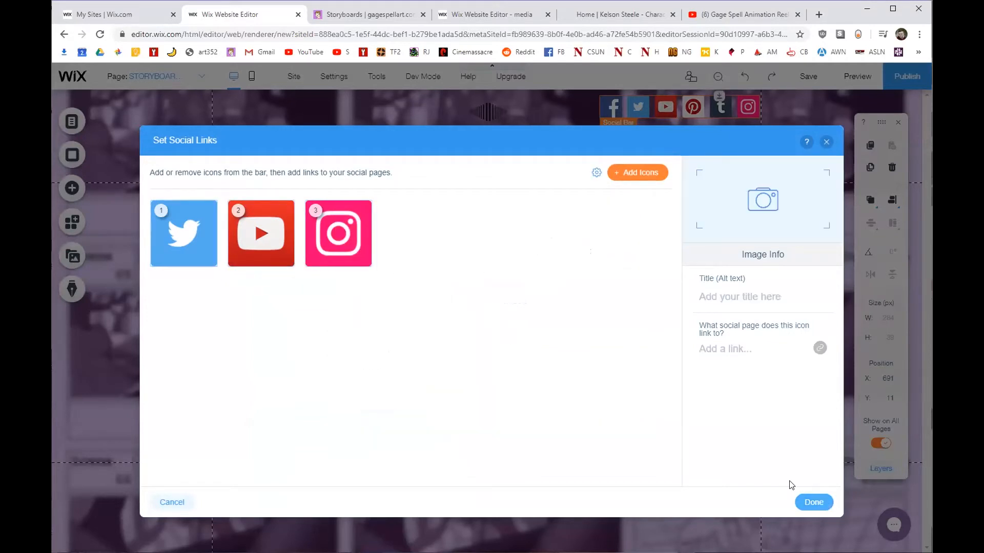
pyautogui.moveTo(617, 109); pyautogui.dragTo(717, 102)
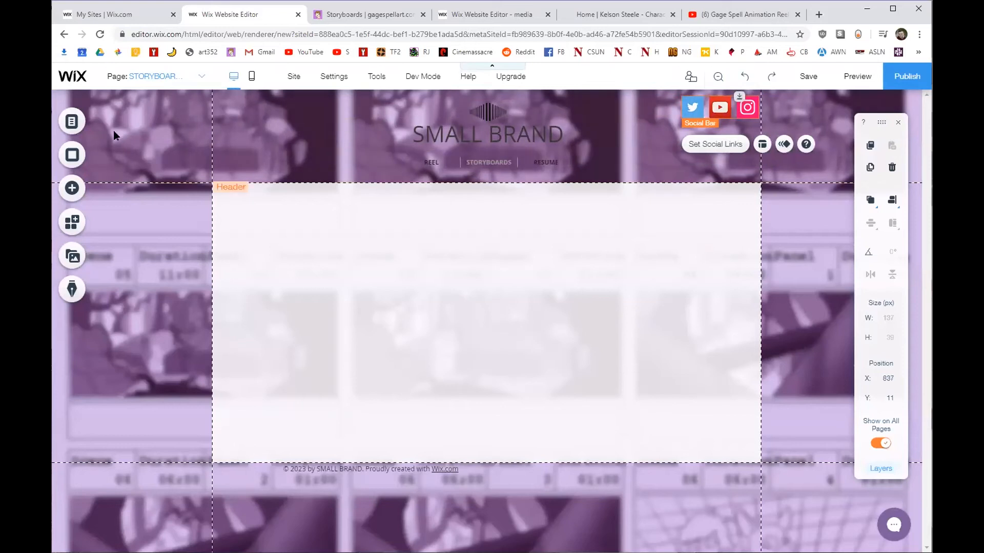
# Place a Heading 3 text box in the header and enter the contact e-mail address.
pyautogui.click(64, 123)
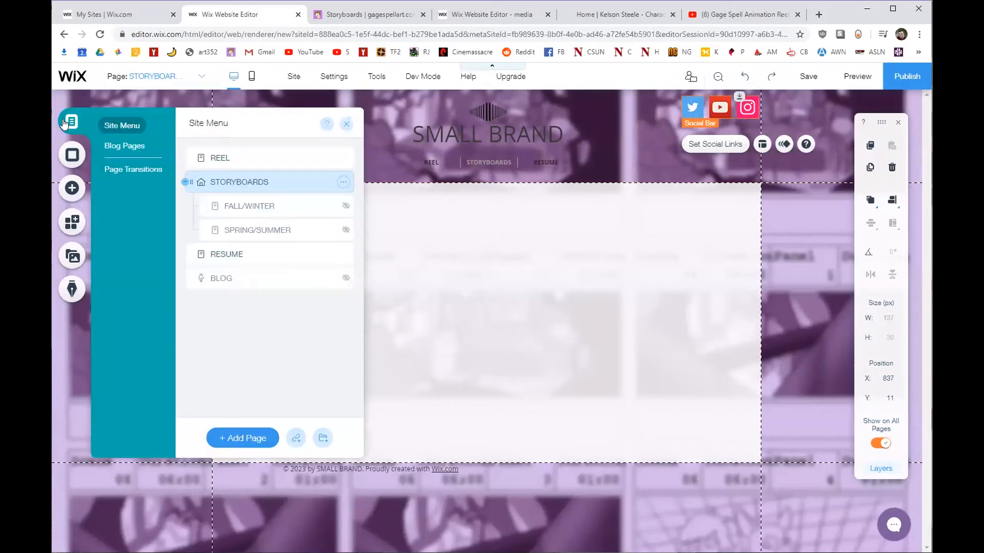
pyautogui.click(74, 189)
pyautogui.click(109, 124)
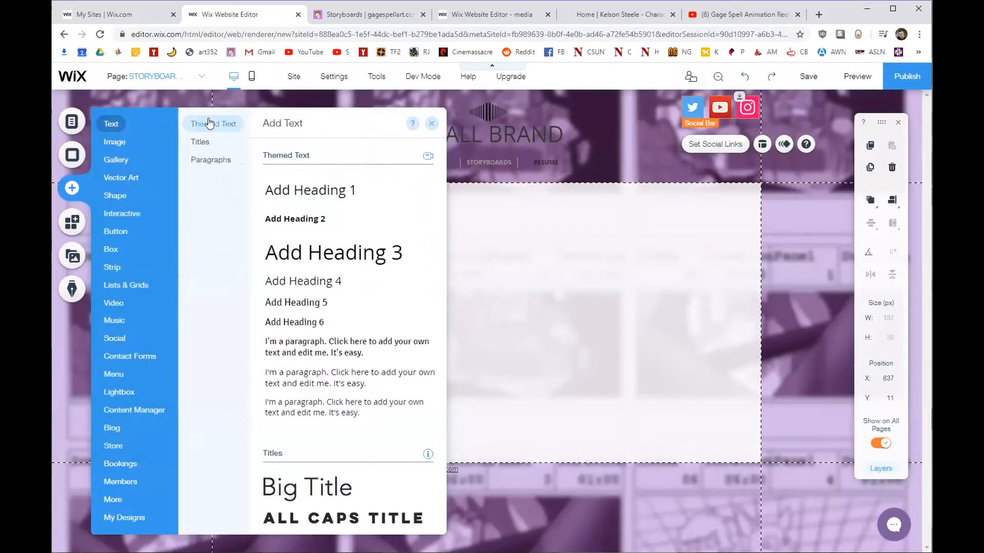
pyautogui.moveTo(329, 252); pyautogui.dragTo(631, 158)
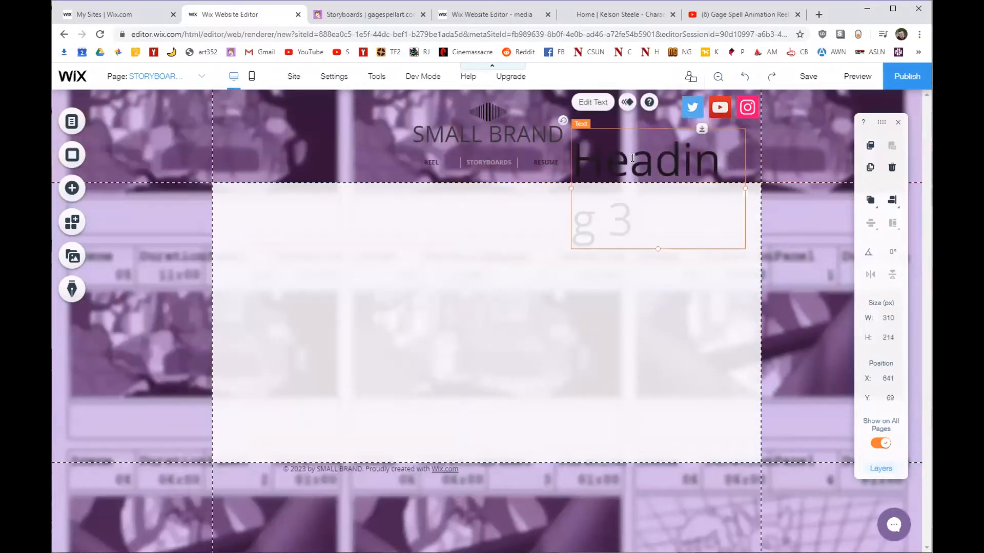
pyautogui.doubleClick(632, 158)
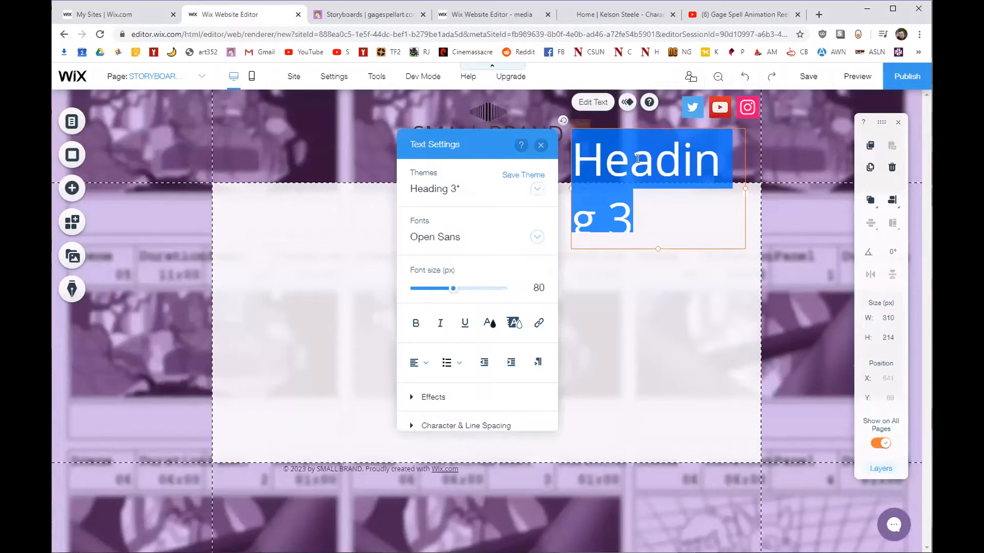
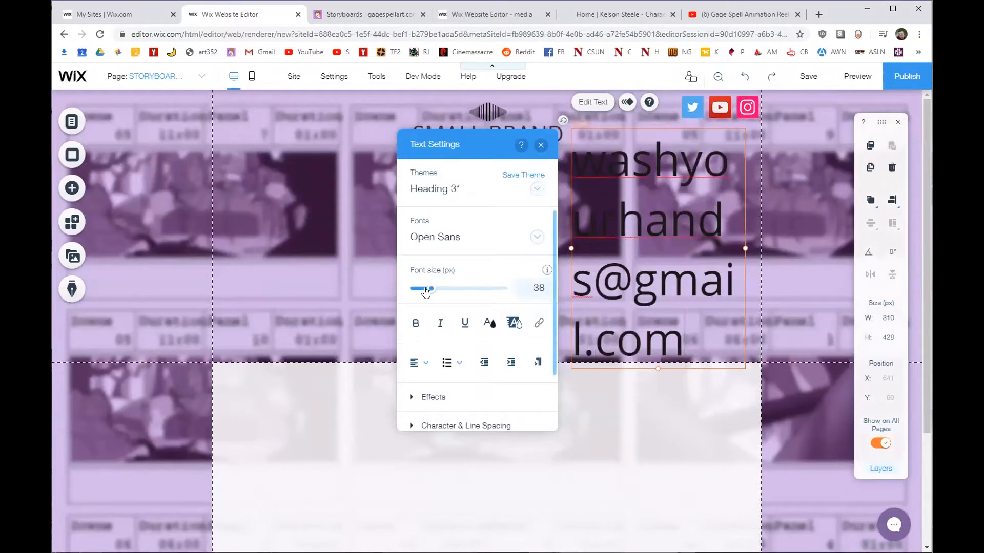
# Fit the e-mail heading on one line at 22 px and make it bold.
pyautogui.moveTo(424, 290)
pyautogui.mouseDown()
pyautogui.moveTo(453, 294)
pyautogui.moveTo(422, 286)
pyautogui.mouseUp()
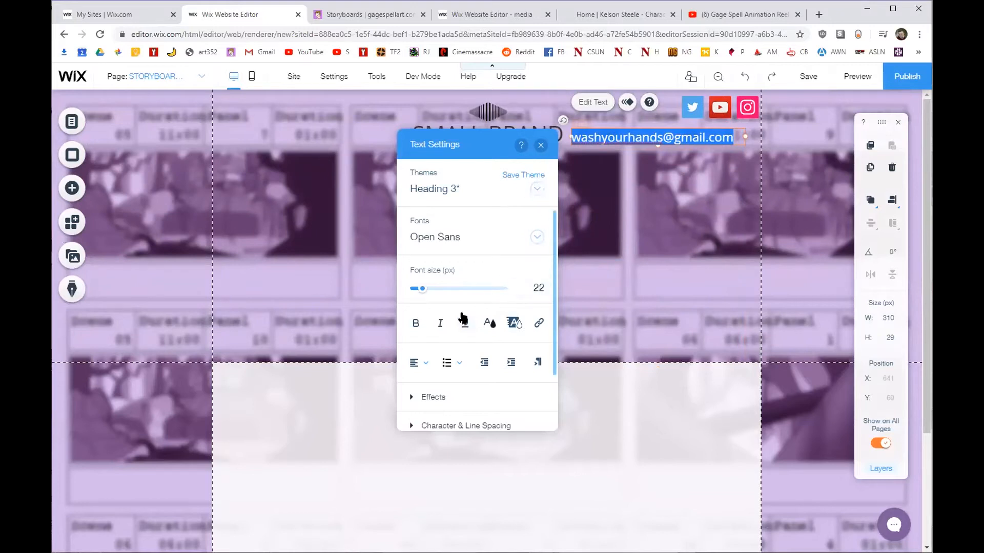
pyautogui.scroll(-2, 463, 318)
pyautogui.click(416, 255)
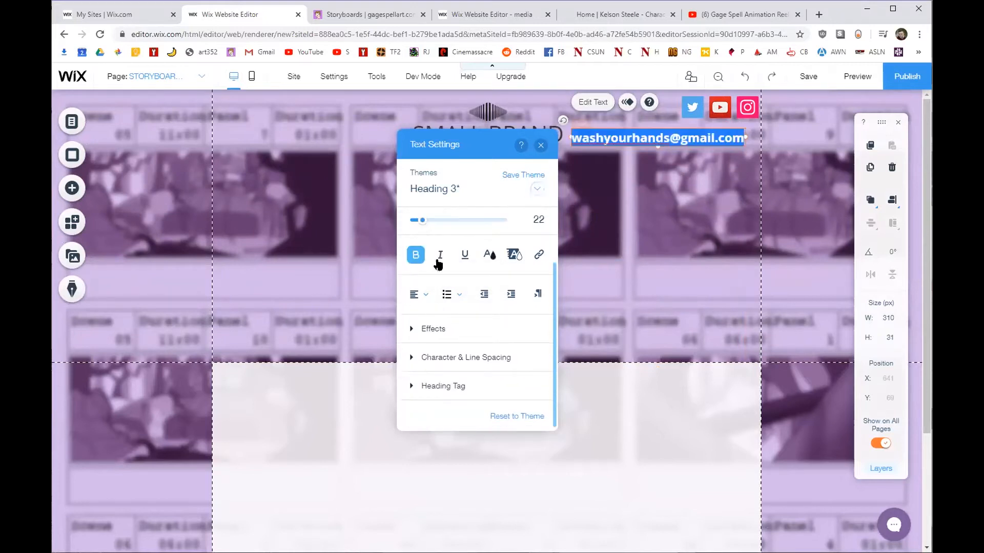
pyautogui.click(513, 255)
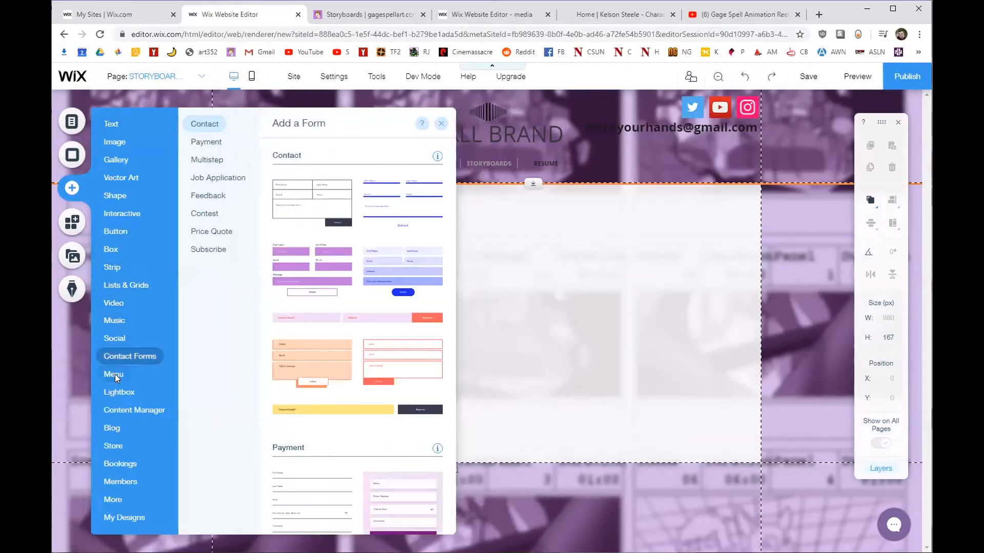
# Add the yellow pill-button horizontal menu to the header and position it under the logo.
pyautogui.moveTo(115, 374)
pyautogui.scroll(-6, 328, 318)
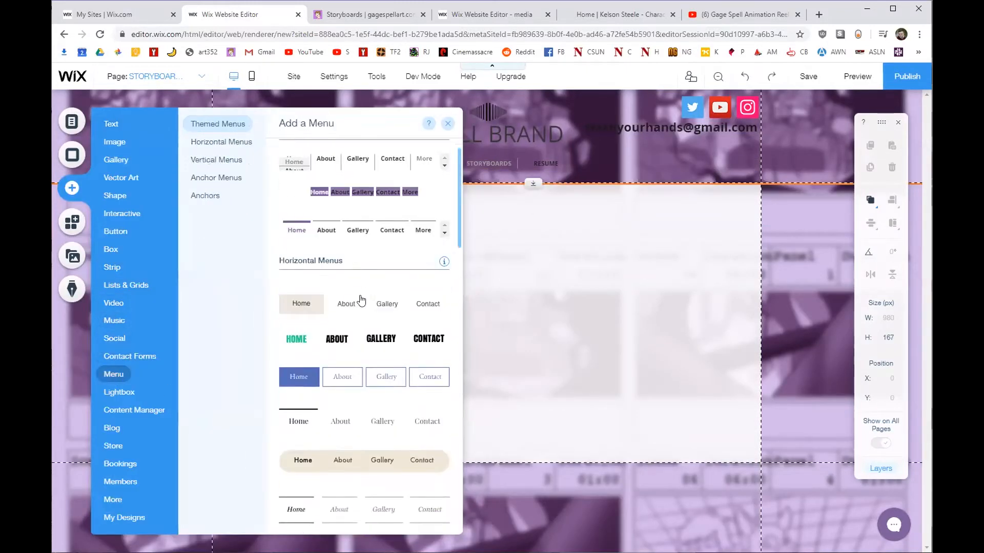
pyautogui.moveTo(316, 329); pyautogui.dragTo(409, 158)
pyautogui.moveTo(543, 179); pyautogui.dragTo(540, 234)
pyautogui.hotkey('ctrl', 'z')
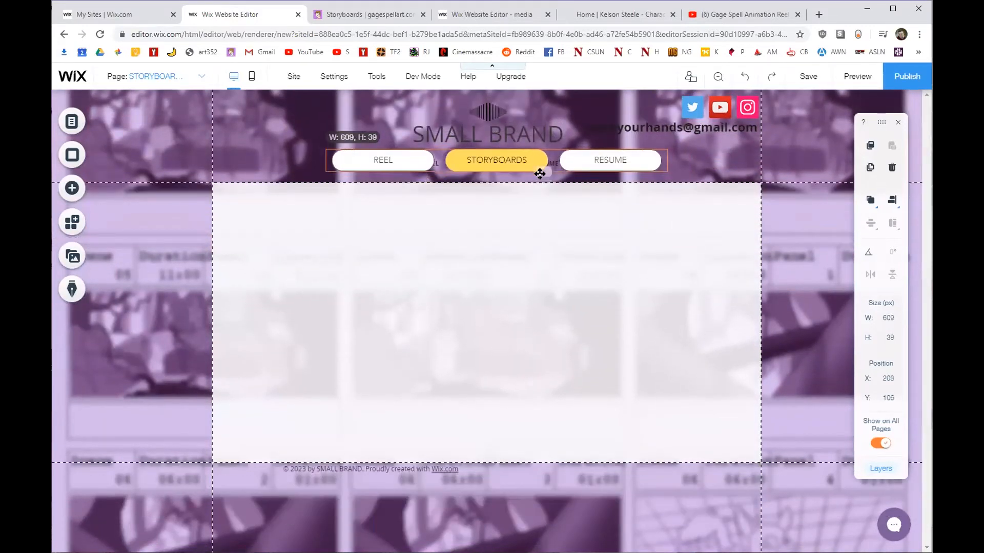
pyautogui.moveTo(483, 167); pyautogui.dragTo(413, 171)
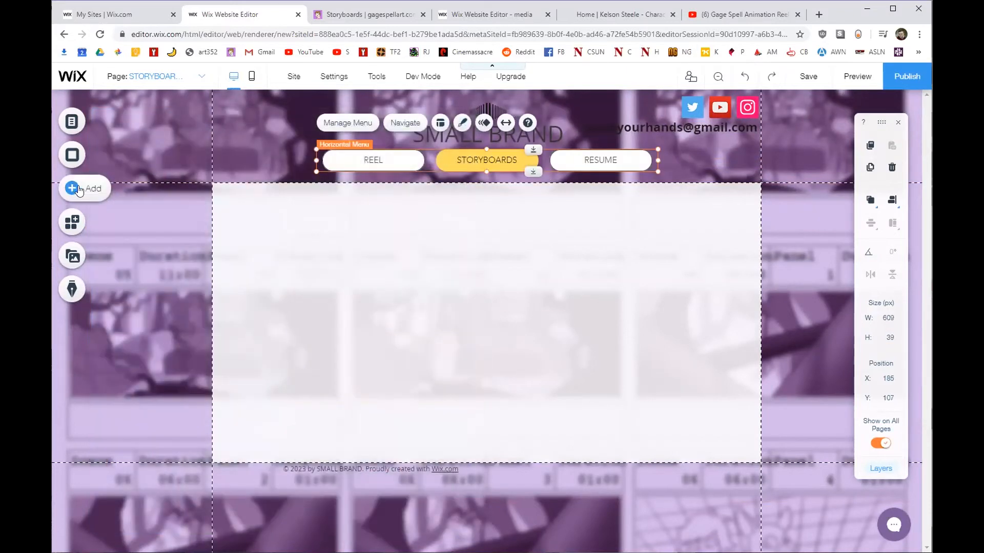
pyautogui.click(72, 222)
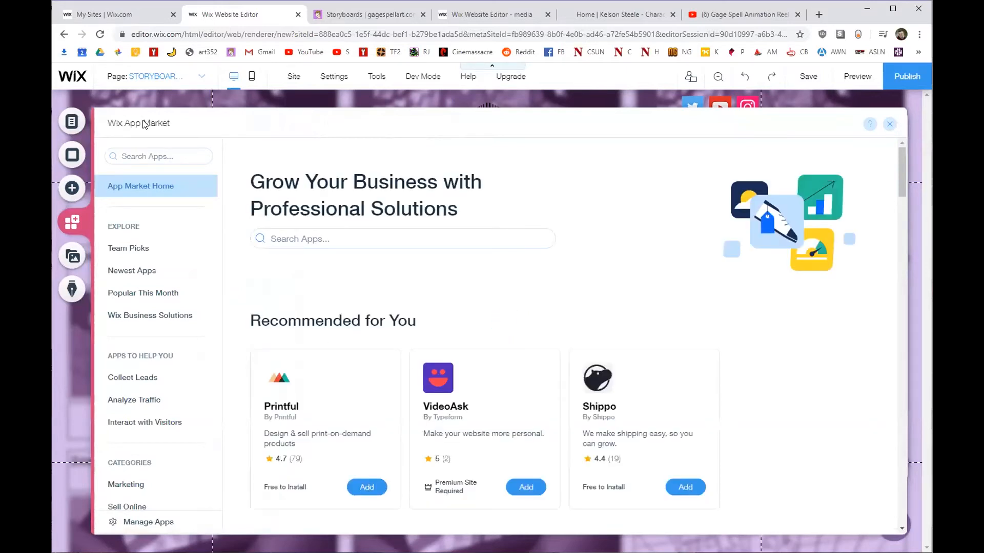
# Search the app market for 'pdf v', add the PDF Viewer app, and make it shorter.
pyautogui.click(890, 124)
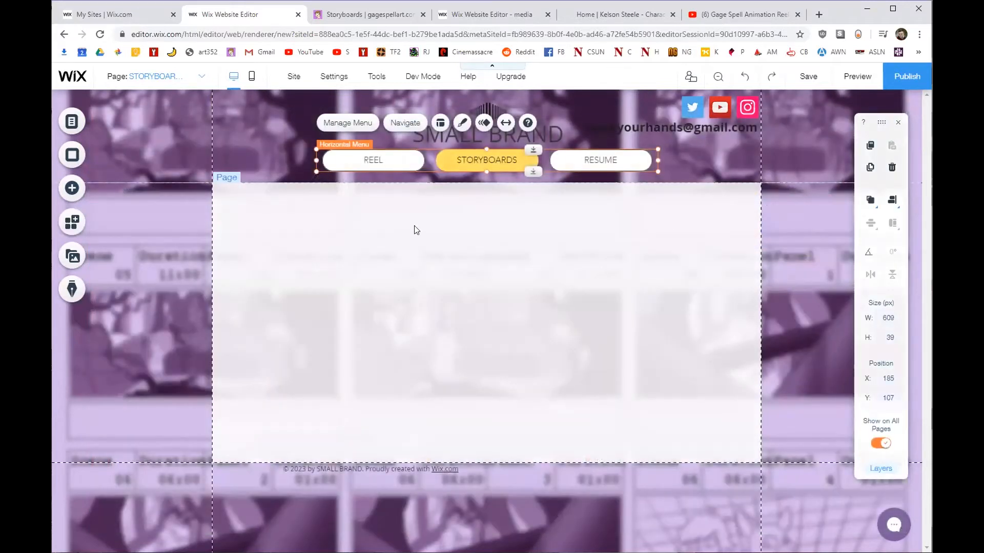
pyautogui.click(74, 224)
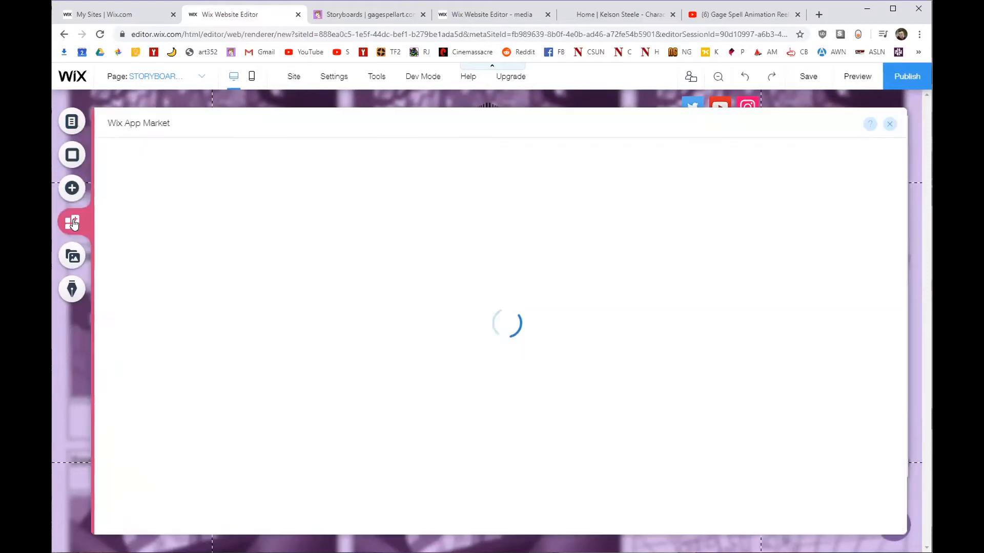
pyautogui.click(189, 155)
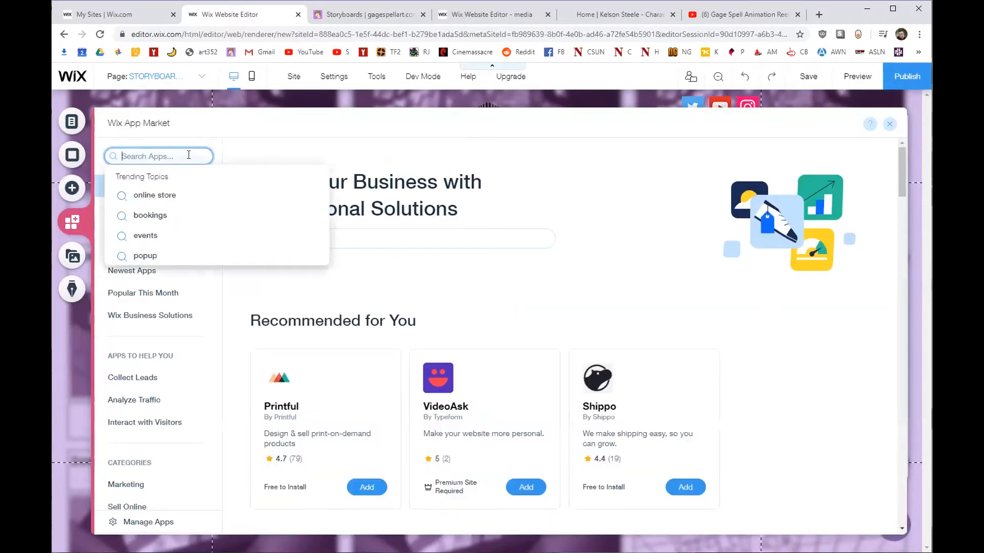
pyautogui.write('pdf')
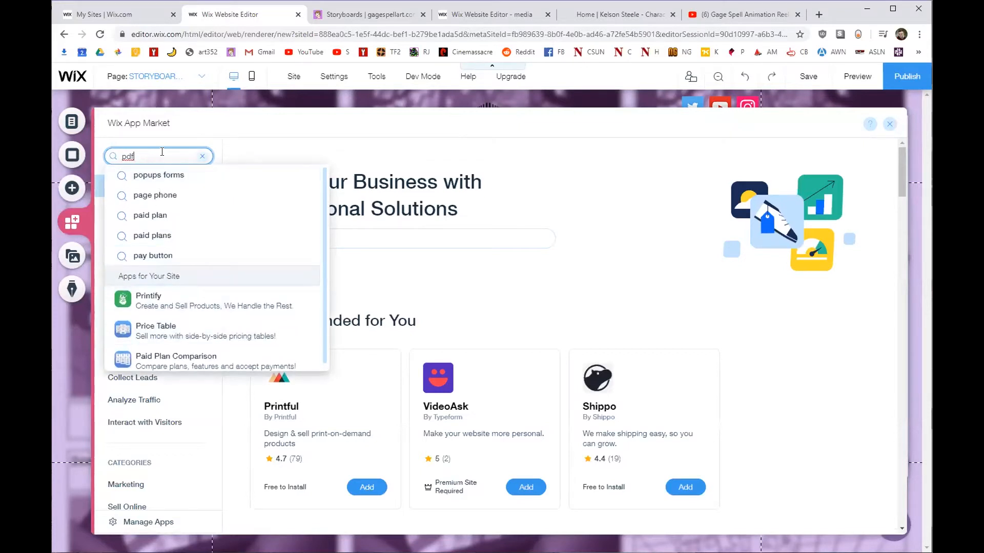
pyautogui.write(' viewr')
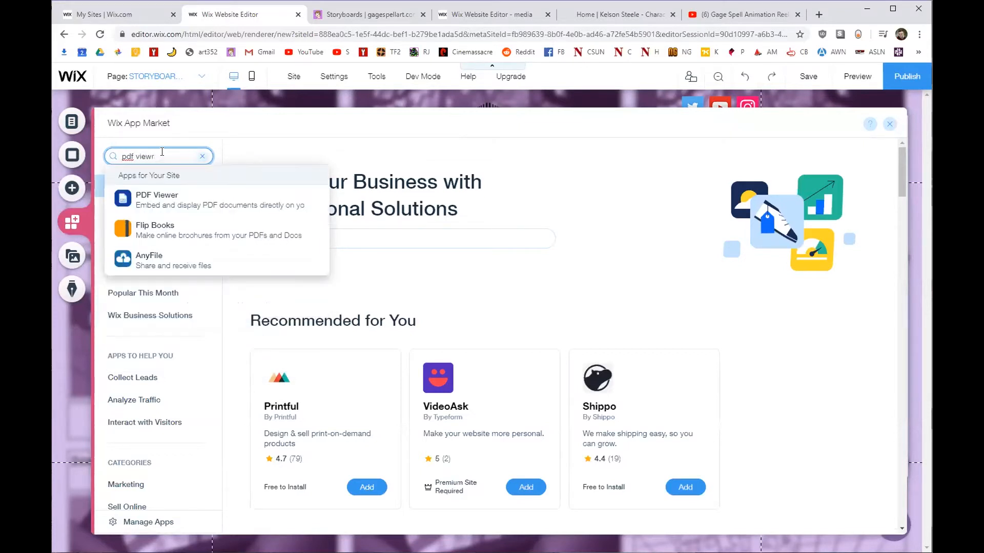
pyautogui.click(164, 197)
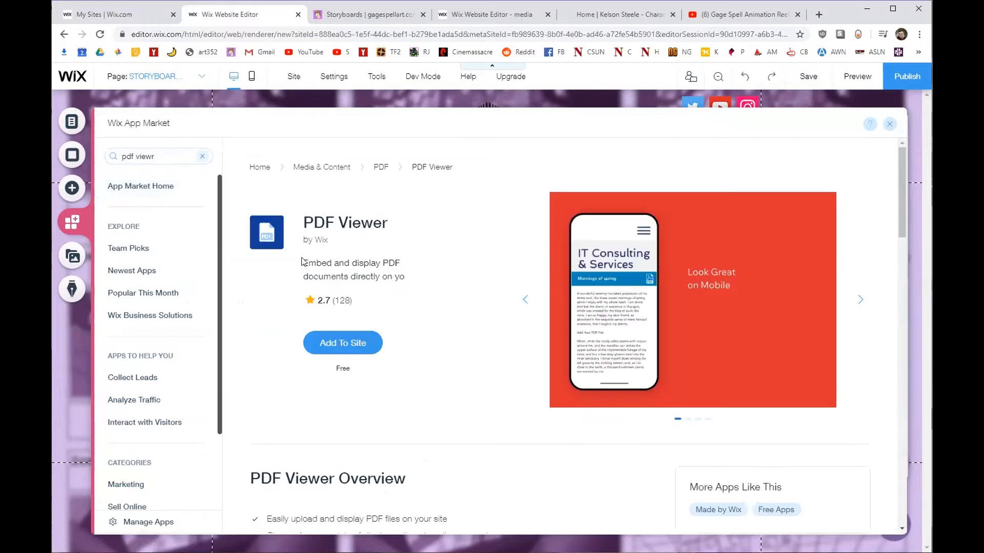
pyautogui.click(353, 344)
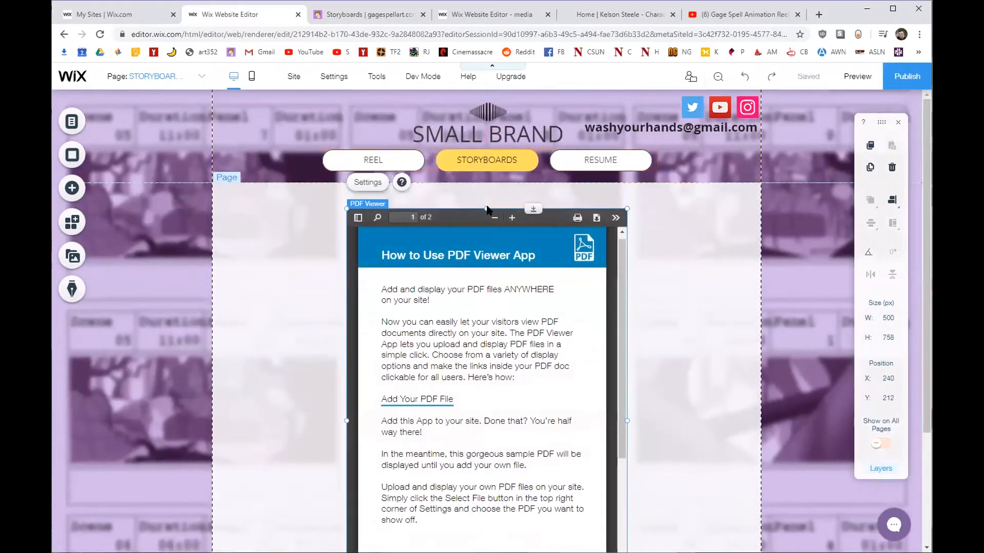
pyautogui.moveTo(488, 210); pyautogui.dragTo(486, 371)
# Place the PDF viewer in the white content area, check its Upload PDF chooser, and reopen the App Market.
pyautogui.moveTo(483, 238); pyautogui.dragTo(478, 241)
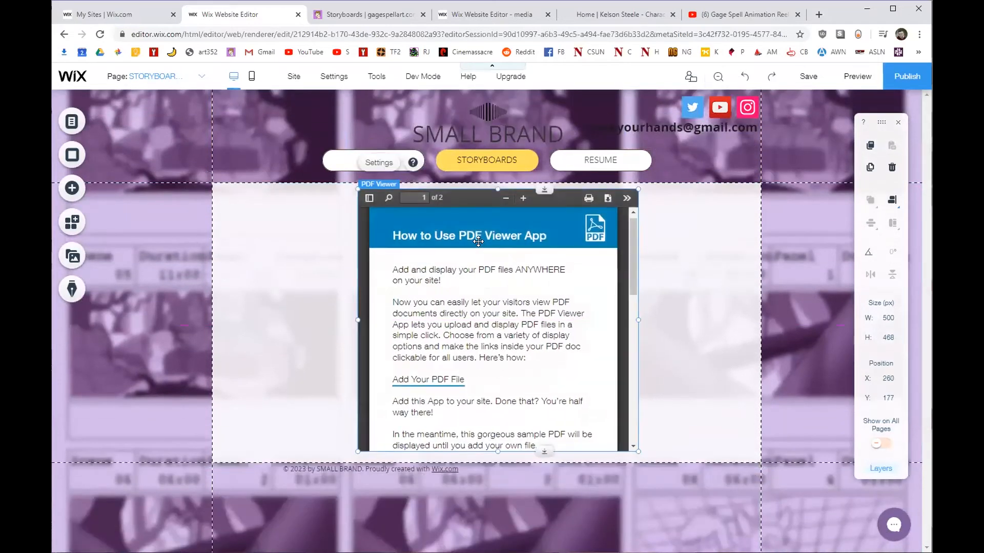
pyautogui.click(379, 163)
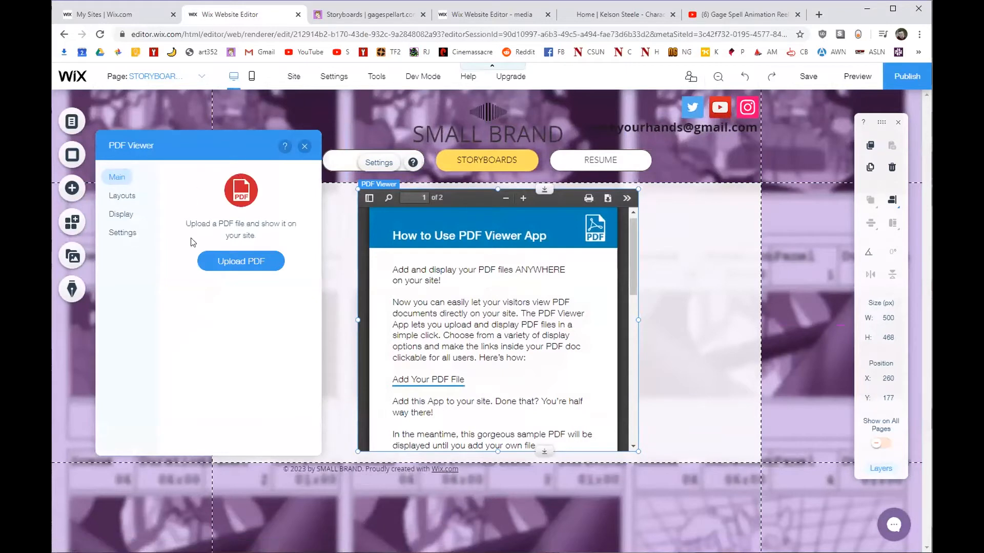
pyautogui.click(210, 260)
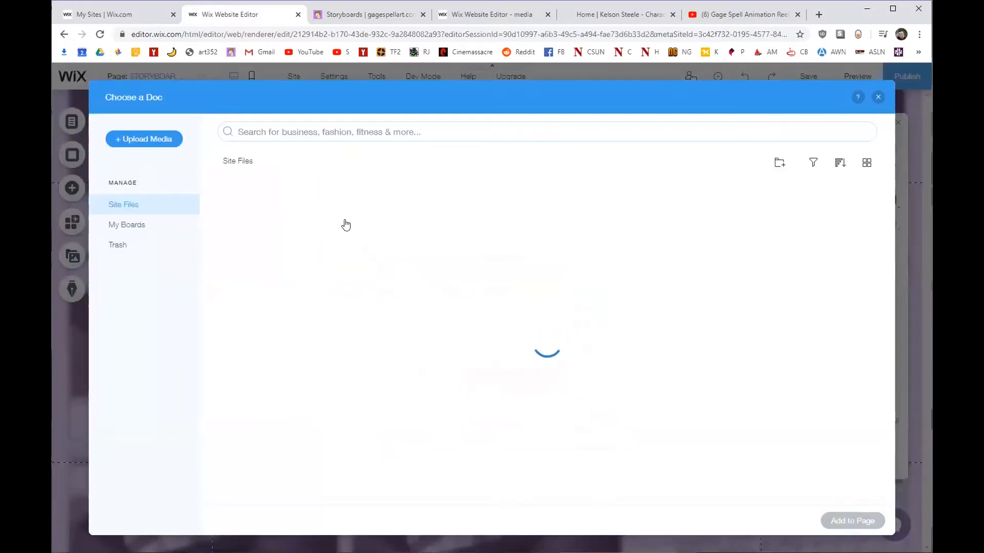
pyautogui.click(877, 97)
pyautogui.click(74, 224)
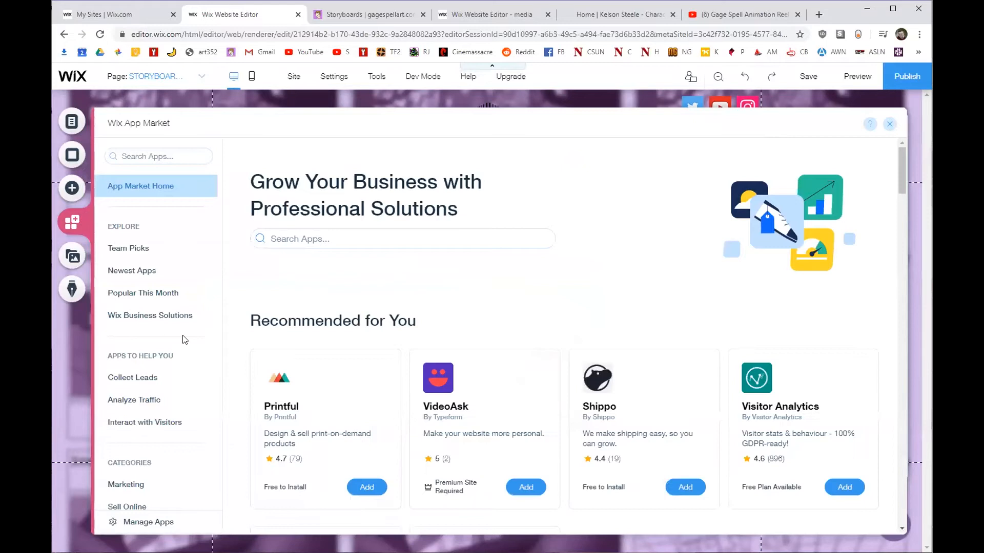
# Browse the App Market's Team Picks, close the market, and open the Media panel.
pyautogui.scroll(-4, 281, 337)
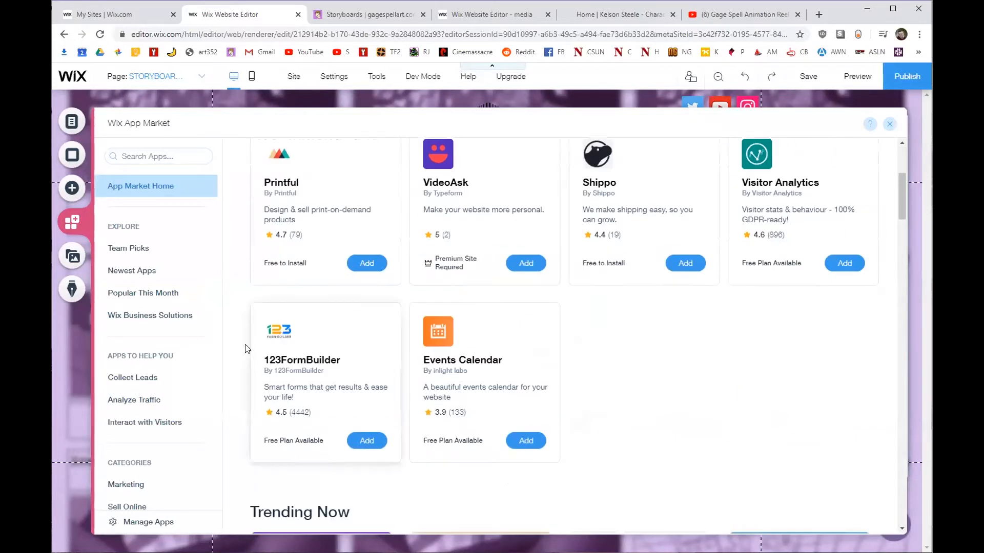
pyautogui.click(150, 253)
pyautogui.scroll(-2, 149, 287)
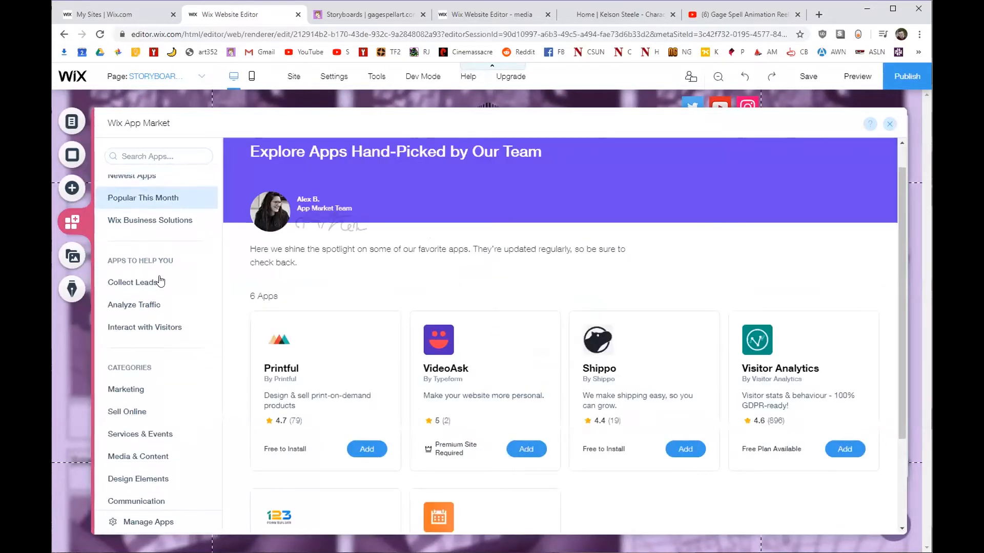
pyautogui.scroll(2, 146, 323)
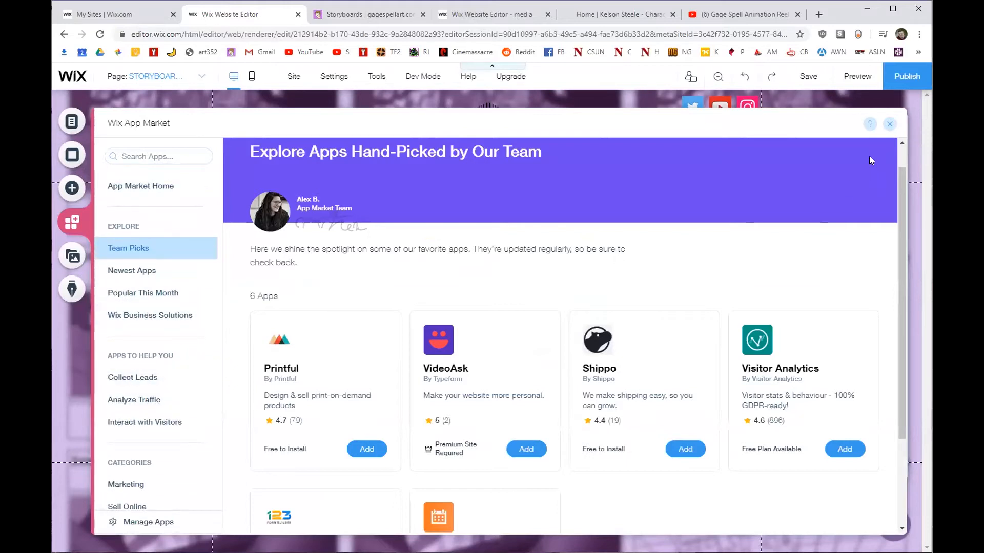
pyautogui.click(888, 127)
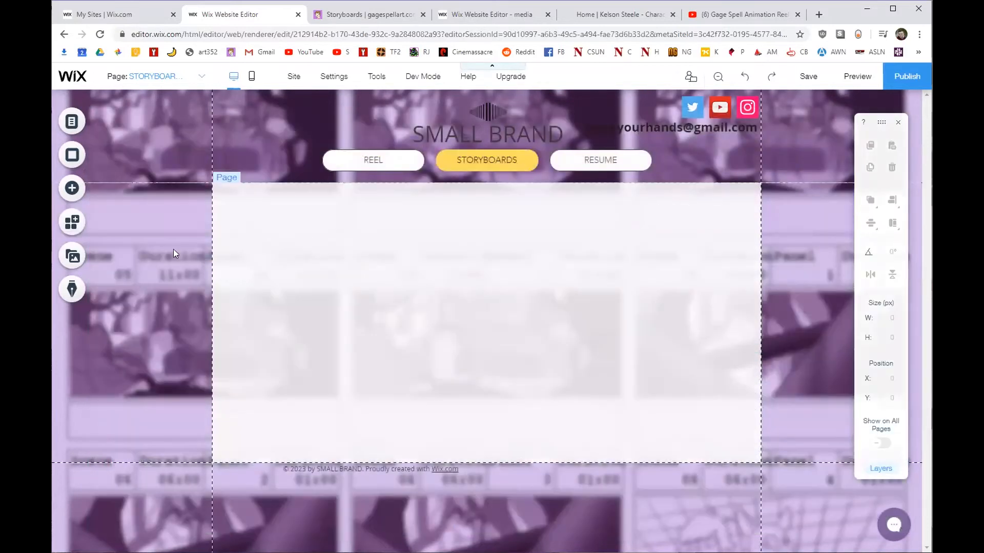
pyautogui.click(74, 257)
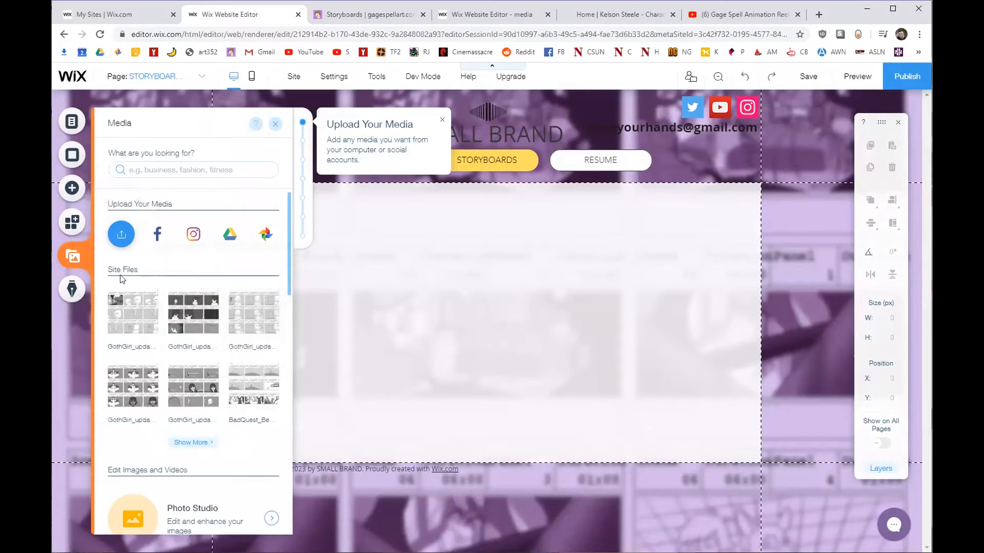
pyautogui.click(115, 229)
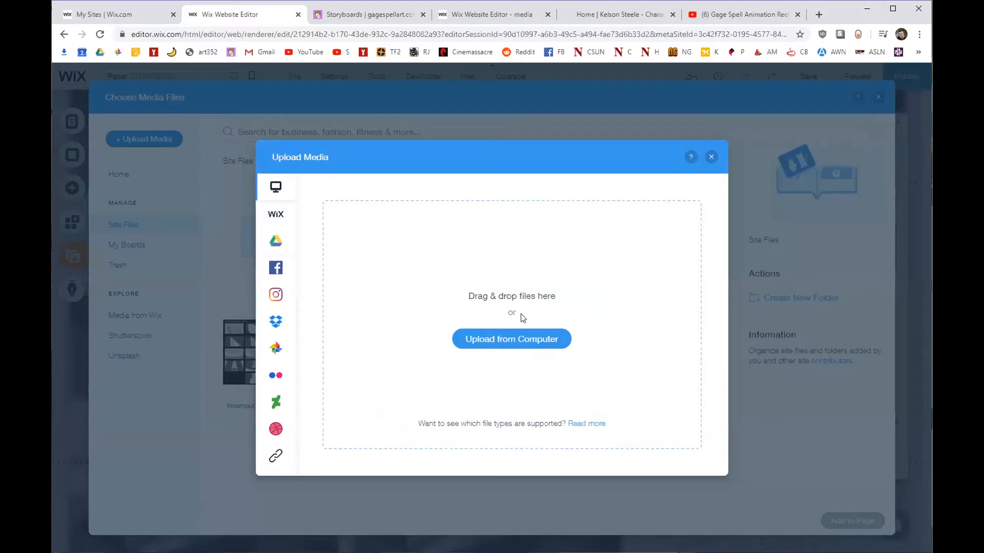
pyautogui.click(543, 339)
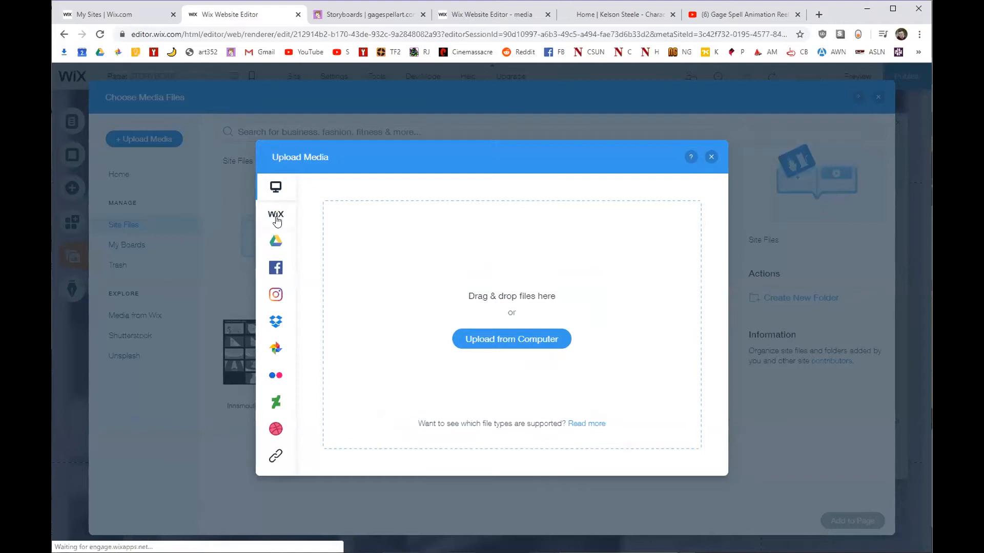
pyautogui.moveTo(280, 219)
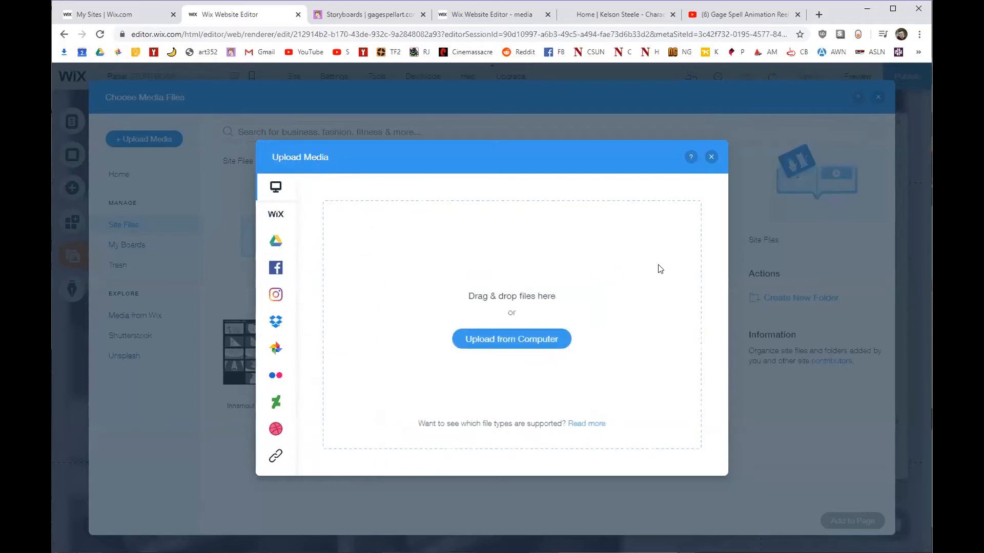
pyautogui.click(712, 158)
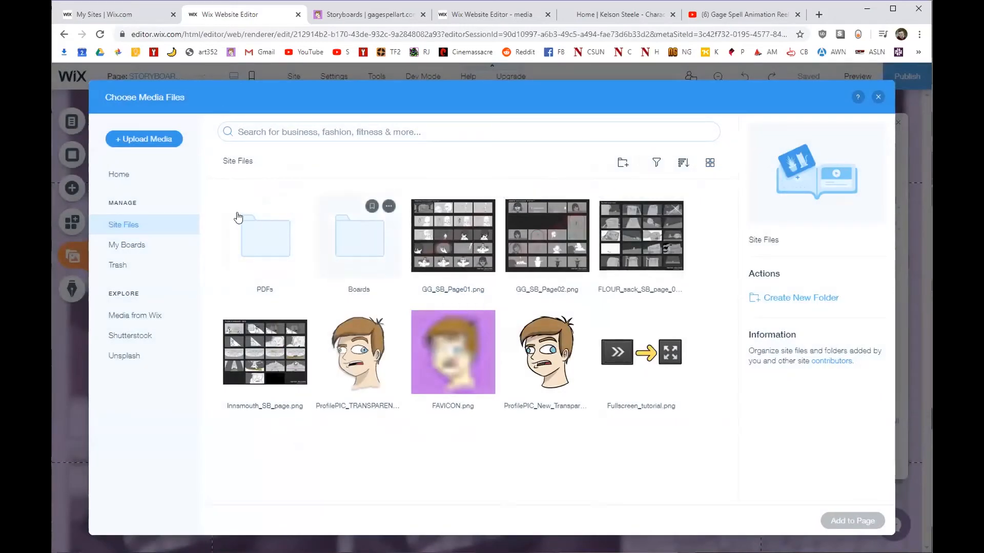
pyautogui.click(270, 235)
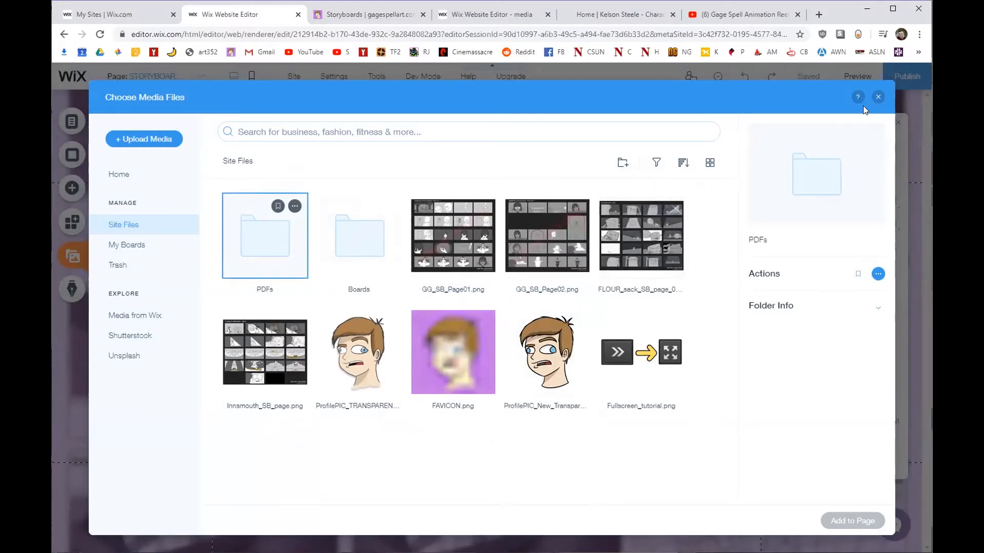
pyautogui.click(877, 98)
pyautogui.scroll(-5, 164, 279)
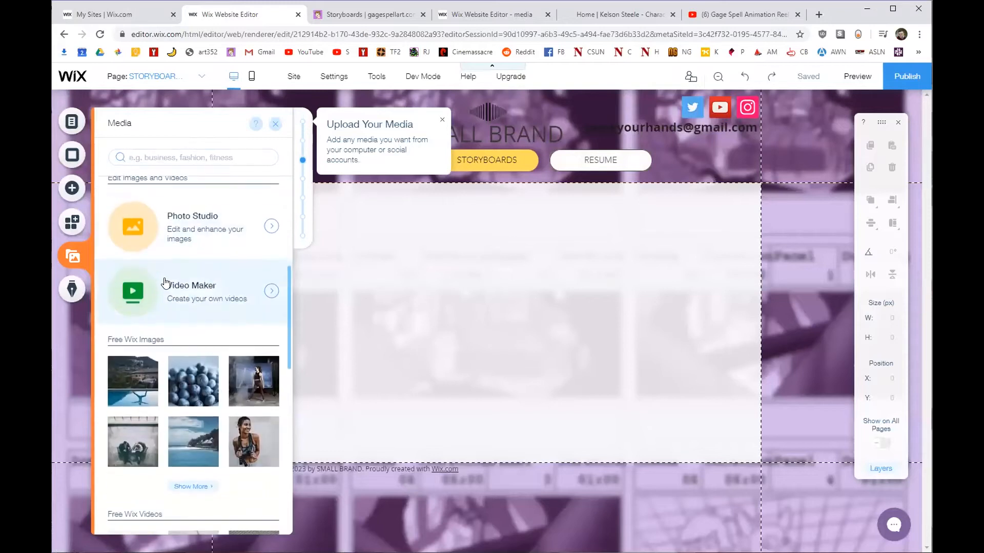
pyautogui.scroll(-2, 149, 415)
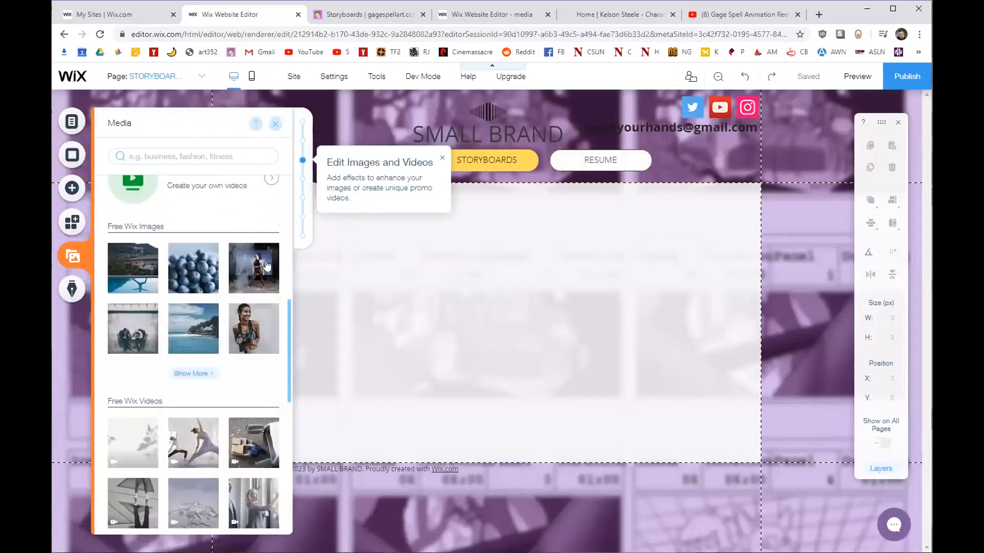
pyautogui.scroll(-6, 171, 352)
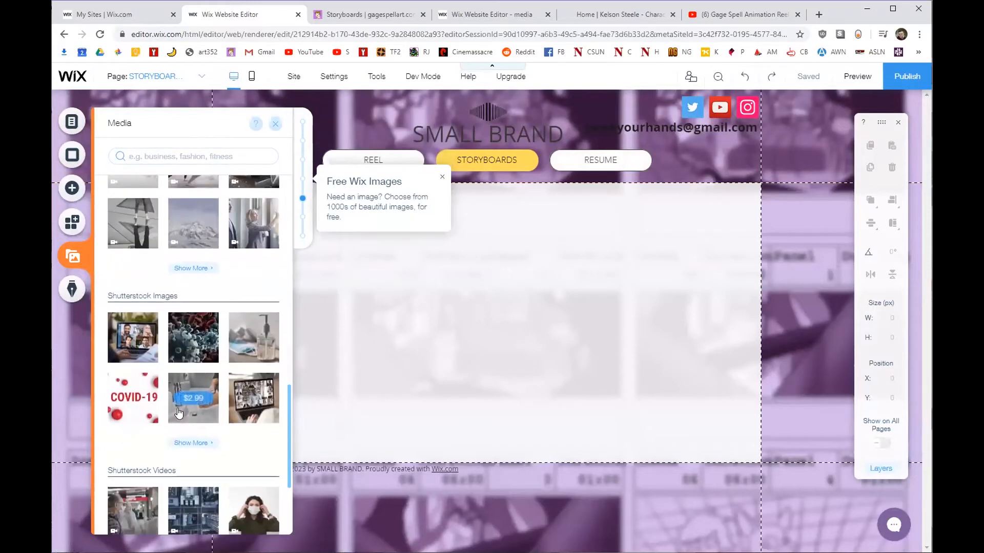
pyautogui.scroll(8, 227, 357)
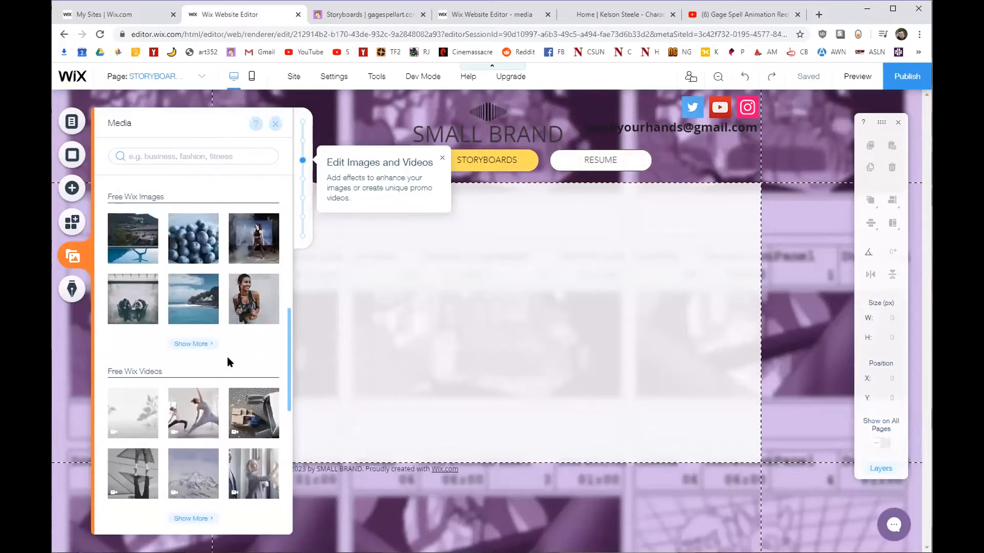
pyautogui.scroll(3, 226, 357)
pyautogui.scroll(-6, 205, 307)
pyautogui.moveTo(197, 261)
pyautogui.scroll(5, 254, 246)
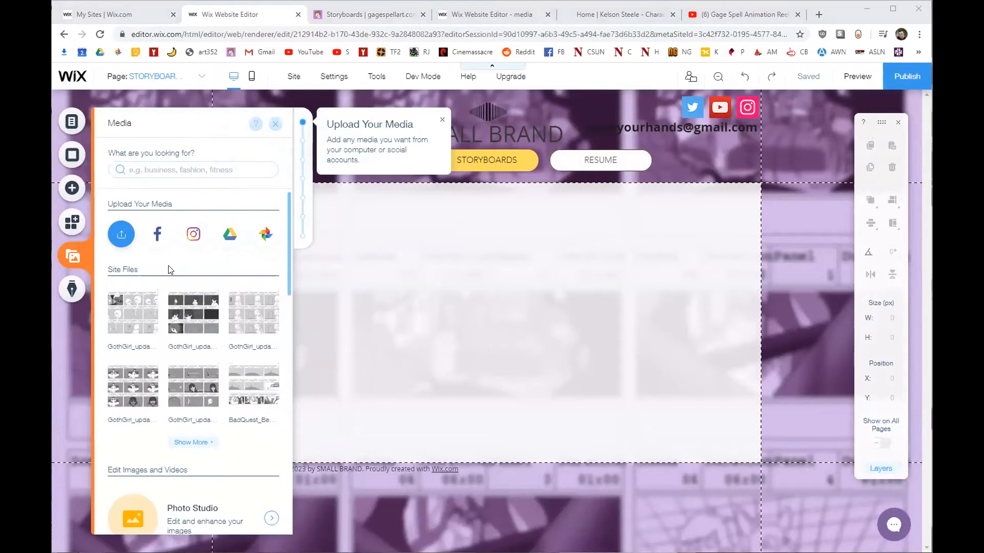
pyautogui.click(68, 292)
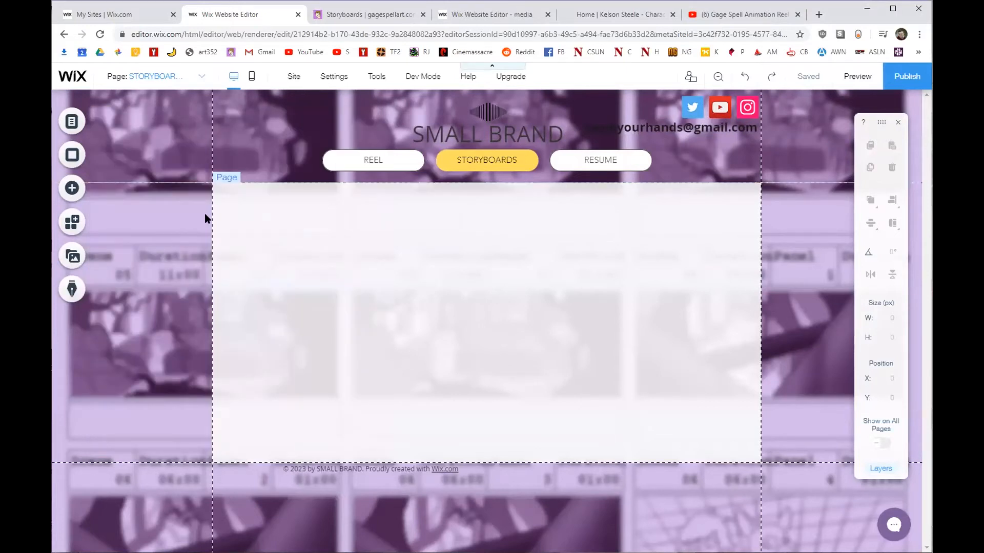
# Resize the REEL/STORYBOARDS/RESUME menu to 502 × 36 px under the title and hide the inspector.
pyautogui.click(643, 156)
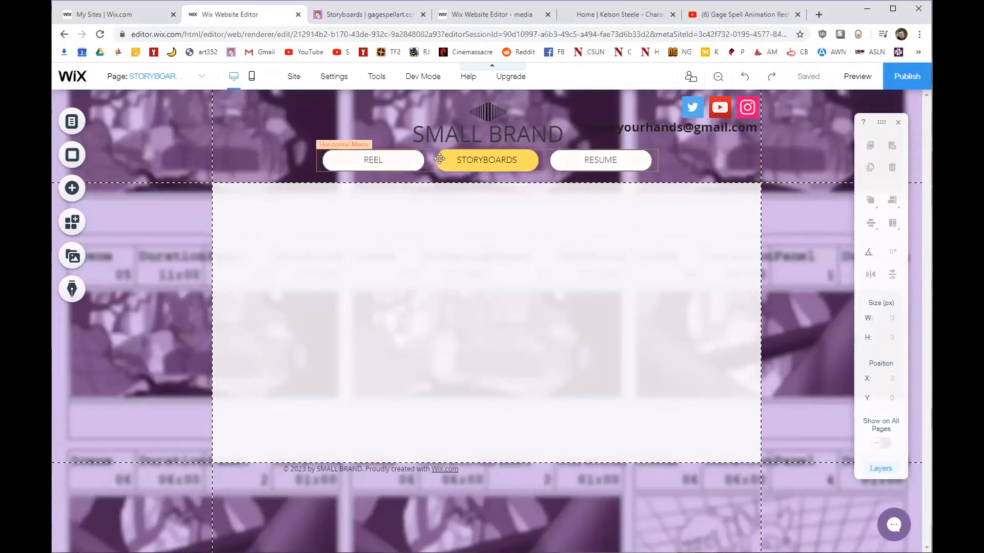
pyautogui.moveTo(658, 149); pyautogui.dragTo(598, 152)
pyautogui.moveTo(564, 159); pyautogui.dragTo(585, 158)
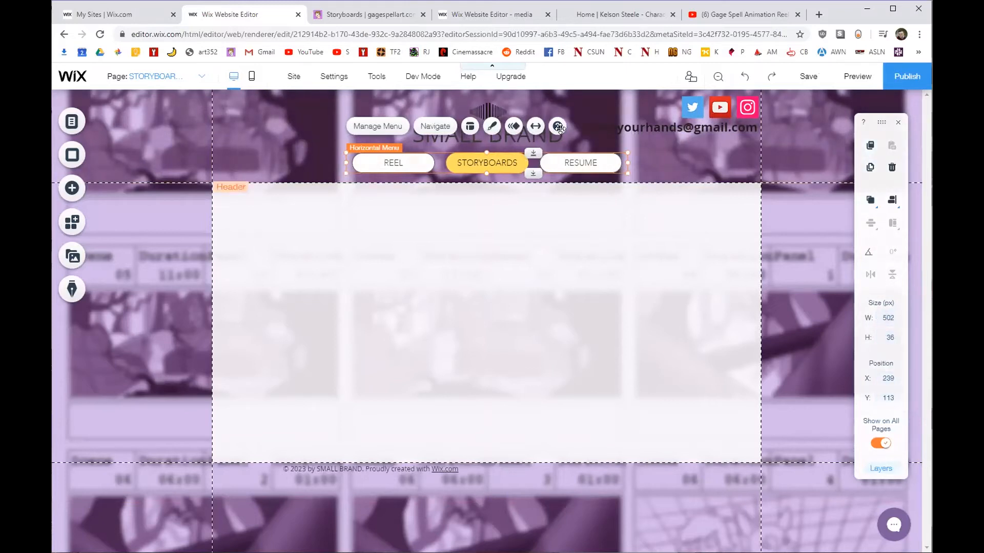
pyautogui.click(896, 123)
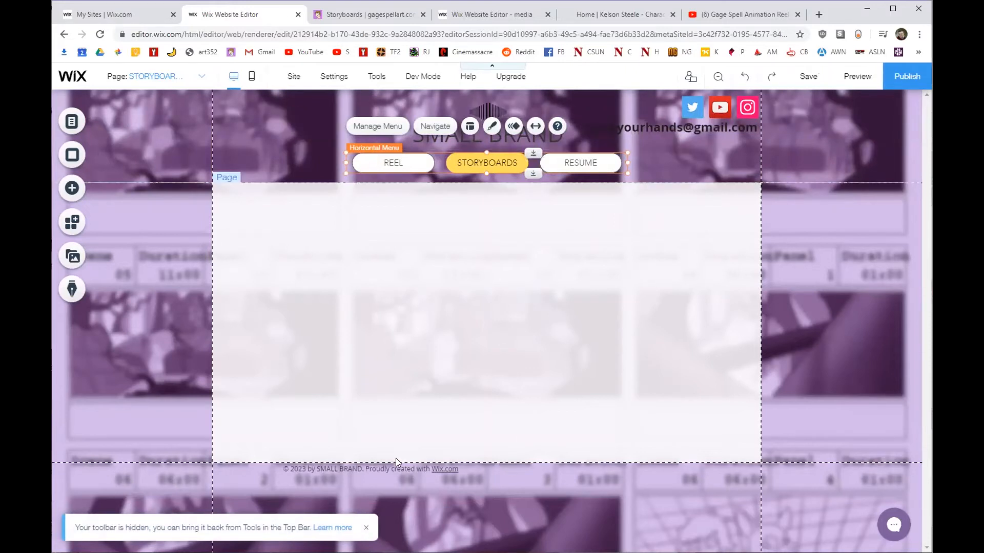
pyautogui.click(245, 130)
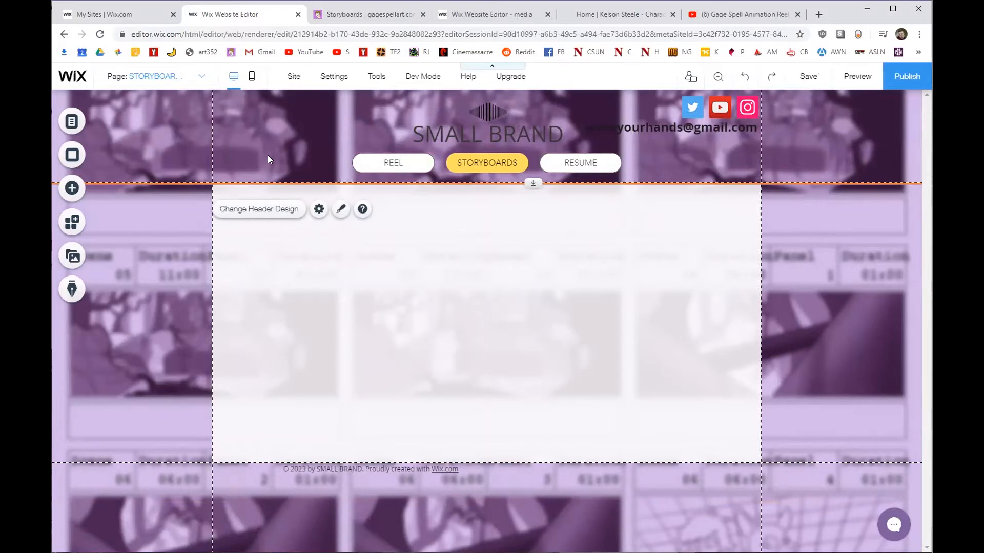
pyautogui.click(325, 16)
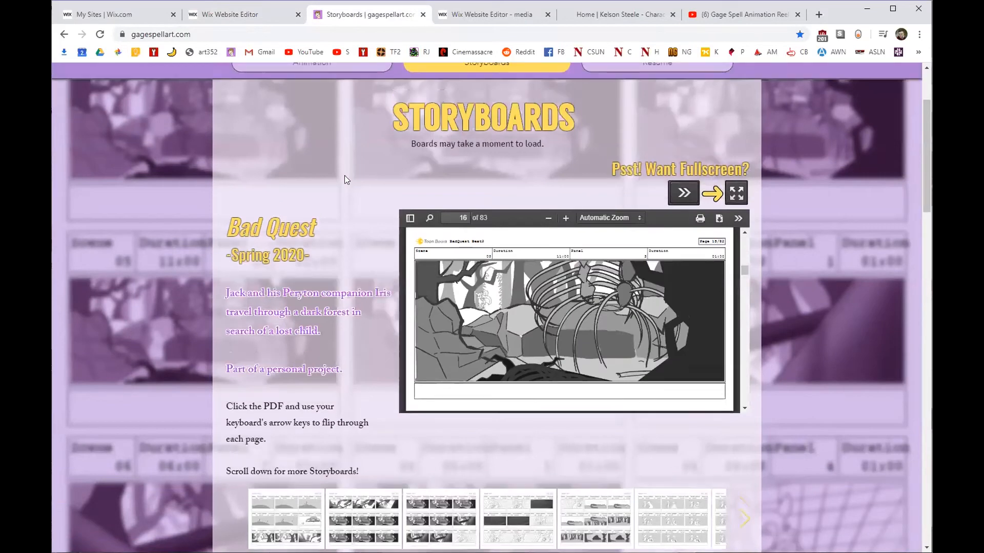
pyautogui.scroll(3, 344, 179)
pyautogui.click(316, 187)
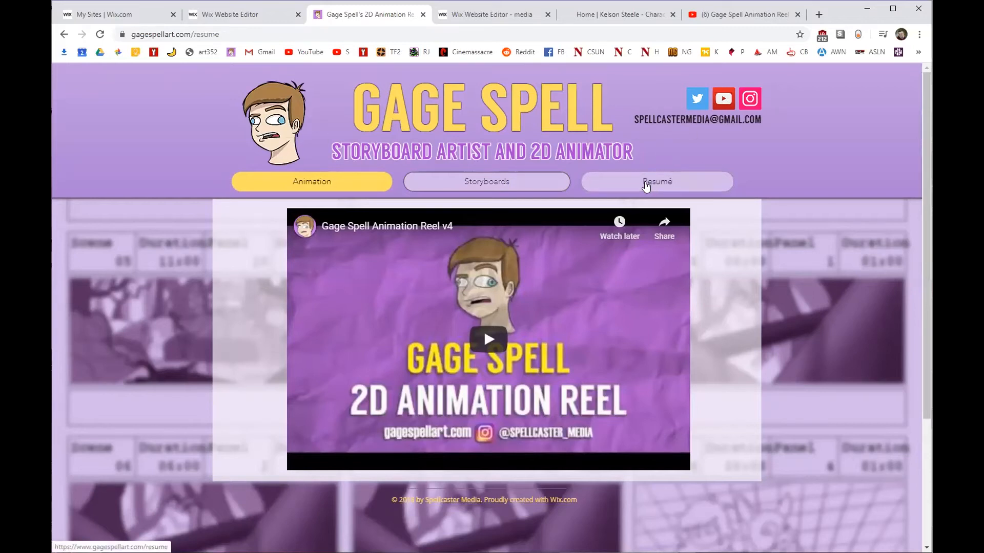
pyautogui.click(646, 187)
pyautogui.click(509, 188)
pyautogui.scroll(-15, 204, 234)
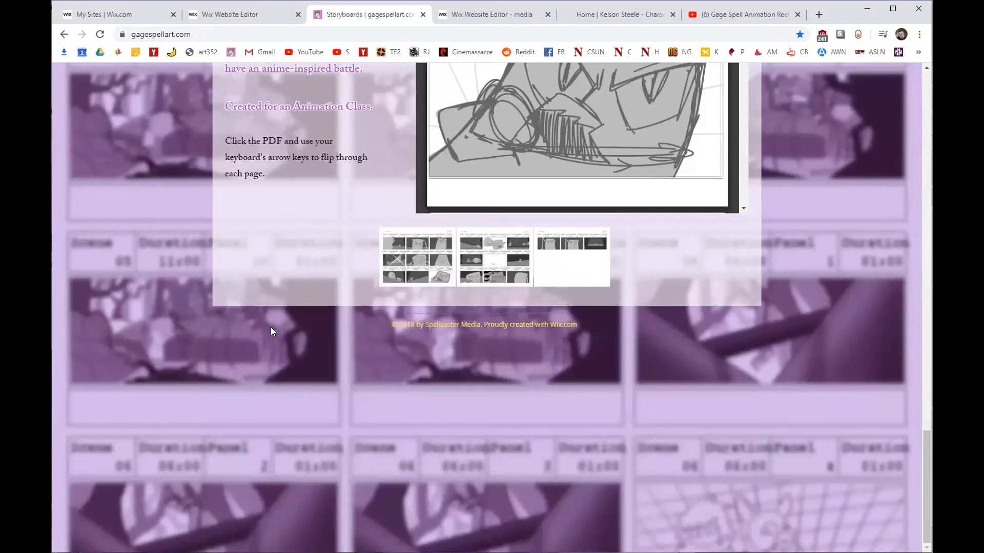
pyautogui.moveTo(385, 326); pyautogui.dragTo(585, 324)
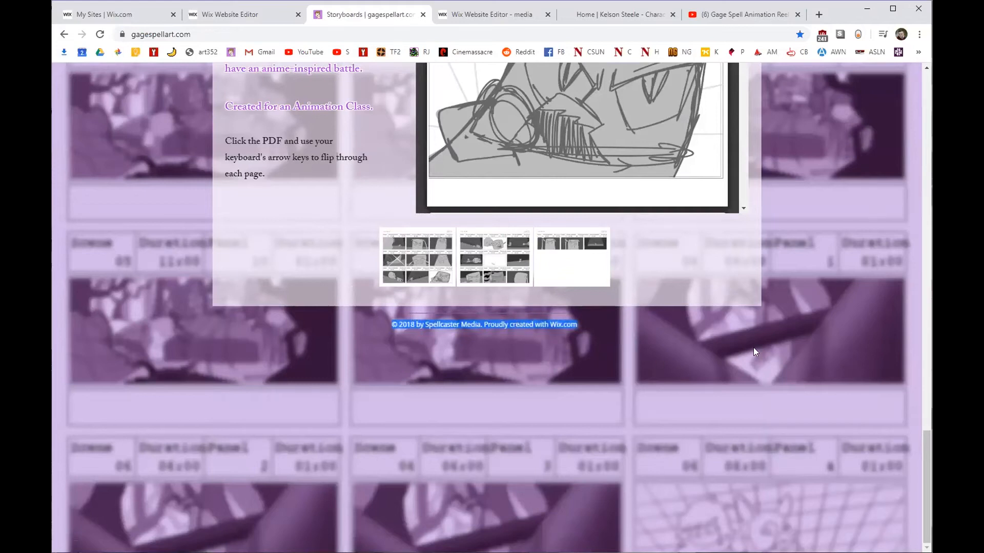
pyautogui.scroll(15, 815, 369)
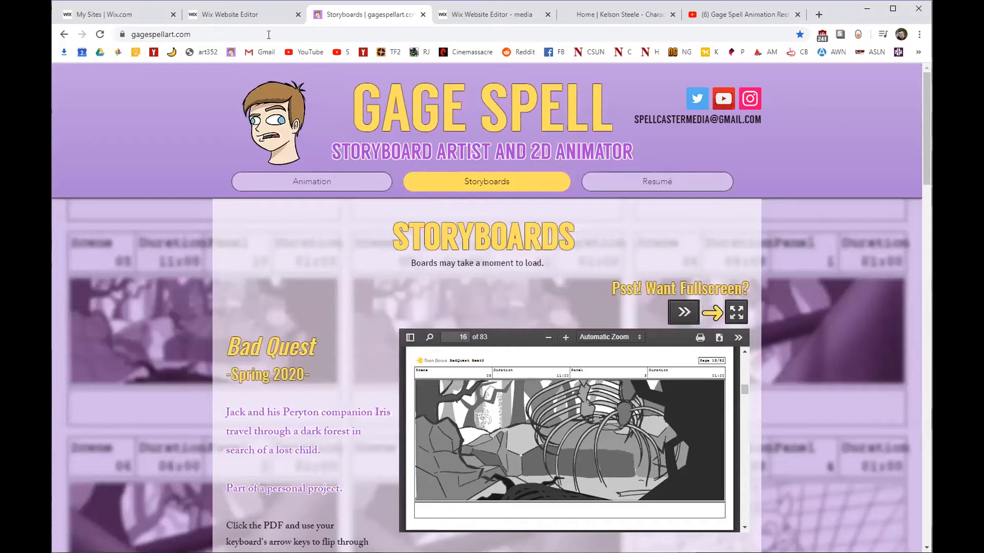
pyautogui.click(263, 16)
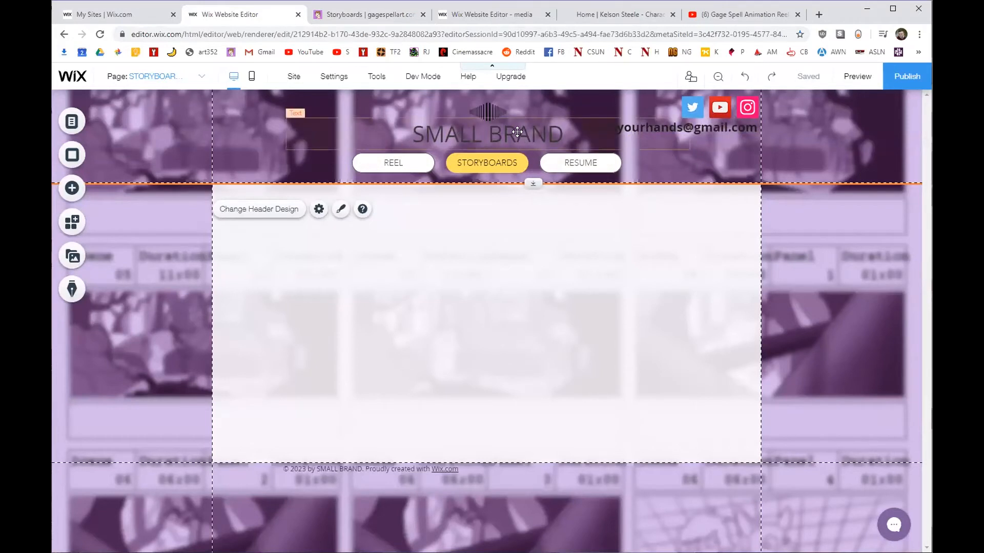
# Compare the header with the live site, browse the header designs, and choose Customize Design.
pyautogui.rightClick(280, 104)
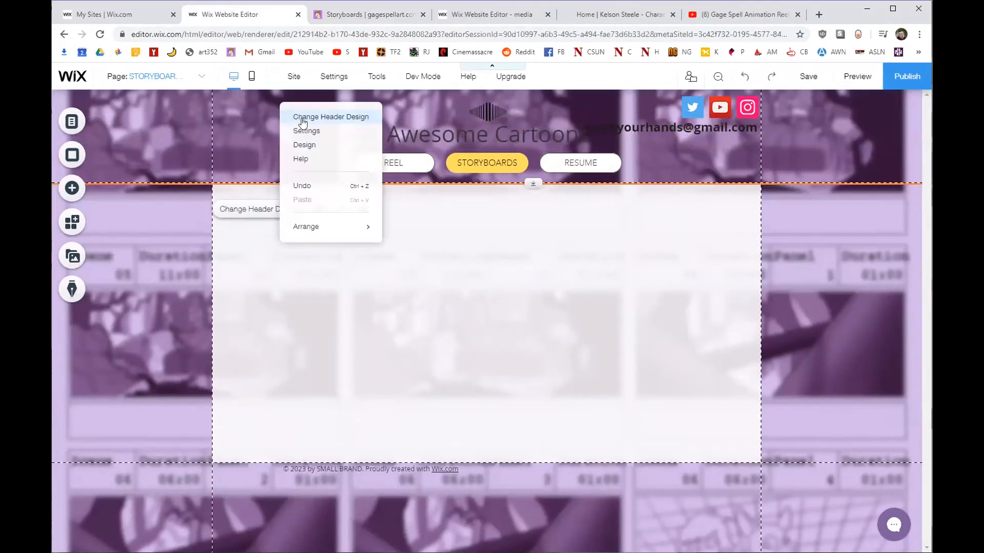
pyautogui.click(387, 13)
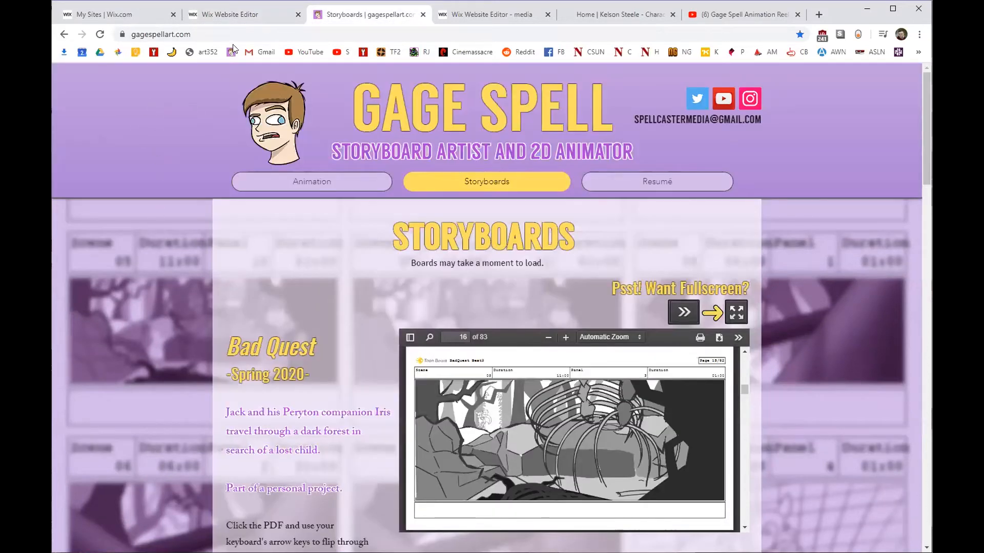
pyautogui.click(244, 13)
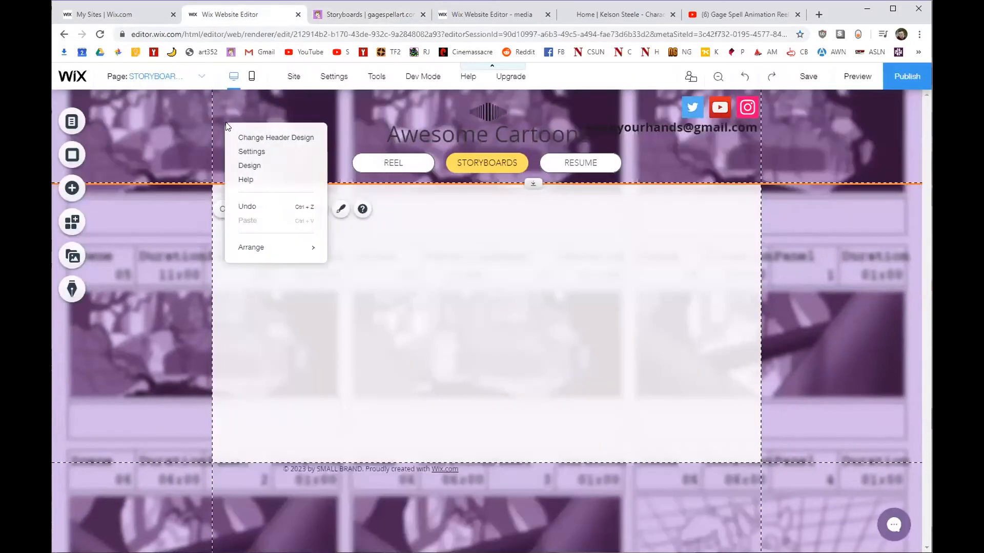
pyautogui.click(247, 136)
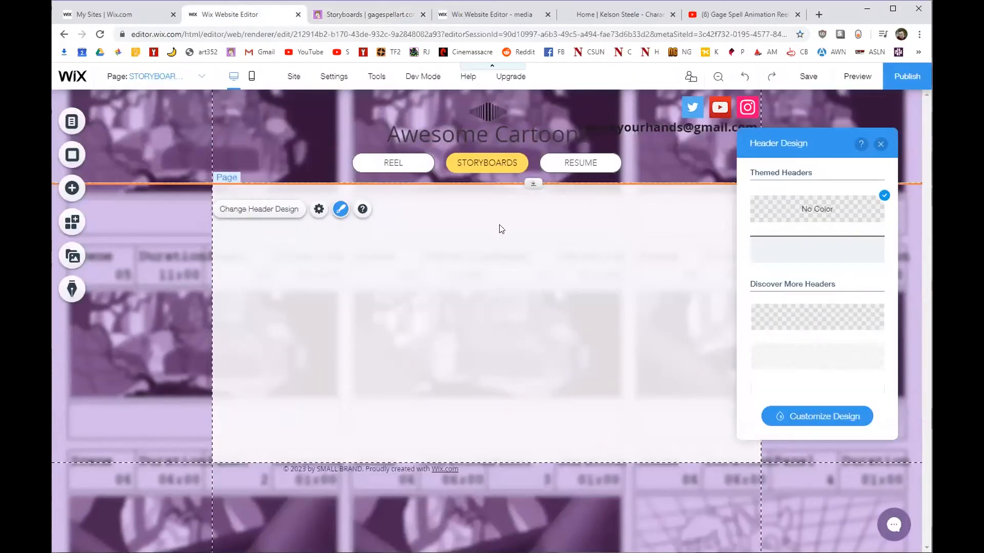
pyautogui.scroll(-6, 788, 270)
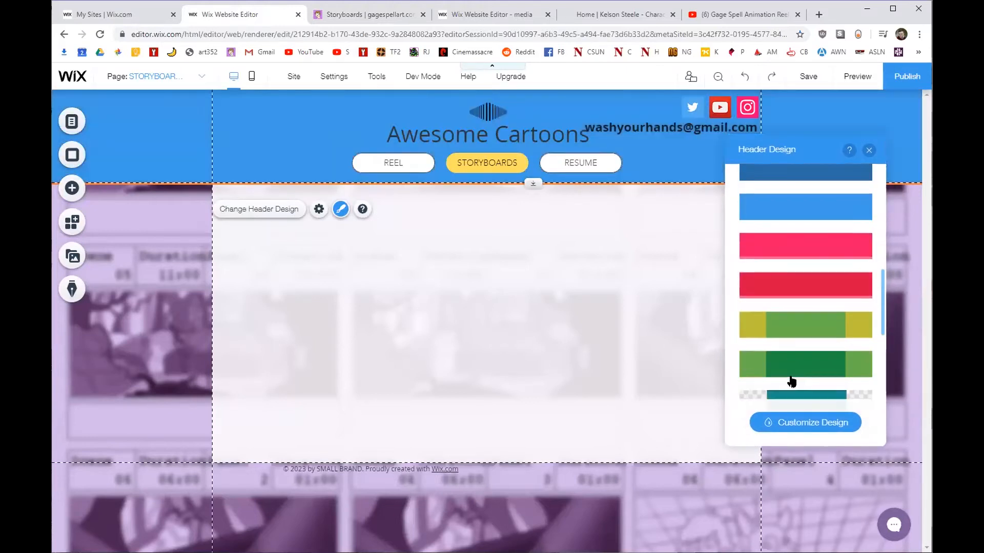
pyautogui.scroll(-5, 796, 359)
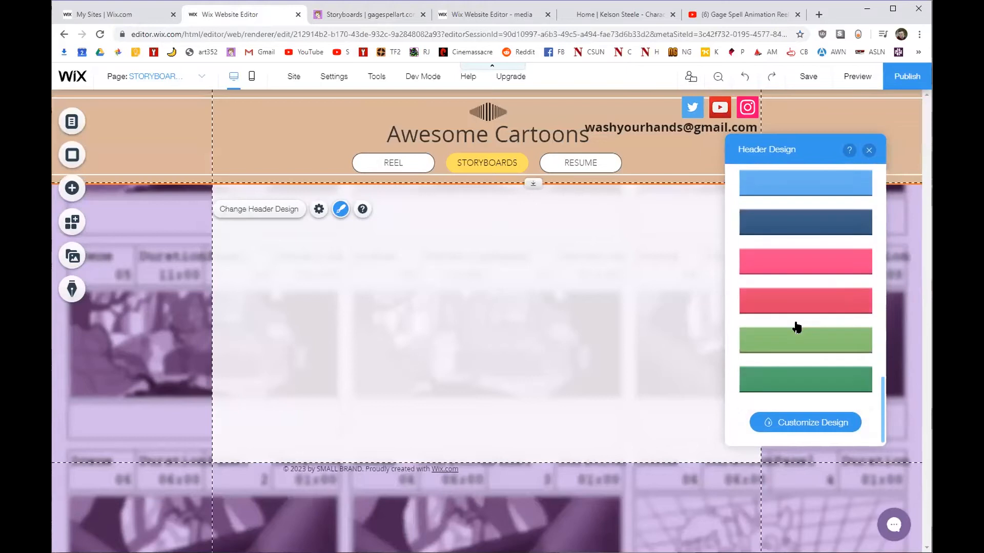
pyautogui.scroll(3, 796, 370)
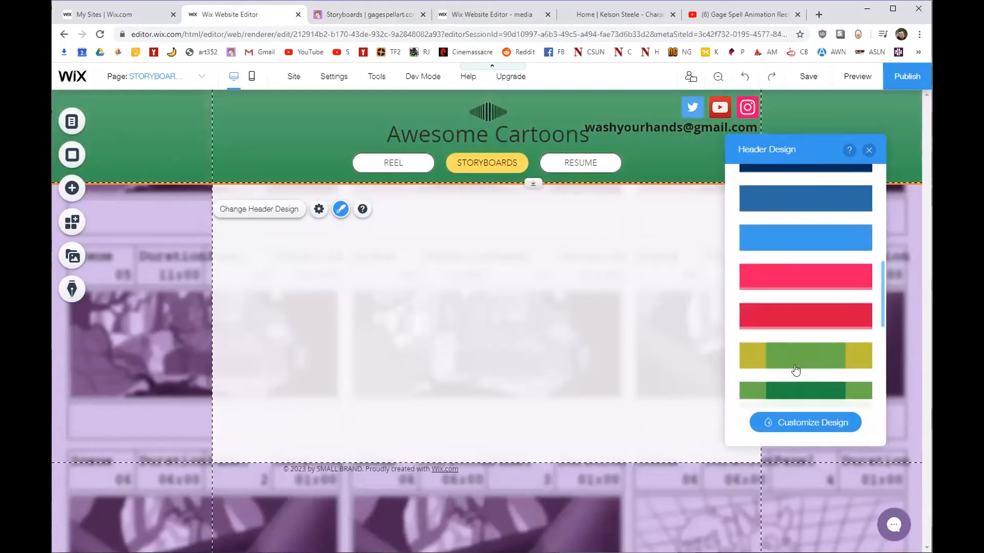
pyautogui.scroll(10, 796, 369)
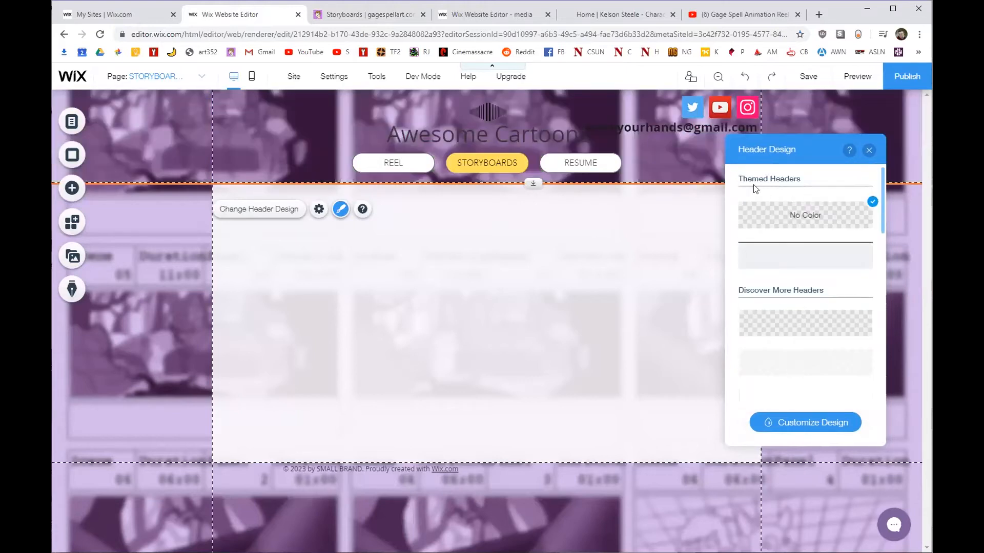
pyautogui.click(800, 422)
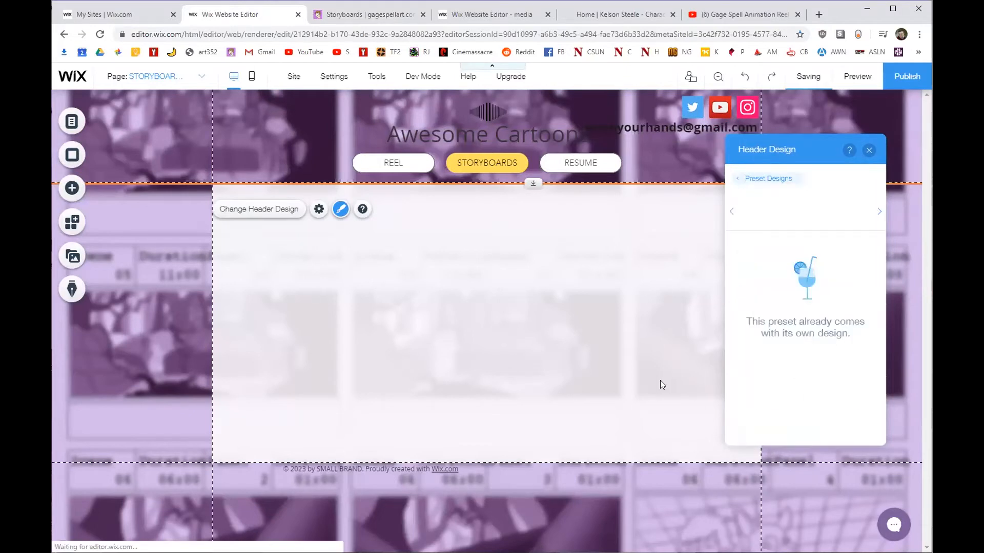
# Choose the header design preset with a centre band, after checking the live site.
pyautogui.click(553, 315)
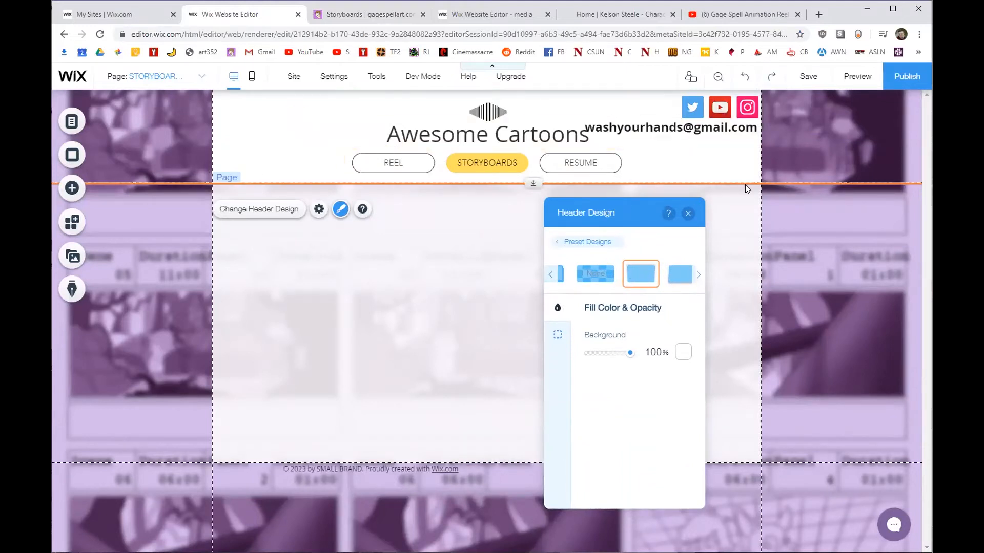
pyautogui.click(379, 22)
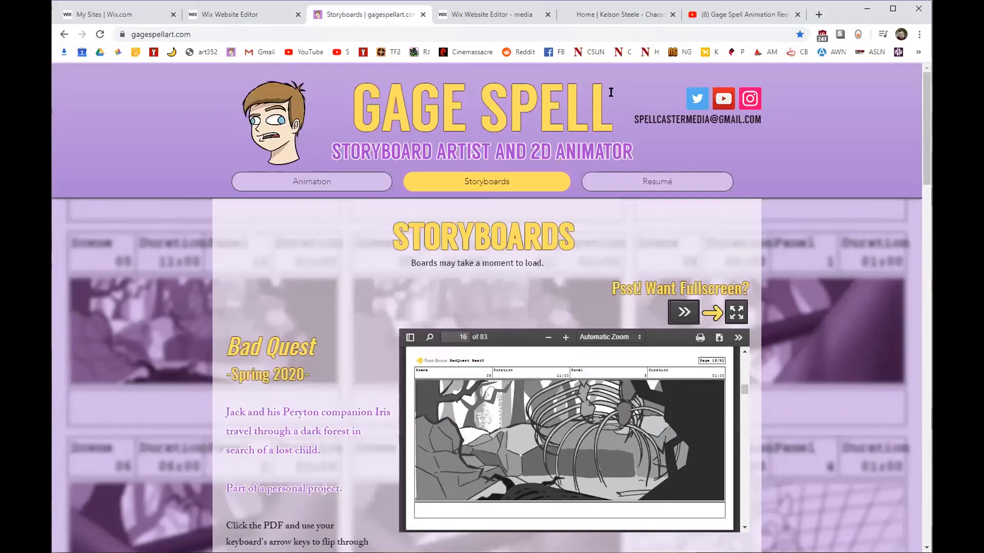
pyautogui.click(232, 6)
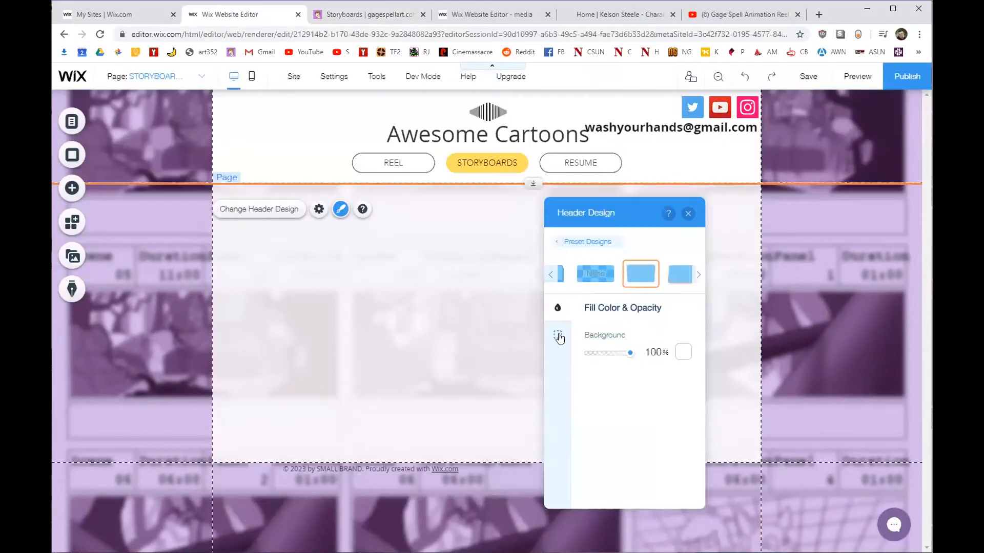
pyautogui.click(676, 275)
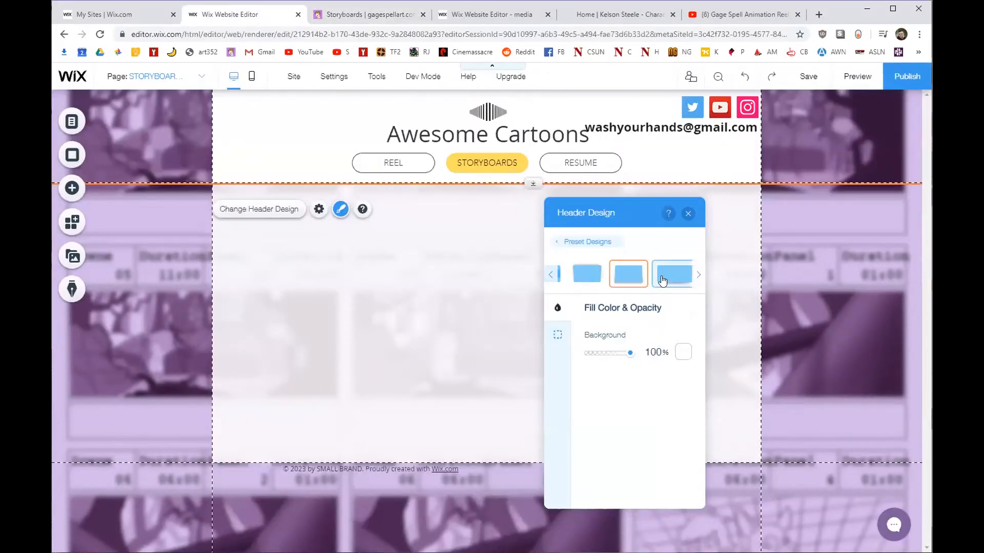
# Make the header background lavender and the centre band light purple (#D2BBEA), then close the panels.
pyautogui.click(684, 352)
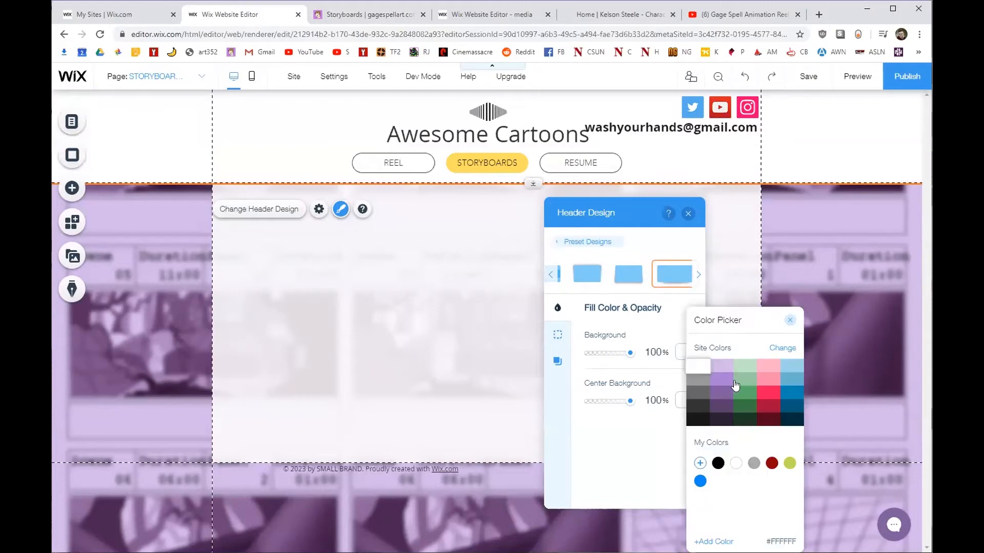
pyautogui.click(729, 373)
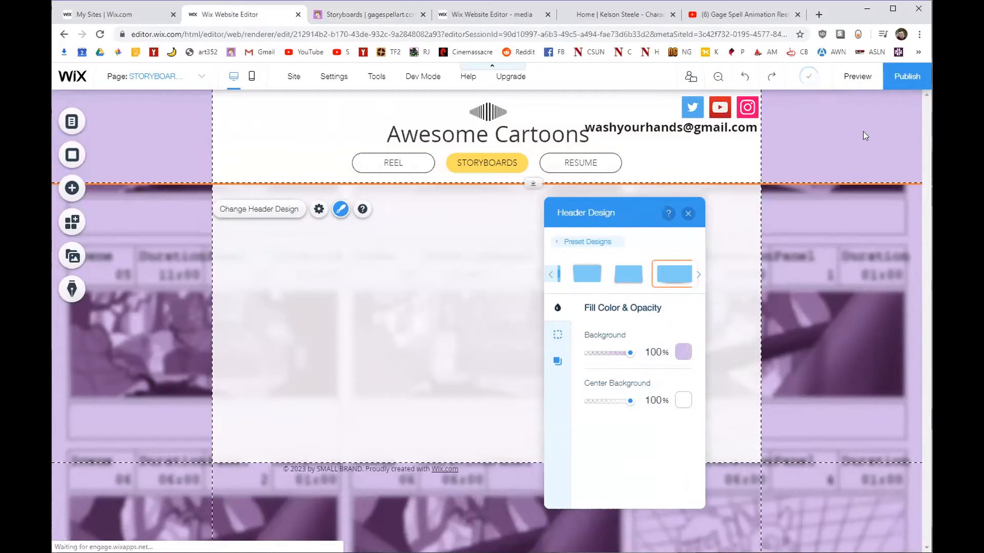
pyautogui.click(688, 404)
pyautogui.click(722, 379)
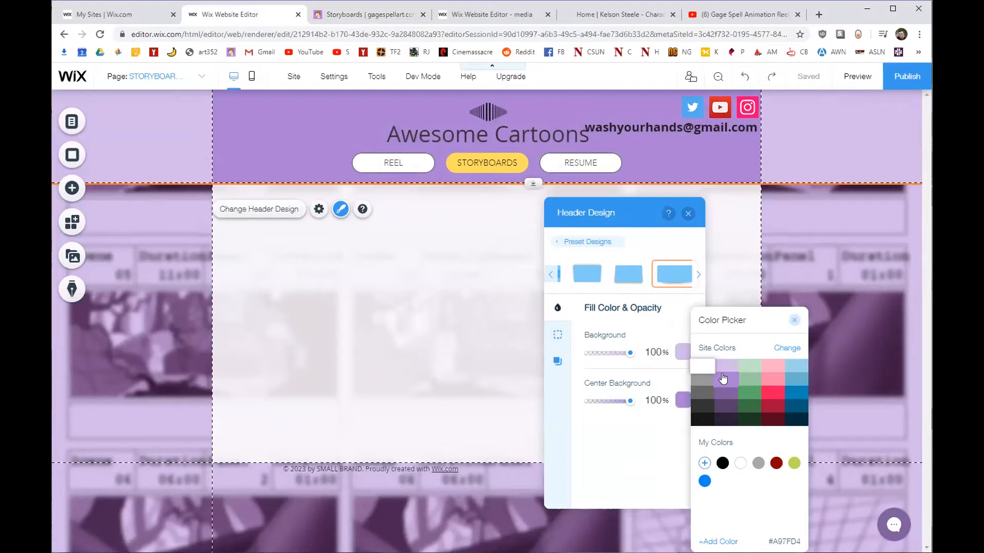
pyautogui.click(725, 370)
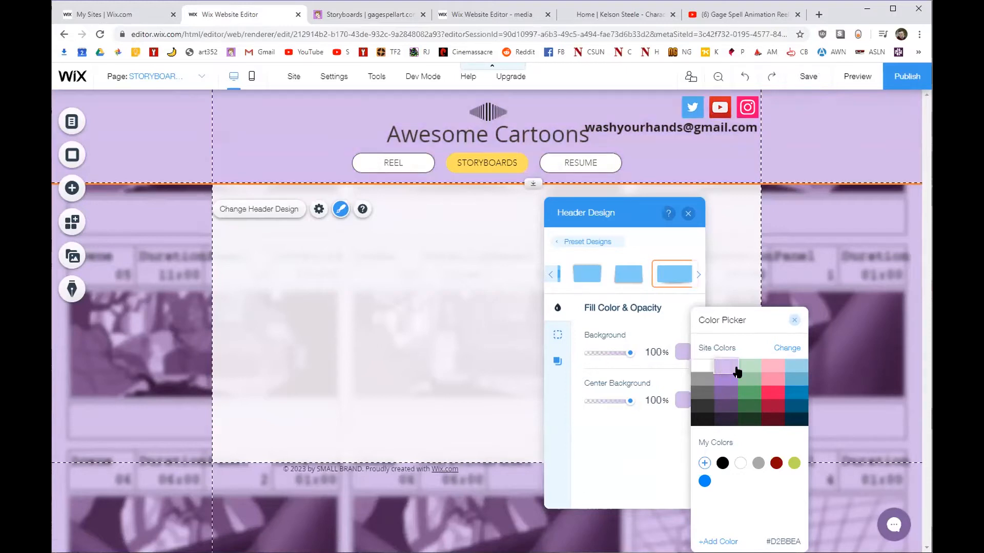
pyautogui.click(795, 321)
pyautogui.click(689, 214)
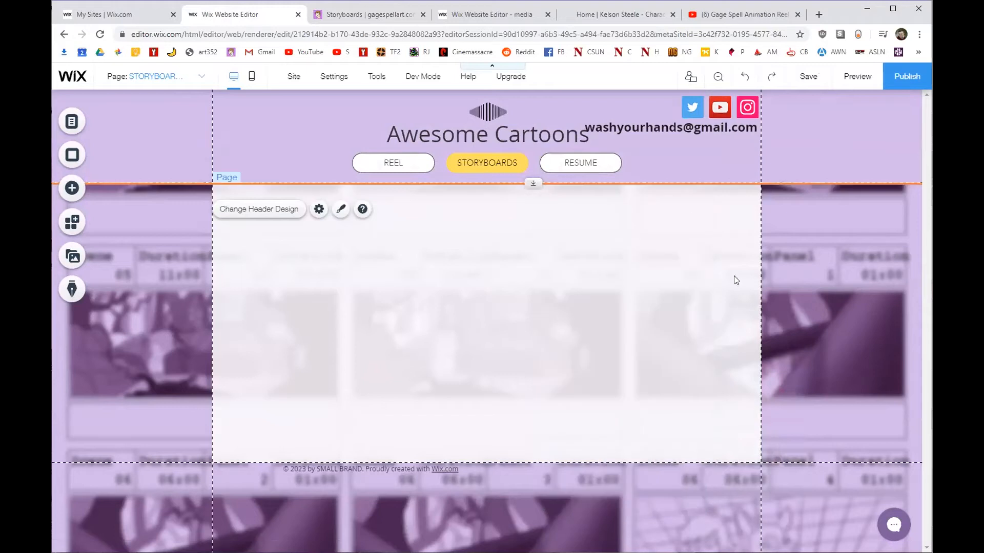
# Change the Awesome Cartoons title font to Langdon.
pyautogui.click(465, 140)
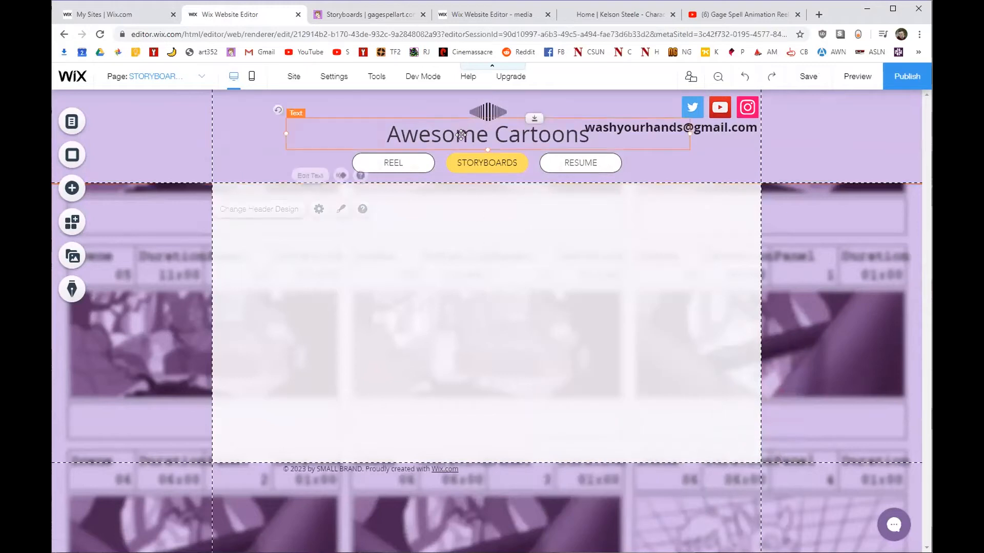
pyautogui.doubleClick(465, 140)
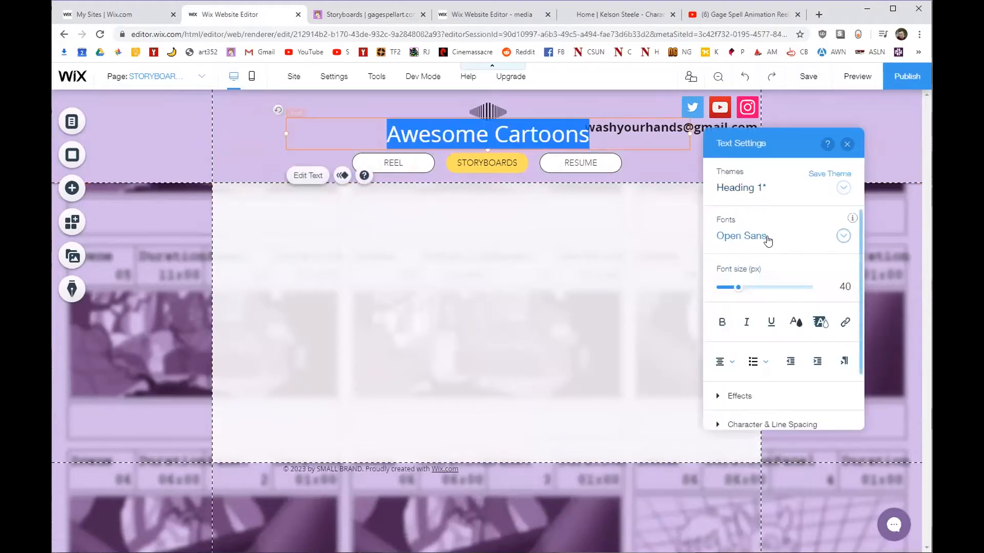
pyautogui.click(820, 242)
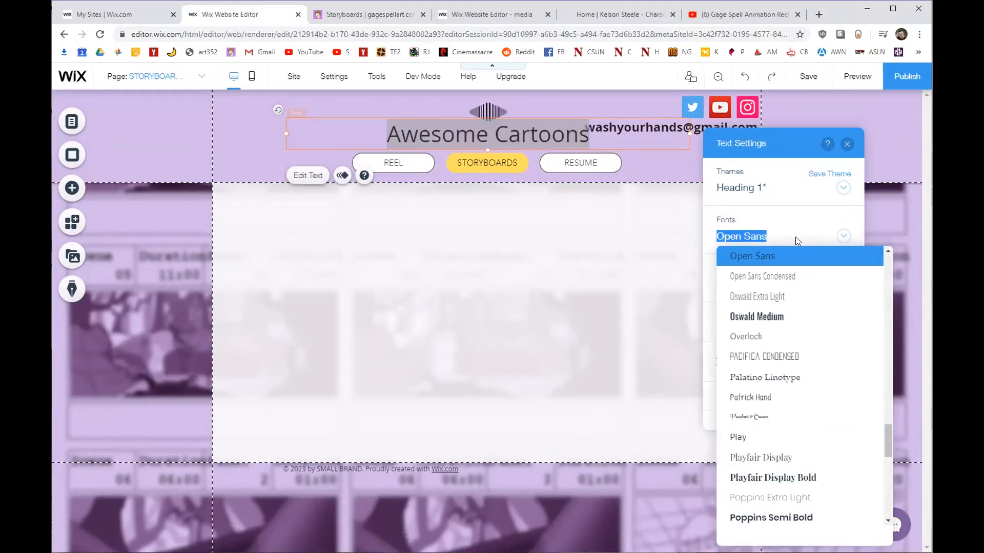
pyautogui.write('Langdon')
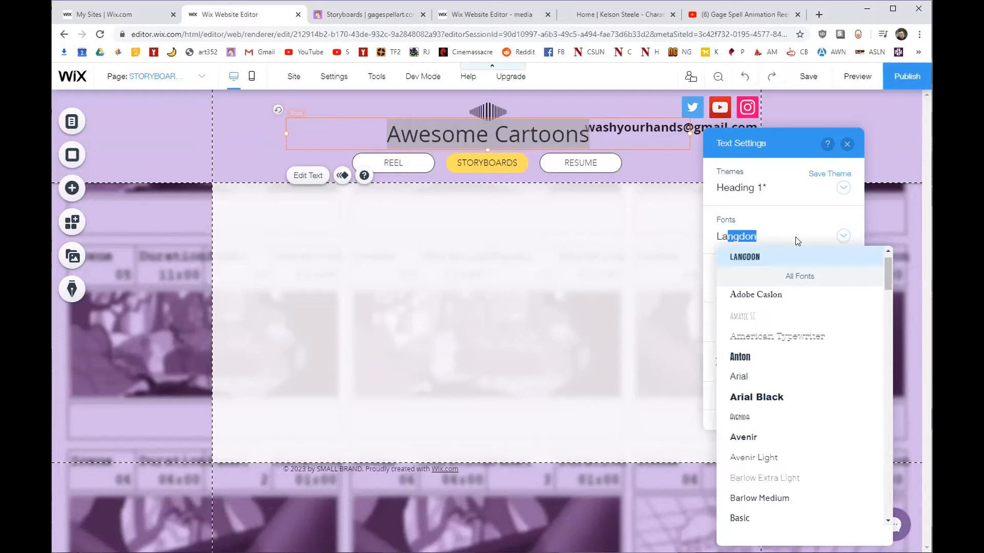
pyautogui.press('Return')
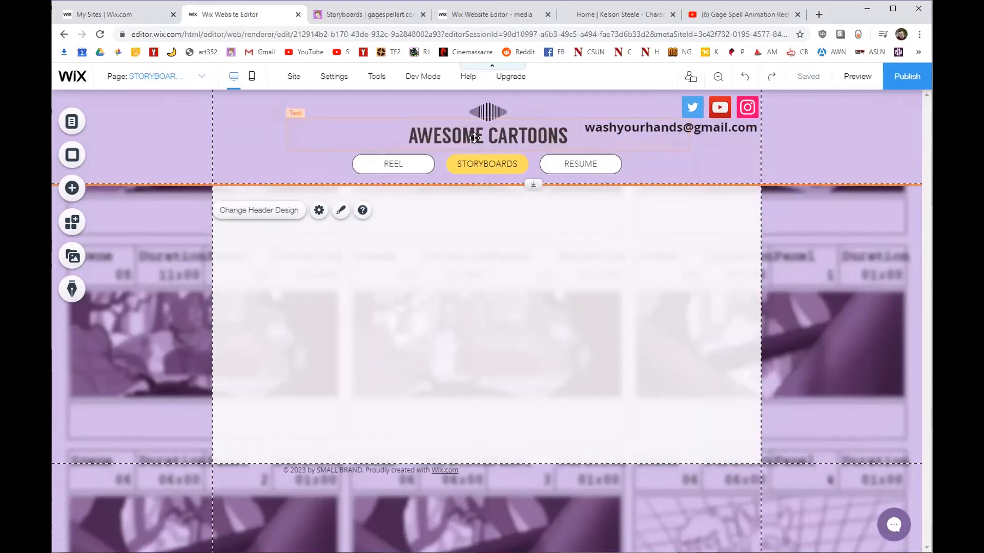
# Bring up the header's scroll behaviour settings, then return to the live portfolio site.
pyautogui.rightClick(252, 137)
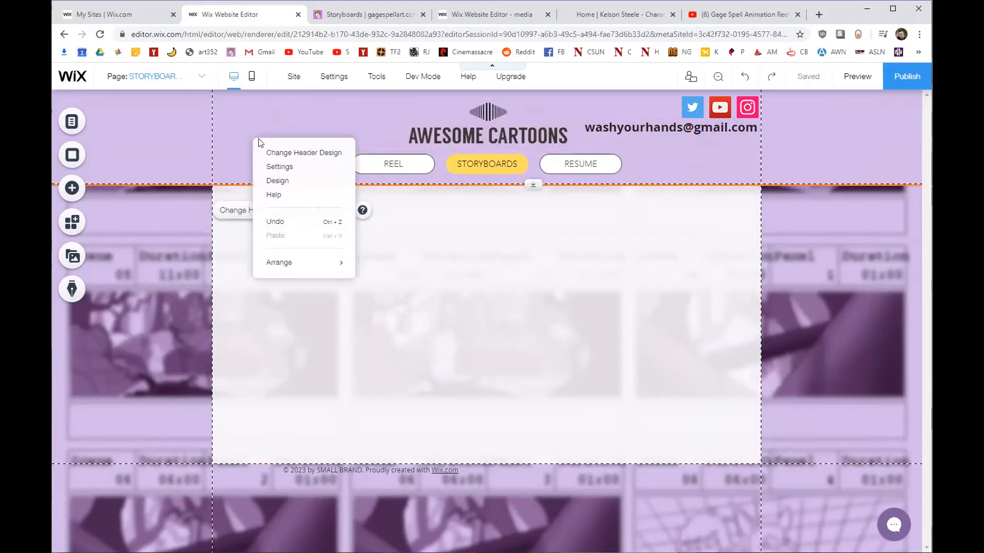
pyautogui.click(280, 164)
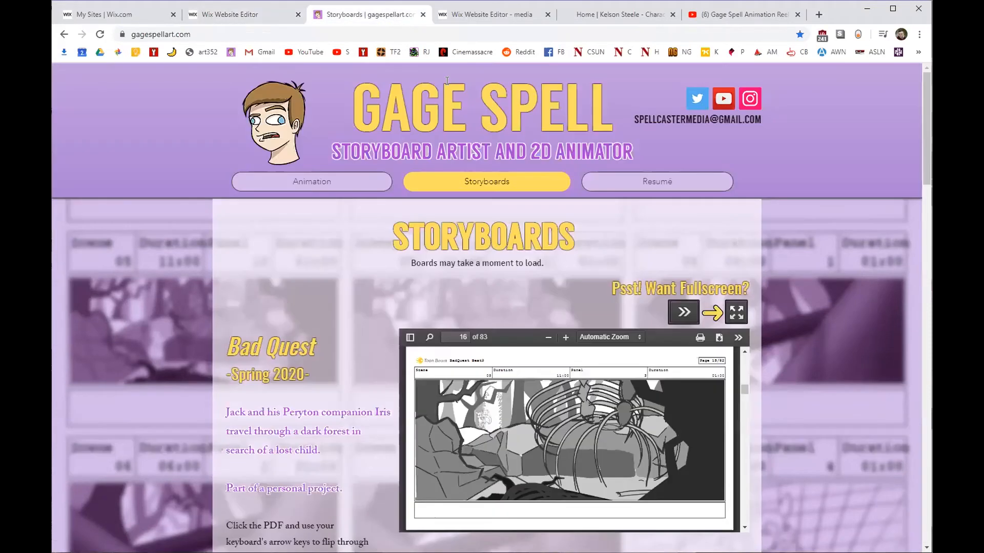
pyautogui.click(369, 15)
# Scroll the live Storyboards page down and back up to watch how the header behaves.
pyautogui.scroll(-3, 814, 213)
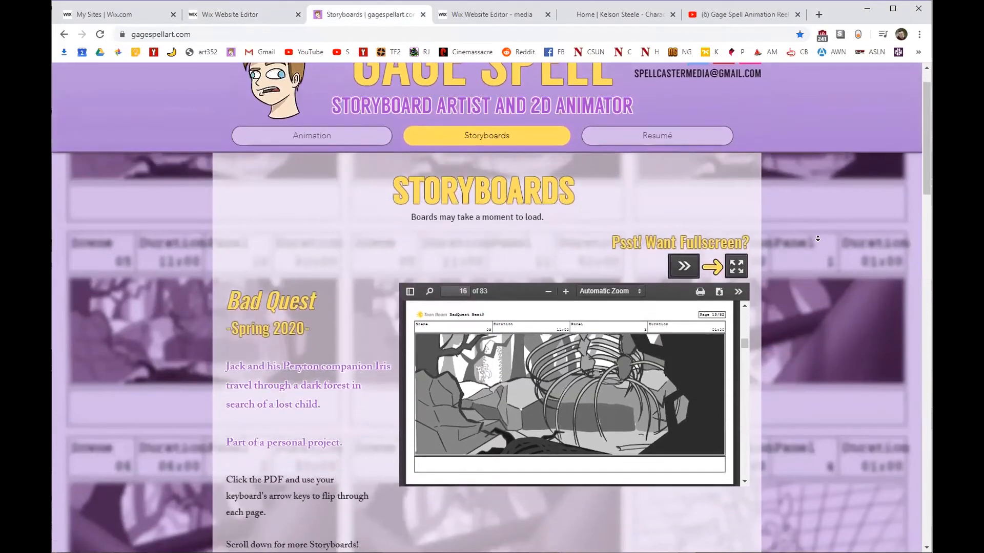
pyautogui.scroll(-1, 820, 236)
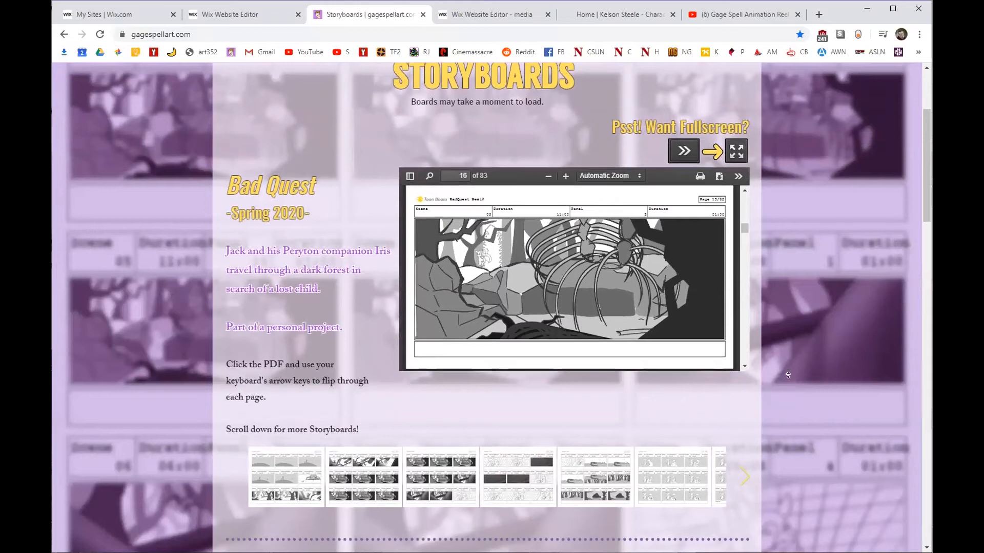
pyautogui.scroll(3, 789, 359)
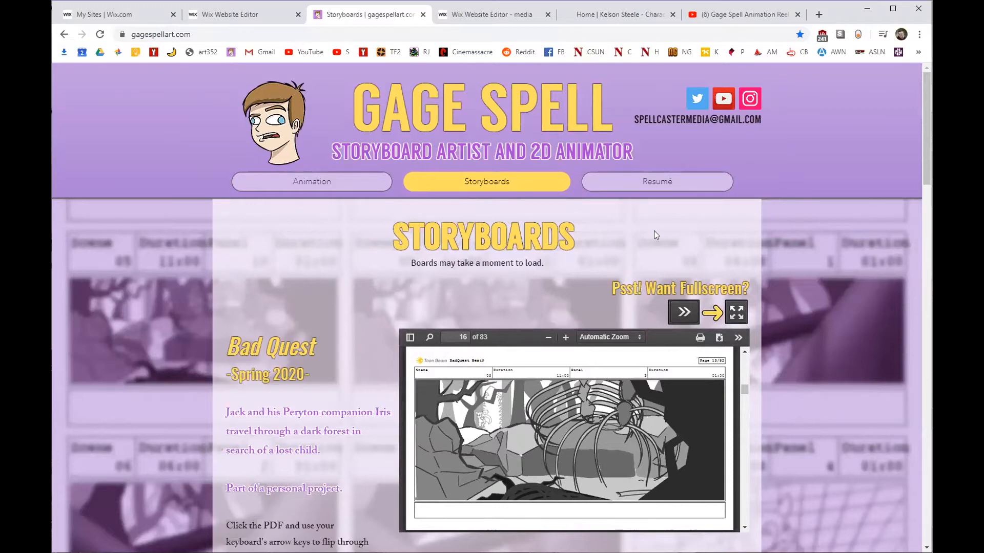
pyautogui.scroll(-3, 848, 237)
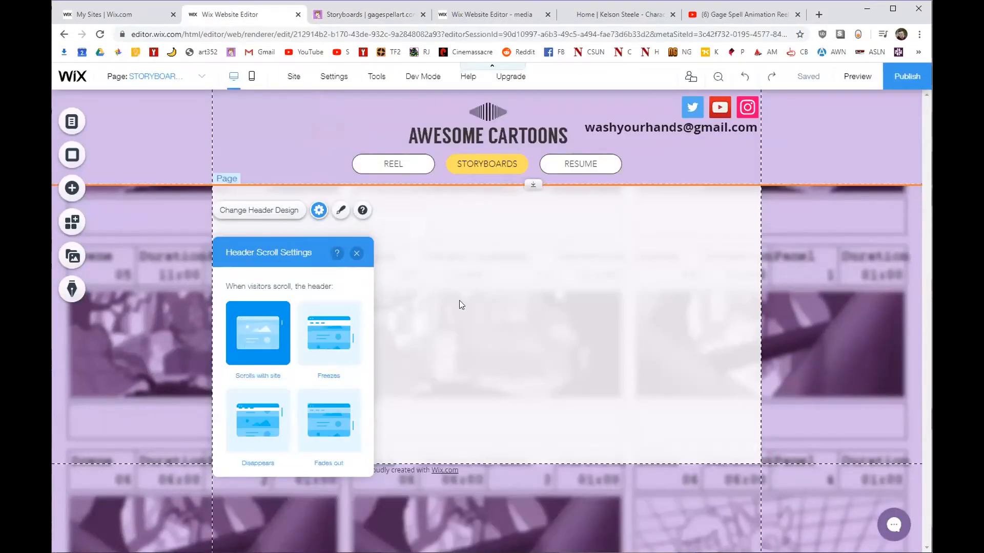
# Set the header's scroll behaviour to Freezes so it stays fixed while visitors scroll.
pyautogui.click(334, 347)
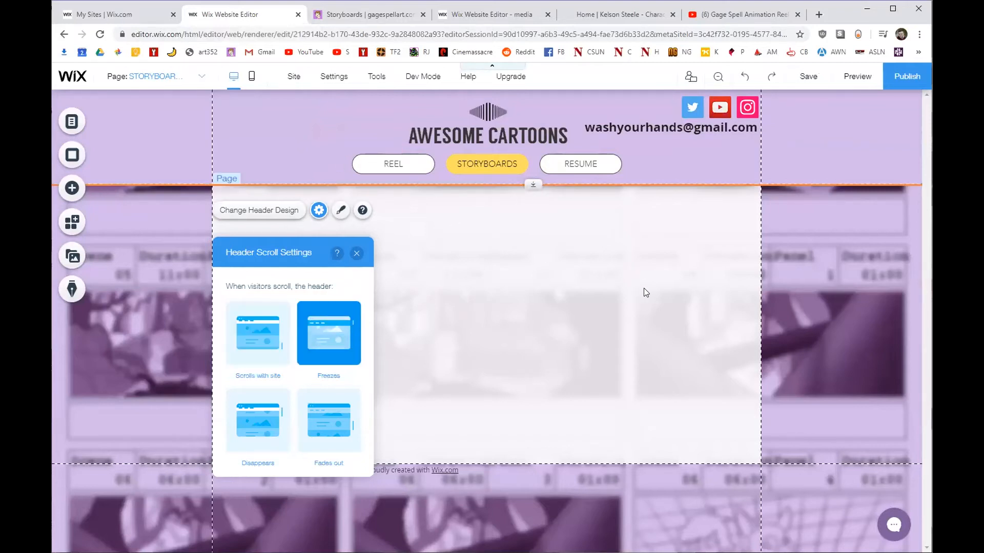
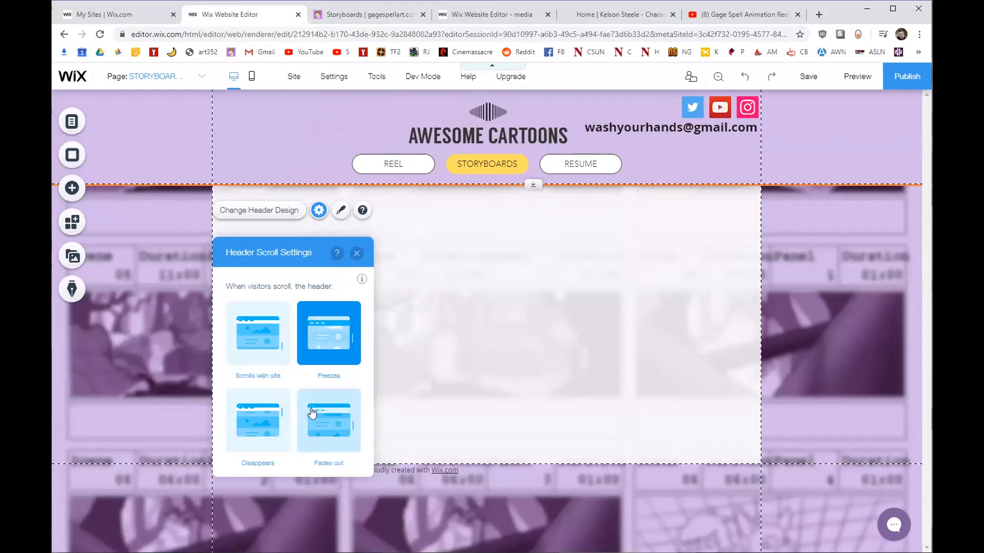
# Switch the header's scroll behaviour from Freezes to 'Scrolls with site'.
pyautogui.click(241, 328)
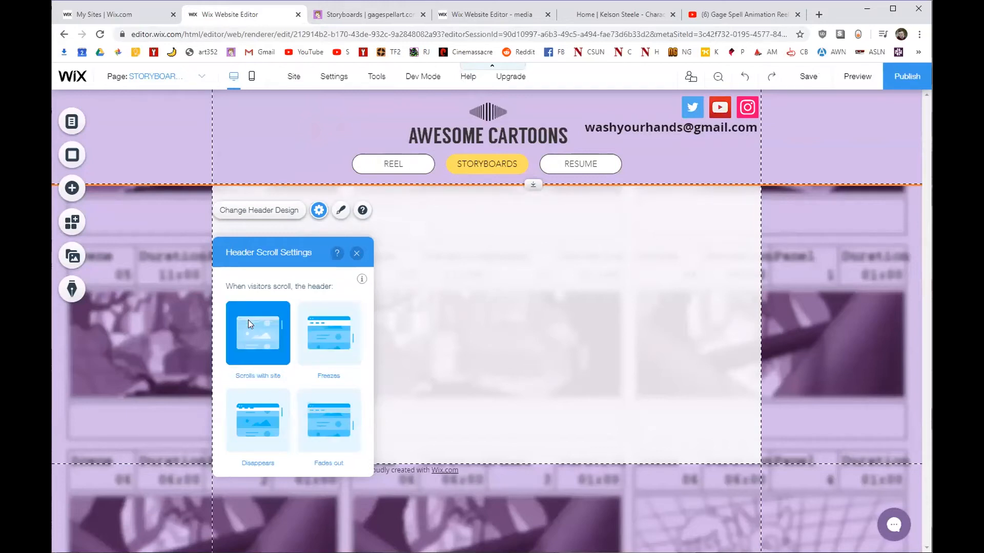
pyautogui.click(357, 254)
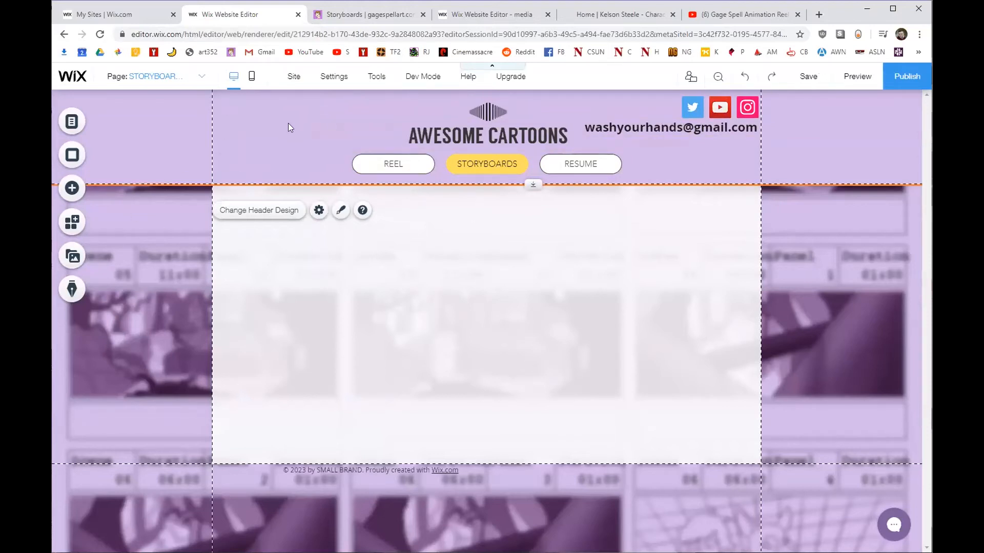
# Add the ProfilePIC_New_Transparent image from the site's media to the page.
pyautogui.click(72, 187)
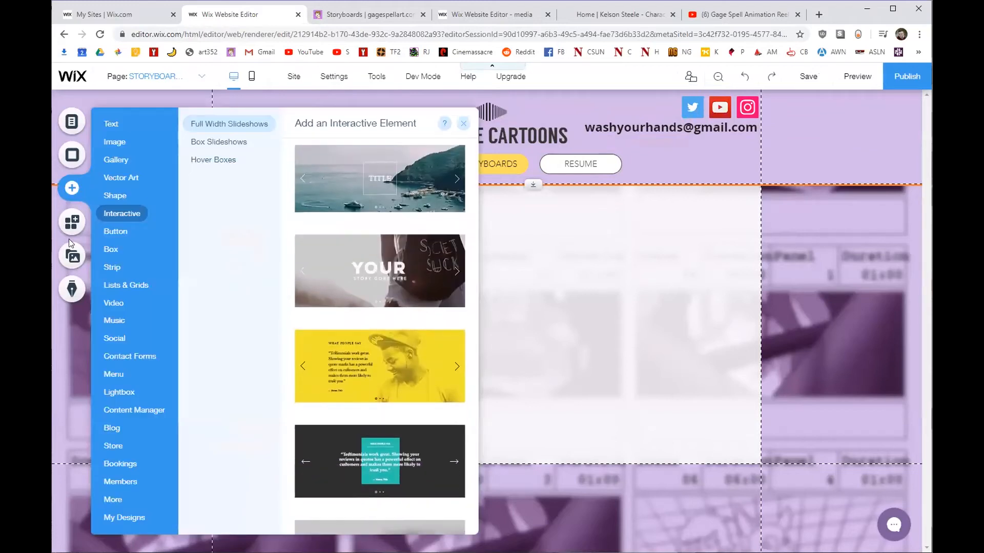
pyautogui.click(72, 254)
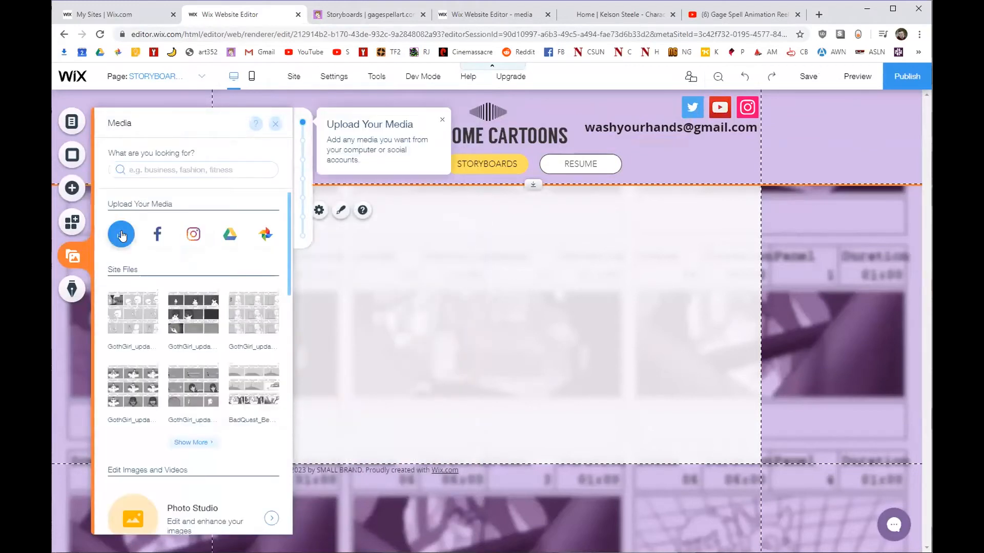
pyautogui.click(123, 233)
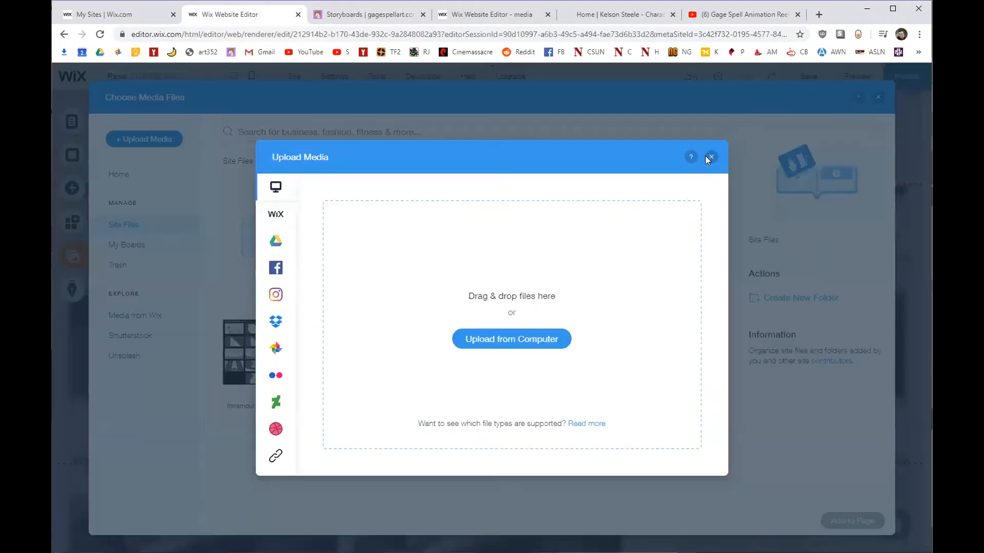
pyautogui.click(708, 156)
pyautogui.click(547, 353)
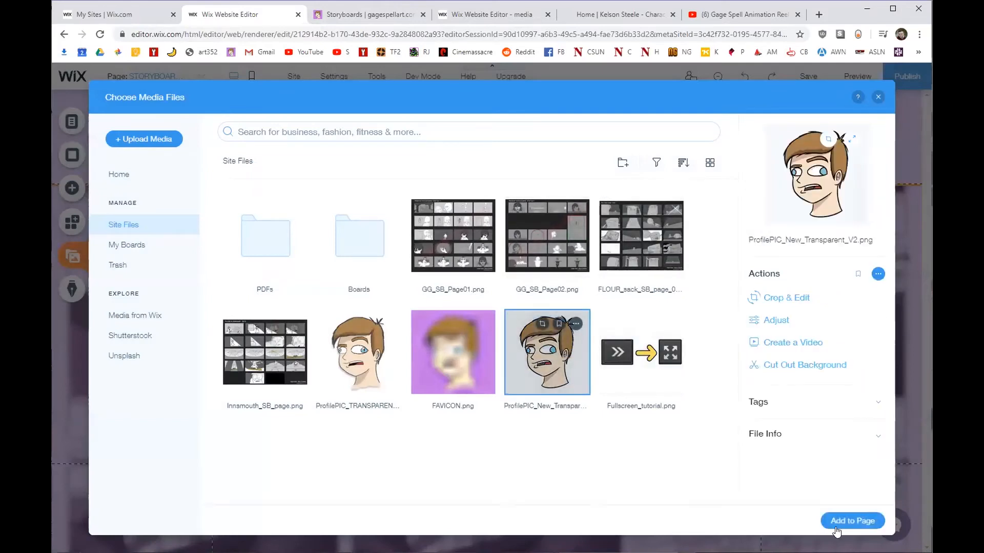
pyautogui.click(852, 521)
# Shrink the profile picture to about half size and move it into the header's left side.
pyautogui.moveTo(537, 321); pyautogui.dragTo(514, 331)
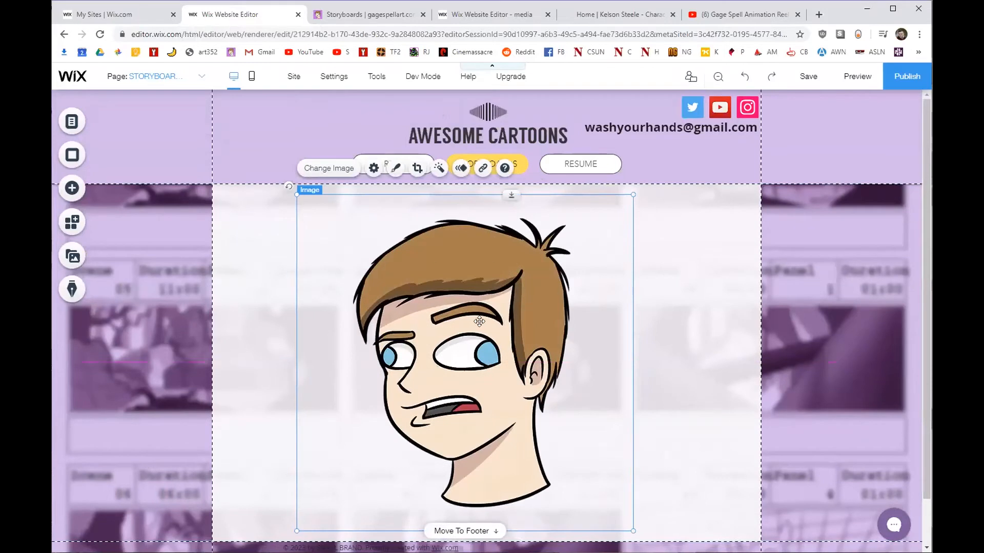
pyautogui.moveTo(633, 194); pyautogui.dragTo(455, 373)
pyautogui.moveTo(378, 428); pyautogui.dragTo(311, 128)
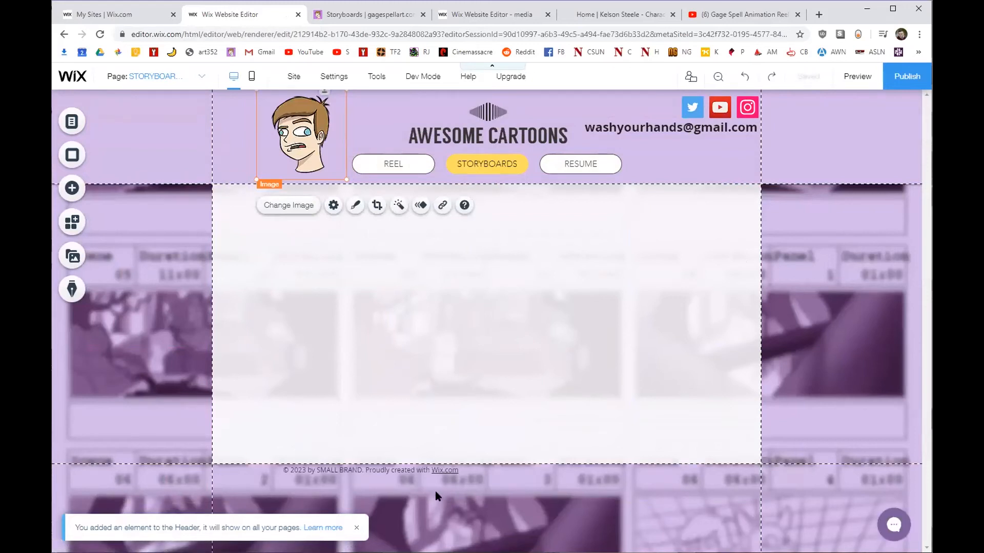
# Replace 'SMALL BRAND' in the footer copyright text with ASLN.
pyautogui.click(405, 470)
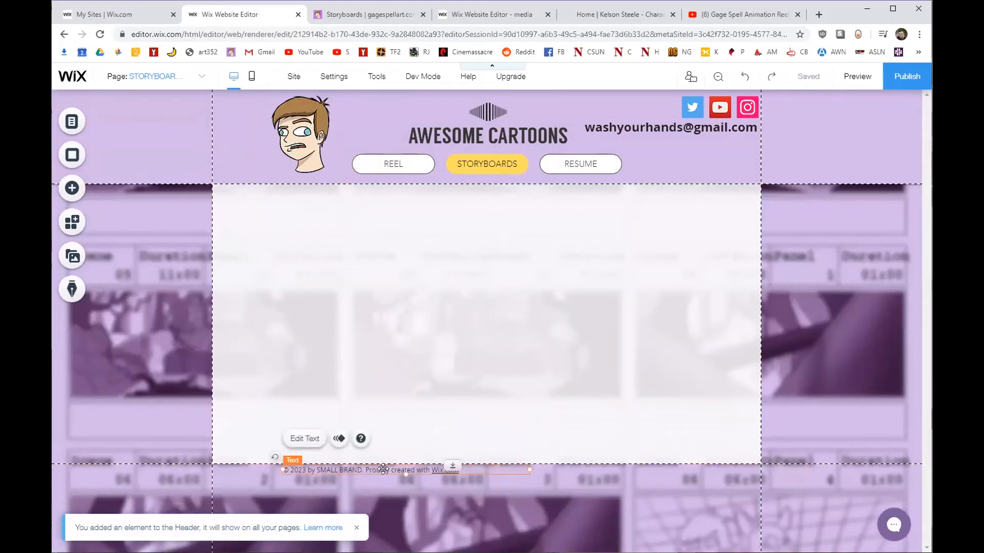
pyautogui.doubleClick(360, 465)
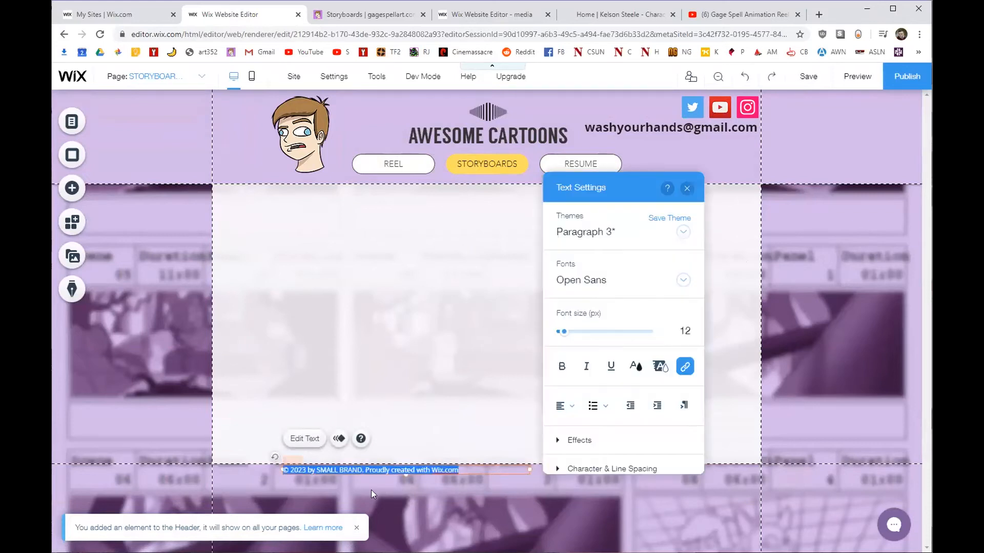
pyautogui.click(317, 470)
pyautogui.moveTo(317, 470); pyautogui.dragTo(362, 472)
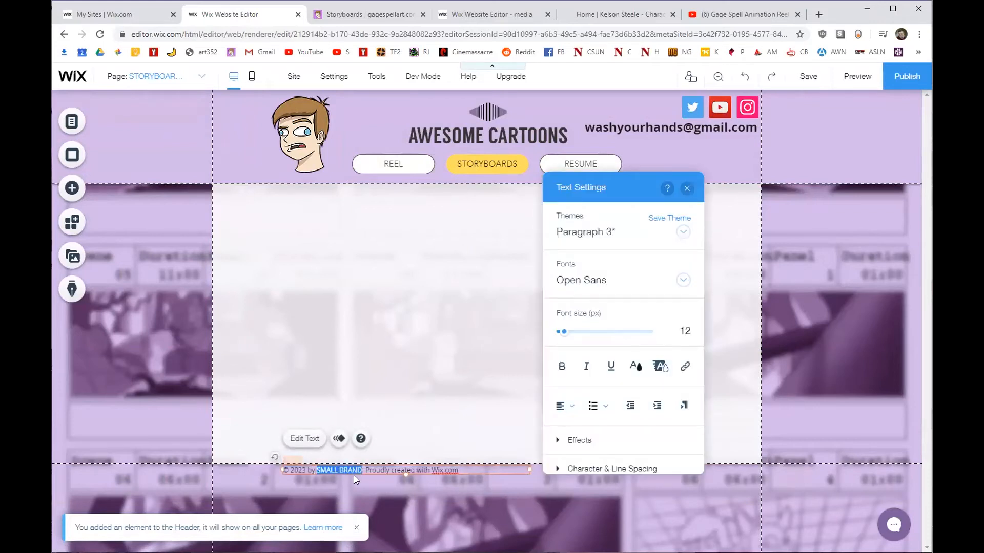
pyautogui.write('ASLN')
pyautogui.click(344, 479)
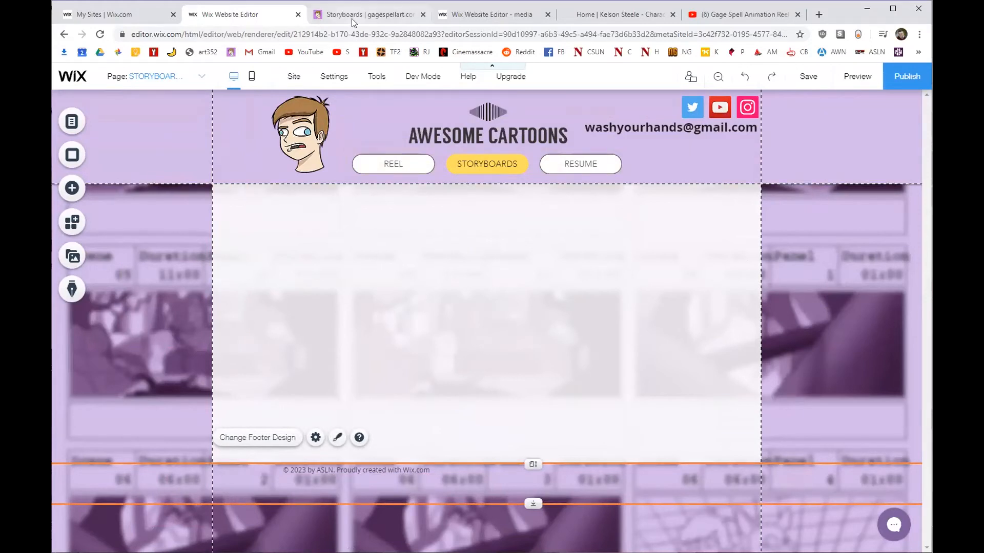
pyautogui.click(609, 16)
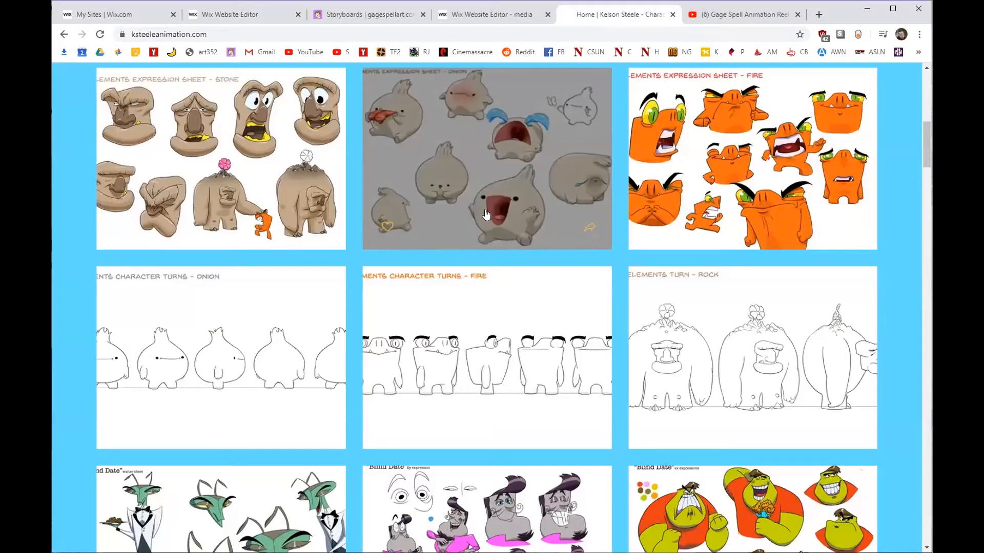
pyautogui.scroll(7, 426, 284)
pyautogui.click(410, 18)
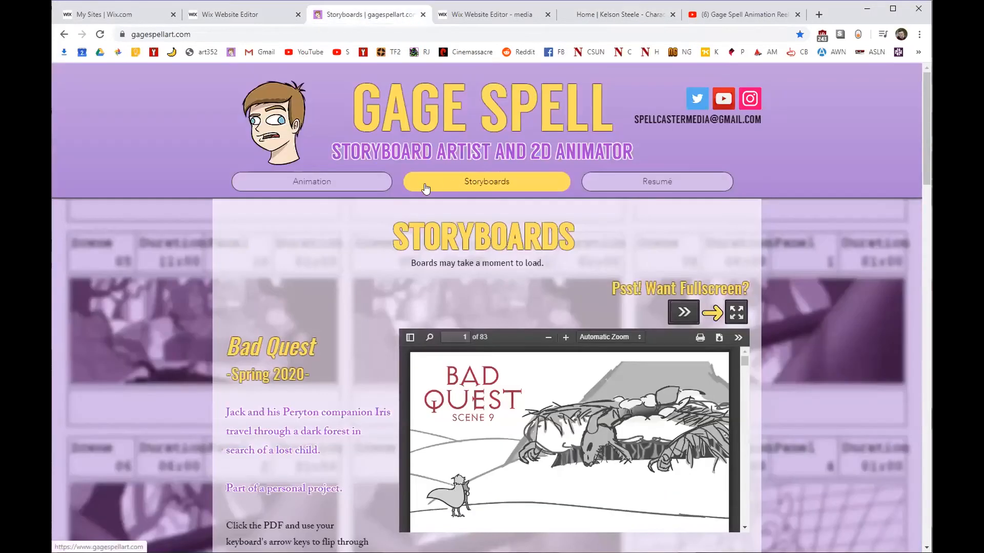
pyautogui.click(326, 184)
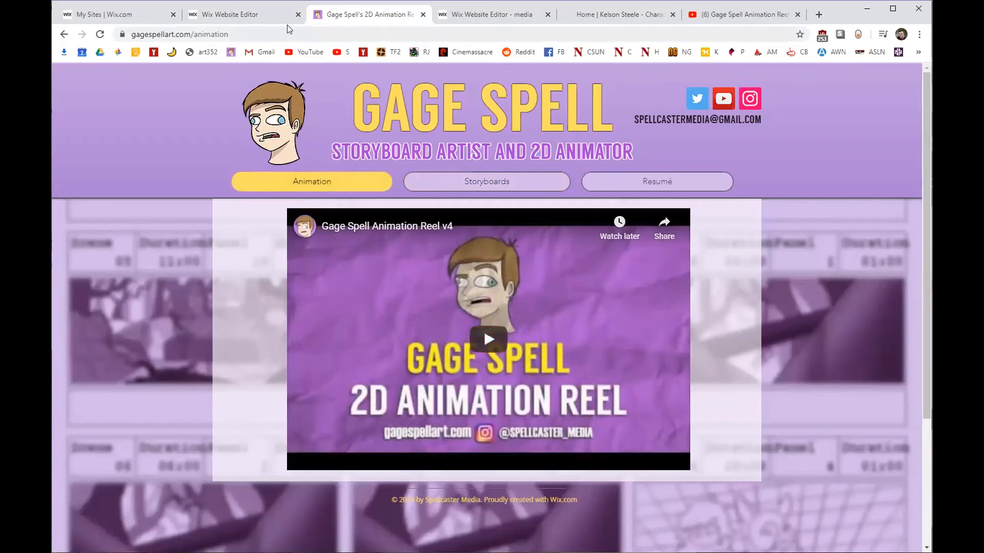
pyautogui.click(281, 15)
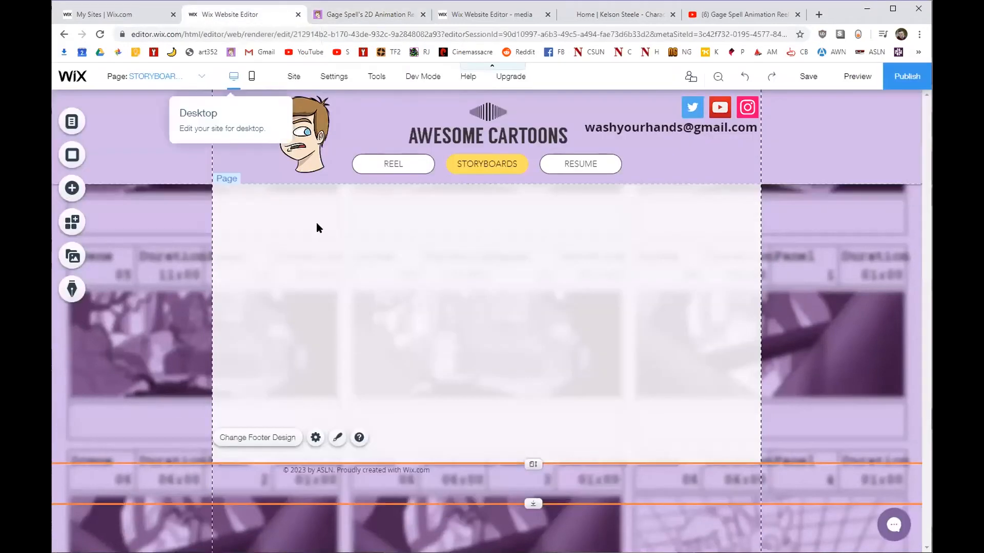
# Switch the editor to the REEL page.
pyautogui.click(71, 123)
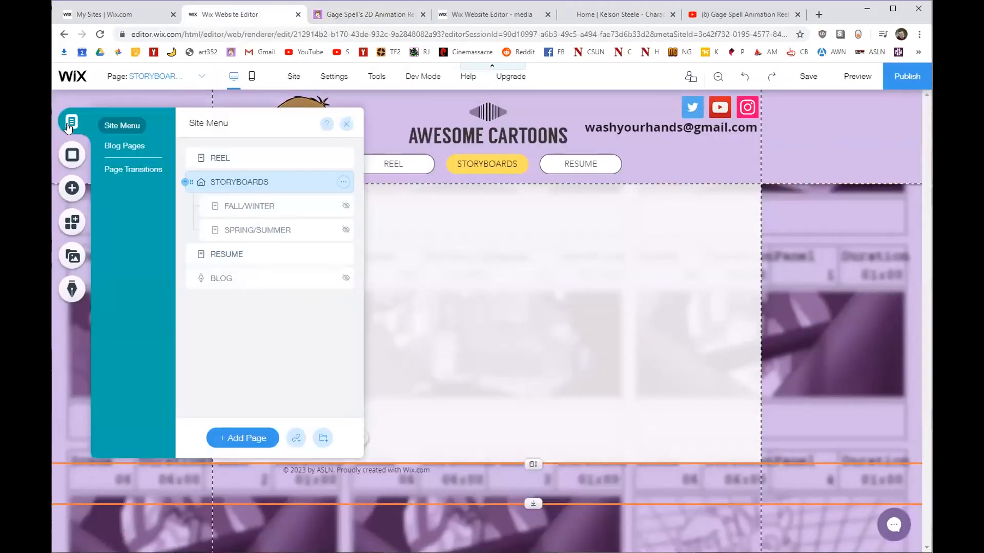
pyautogui.click(233, 156)
pyautogui.click(345, 124)
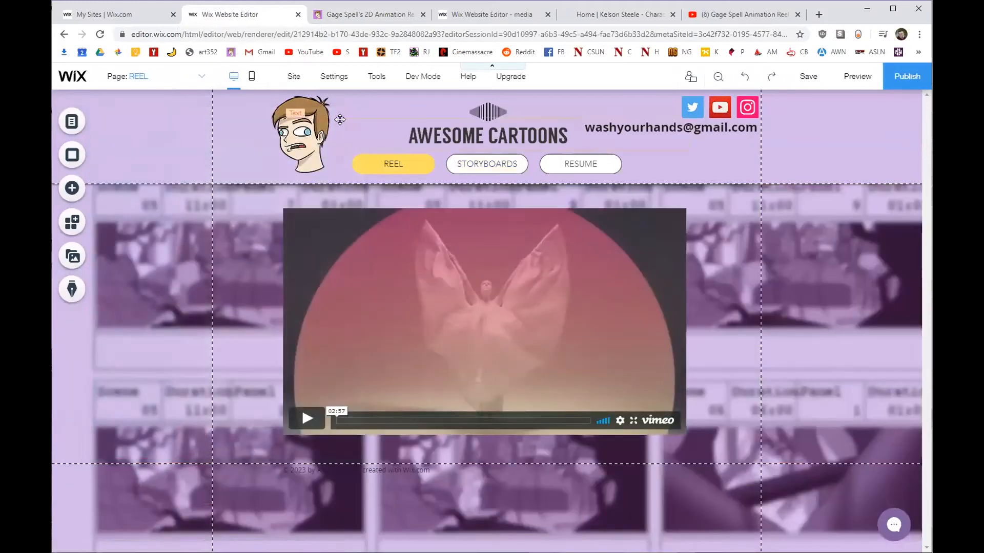
# Inspect the existing Vimeo video's settings, then bring up the add-elements catalogue.
pyautogui.click(441, 286)
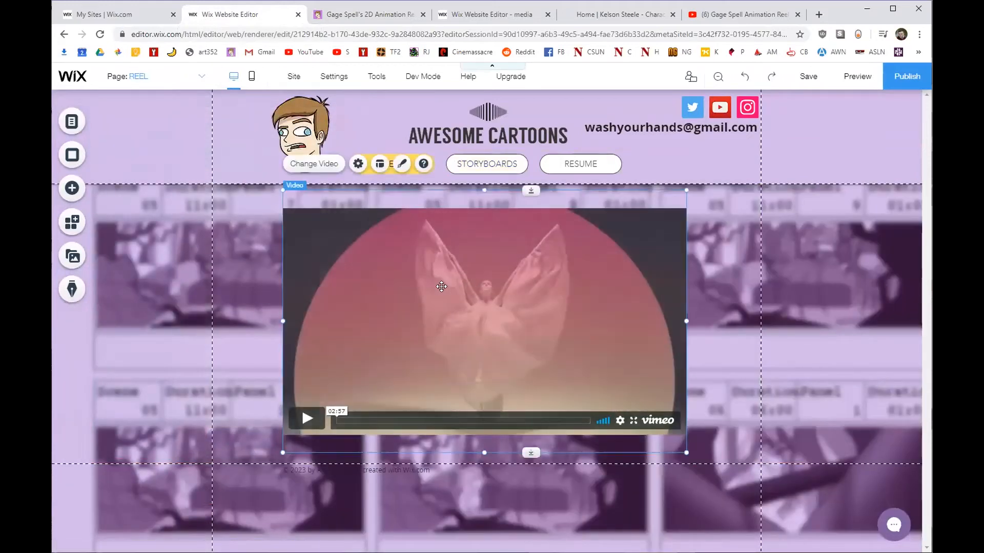
pyautogui.click(322, 164)
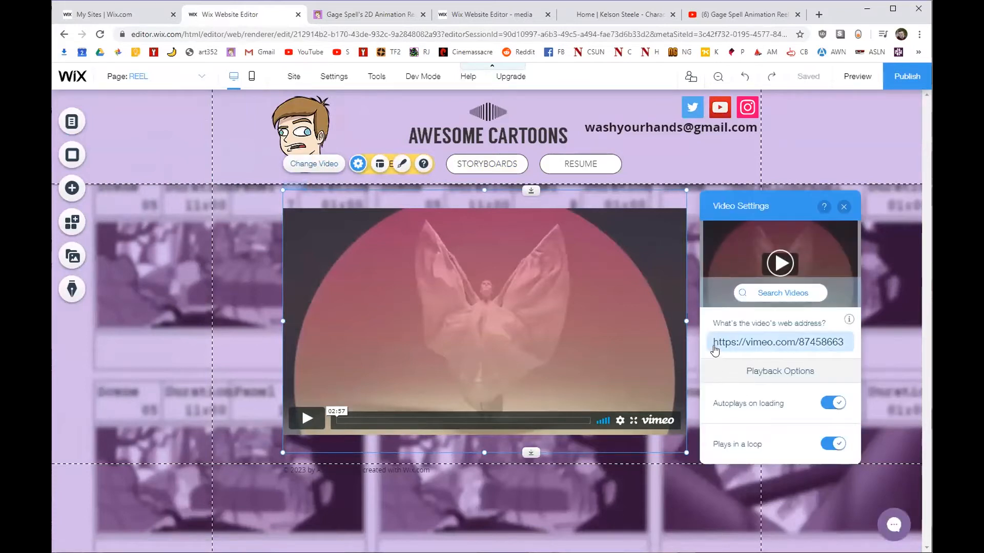
pyautogui.click(76, 192)
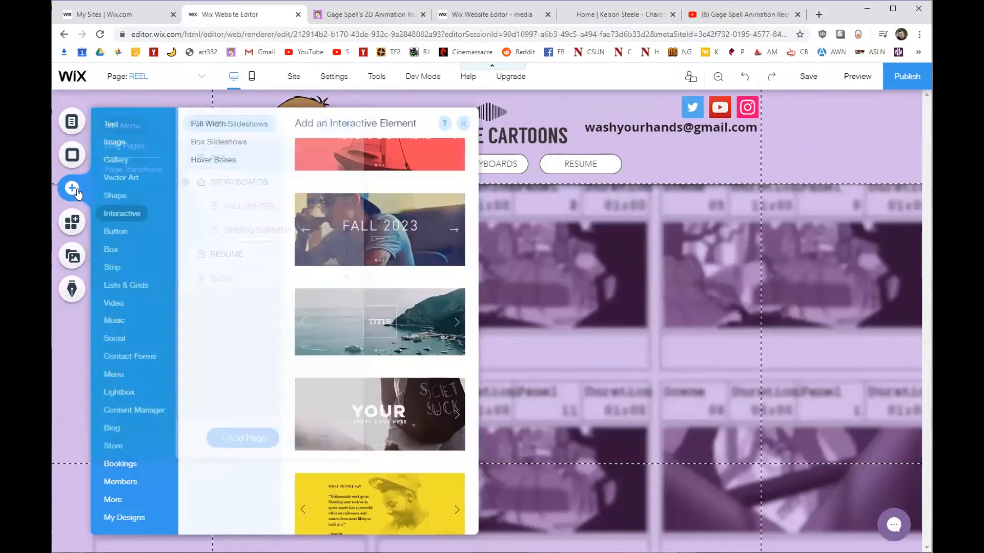
# Drag a YouTube video player onto the REEL page, enlarged and positioned in the content area.
pyautogui.click(115, 303)
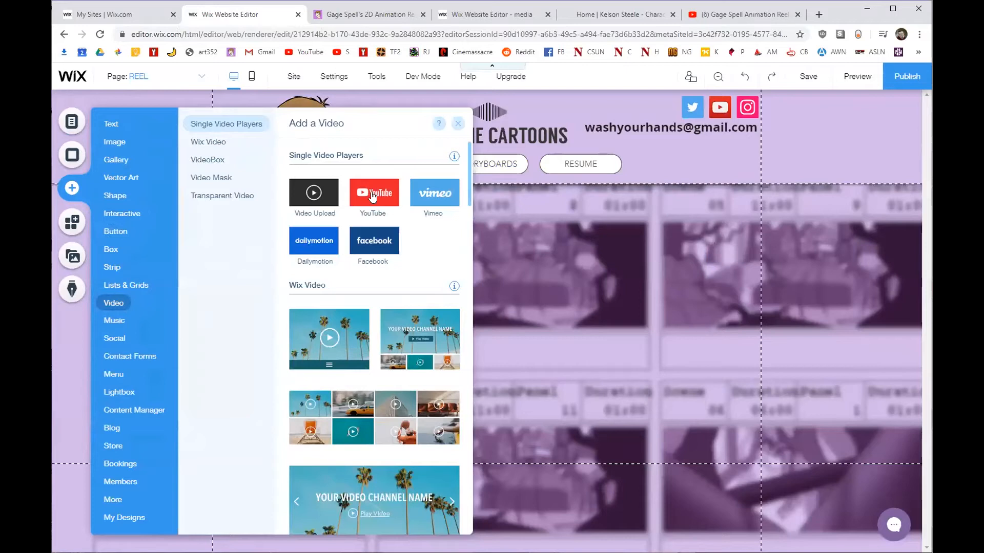
pyautogui.moveTo(367, 193); pyautogui.dragTo(441, 330)
pyautogui.moveTo(573, 284); pyautogui.dragTo(695, 195)
pyautogui.moveTo(553, 259); pyautogui.dragTo(532, 267)
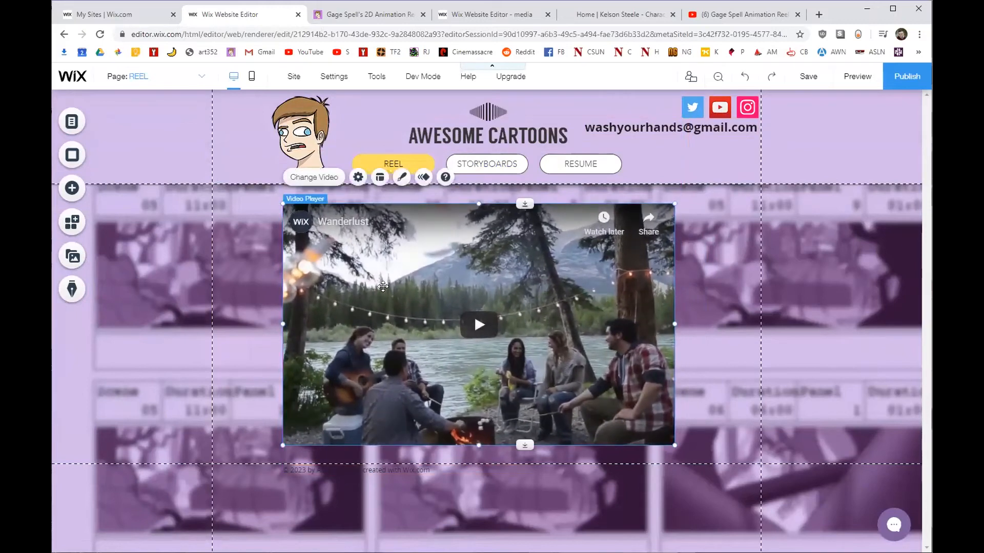
# Set the new player's video source to YouTube in its settings.
pyautogui.doubleClick(417, 256)
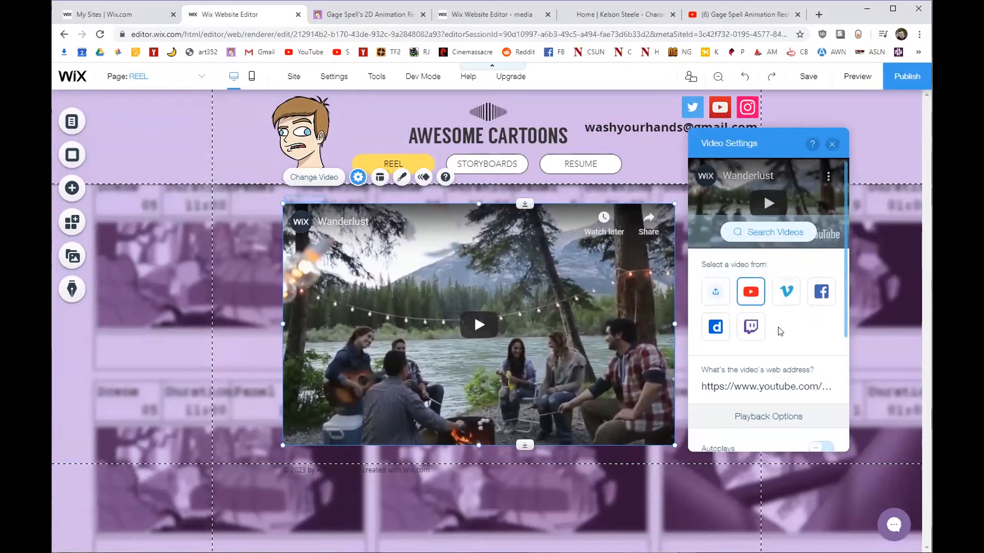
pyautogui.click(786, 292)
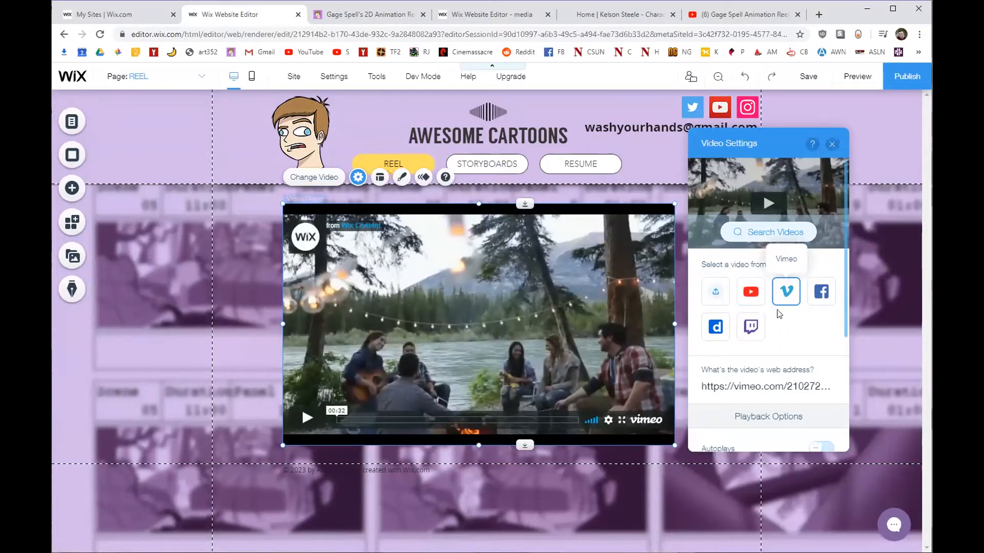
pyautogui.click(750, 292)
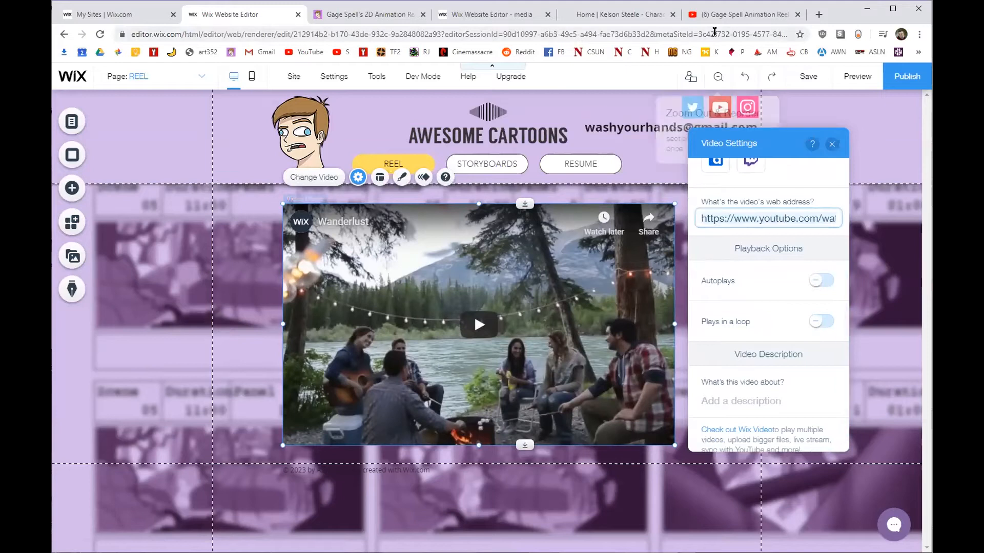
pyautogui.click(717, 14)
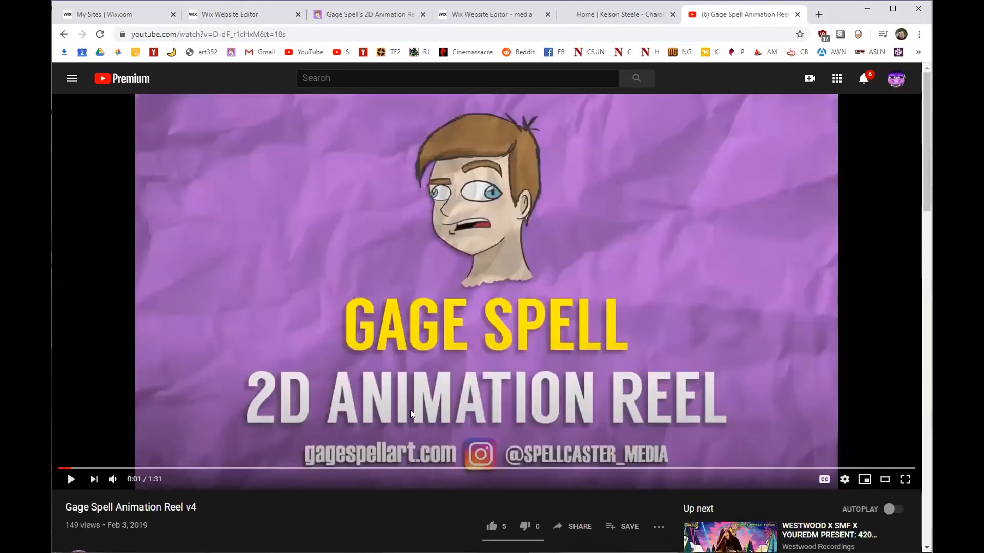
# Check the reel's share options and its full web address in the address bar.
pyautogui.click(580, 527)
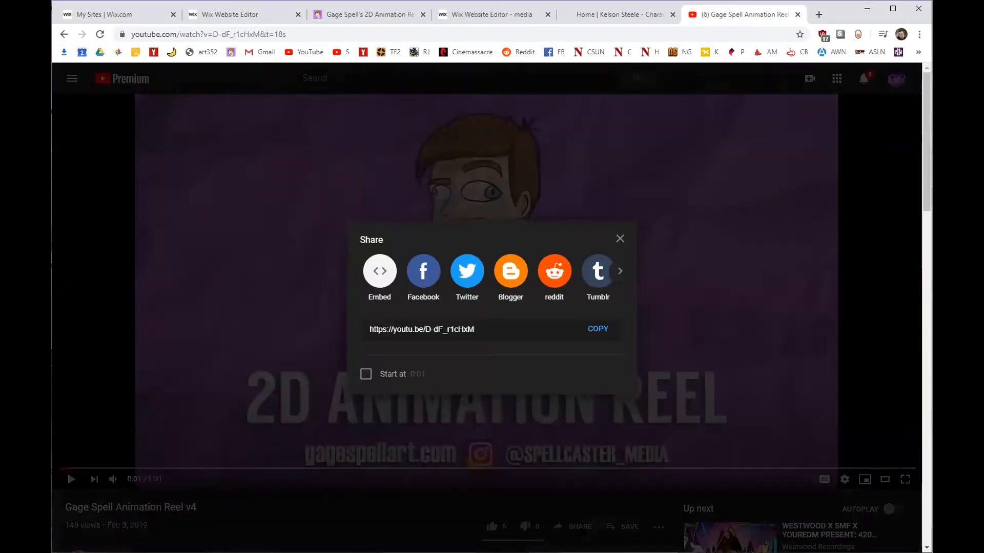
pyautogui.click(619, 239)
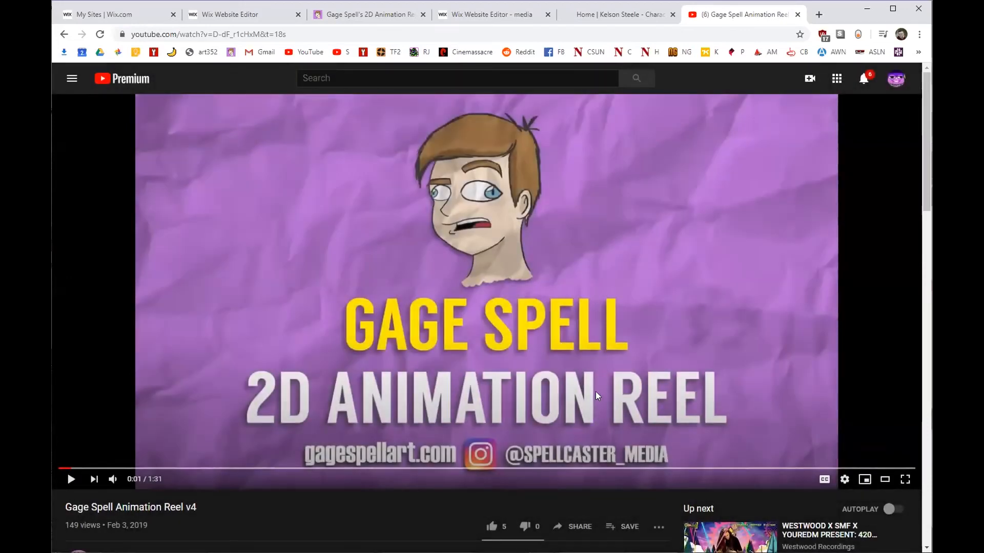
pyautogui.click(280, 36)
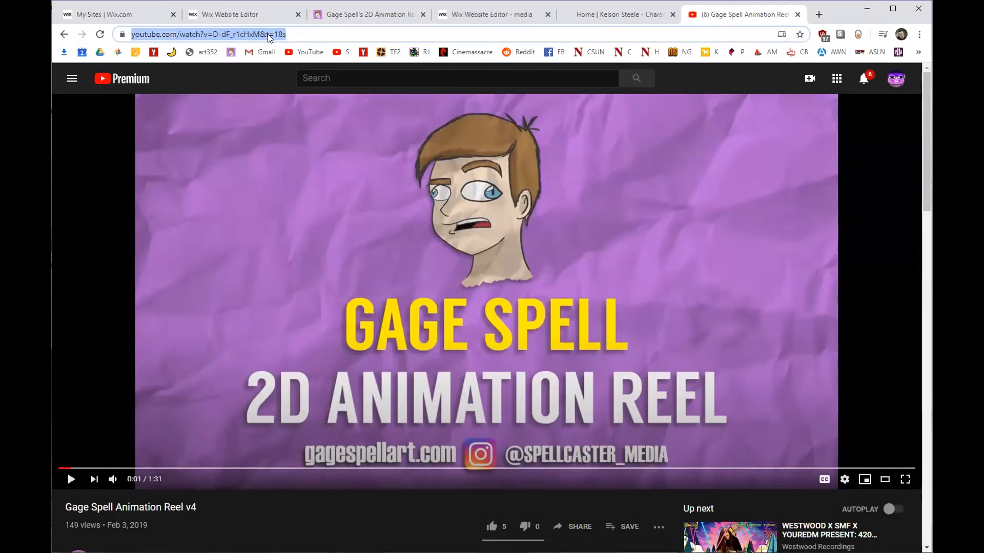
pyautogui.press('End')
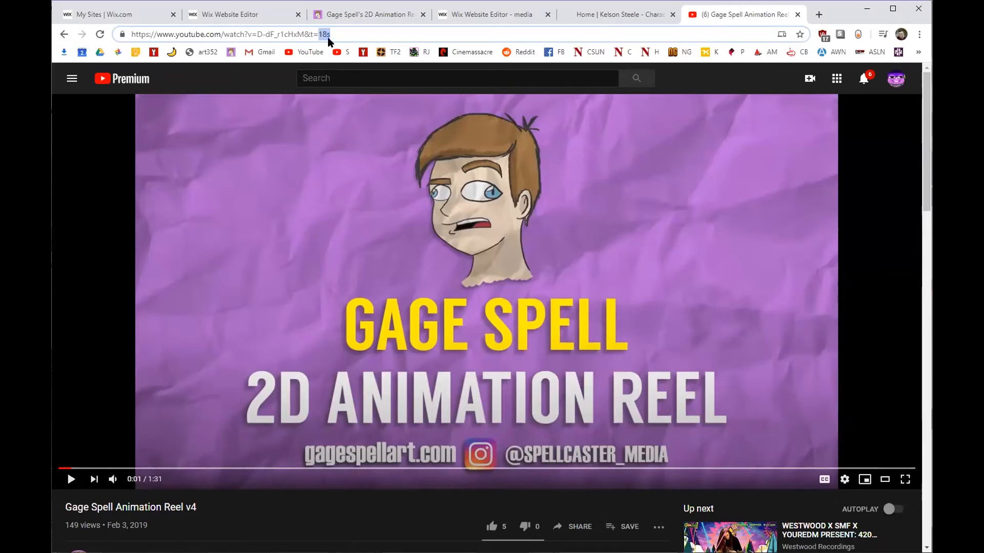
pyautogui.click(206, 35)
# Copy the reel's short share link and return to the Wix editor.
pyautogui.click(565, 532)
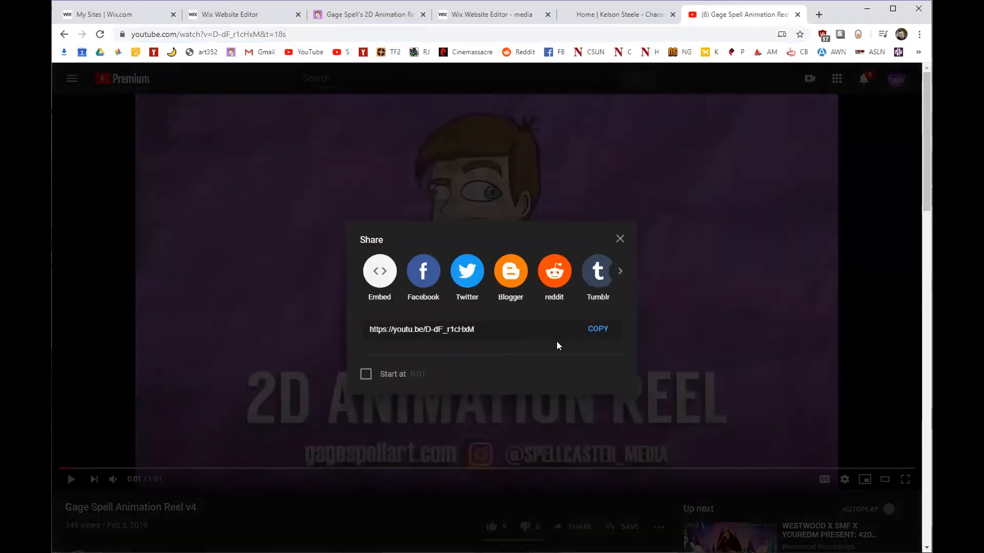
pyautogui.click(597, 329)
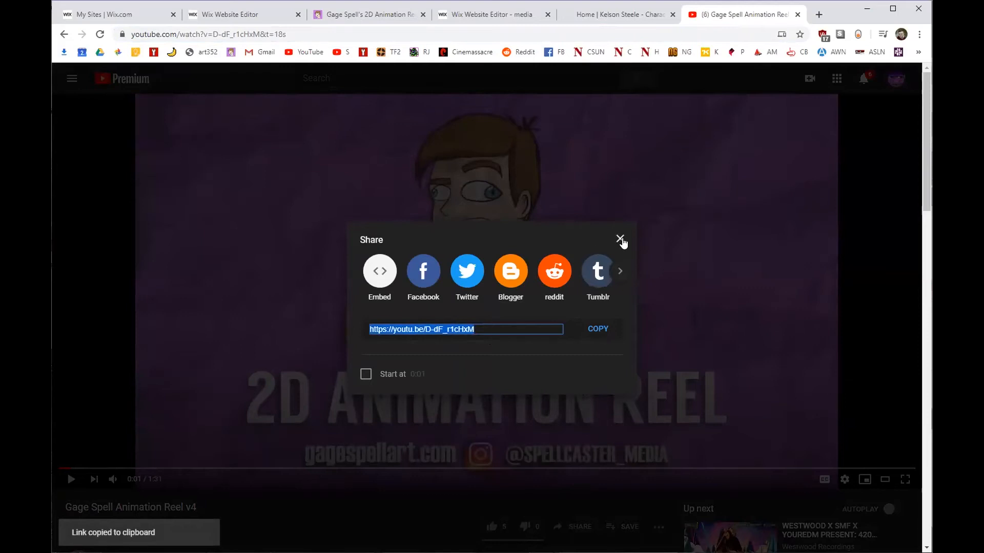
pyautogui.click(620, 239)
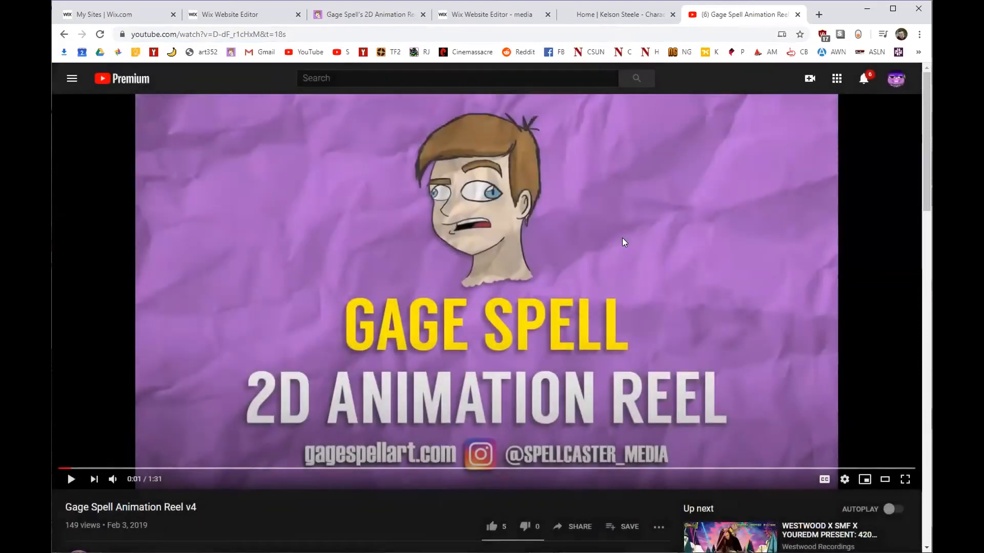
pyautogui.click(245, 15)
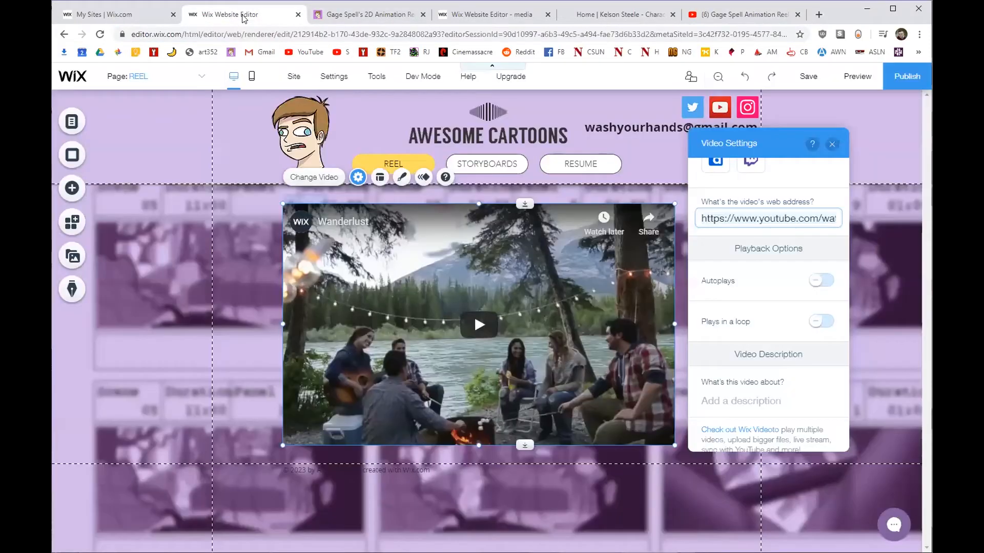
# Paste the youtu.be reel link as the player's video address, then preview the REEL page.
pyautogui.tripleClick(796, 220)
pyautogui.hotkey('ctrl', 'v')
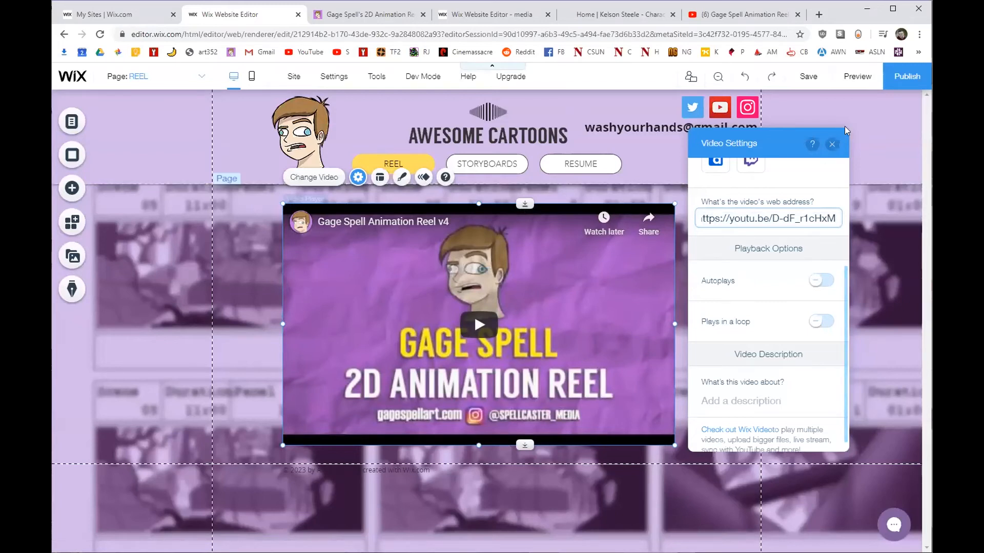
pyautogui.click(832, 144)
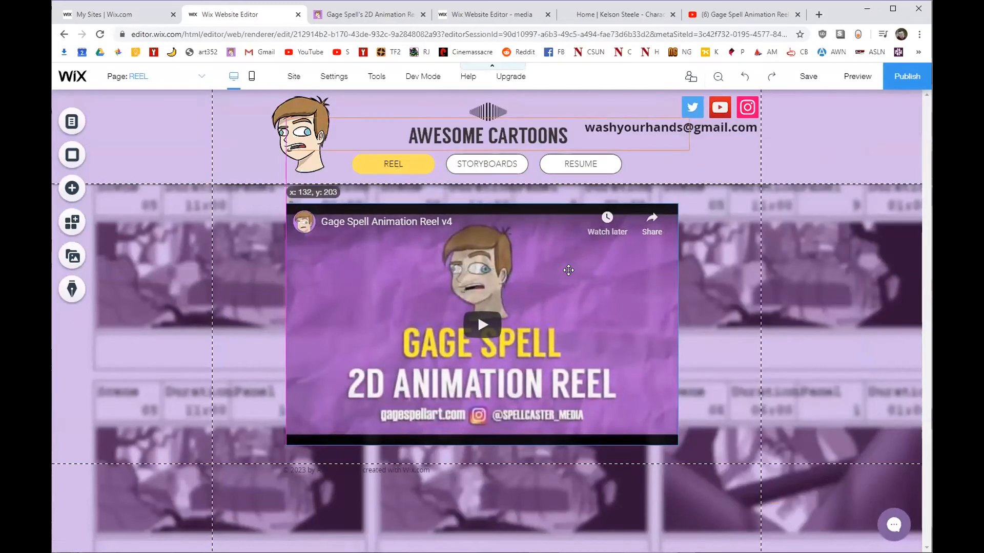
pyautogui.click(863, 76)
# Play the embedded Gage Spell reel in preview, then go back to editing the REEL page.
pyautogui.moveTo(818, 82)
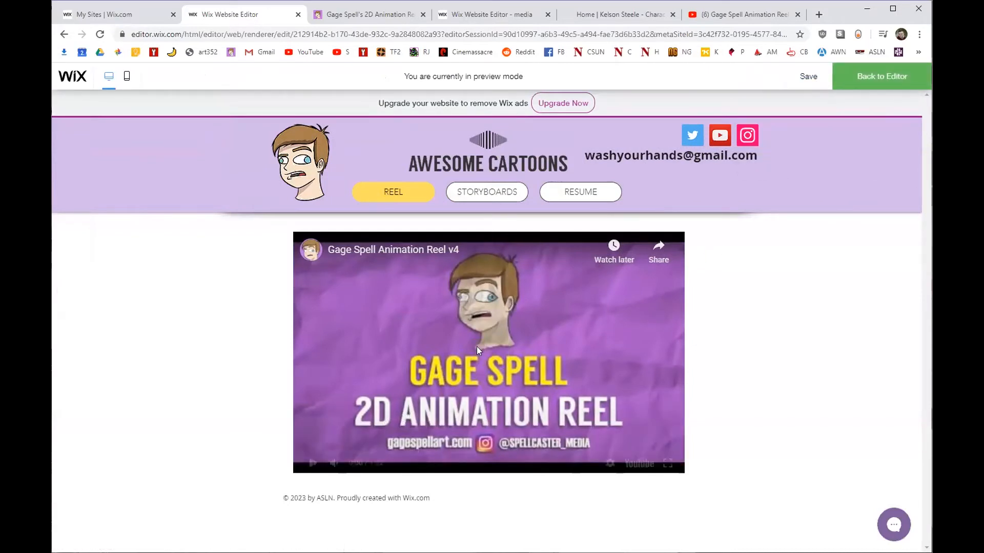
pyautogui.click(478, 347)
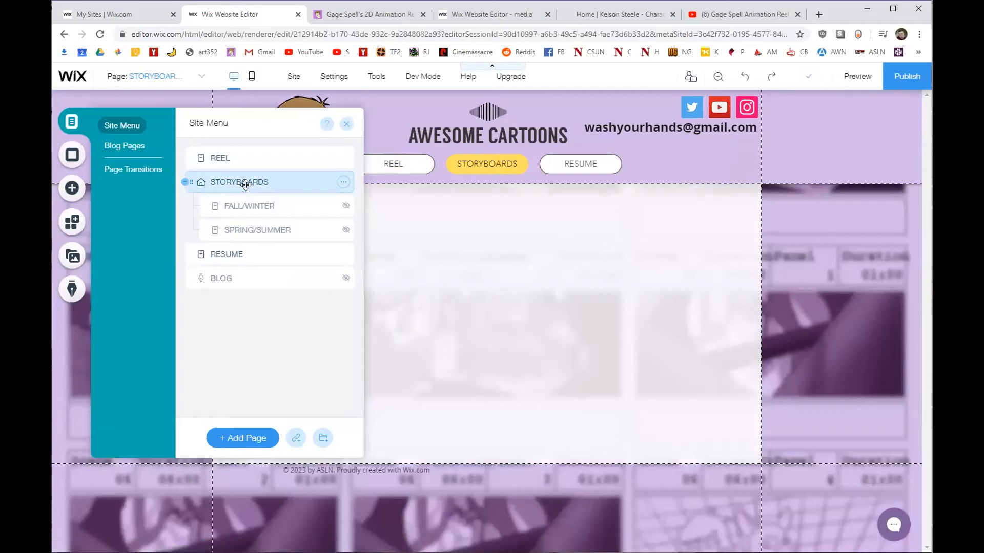
pyautogui.click(348, 125)
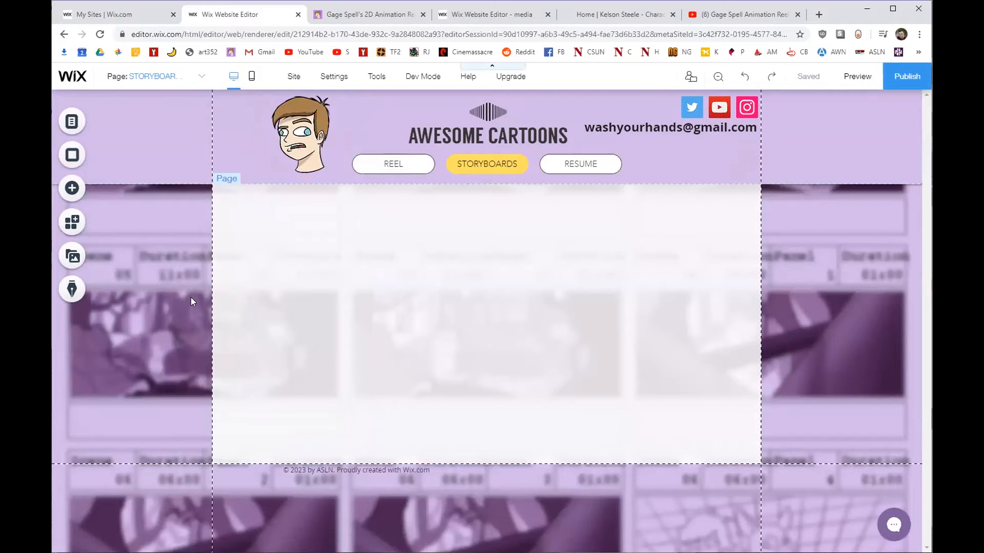
pyautogui.click(72, 115)
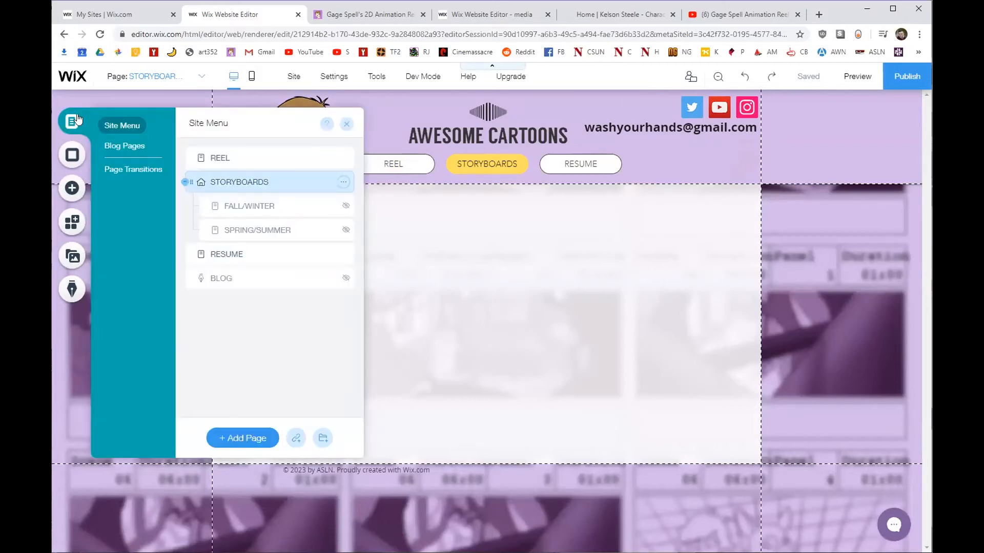
pyautogui.click(206, 157)
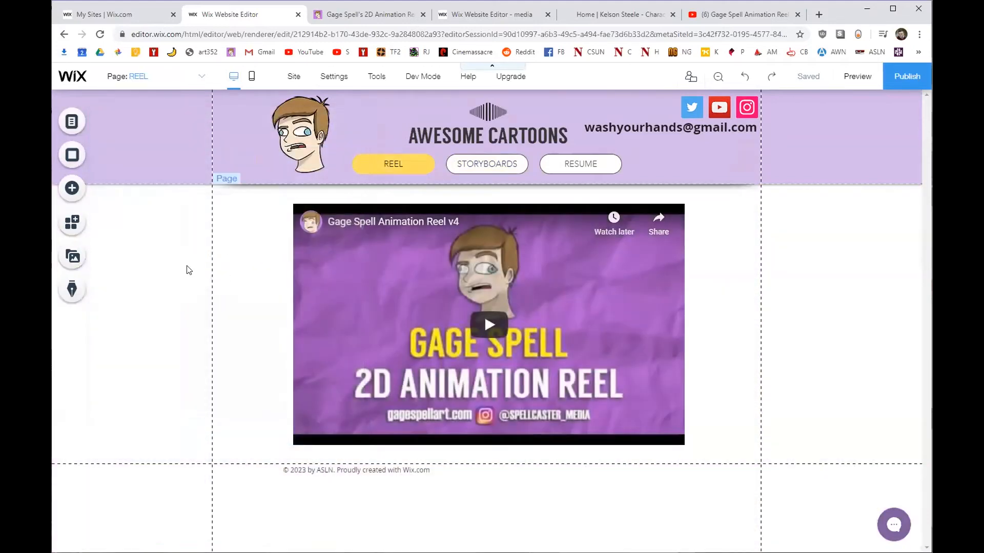
pyautogui.rightClick(187, 268)
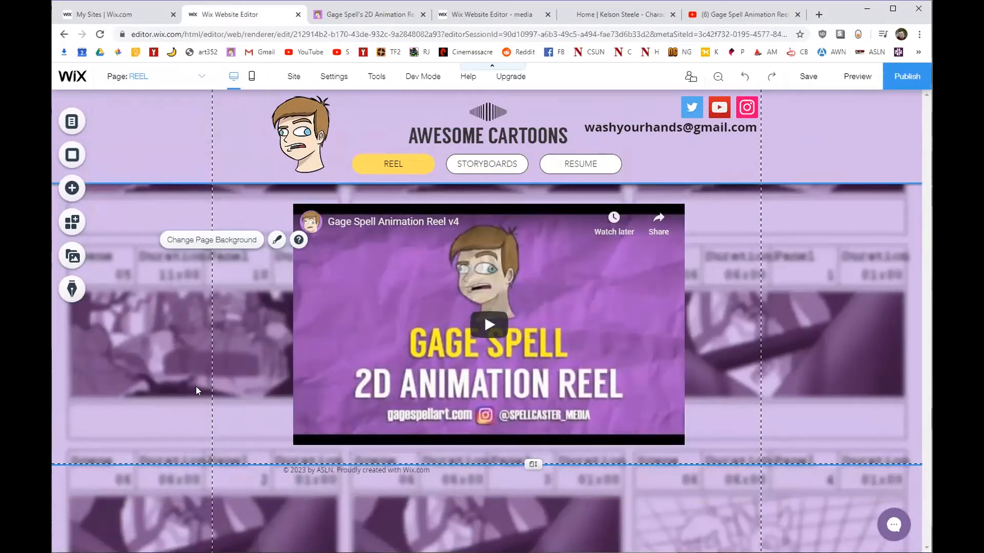
pyautogui.rightClick(243, 286)
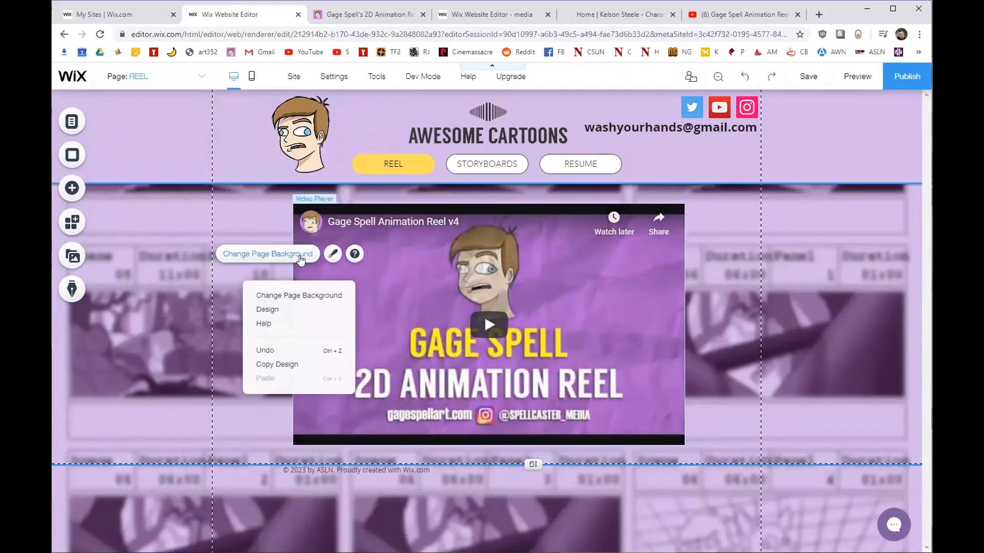
pyautogui.click(333, 255)
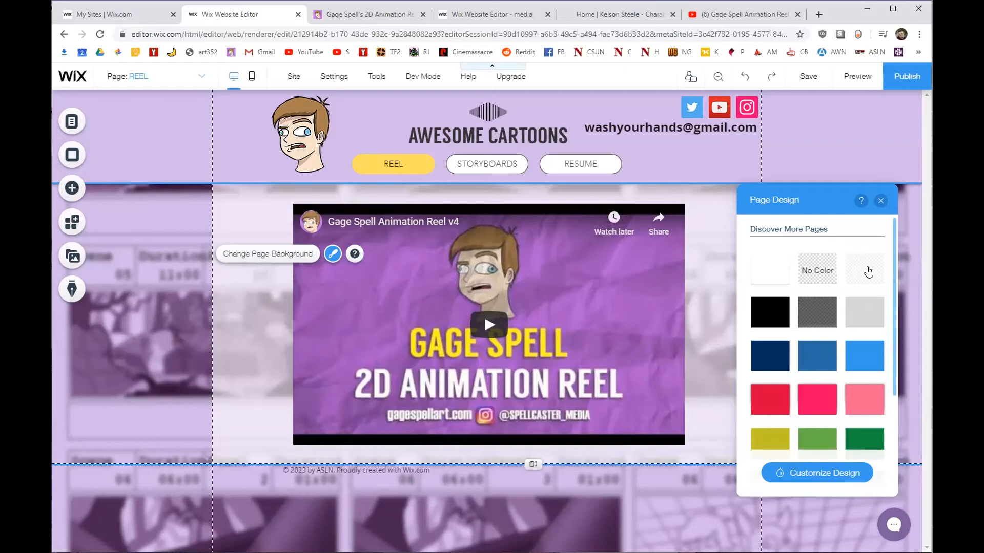
pyautogui.click(881, 201)
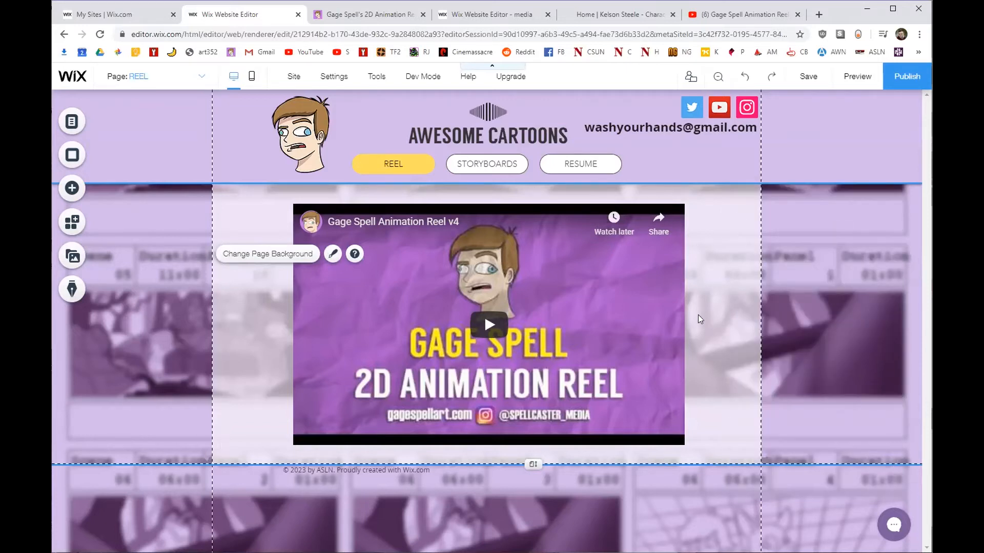
pyautogui.click(73, 122)
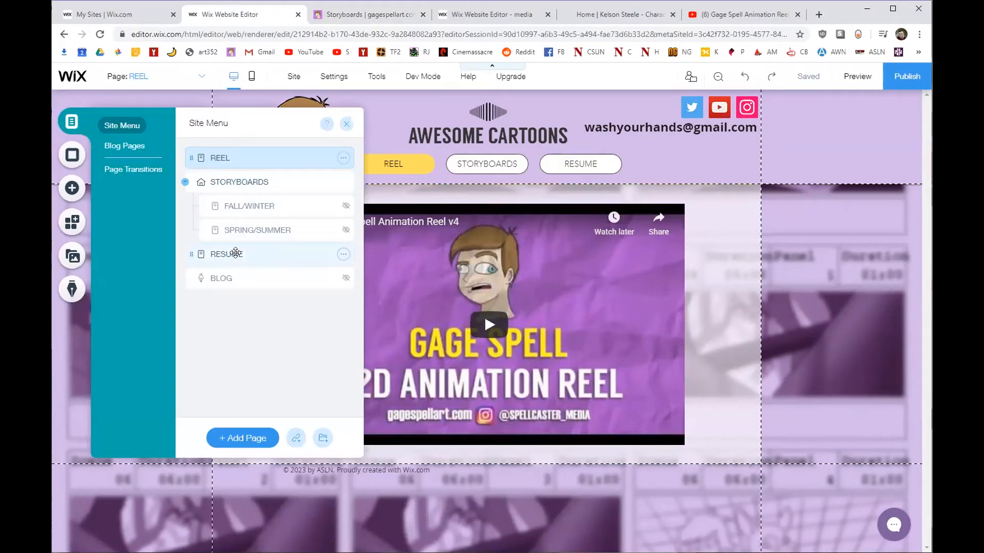
# Switch to the RESUME page and delete its placeholder About Us image and paragraph.
pyautogui.click(236, 254)
pyautogui.click(347, 124)
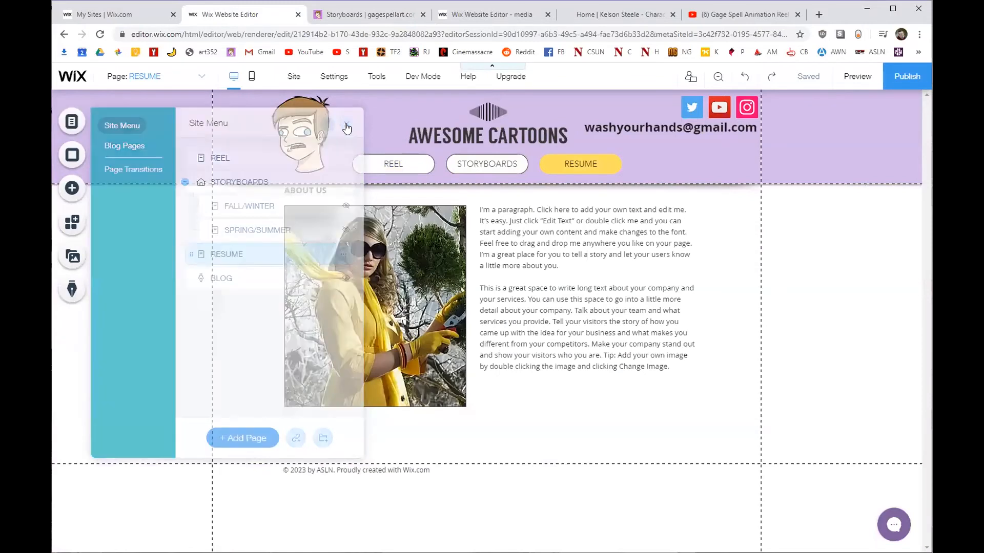
pyautogui.moveTo(276, 438); pyautogui.dragTo(687, 194)
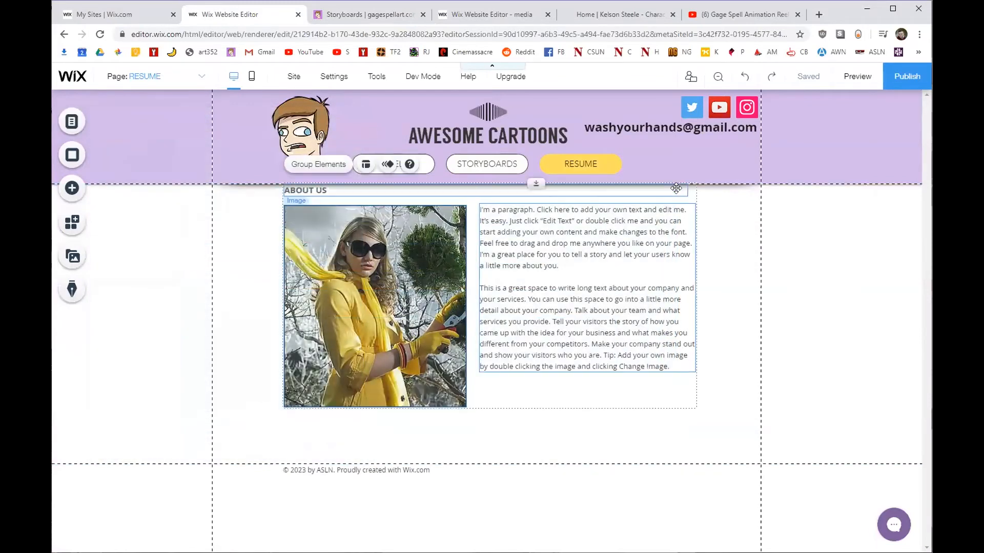
pyautogui.press('Delete')
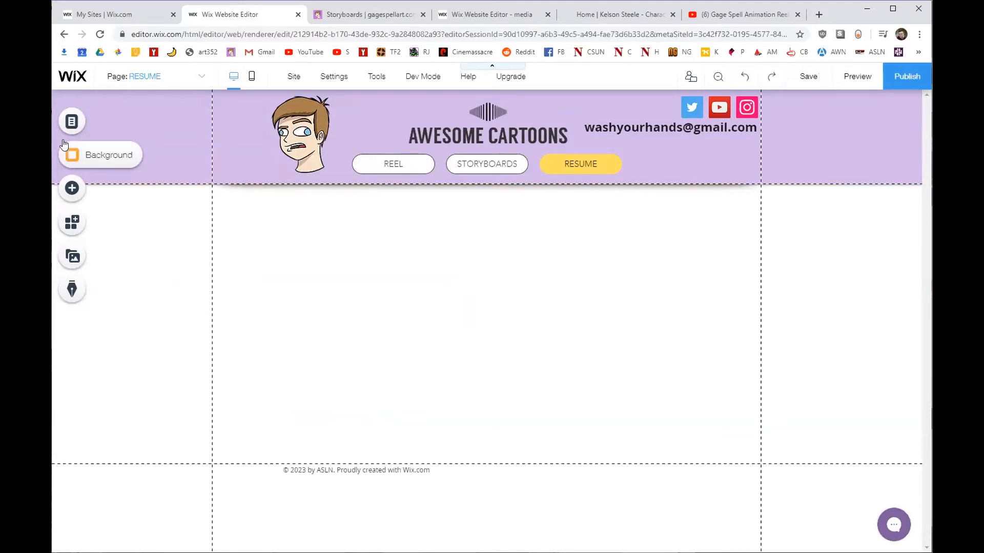
pyautogui.click(71, 122)
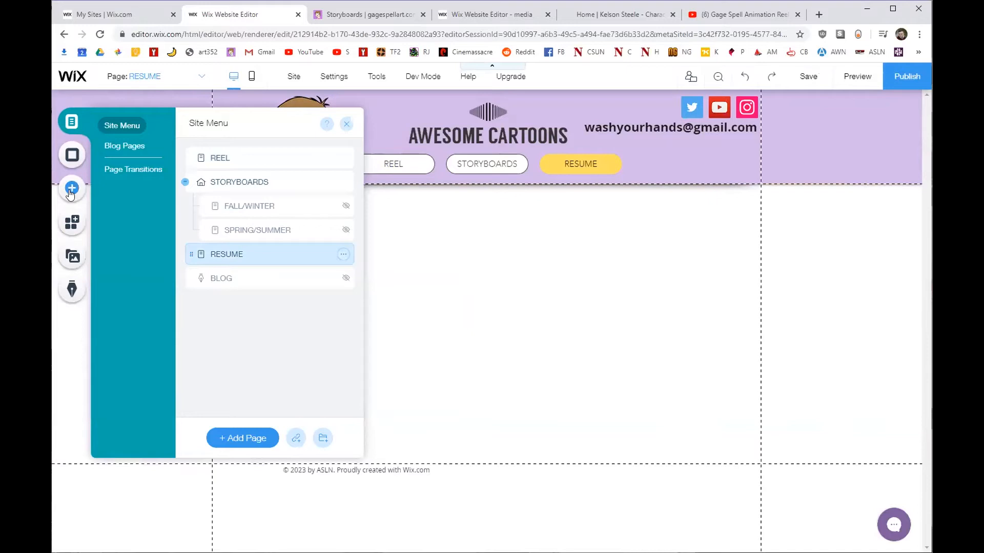
pyautogui.click(72, 222)
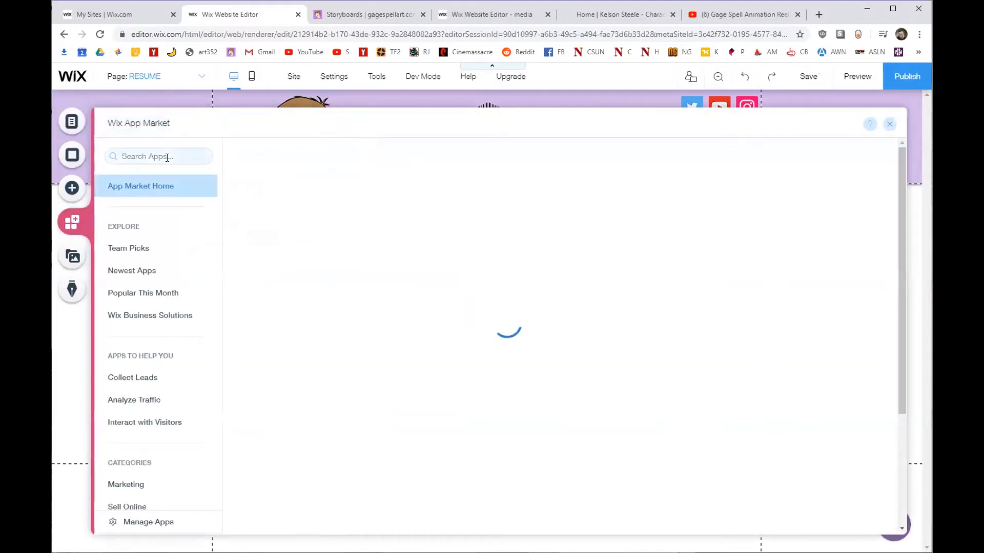
# Search the App Market for 'pdf' and add the PDF Viewer app to the page.
pyautogui.click(165, 157)
pyautogui.write('pdf')
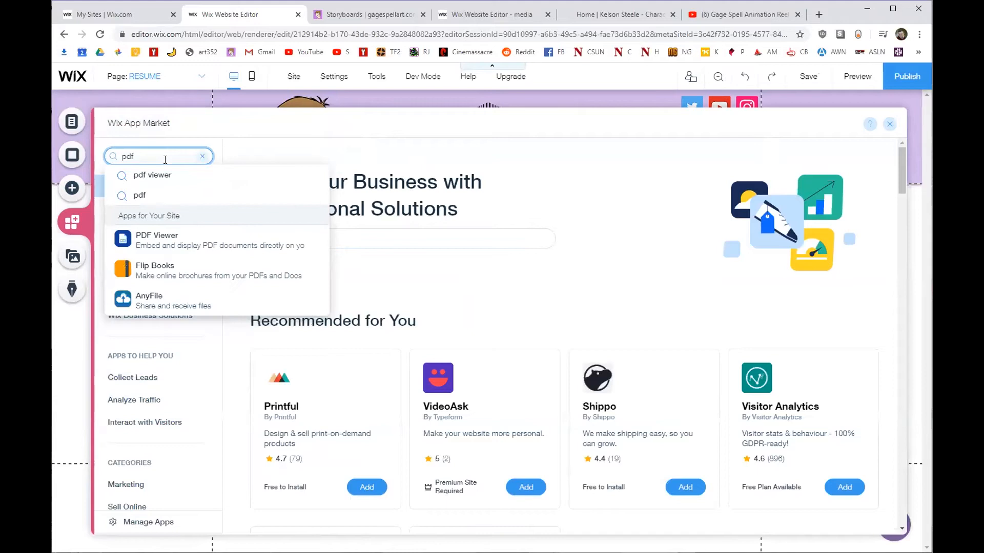
pyautogui.click(160, 238)
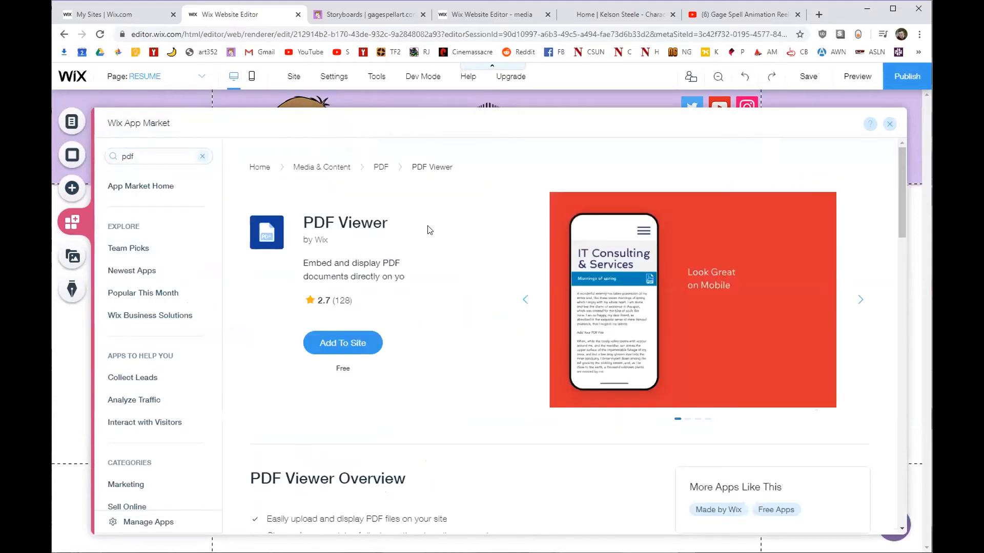
pyautogui.click(376, 342)
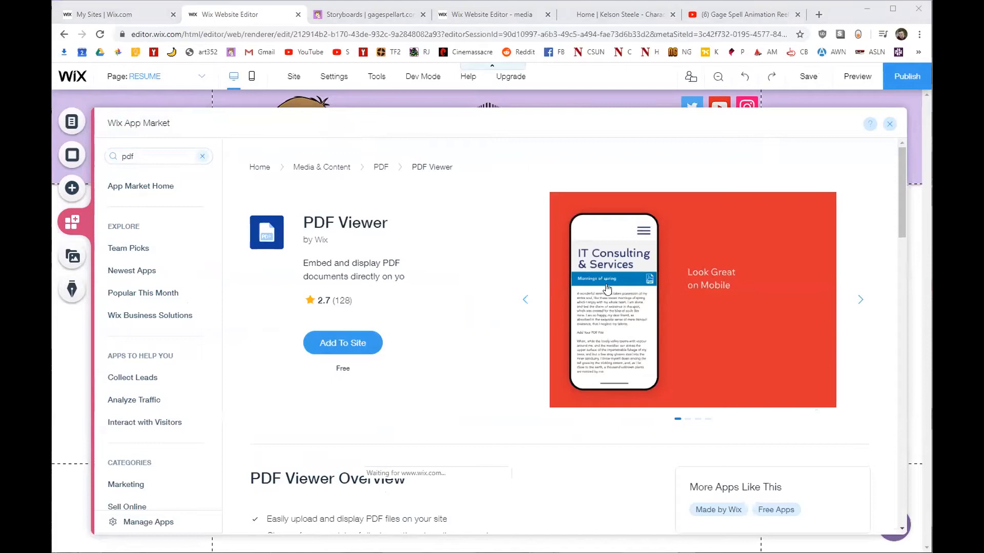
# Place the PDF Viewer just below the header and stretch it wide on both sides.
pyautogui.moveTo(510, 285); pyautogui.dragTo(513, 306)
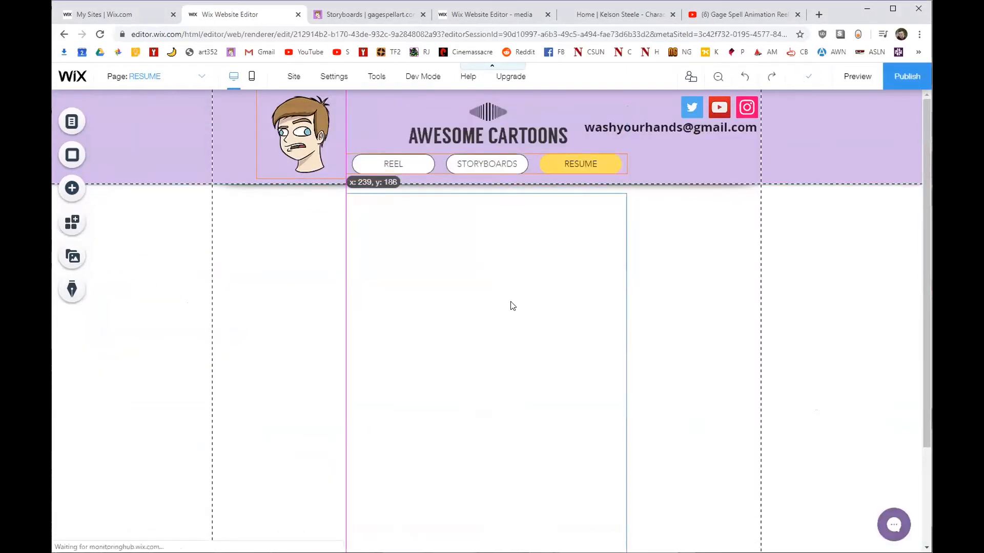
pyautogui.moveTo(626, 407); pyautogui.dragTo(757, 405)
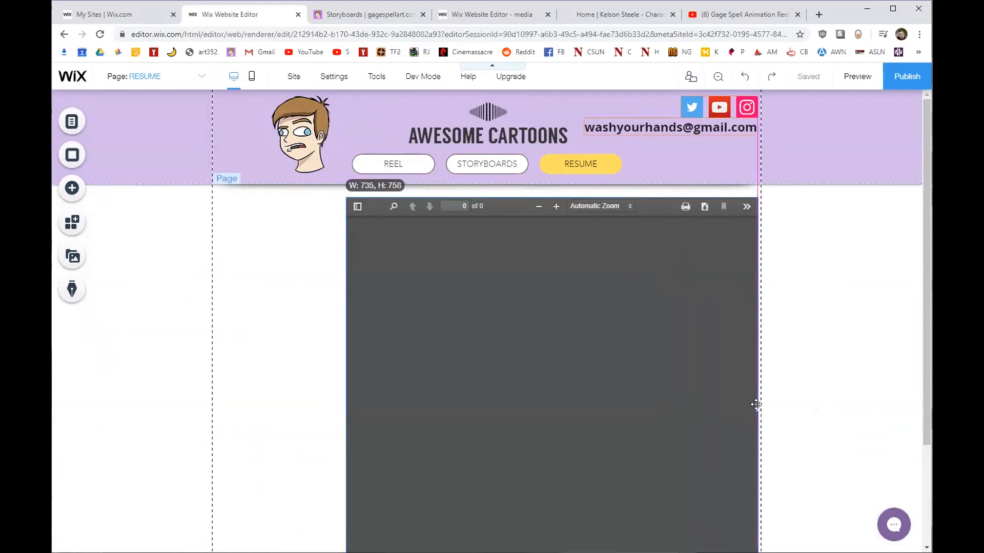
pyautogui.moveTo(345, 410); pyautogui.dragTo(224, 407)
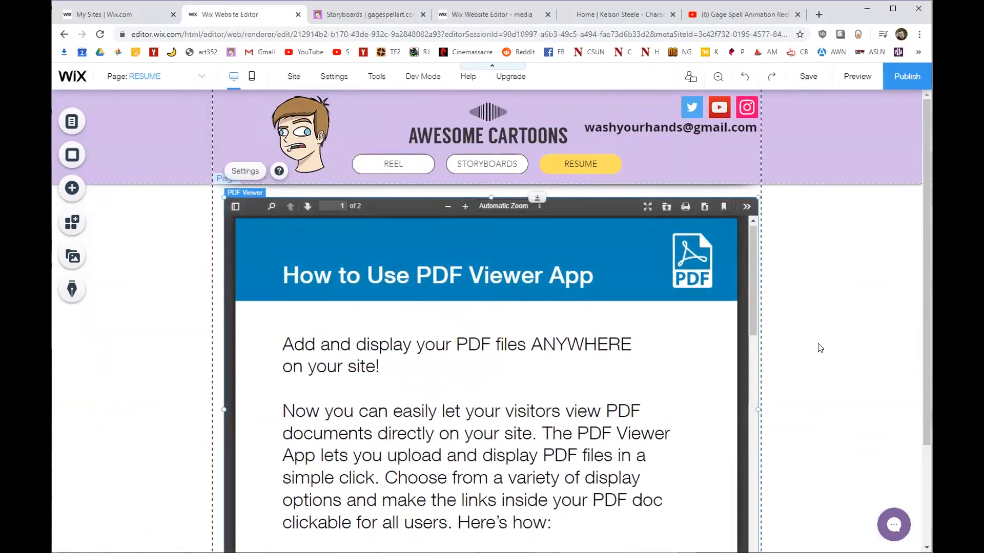
pyautogui.click(369, 15)
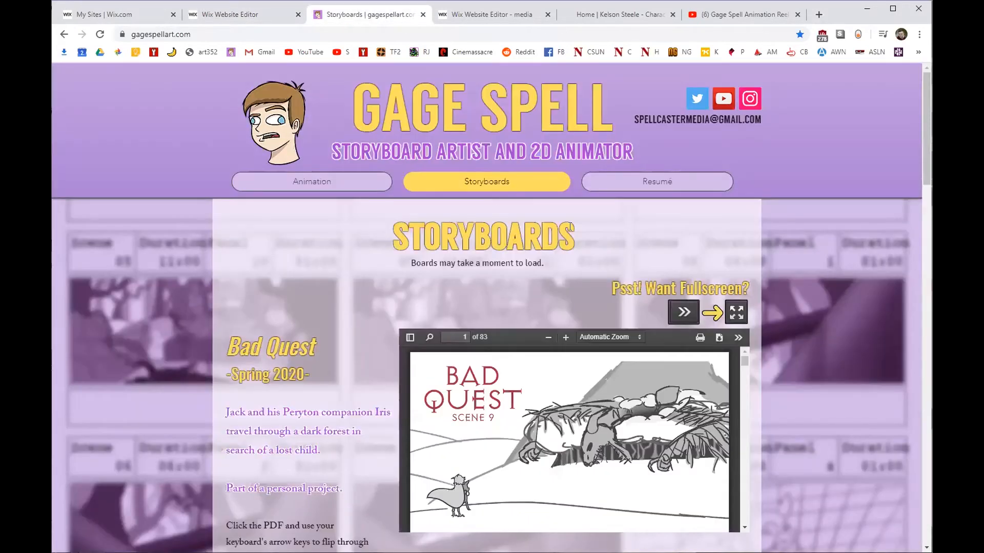
# Open the live Résumé page and look over its header and Resumé heading.
pyautogui.click(648, 183)
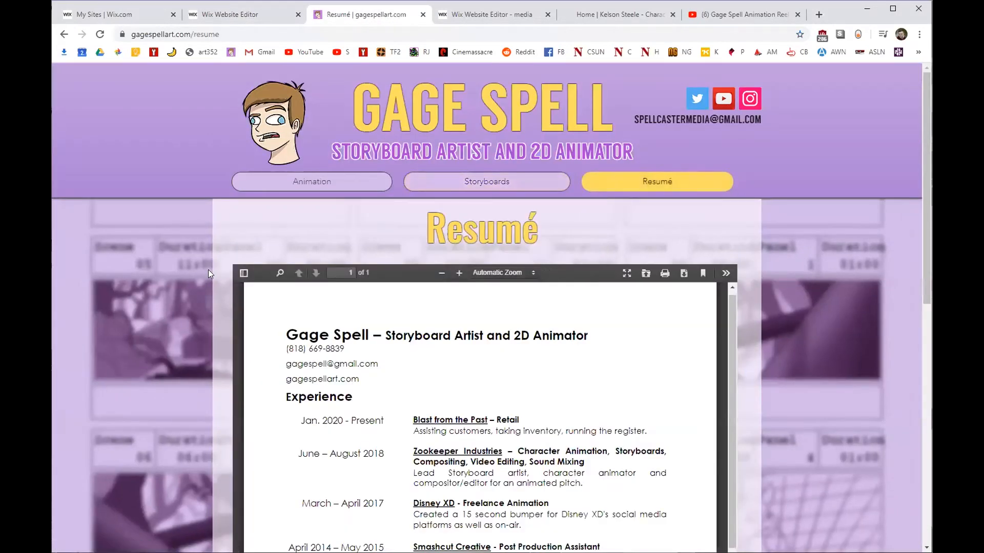
pyautogui.scroll(-4, 175, 263)
pyautogui.scroll(1, 174, 262)
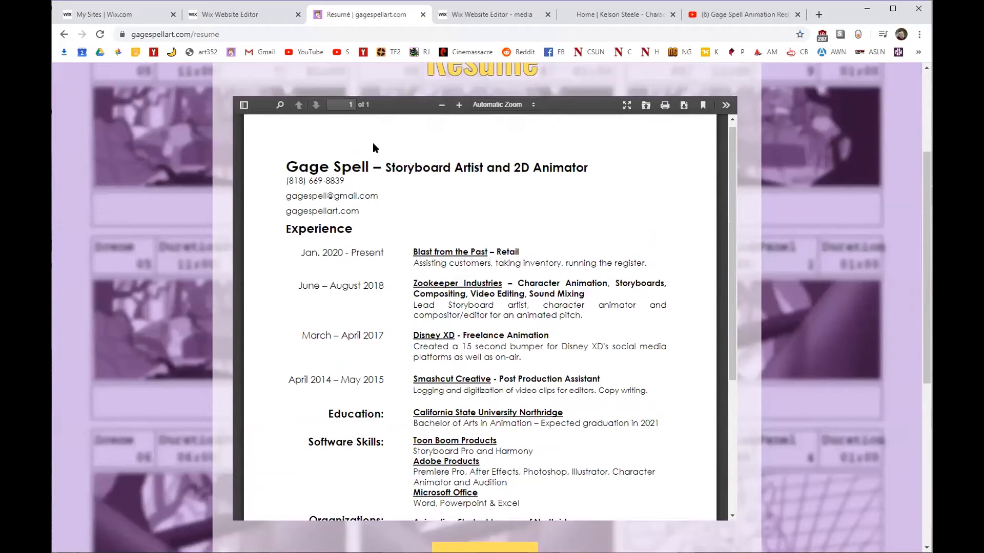
pyautogui.scroll(1, 147, 186)
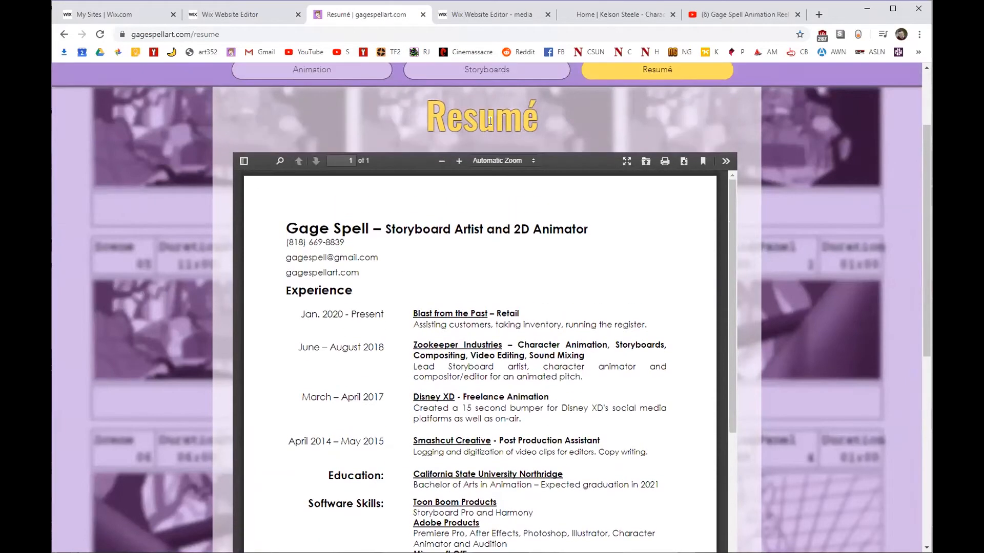
pyautogui.moveTo(428, 110); pyautogui.dragTo(541, 114)
pyautogui.scroll(2, 474, 113)
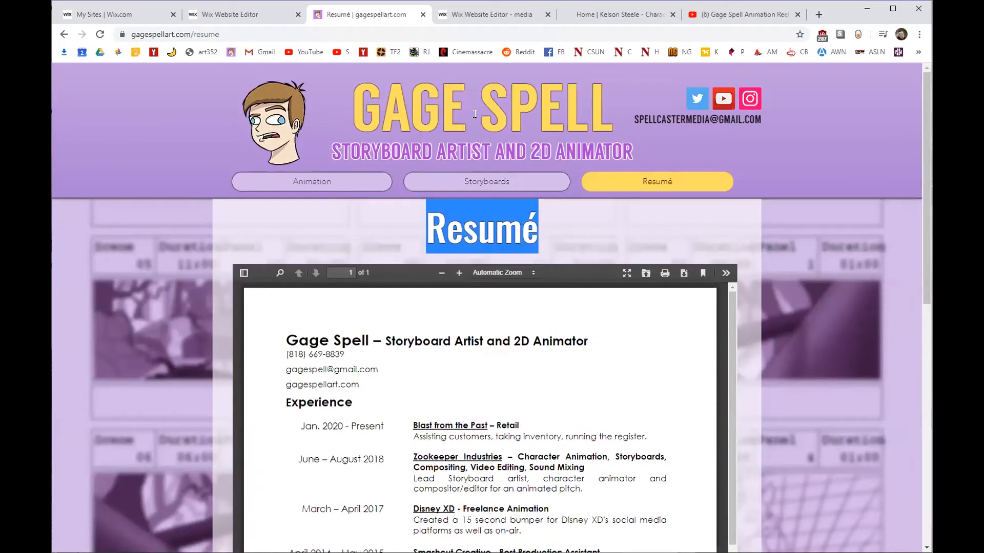
pyautogui.moveTo(375, 108); pyautogui.dragTo(531, 118)
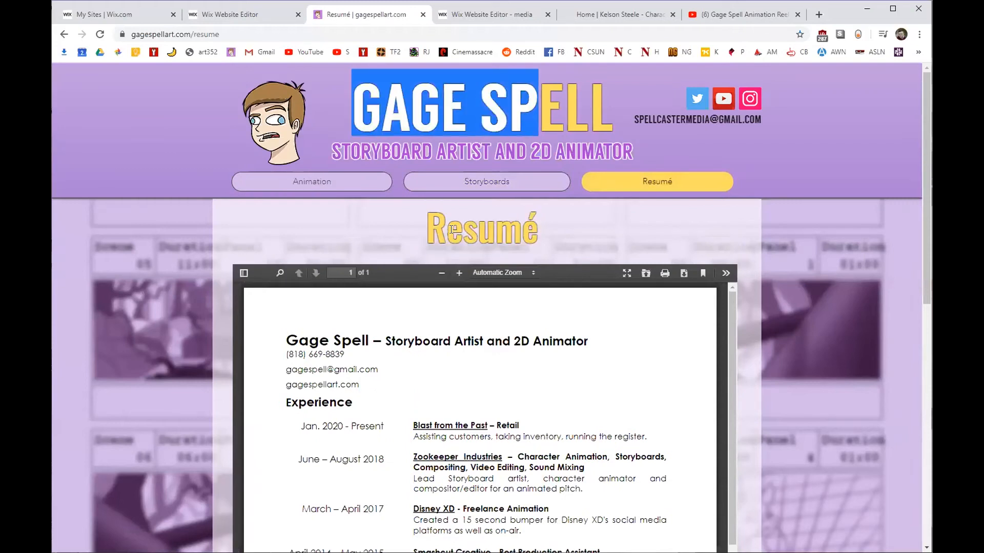
pyautogui.moveTo(461, 230); pyautogui.dragTo(549, 231)
pyautogui.click(510, 224)
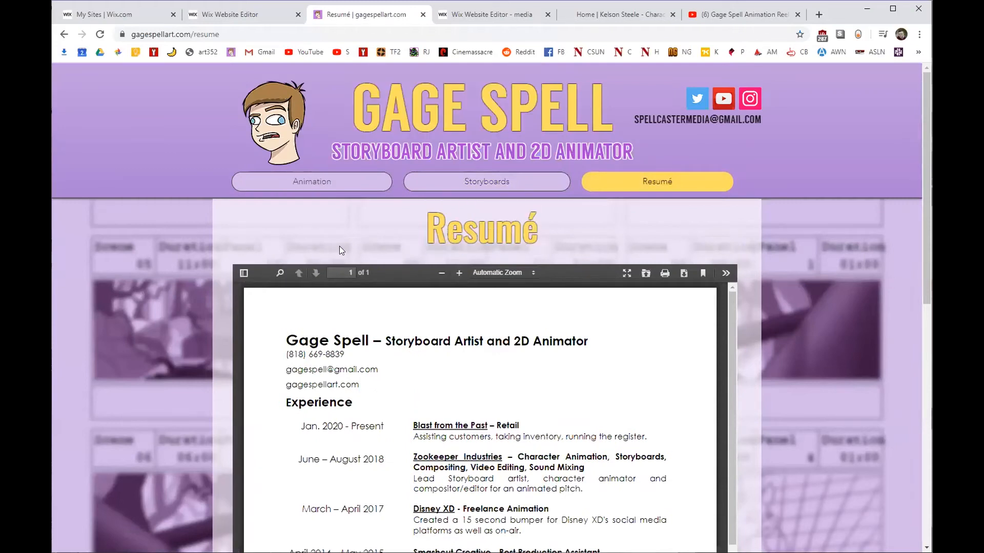
# Scroll through the embedded résumé PDF, then return to the Wix editor.
pyautogui.scroll(-2, 205, 223)
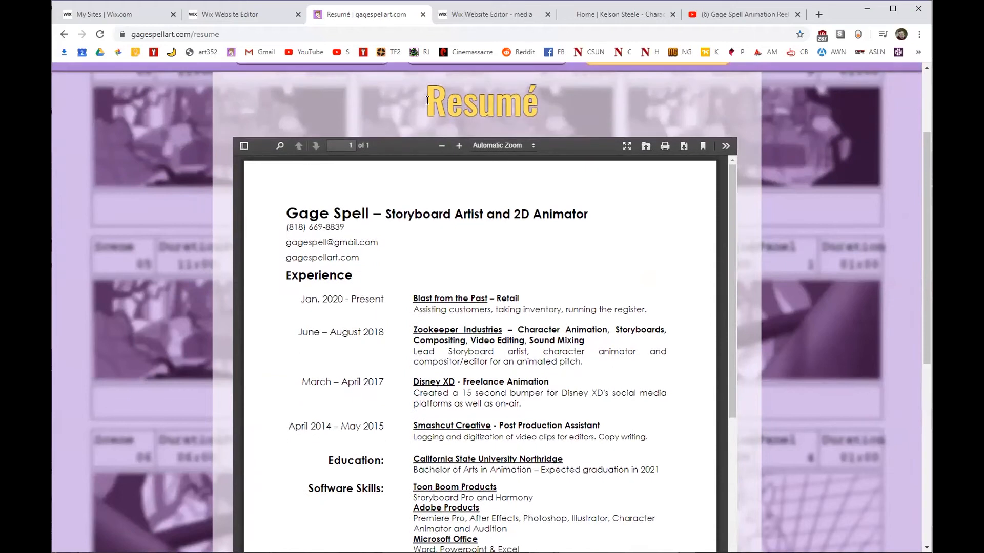
pyautogui.scroll(-1, 219, 213)
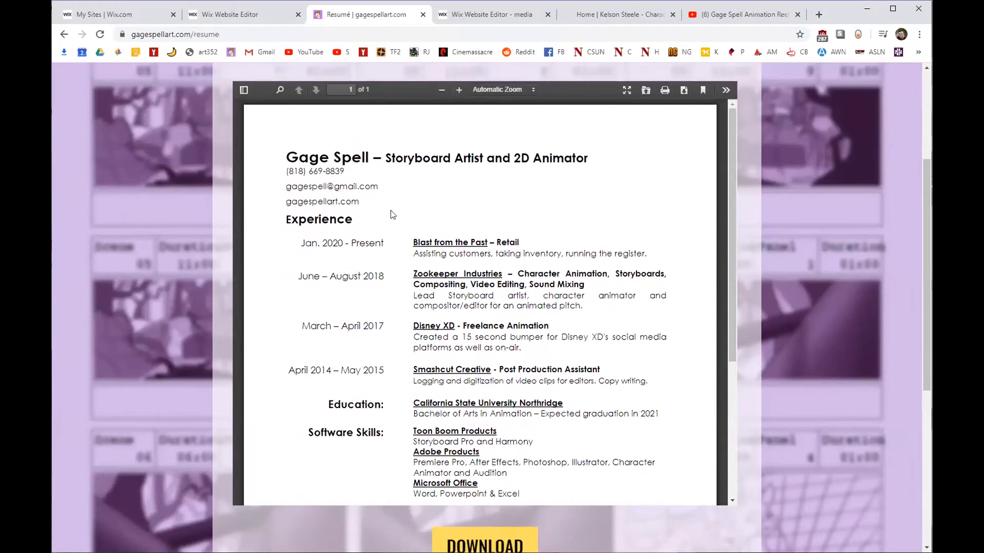
pyautogui.scroll(-4, 392, 214)
pyautogui.scroll(5, 391, 256)
pyautogui.click(248, 17)
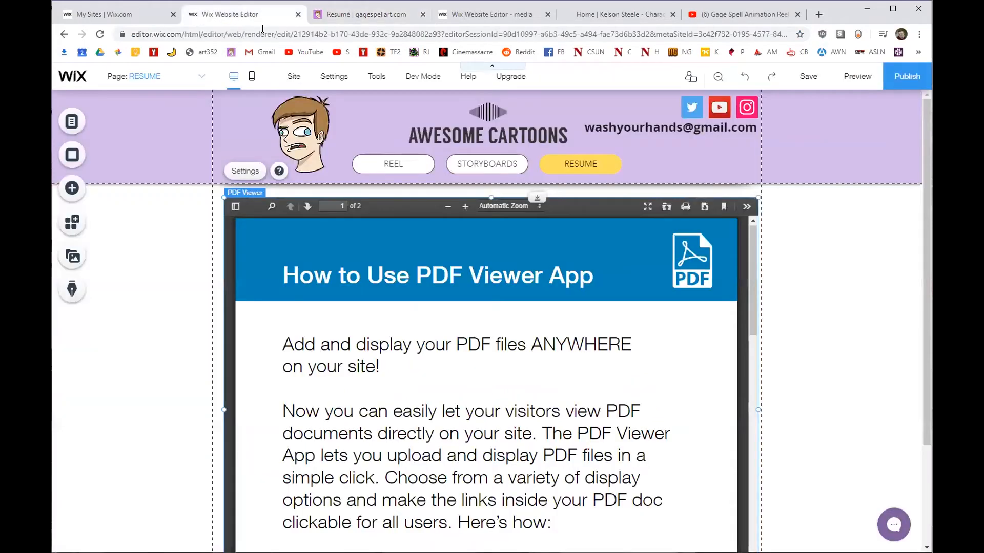
# Nudge the RESUME page's PDF viewer lower and set it to show the résumé document.
pyautogui.moveTo(376, 227); pyautogui.dragTo(373, 241)
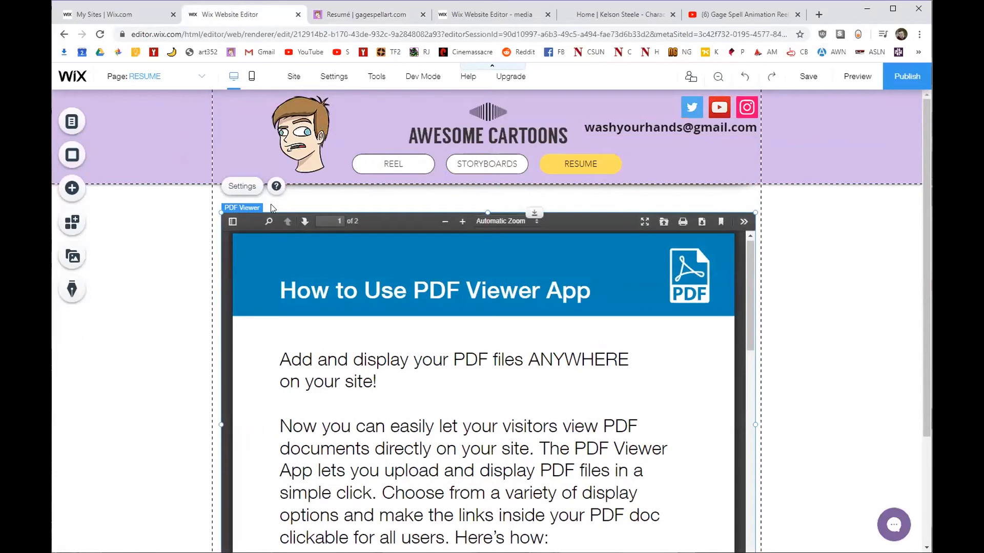
pyautogui.click(242, 186)
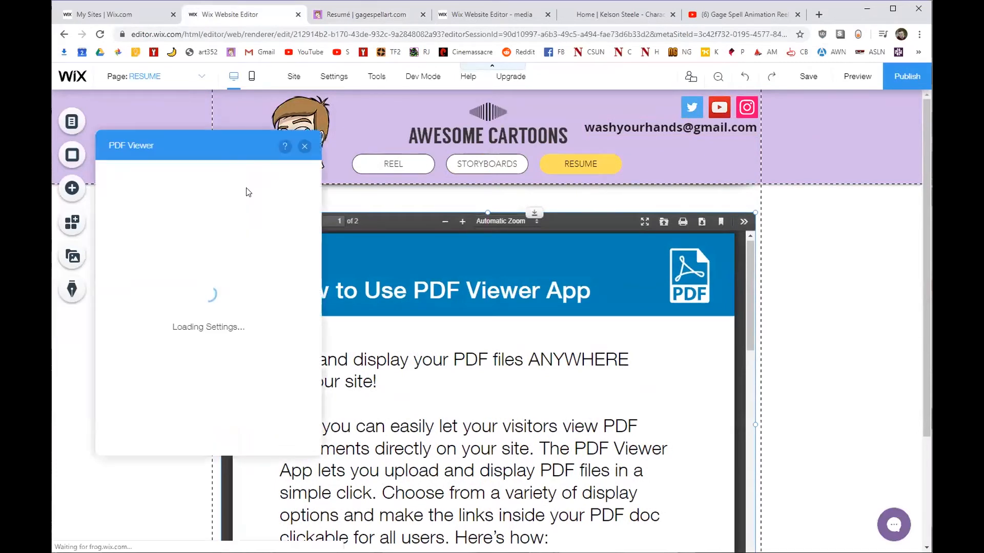
pyautogui.click(225, 260)
pyautogui.press('Escape')
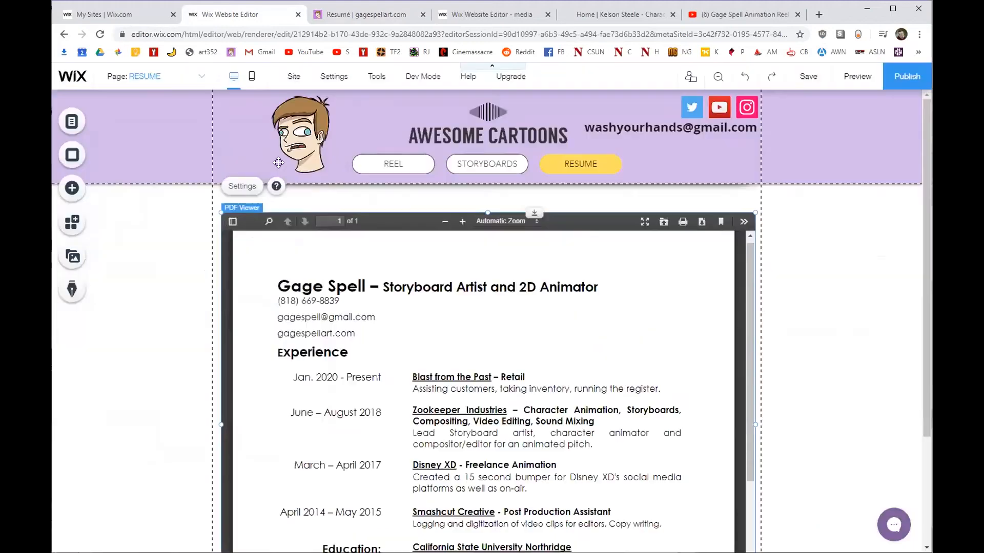
pyautogui.scroll(-3, 179, 277)
pyautogui.scroll(2, 179, 277)
pyautogui.scroll(-3, 240, 269)
# Narrow the PDF viewer from its left edge, shift it slightly left, and switch to the live résumé page.
pyautogui.moveTo(221, 281); pyautogui.dragTo(244, 280)
pyautogui.moveTo(483, 290); pyautogui.dragTo(470, 290)
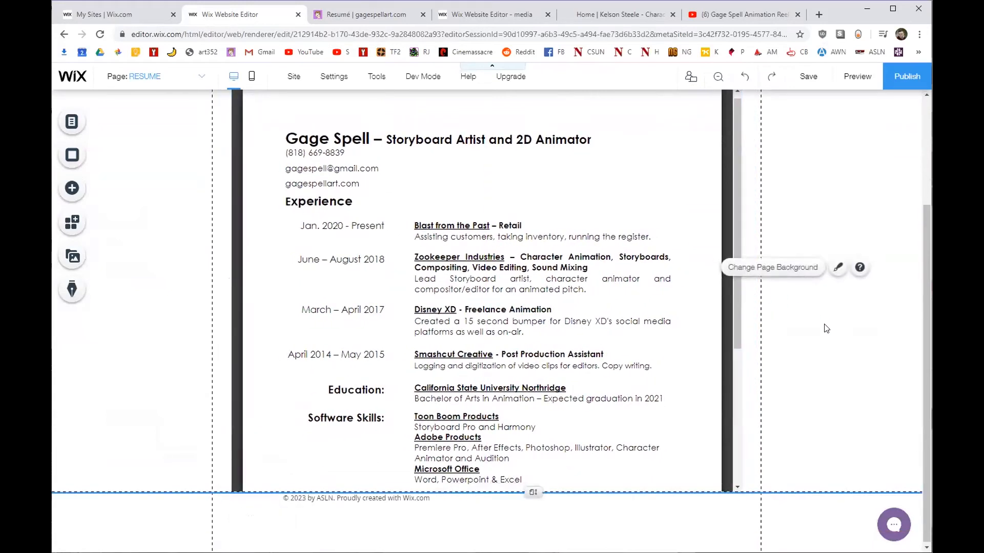
pyautogui.scroll(3, 707, 341)
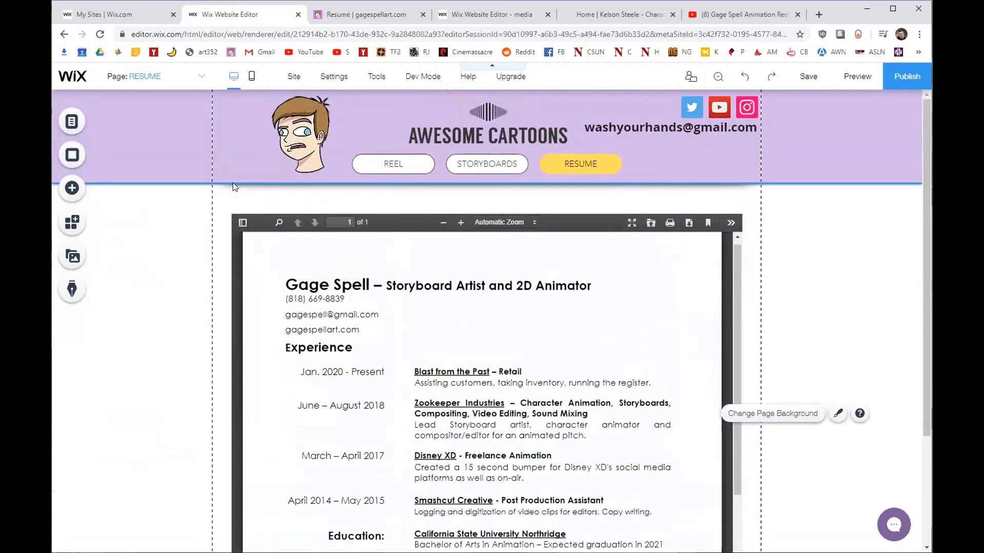
pyautogui.click(383, 14)
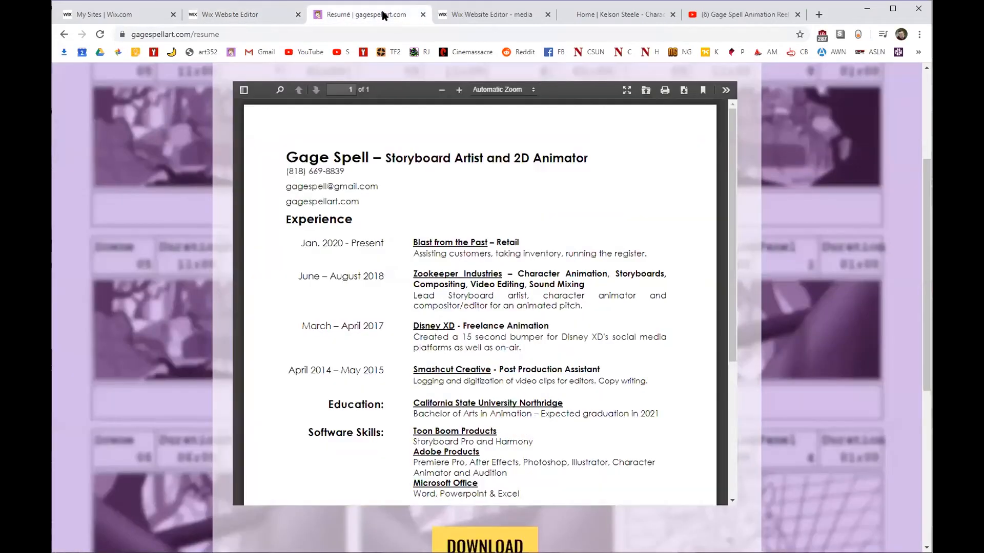
# Scroll the live résumé page, check the PDF tools menu and DOWNLOAD button, then return to Wix.
pyautogui.scroll(1, 219, 185)
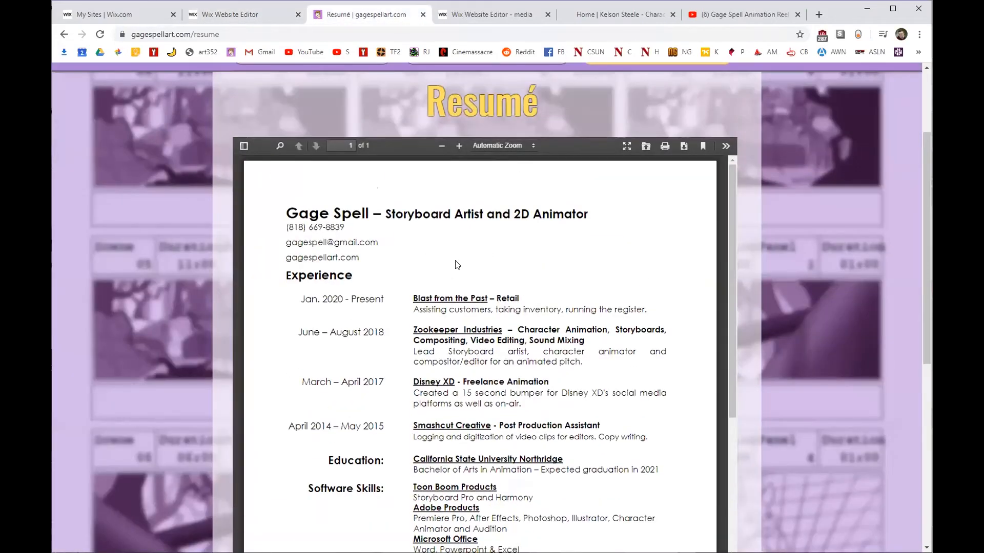
pyautogui.scroll(-2, 390, 178)
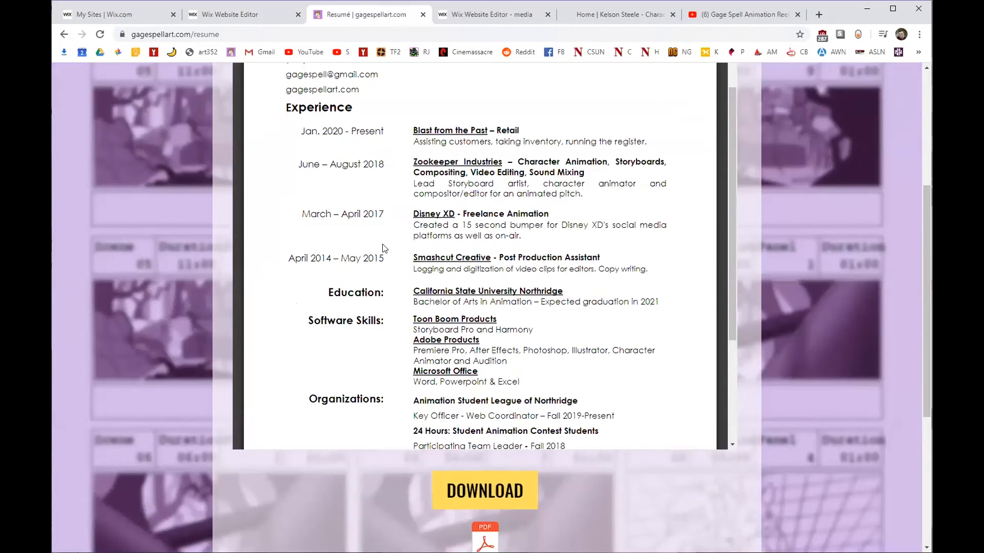
pyautogui.scroll(2, 136, 198)
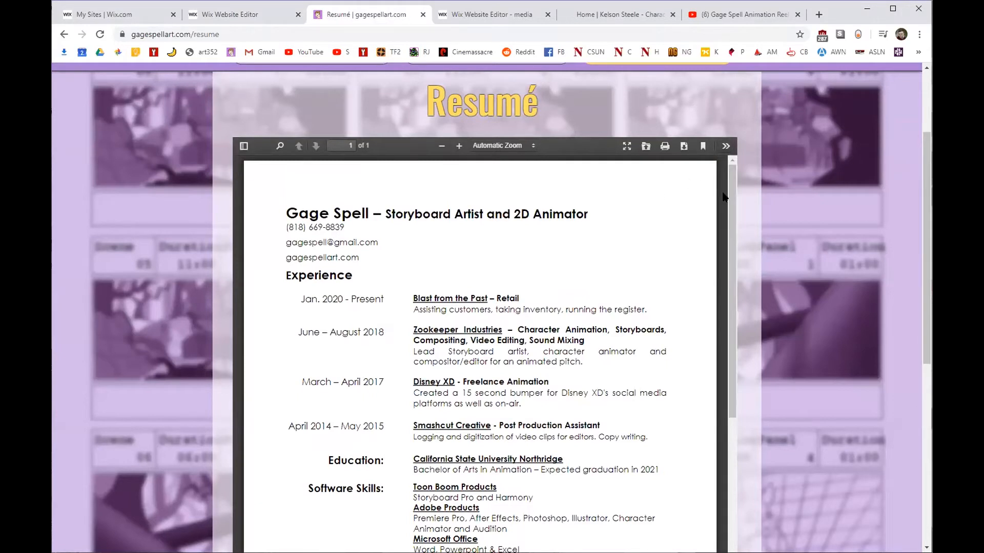
pyautogui.click(725, 148)
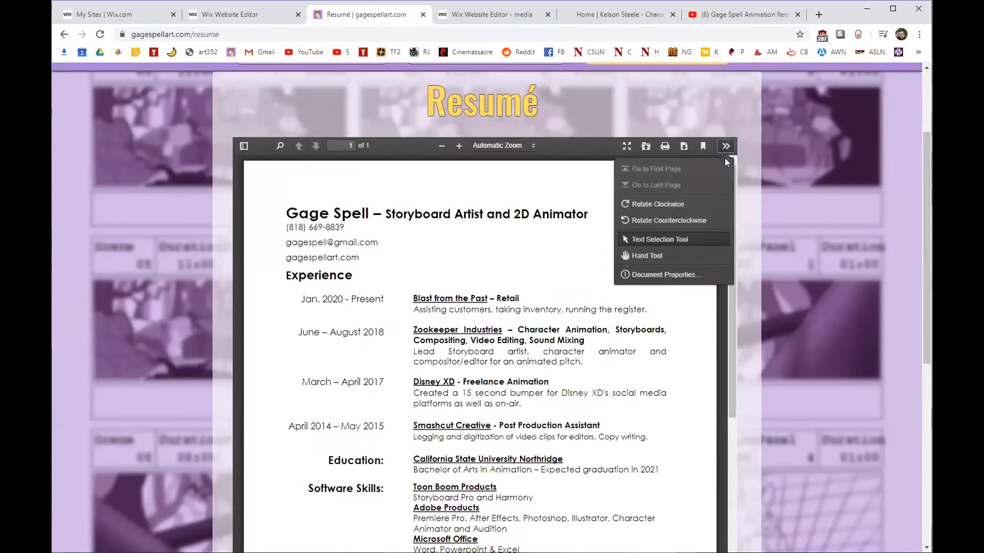
pyautogui.scroll(-1, 666, 243)
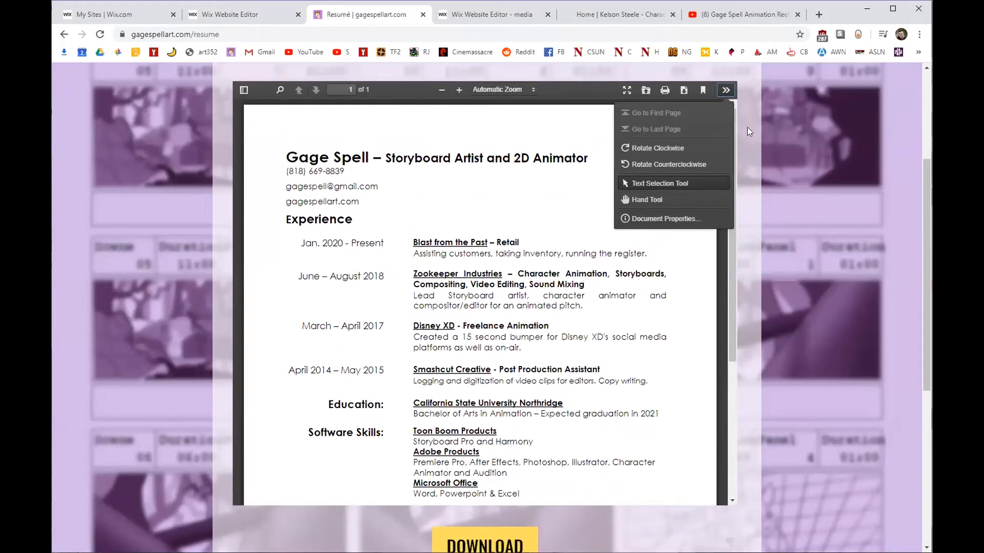
pyautogui.click(726, 91)
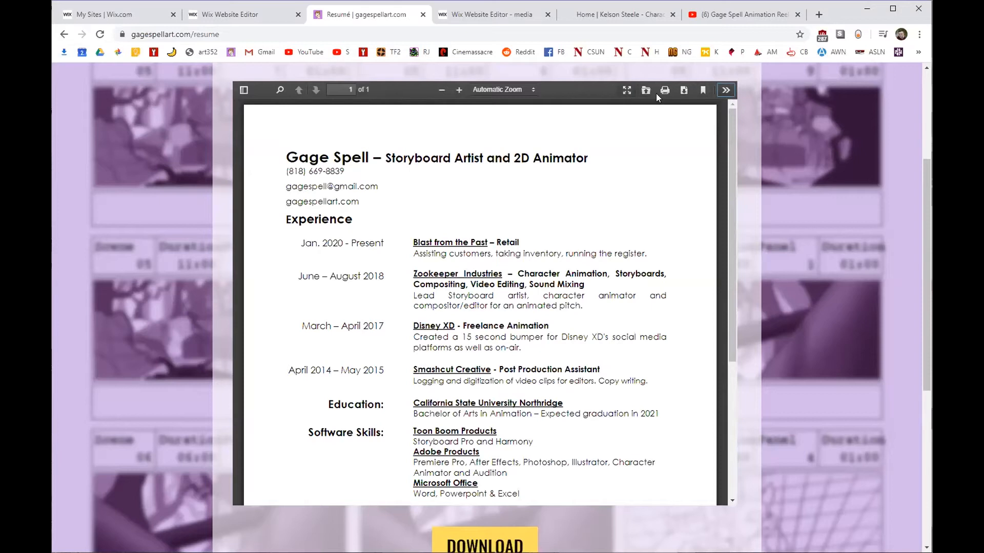
pyautogui.scroll(-4, 801, 335)
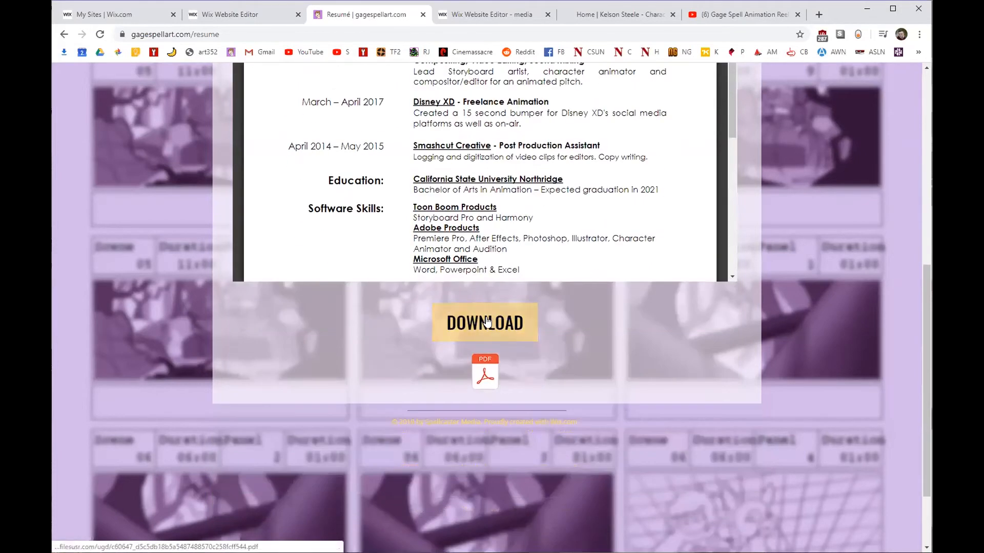
pyautogui.click(265, 14)
pyautogui.scroll(-3, 175, 259)
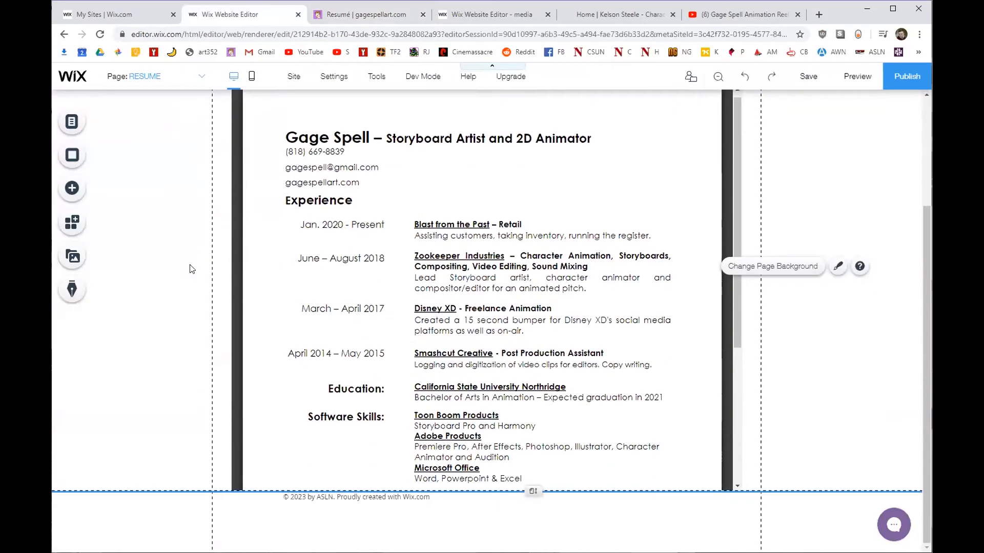
# Add a purple themed button beneath the résumé PDF viewer.
pyautogui.click(72, 188)
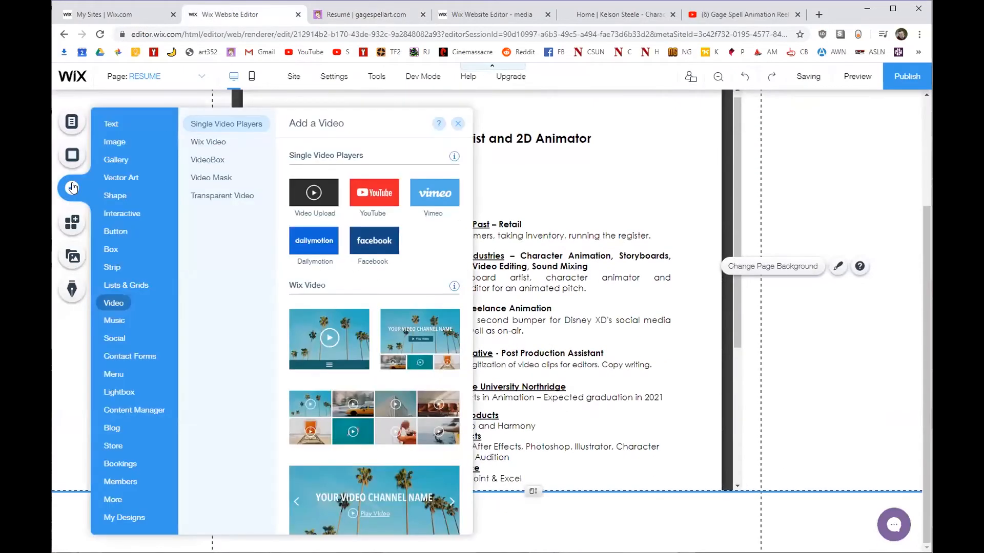
pyautogui.click(108, 231)
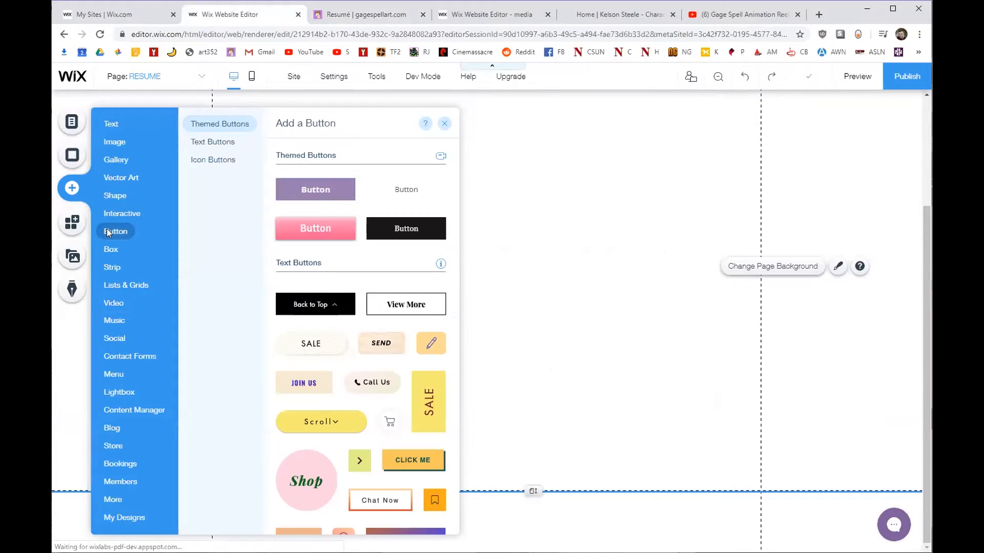
pyautogui.scroll(-2, 371, 326)
pyautogui.scroll(2, 373, 327)
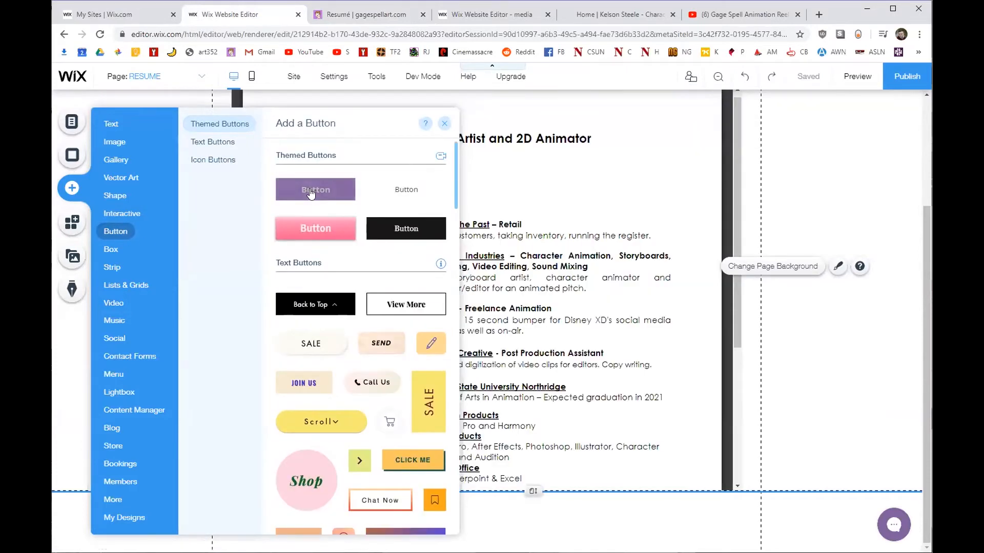
pyautogui.moveTo(507, 498); pyautogui.dragTo(473, 510)
# Enlarge the new button and centre it just above the footer.
pyautogui.scroll(-1, 287, 518)
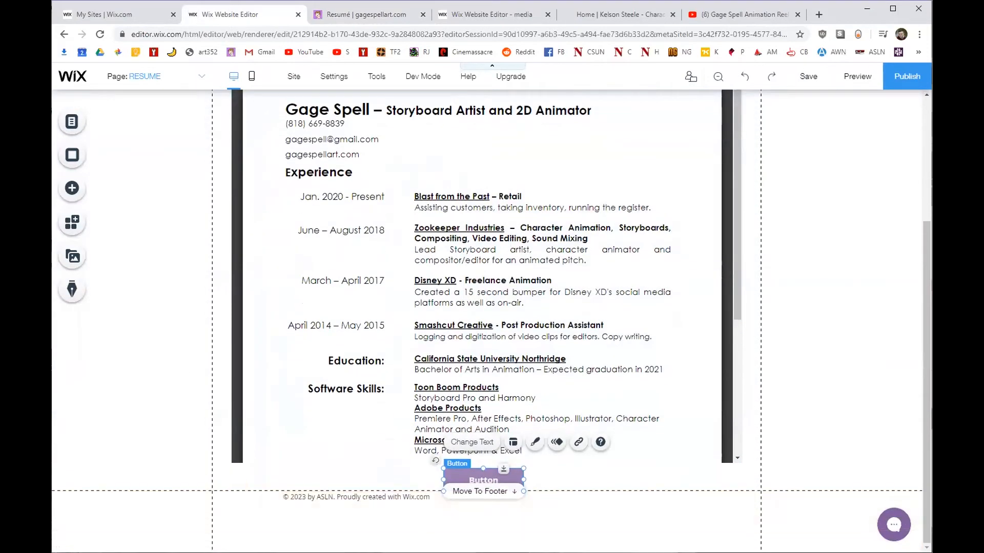
pyautogui.moveTo(523, 492)
pyautogui.mouseDown()
pyautogui.moveTo(579, 525)
pyautogui.moveTo(558, 508)
pyautogui.moveTo(504, 492)
pyautogui.moveTo(477, 546)
pyautogui.moveTo(477, 513)
pyautogui.moveTo(503, 525)
pyautogui.moveTo(505, 492)
pyautogui.mouseUp()
pyautogui.scroll(-1, 442, 475)
pyautogui.moveTo(448, 464); pyautogui.dragTo(481, 443)
pyautogui.click(200, 319)
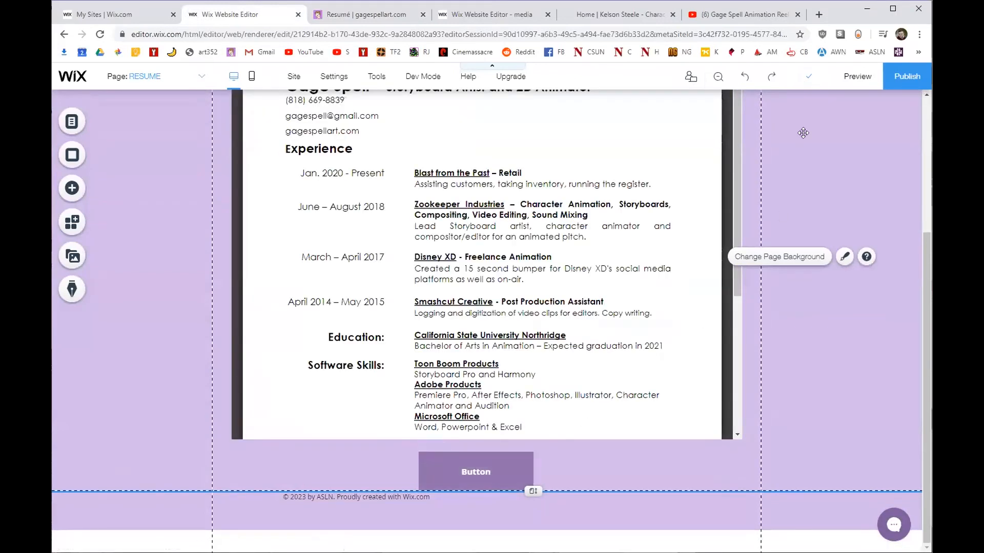
# Preview the RESUME page, then relabel the new button from 'Button' to 'DOWNLOAD'.
pyautogui.click(857, 76)
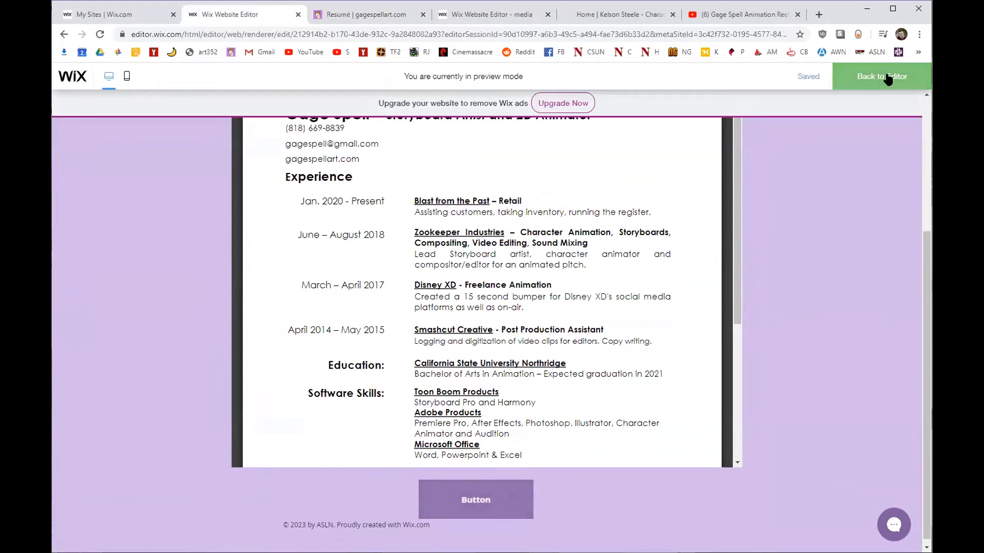
pyautogui.click(888, 80)
pyautogui.click(470, 468)
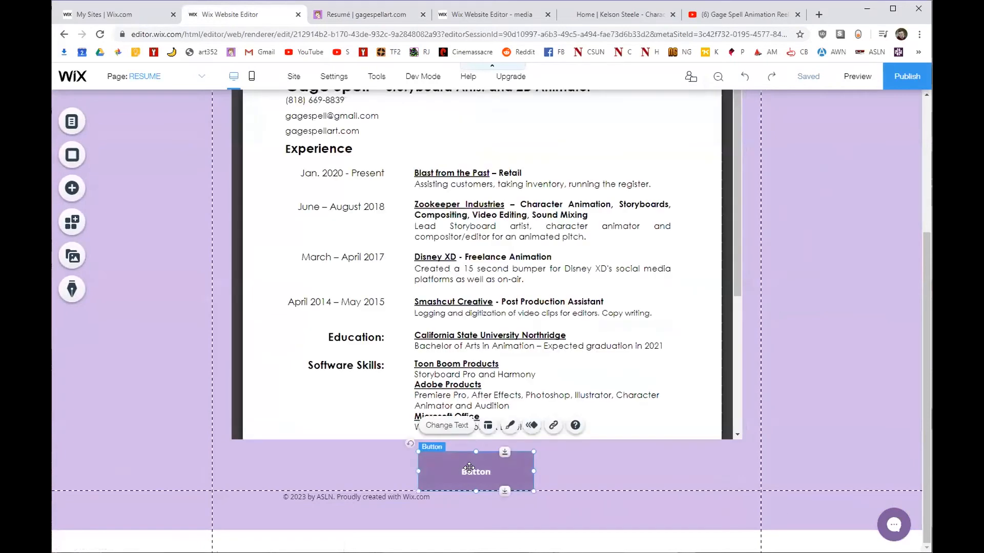
pyautogui.click(460, 427)
pyautogui.doubleClick(299, 431)
pyautogui.write('DOWNLOAD')
pyautogui.click(385, 389)
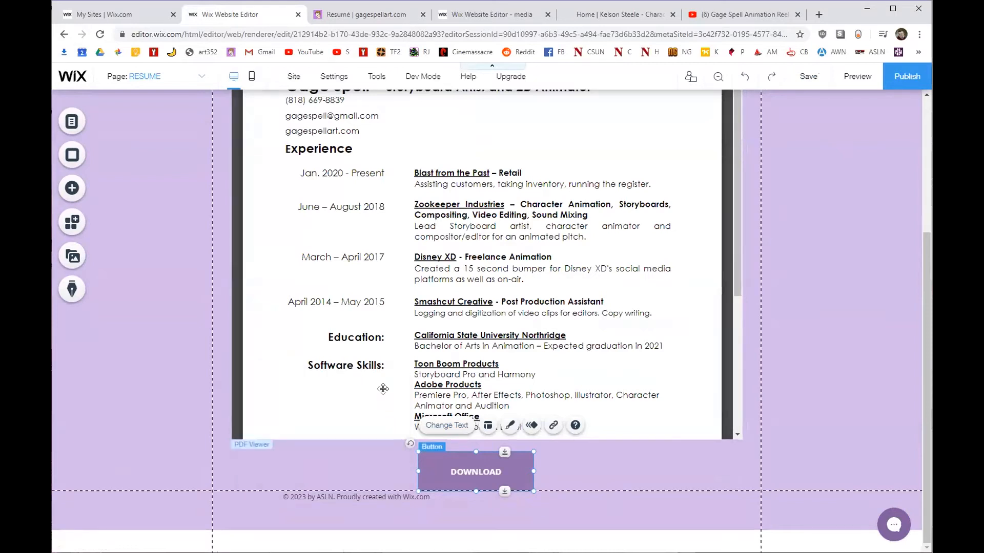
# Apply the yellow preset style to the DOWNLOAD button.
pyautogui.click(508, 426)
pyautogui.scroll(-5, 322, 317)
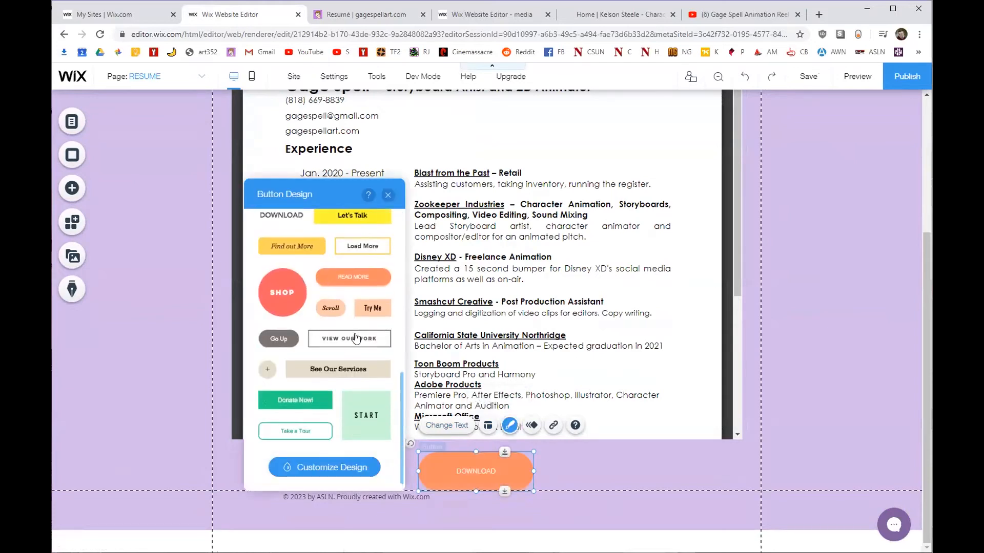
pyautogui.scroll(2, 354, 328)
pyautogui.click(351, 319)
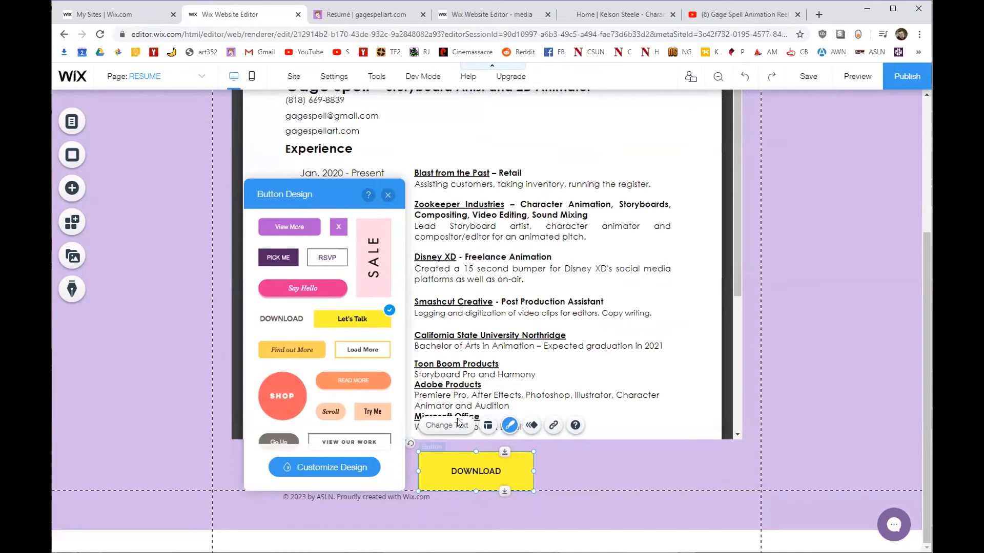
pyautogui.click(388, 195)
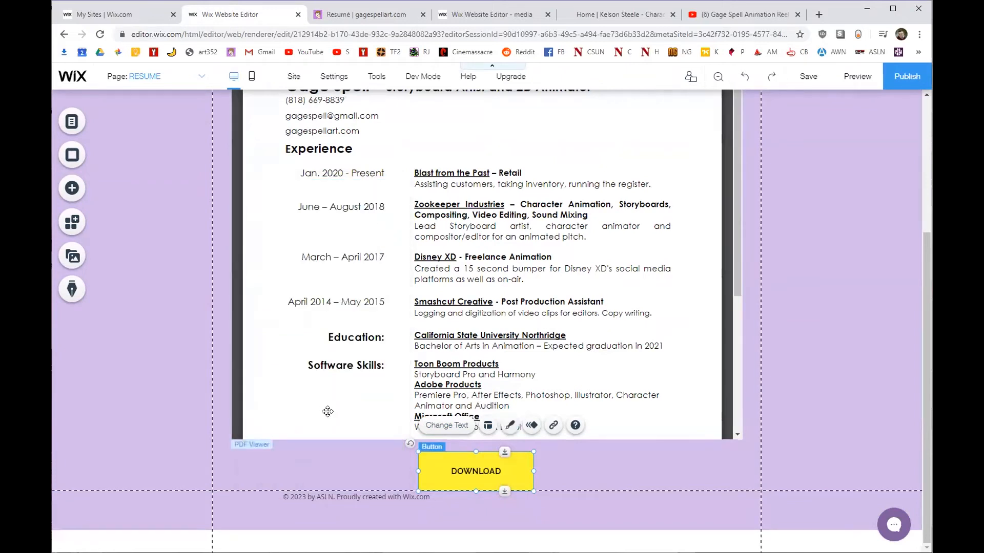
# Link the button to the 2-16-20 résumé PDF in PDFs > Resume, then preview the site.
pyautogui.click(553, 427)
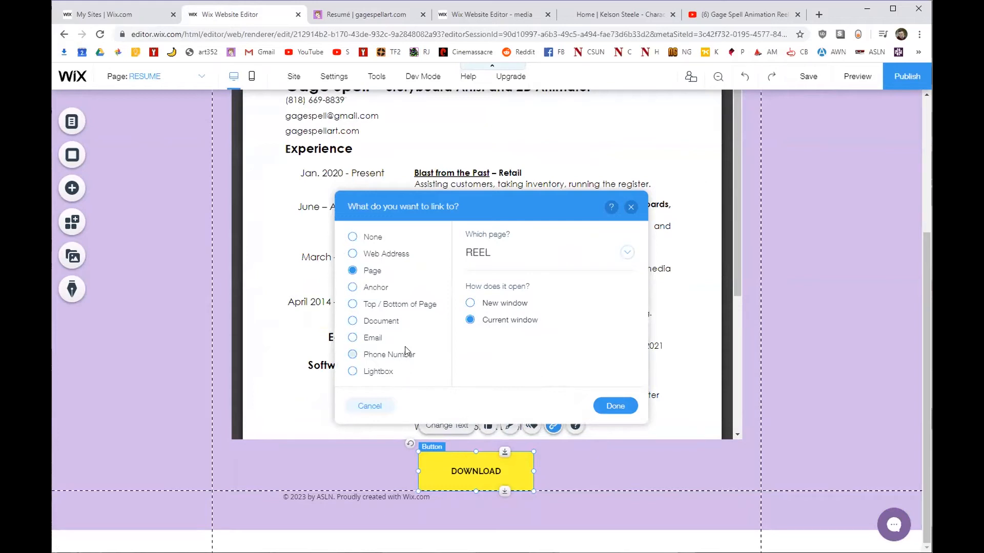
pyautogui.click(378, 323)
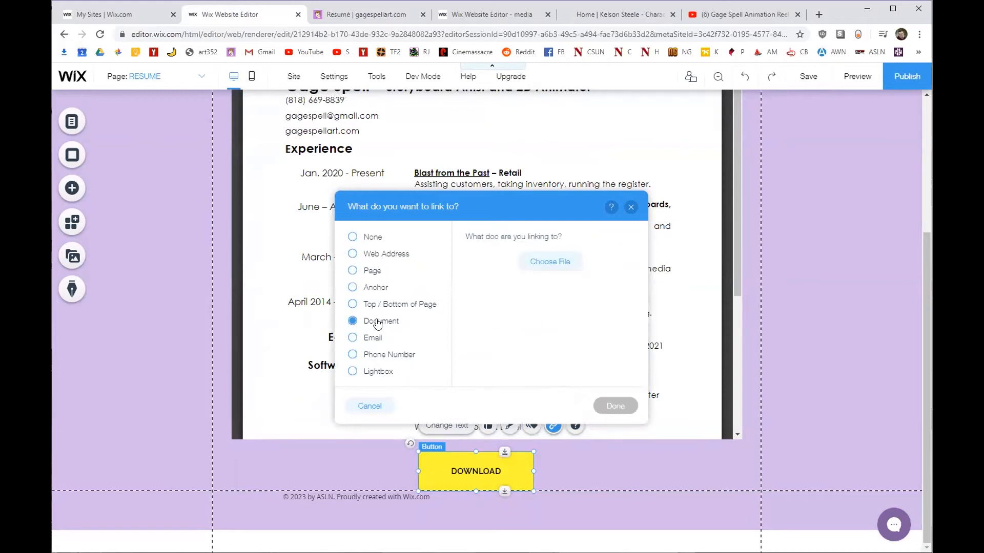
pyautogui.click(537, 265)
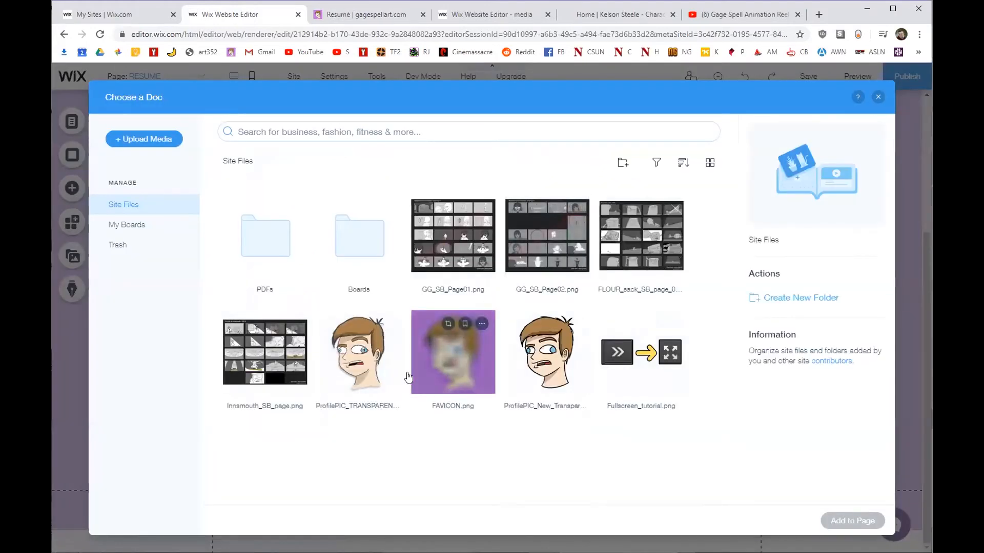
pyautogui.doubleClick(265, 257)
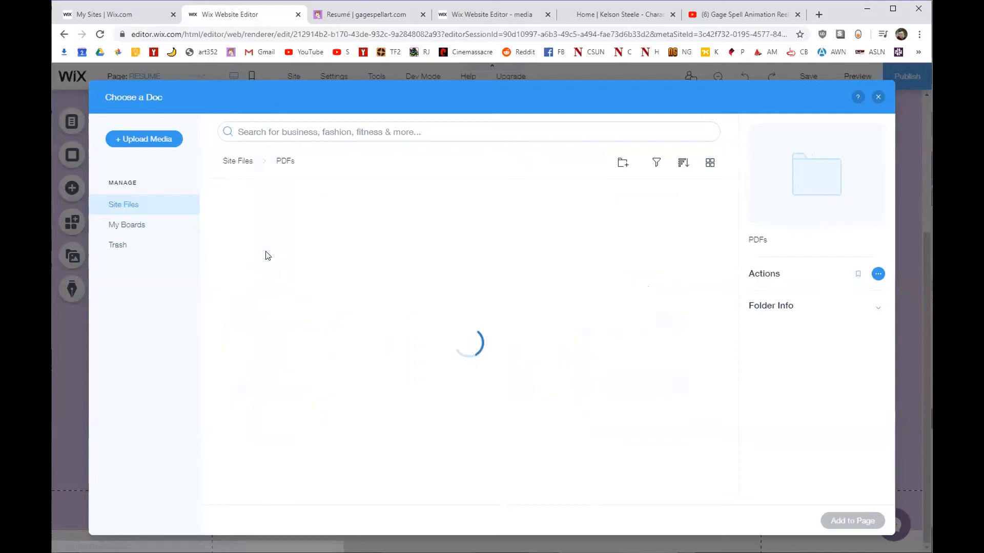
pyautogui.doubleClick(251, 243)
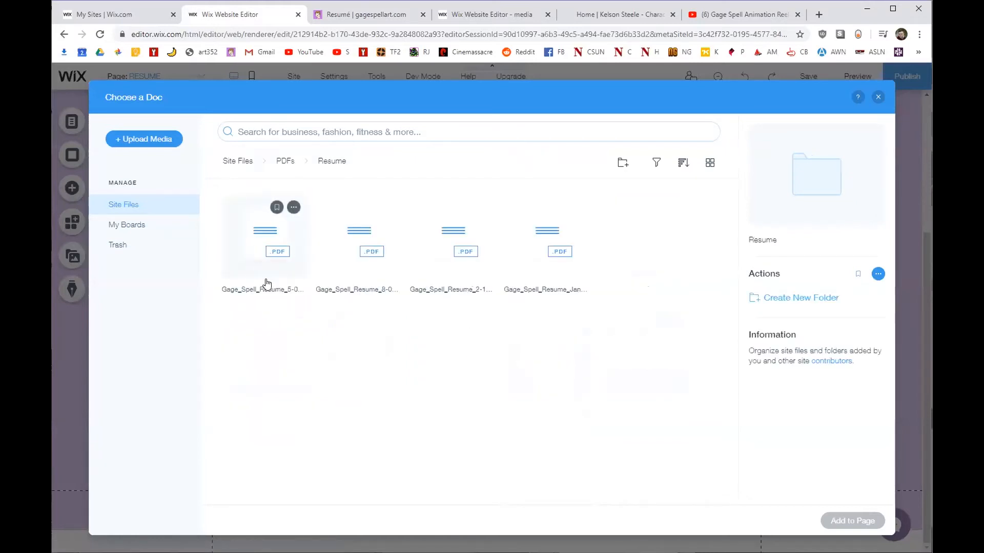
pyautogui.click(440, 255)
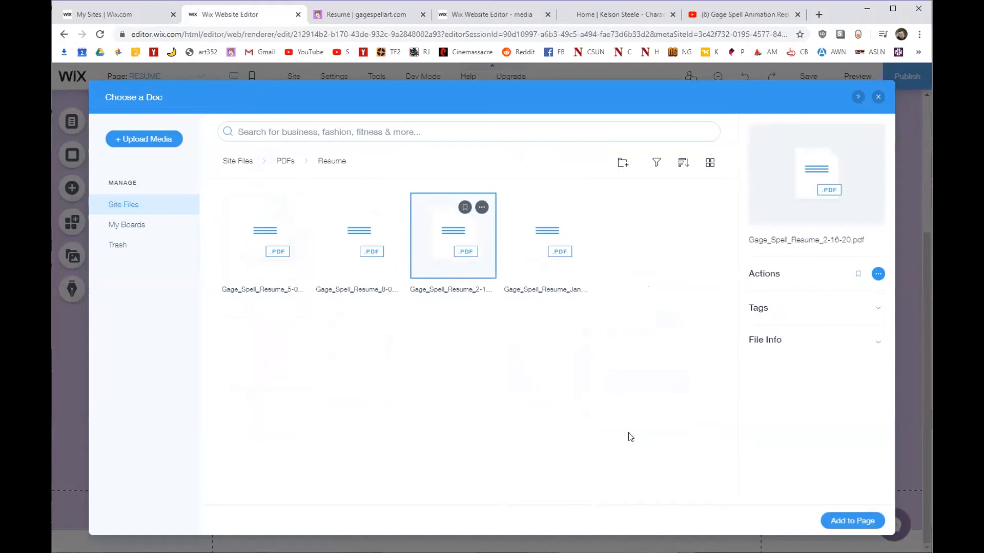
pyautogui.click(842, 523)
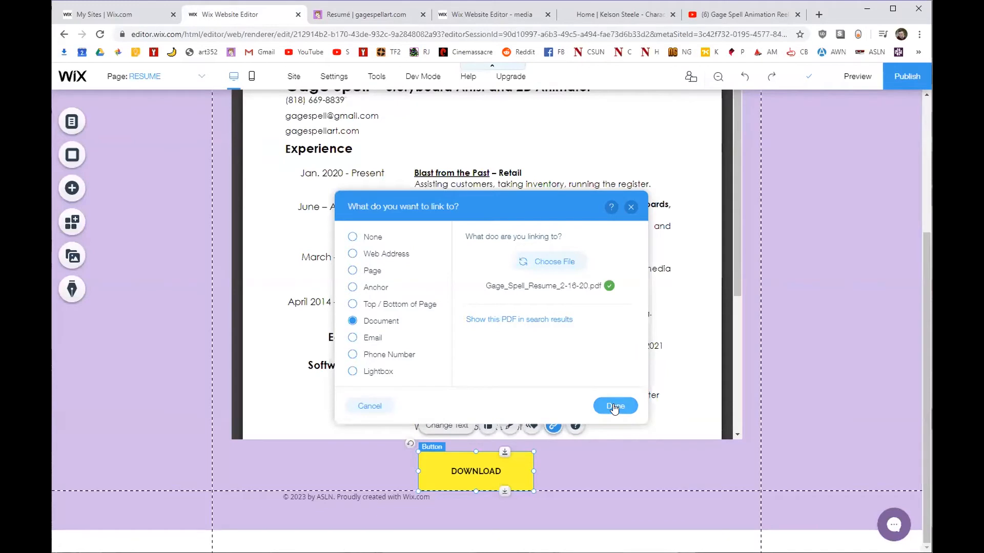
pyautogui.click(612, 406)
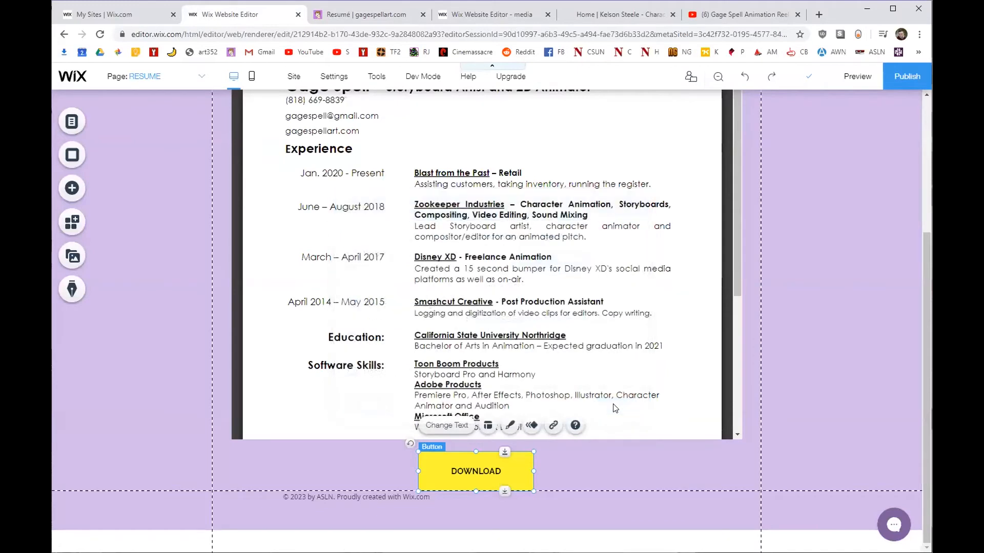
pyautogui.click(845, 76)
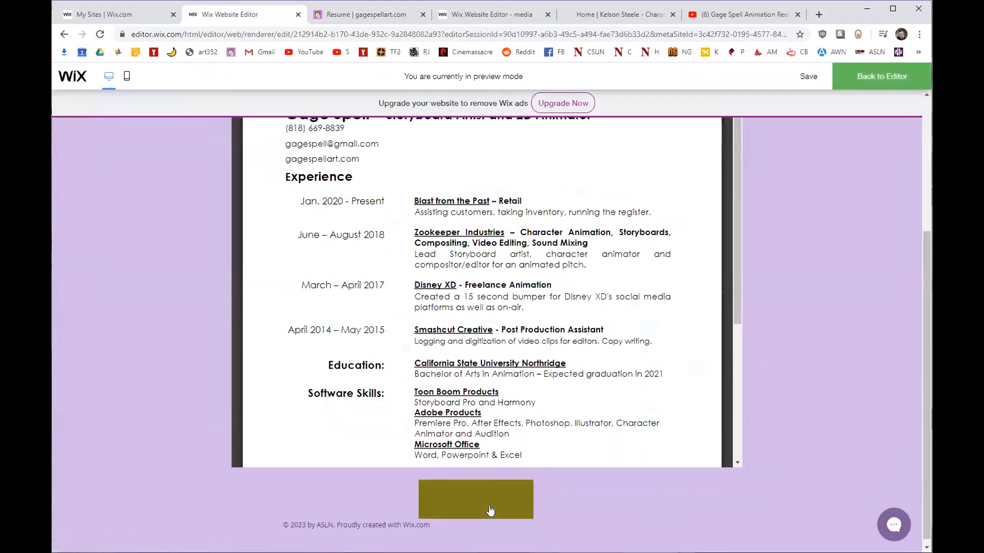
pyautogui.click(490, 511)
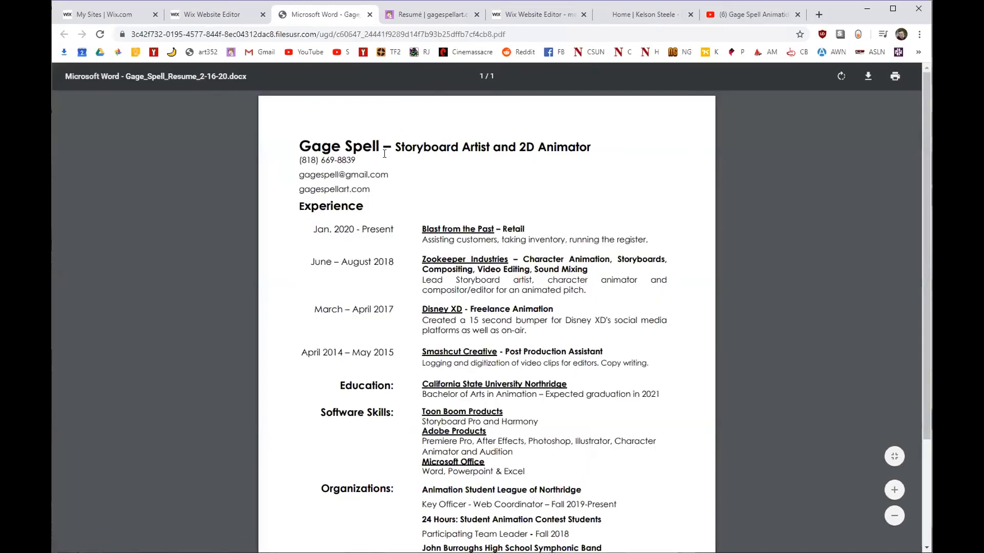
pyautogui.scroll(-3, 460, 334)
pyautogui.scroll(3, 492, 344)
pyautogui.scroll(-3, 535, 355)
pyautogui.scroll(3, 535, 355)
pyautogui.click(367, 17)
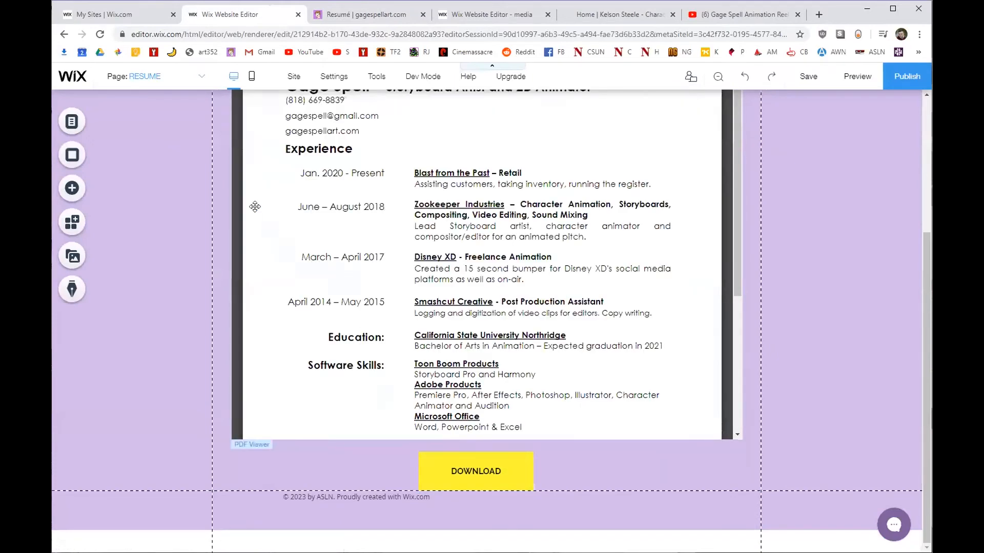
pyautogui.click(73, 189)
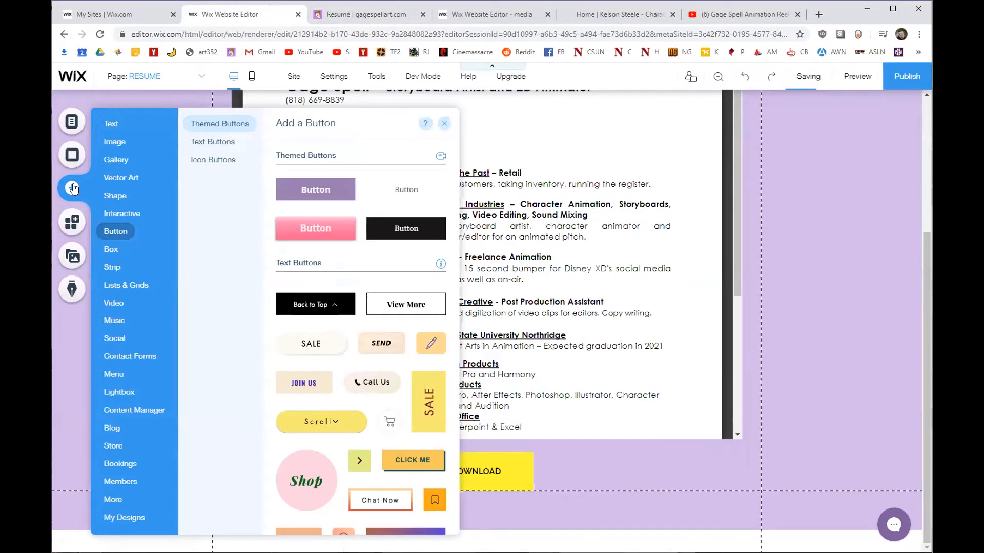
# Place a PDF document button below DOWNLOAD and attach the 2-16-20 résumé from PDFs > Resume.
pyautogui.click(120, 482)
pyautogui.click(110, 501)
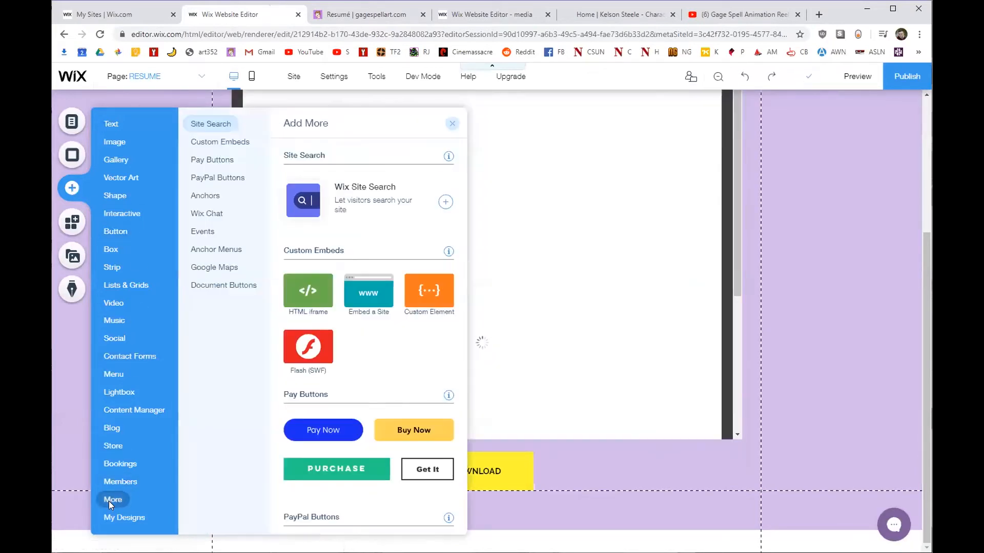
pyautogui.click(216, 286)
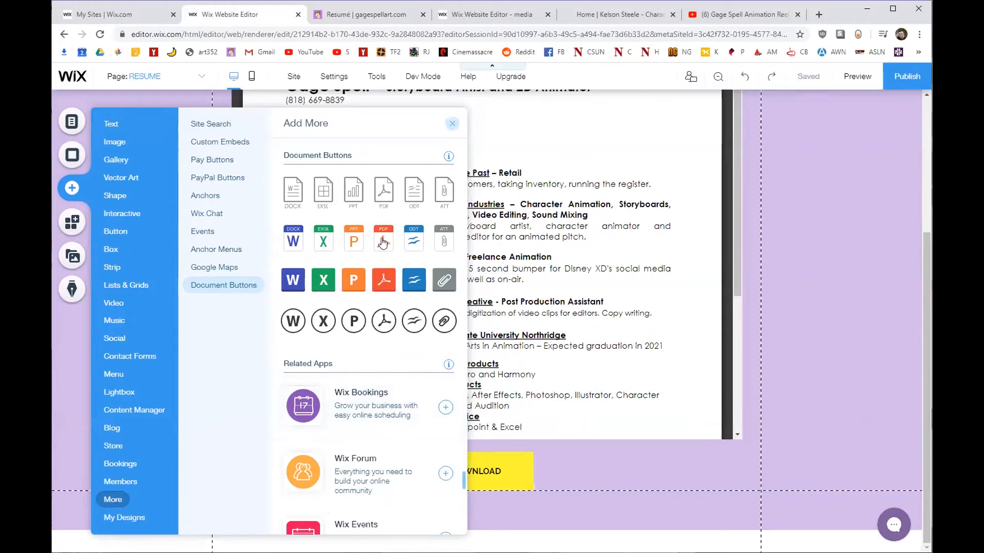
pyautogui.moveTo(380, 238); pyautogui.dragTo(563, 462)
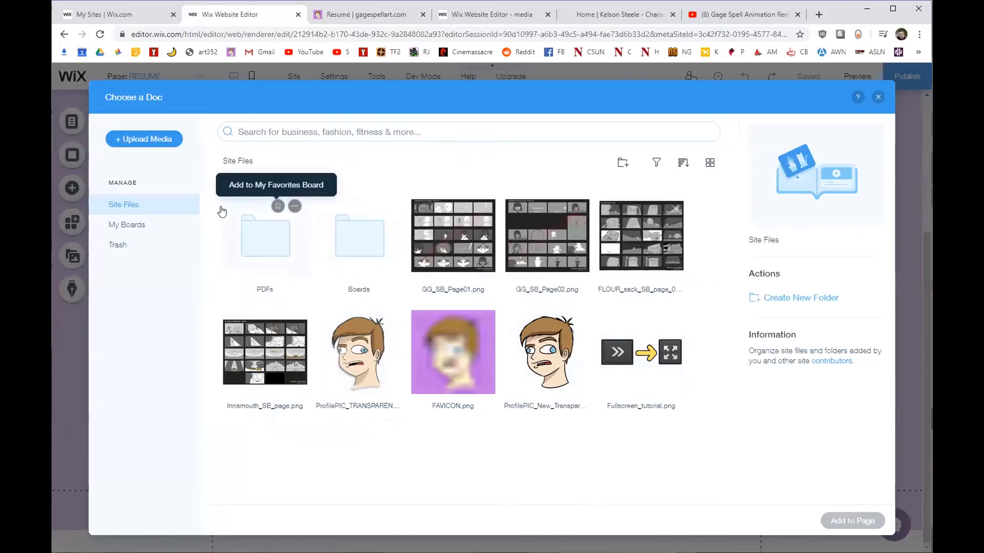
pyautogui.moveTo(259, 259)
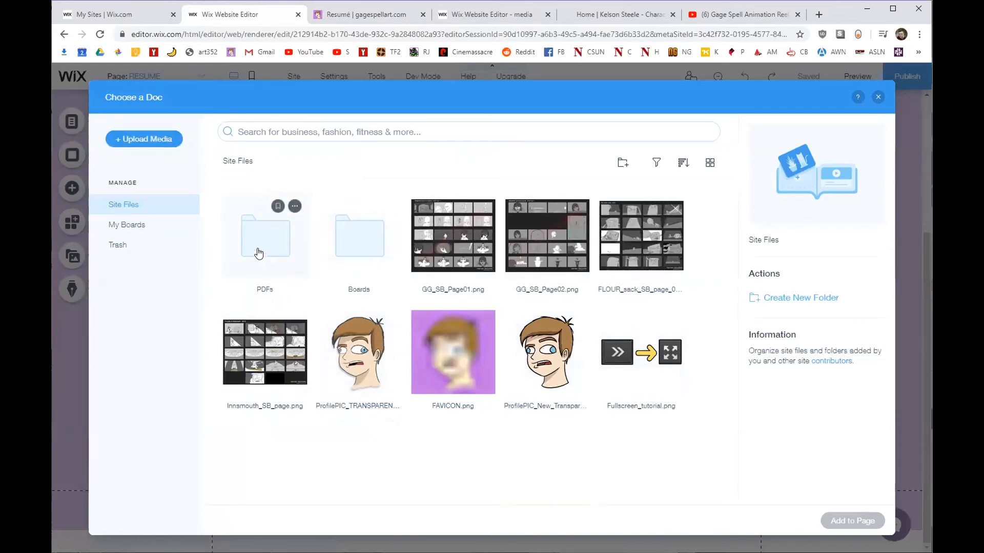
pyautogui.doubleClick(276, 250)
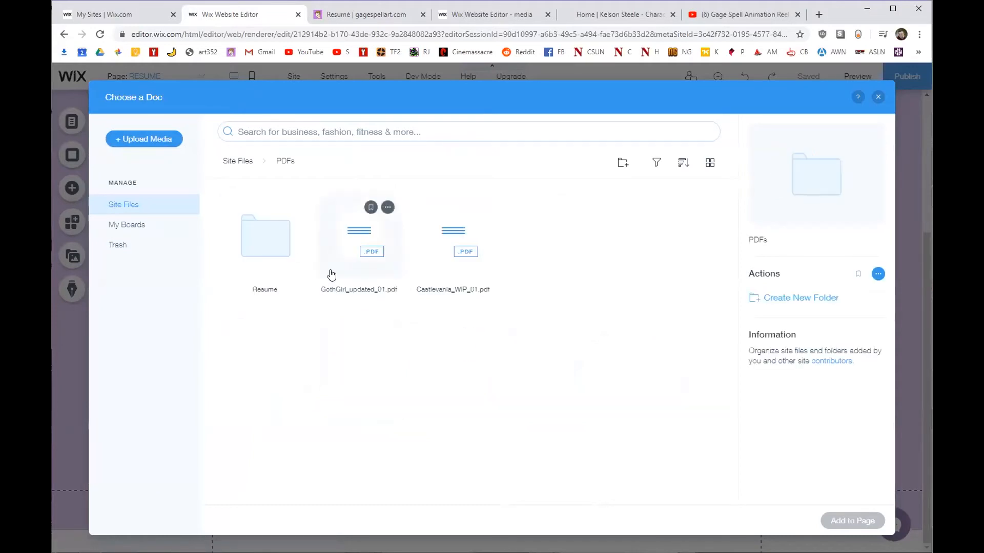
pyautogui.doubleClick(257, 251)
pyautogui.click(451, 229)
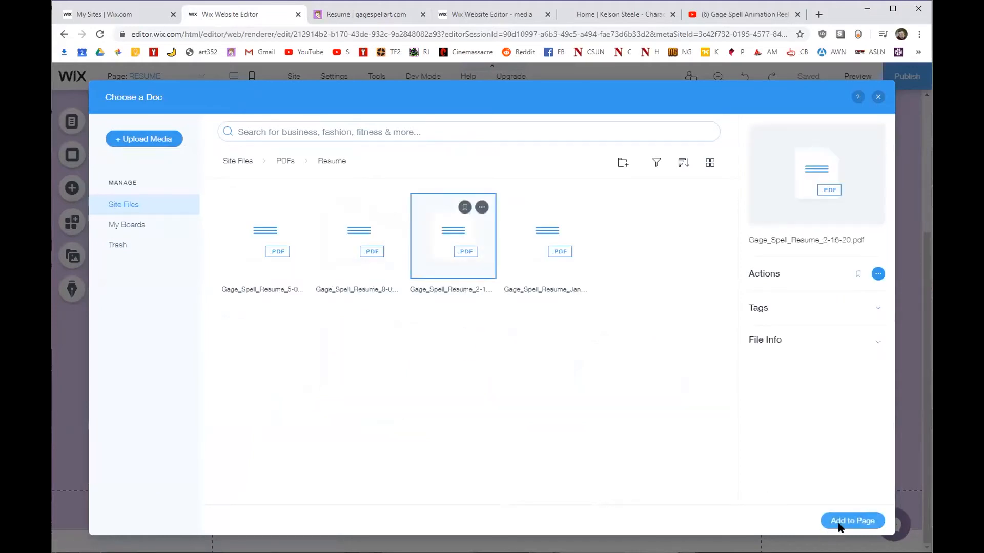
pyautogui.click(851, 521)
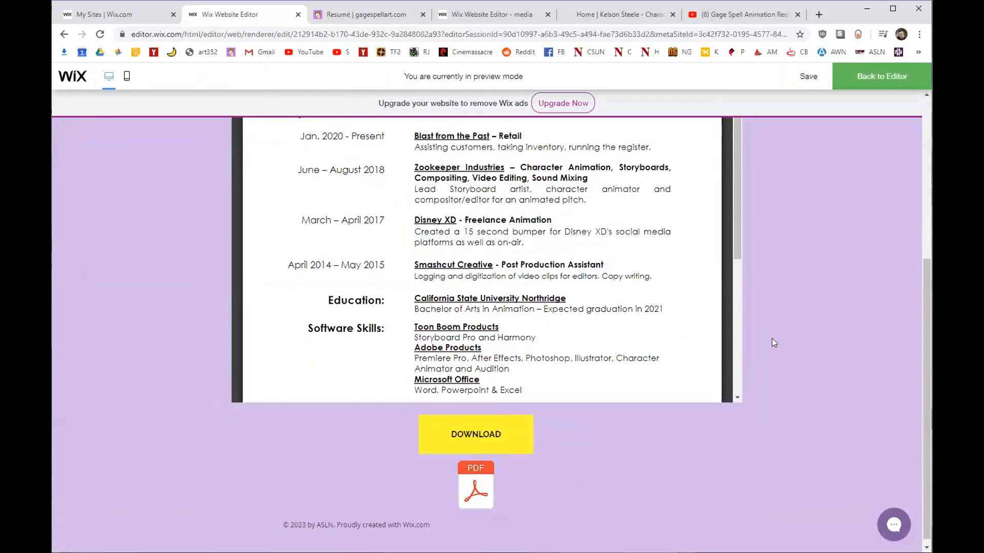
pyautogui.scroll(6, 771, 336)
pyautogui.scroll(-3, 771, 336)
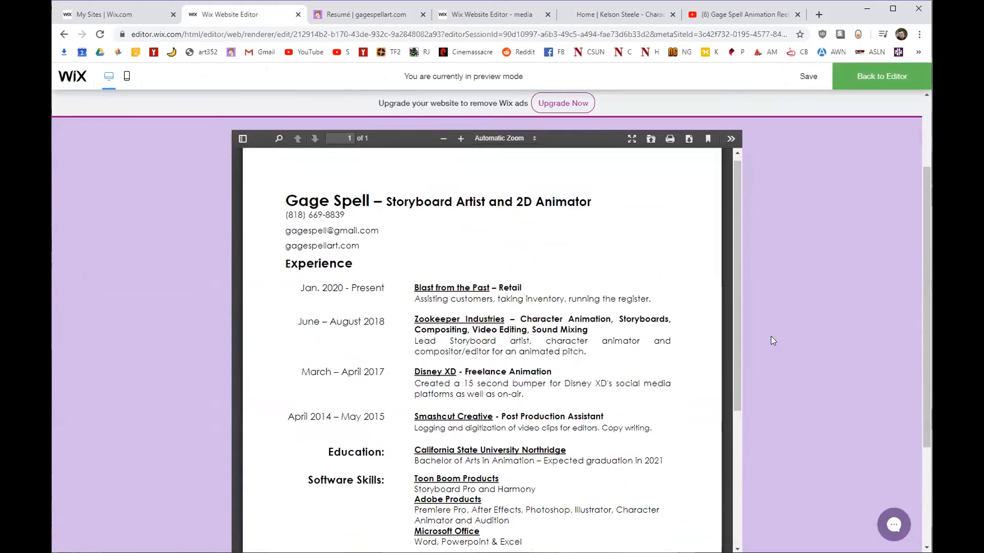
pyautogui.scroll(-4, 793, 367)
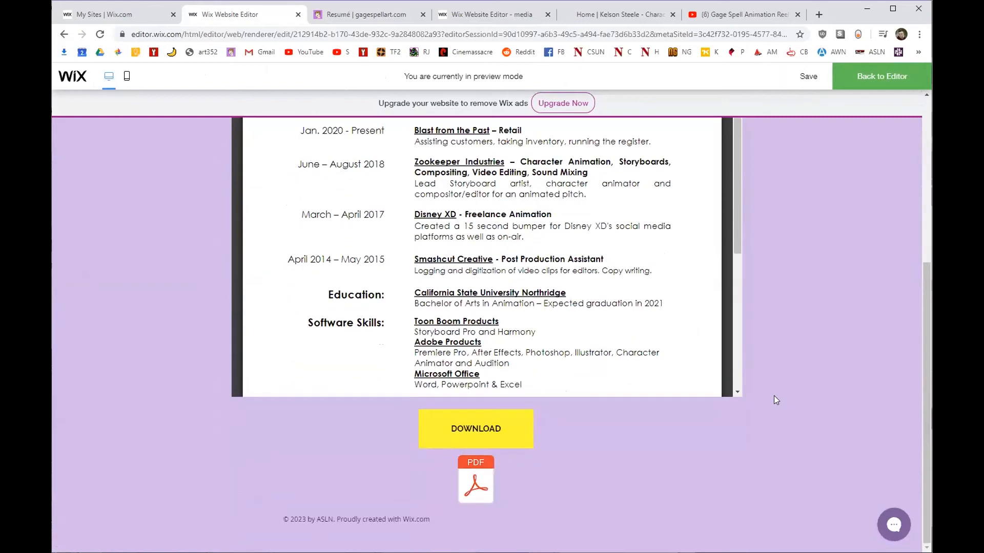
pyautogui.scroll(6, 775, 400)
pyautogui.scroll(-2, 774, 396)
pyautogui.scroll(-4, 609, 270)
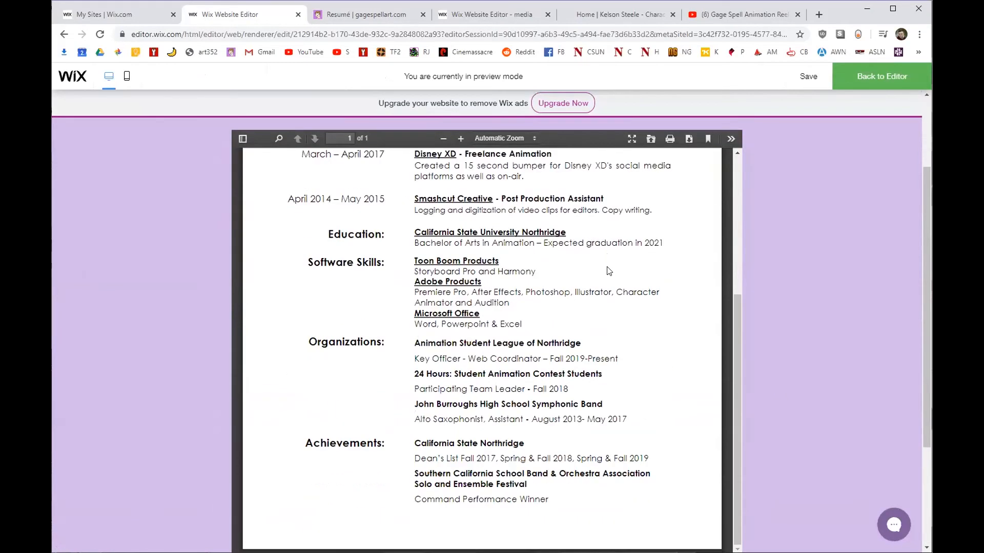
pyautogui.scroll(2, 655, 347)
pyautogui.scroll(-3, 654, 347)
pyautogui.scroll(6, 696, 174)
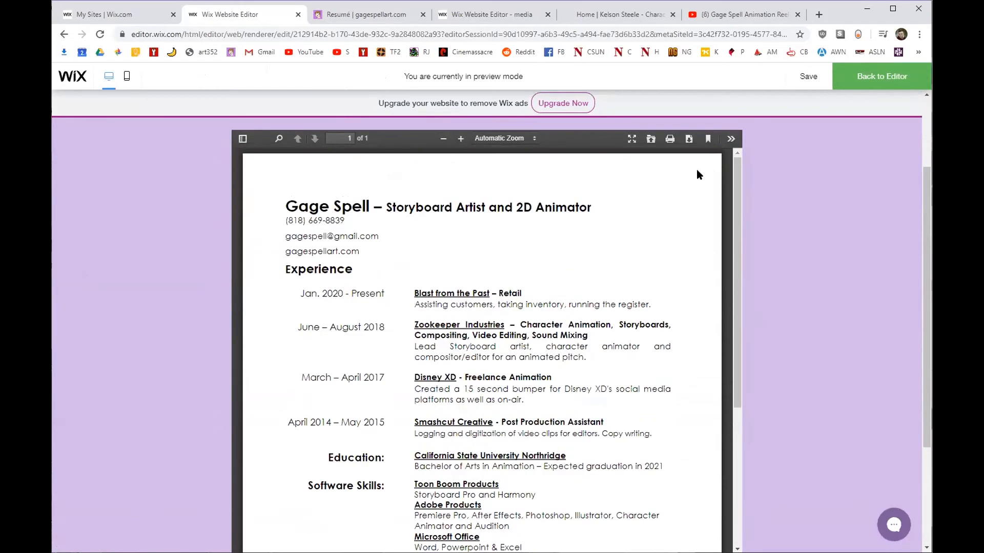
pyautogui.click(688, 139)
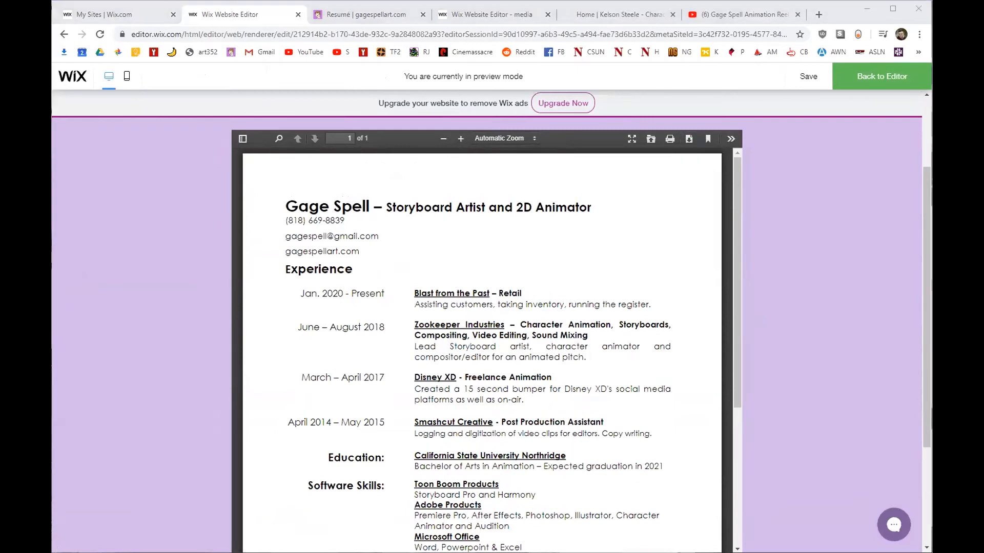
pyautogui.scroll(-3, 768, 250)
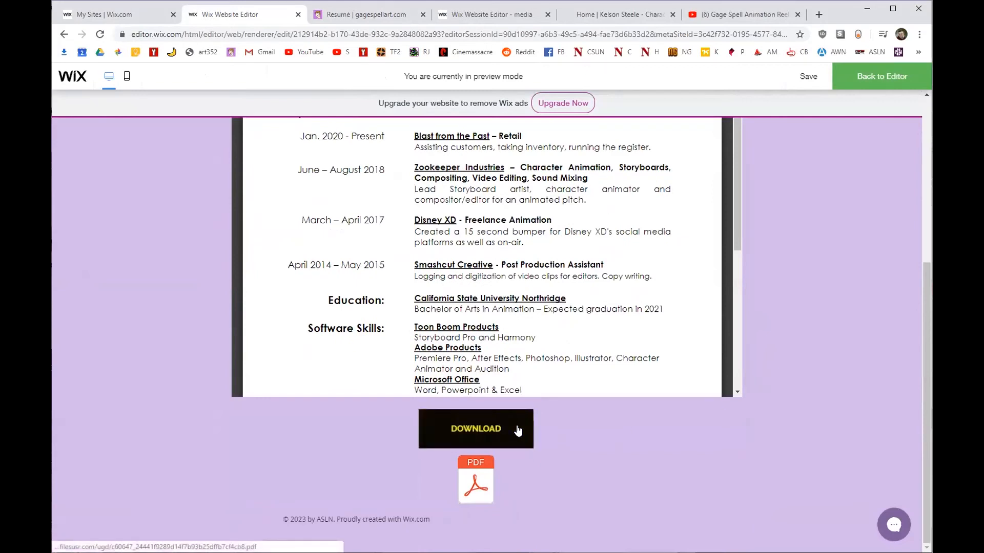
pyautogui.click(490, 439)
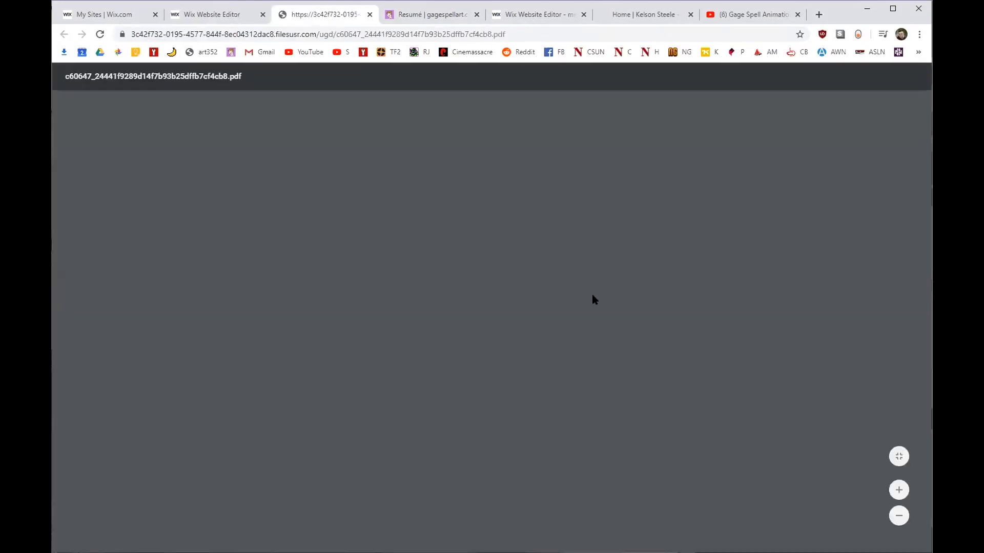
pyautogui.click(370, 17)
pyautogui.click(472, 477)
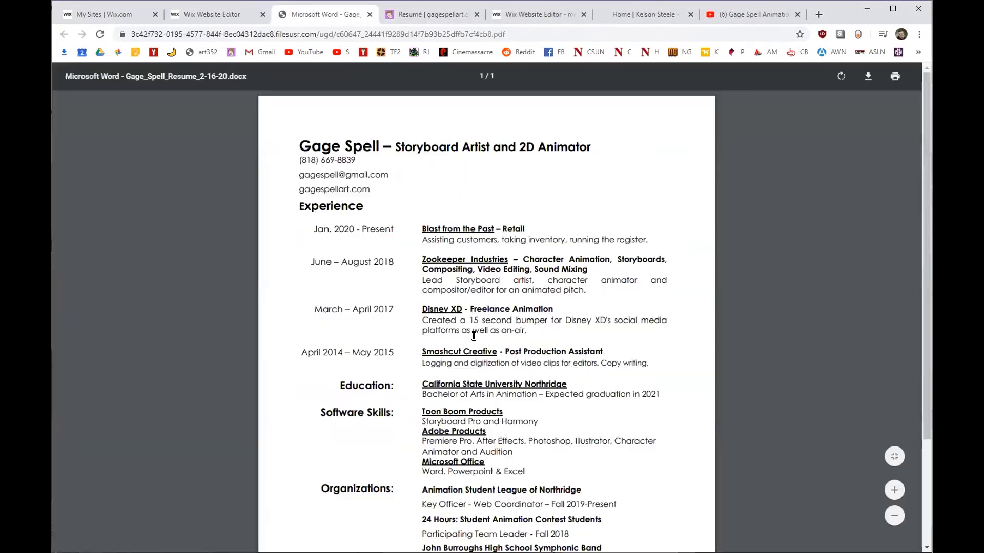
pyautogui.click(370, 14)
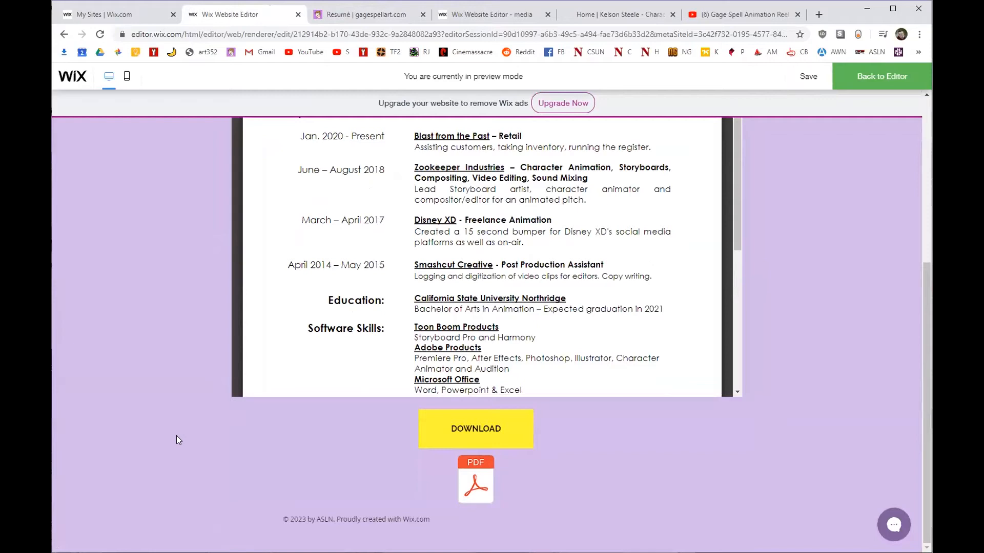
pyautogui.scroll(5, 157, 433)
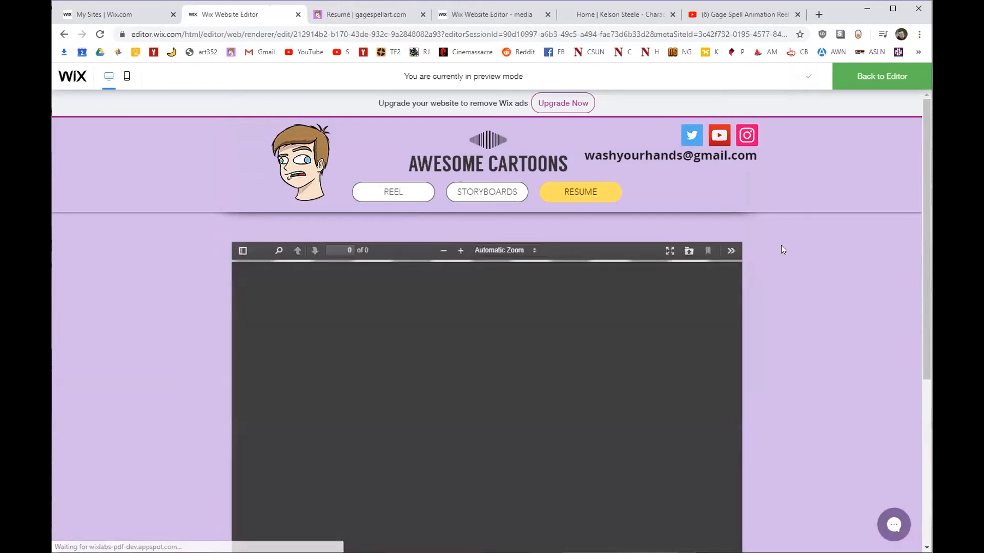
pyautogui.scroll(-5, 781, 244)
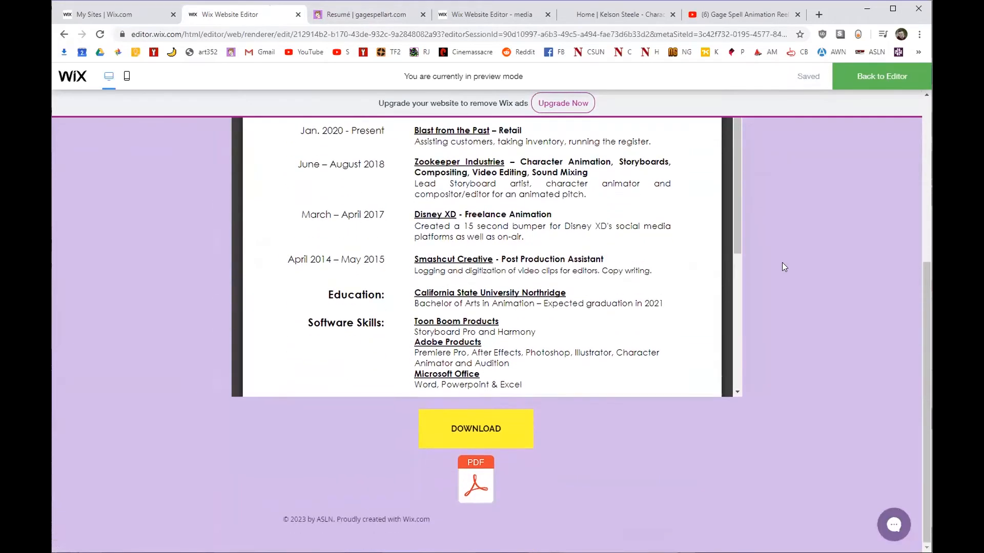
pyautogui.scroll(4, 779, 256)
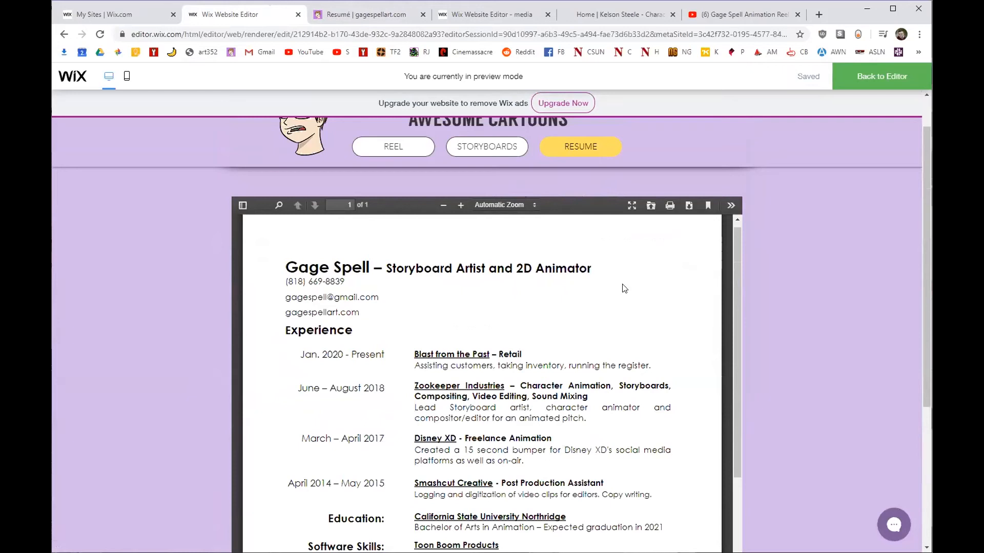
pyautogui.scroll(-4, 600, 287)
pyautogui.scroll(5, 637, 320)
pyautogui.scroll(-5, 788, 324)
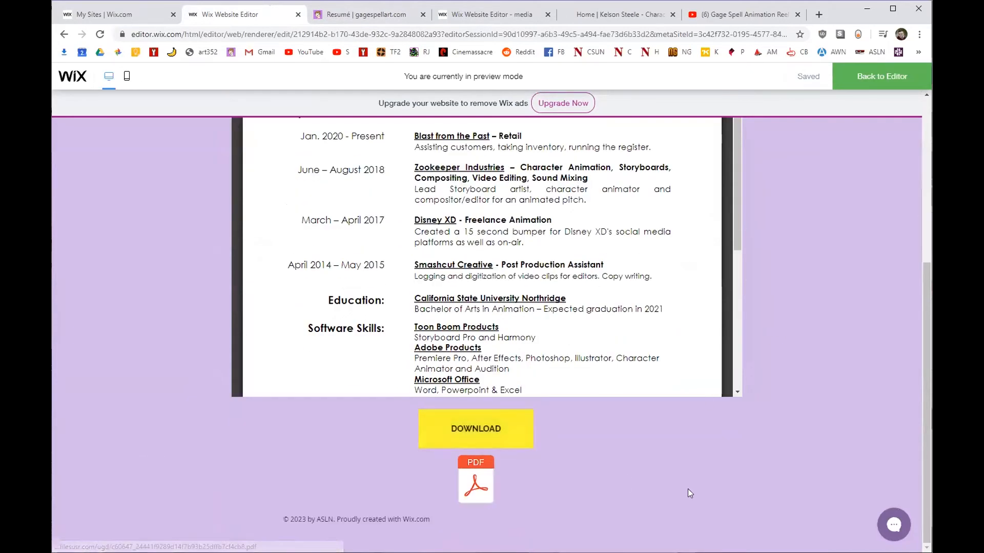
# Exit preview, scroll back to the top, and view the character development reference site.
pyautogui.click(867, 78)
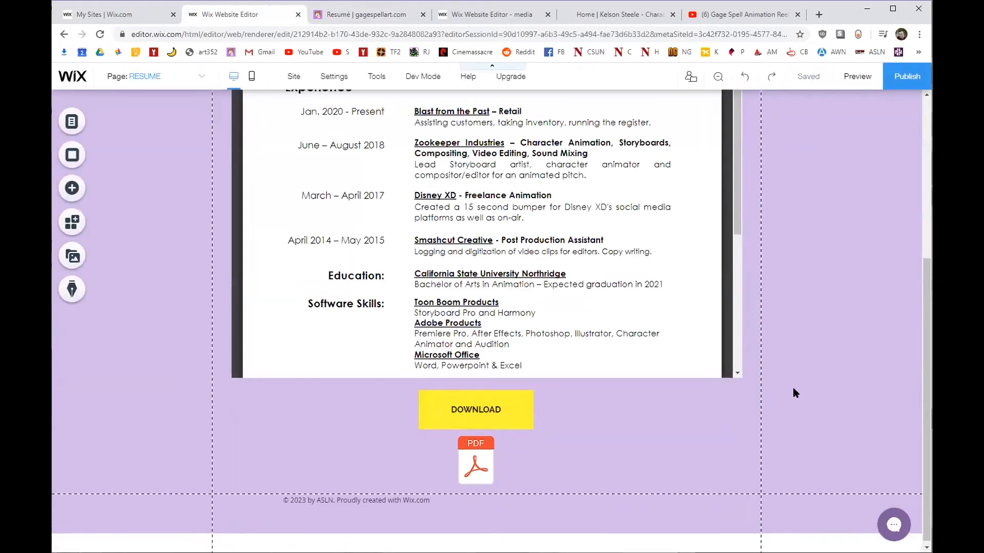
pyautogui.scroll(2, 793, 393)
pyautogui.scroll(3, 850, 279)
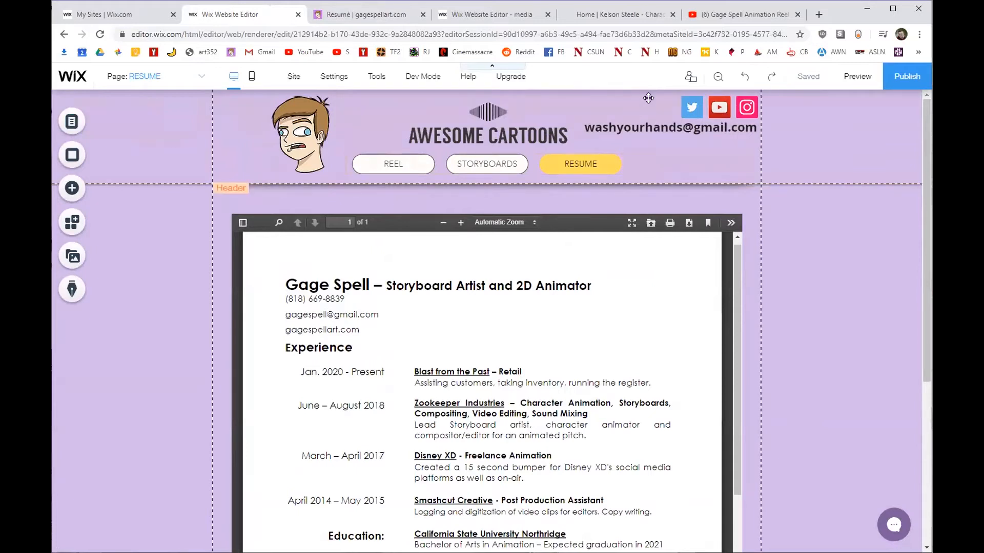
pyautogui.click(614, 15)
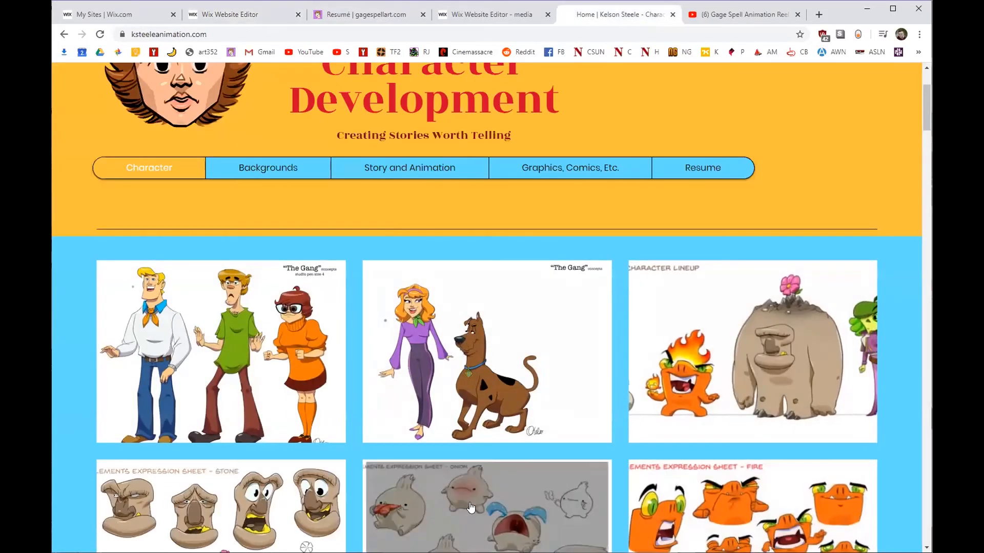
# Add a new page named BACKGROUNDS to the site.
pyautogui.click(259, 15)
pyautogui.click(75, 129)
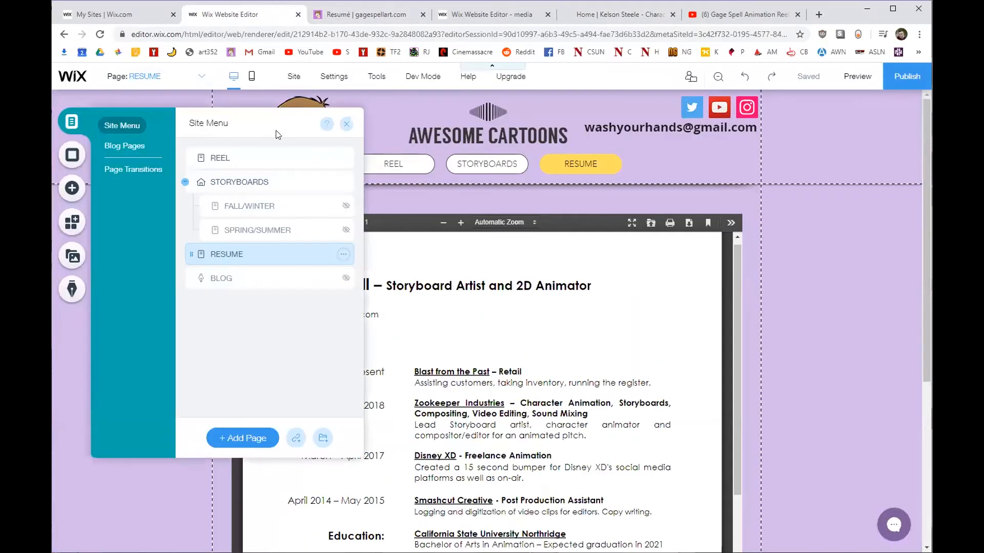
pyautogui.click(269, 438)
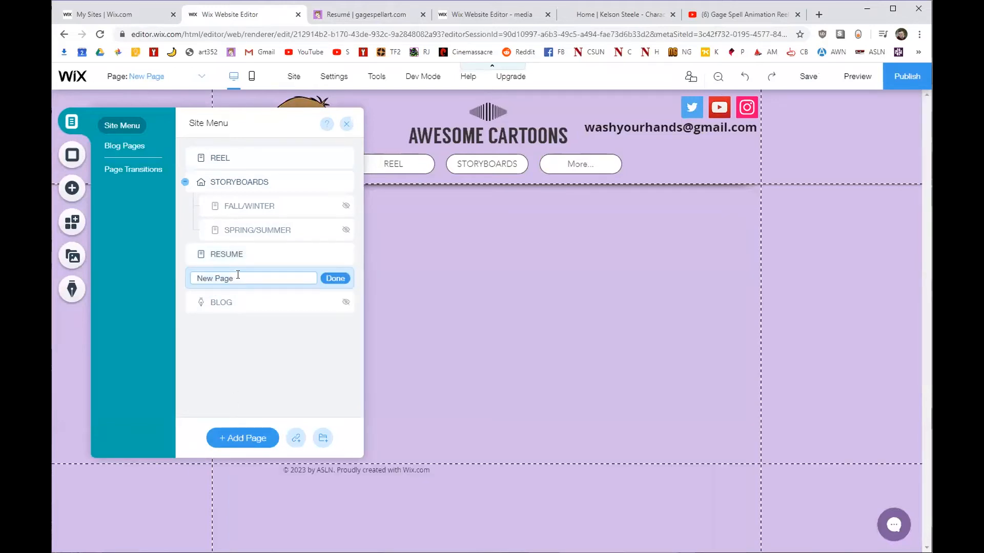
pyautogui.write('C')
pyautogui.press('BackSpace')
pyautogui.write('BACKGROUNDS')
pyautogui.press('Return')
pyautogui.click(344, 124)
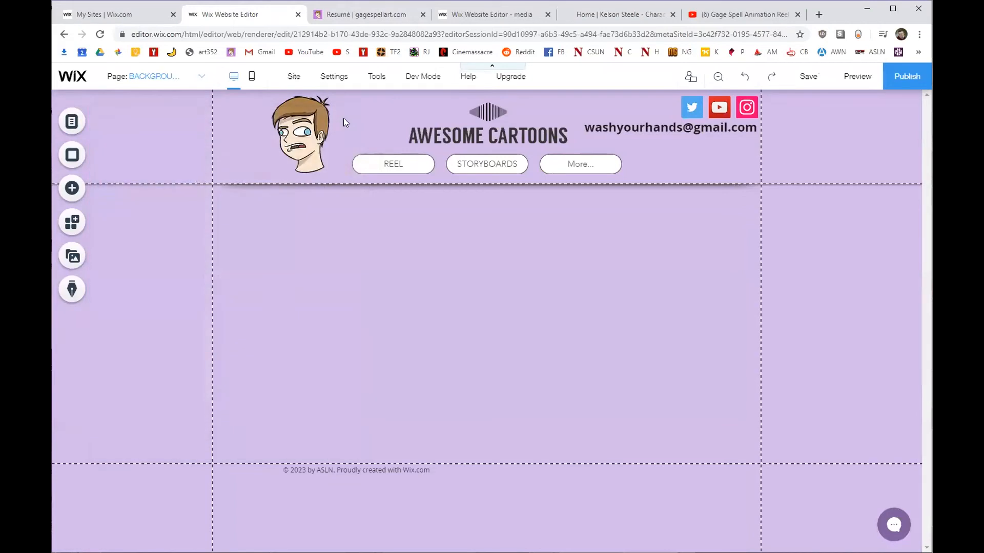
# Widen the header menu so REEL, STORYBOARDS, RESUME and BACKGROUNDS all show, recentring it.
pyautogui.click(586, 161)
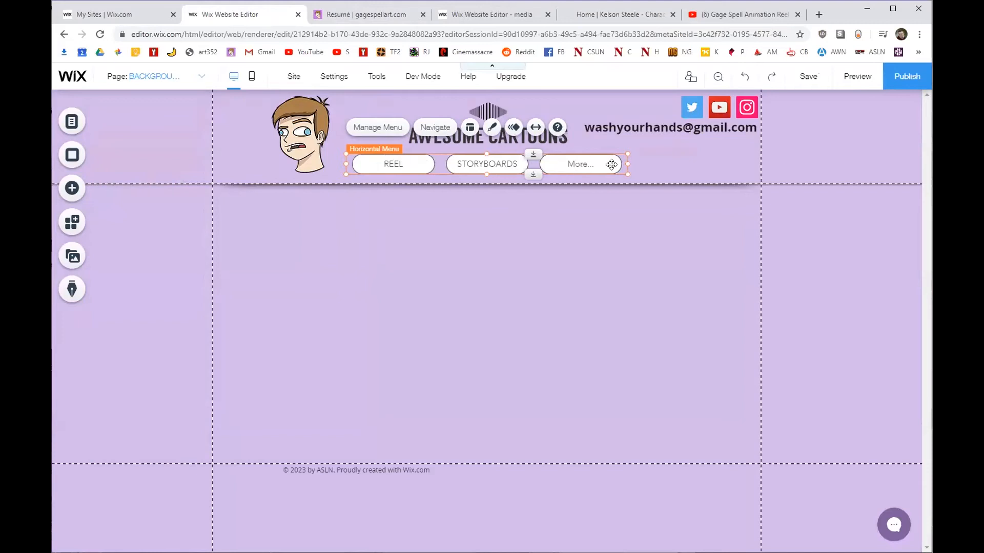
pyautogui.moveTo(628, 164); pyautogui.dragTo(747, 162)
pyautogui.moveTo(302, 122); pyautogui.dragTo(270, 122)
pyautogui.moveTo(564, 160); pyautogui.dragTo(513, 163)
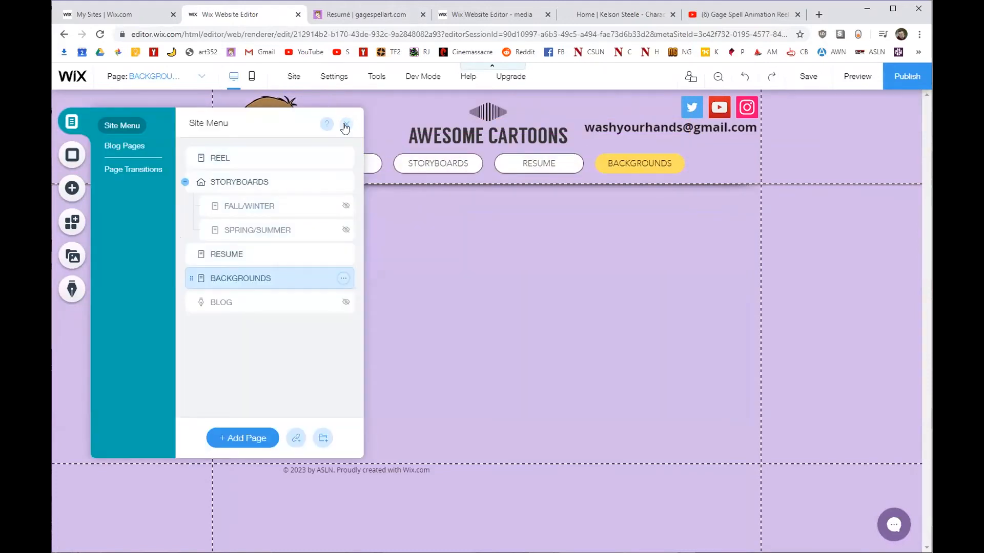
pyautogui.click(345, 124)
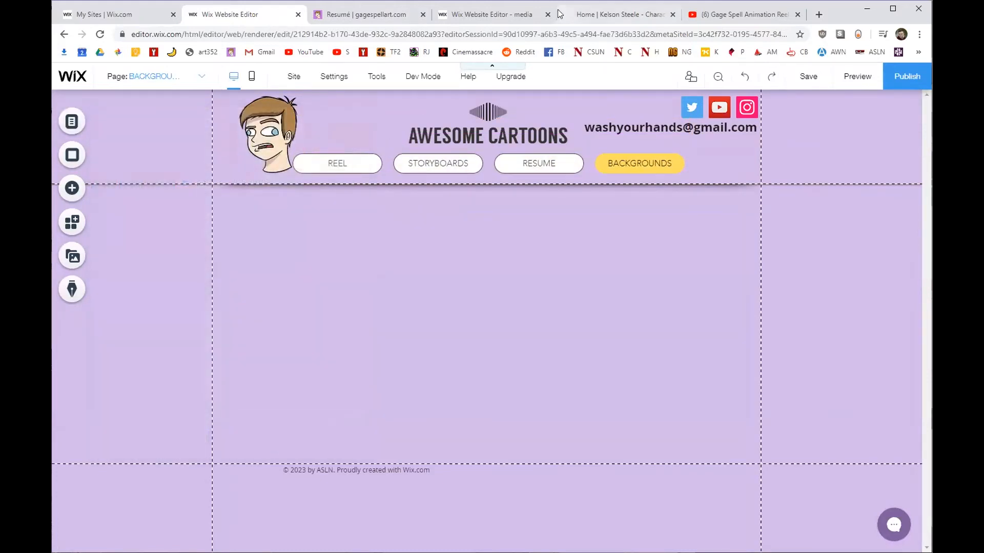
pyautogui.click(561, 14)
pyautogui.scroll(-6, 366, 359)
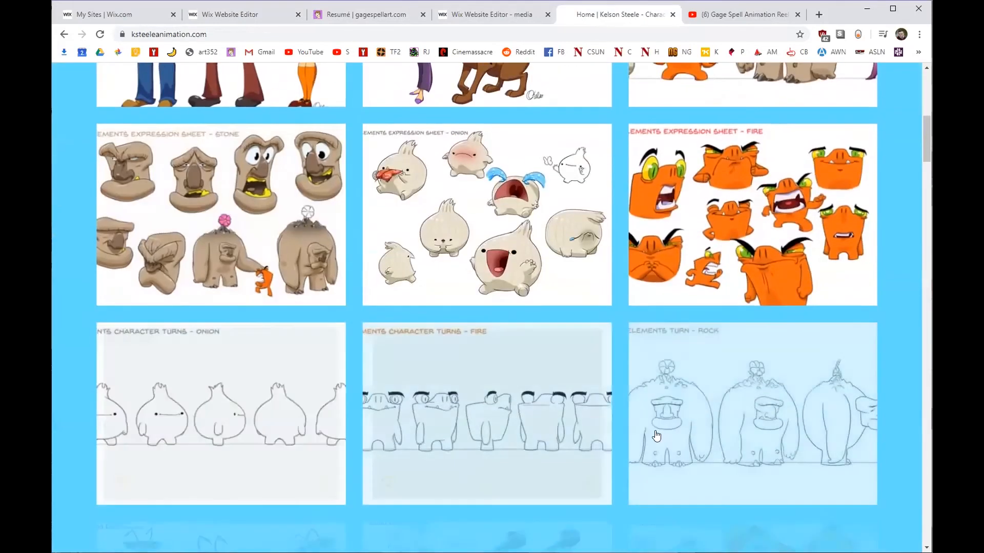
pyautogui.scroll(3, 657, 436)
pyautogui.click(333, 266)
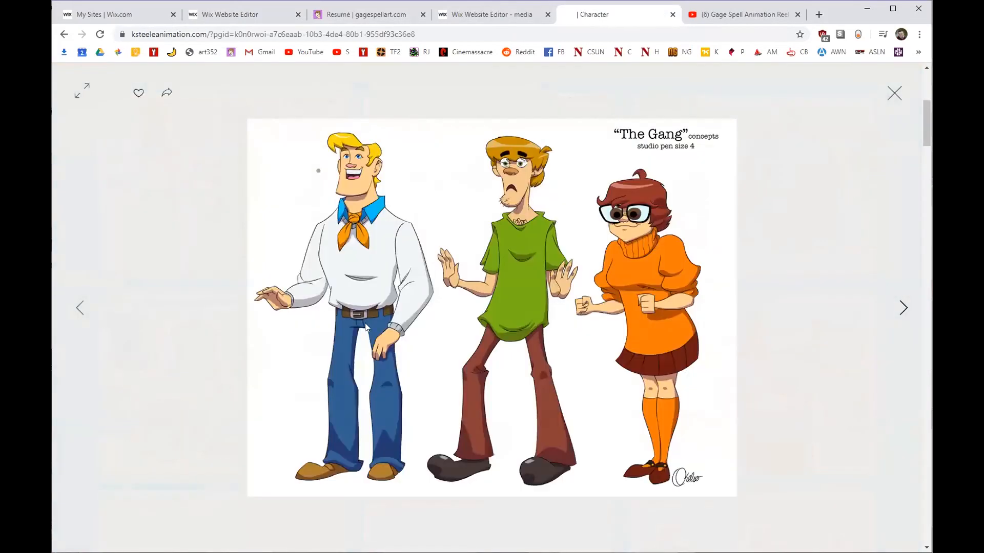
pyautogui.click(891, 94)
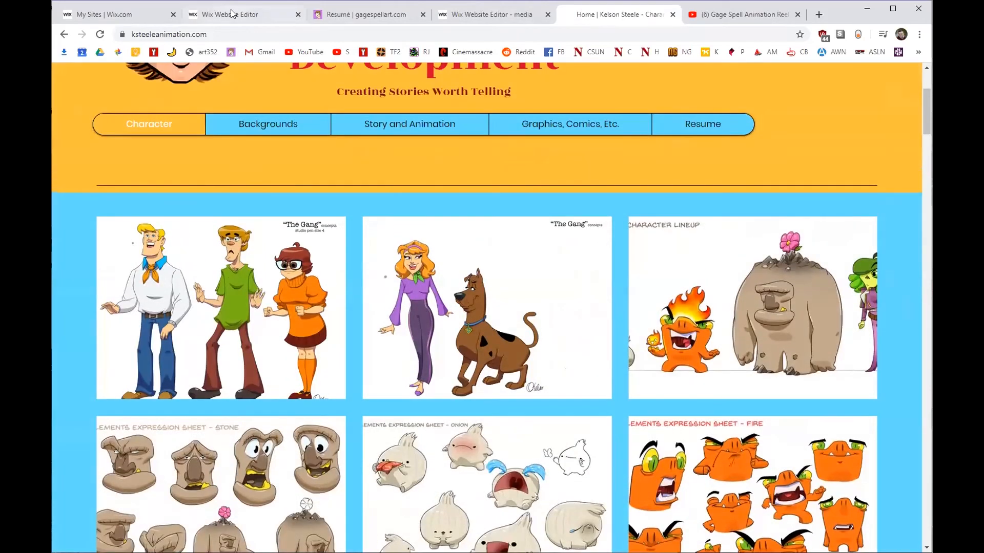
pyautogui.click(243, 14)
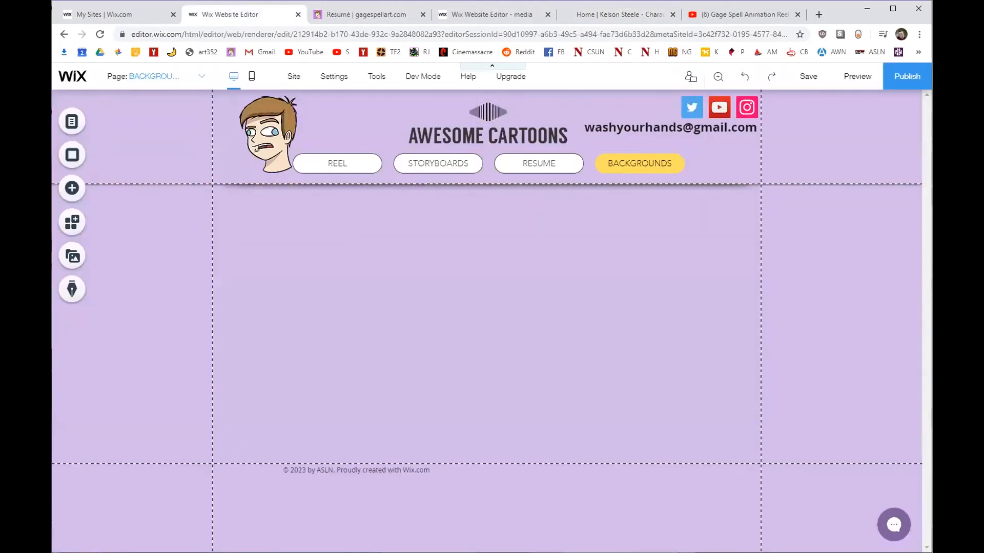
pyautogui.click(67, 196)
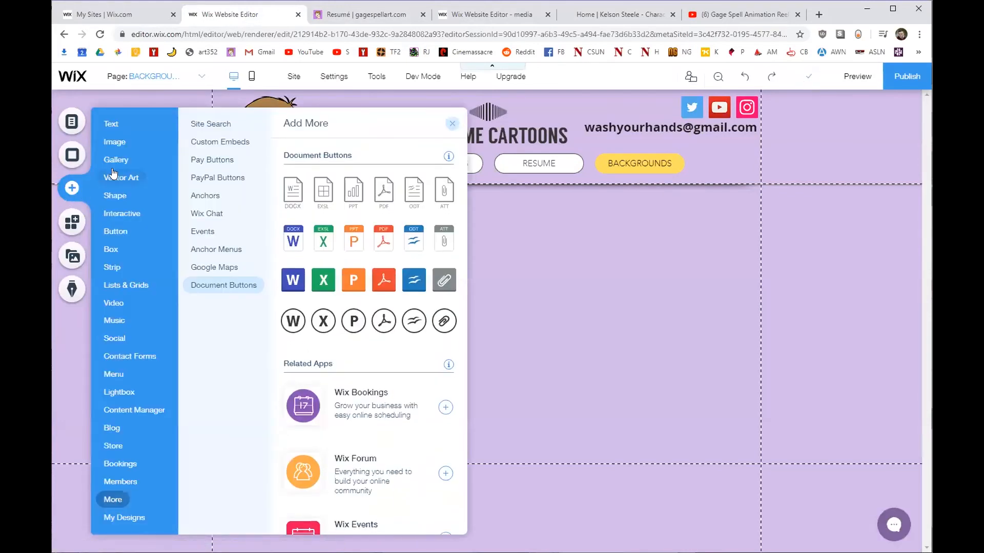
# Place a Grid Pro Gallery under the header on the BACKGROUNDS page.
pyautogui.click(116, 159)
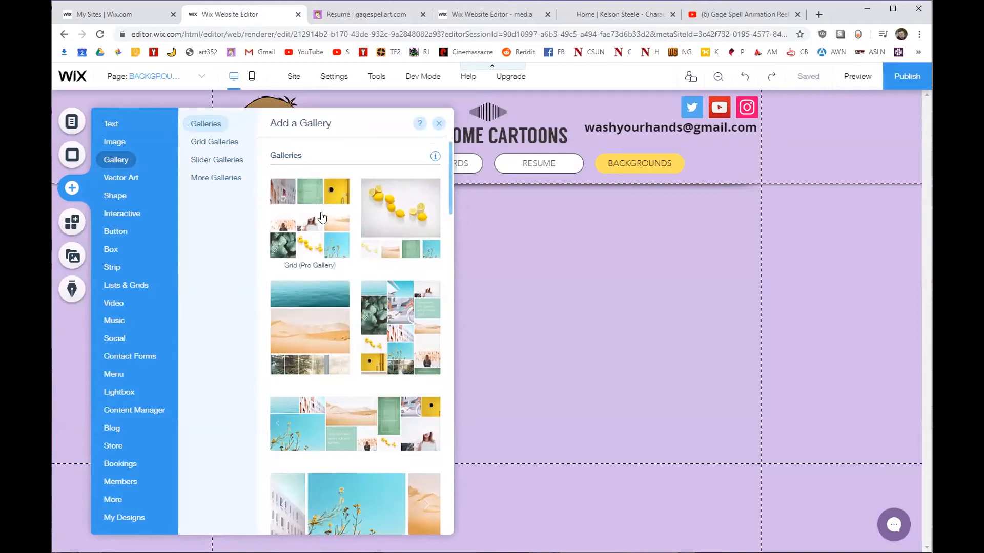
pyautogui.scroll(-3, 338, 230)
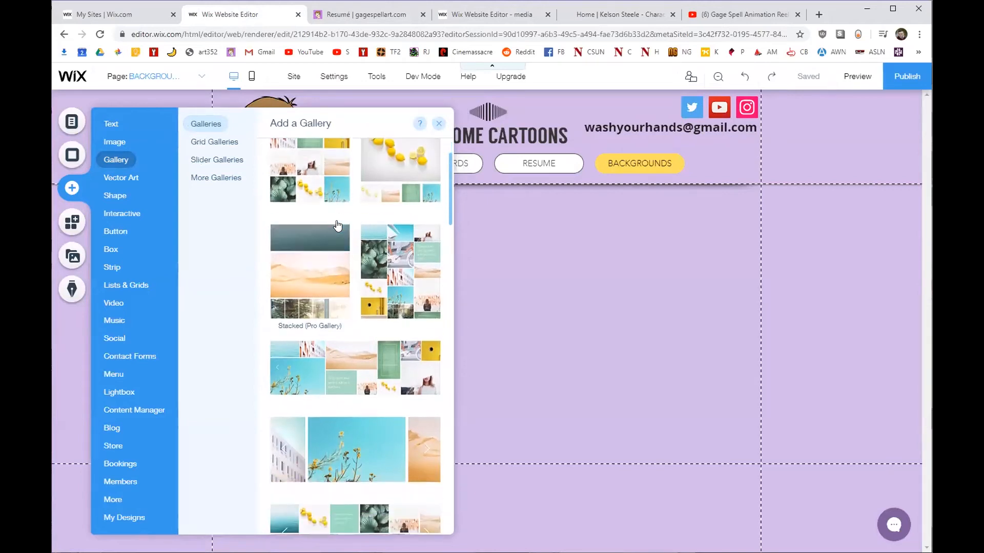
pyautogui.scroll(-4, 328, 279)
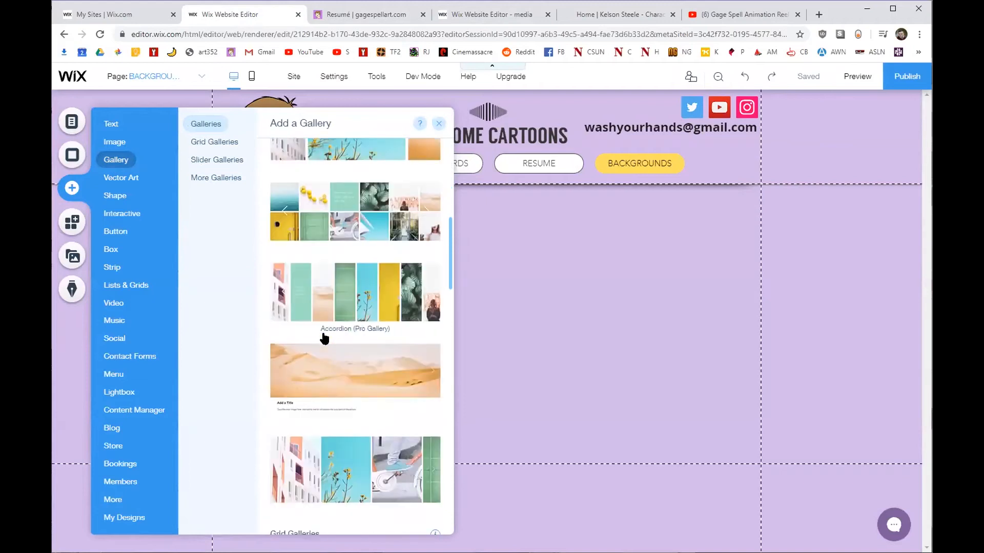
pyautogui.scroll(2, 322, 288)
pyautogui.scroll(5, 317, 256)
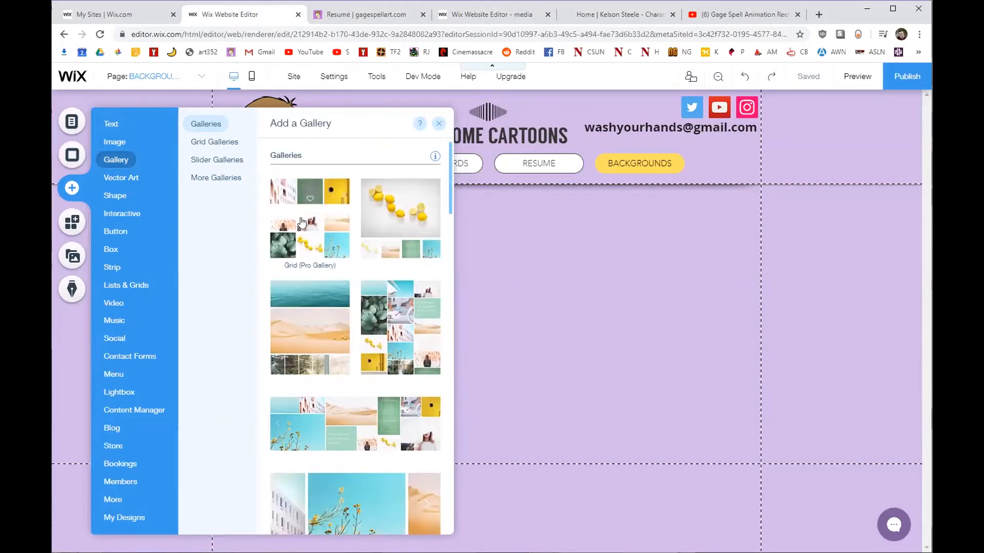
pyautogui.moveTo(307, 227); pyautogui.dragTo(591, 316)
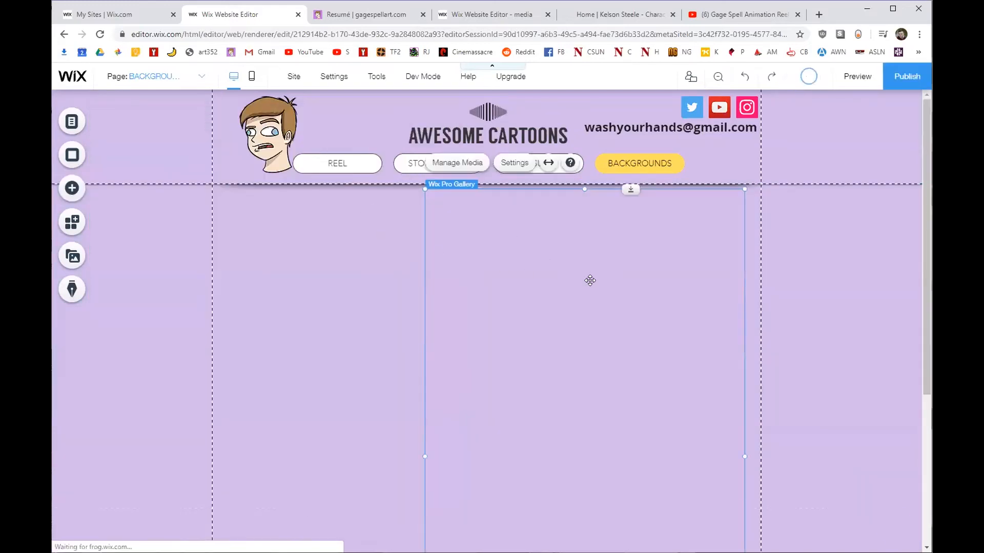
pyautogui.moveTo(602, 282); pyautogui.dragTo(503, 284)
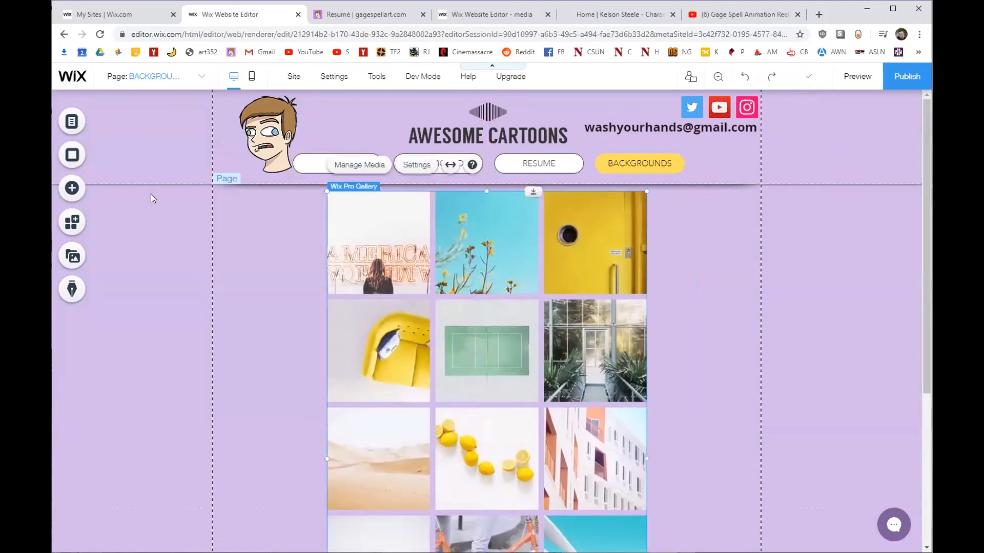
# Stretch the gallery out to the page's content edges and open its image organizer.
pyautogui.scroll(-4, 506, 332)
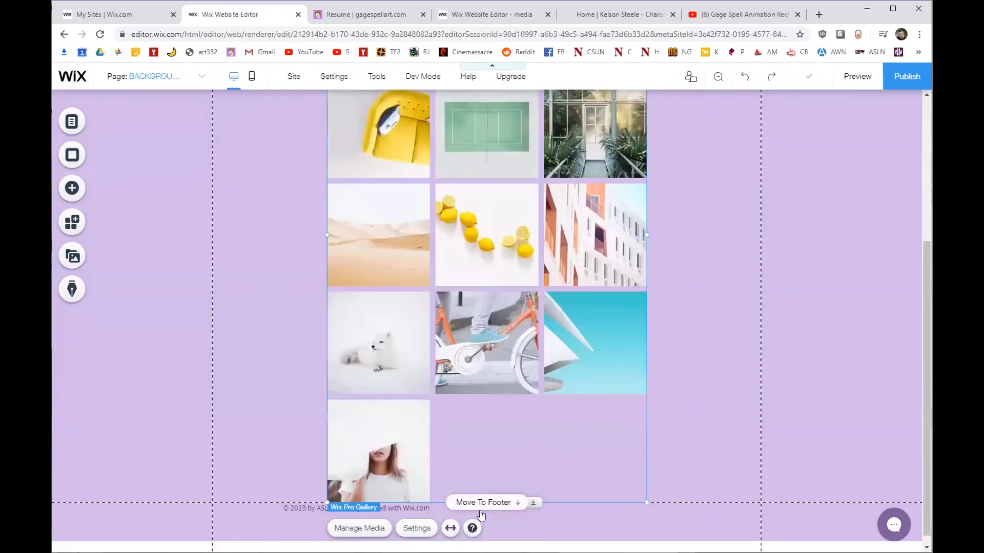
pyautogui.moveTo(636, 498); pyautogui.dragTo(758, 501)
pyautogui.moveTo(328, 499); pyautogui.dragTo(212, 475)
pyautogui.moveTo(426, 235); pyautogui.dragTo(424, 238)
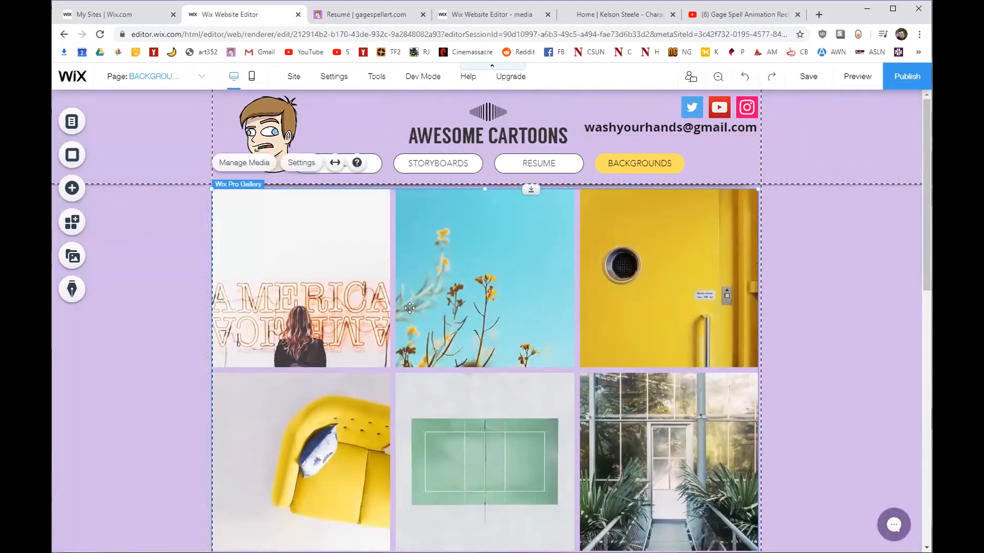
pyautogui.click(245, 163)
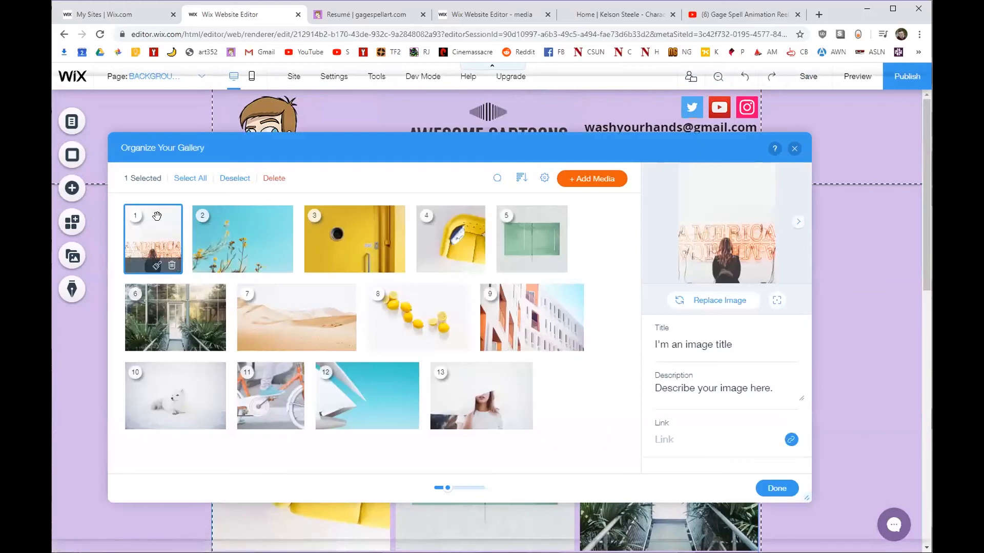
# Reorder the gallery: the lemon photo goes to the first slot and the white animal photo to the end.
pyautogui.moveTo(404, 349); pyautogui.dragTo(149, 257)
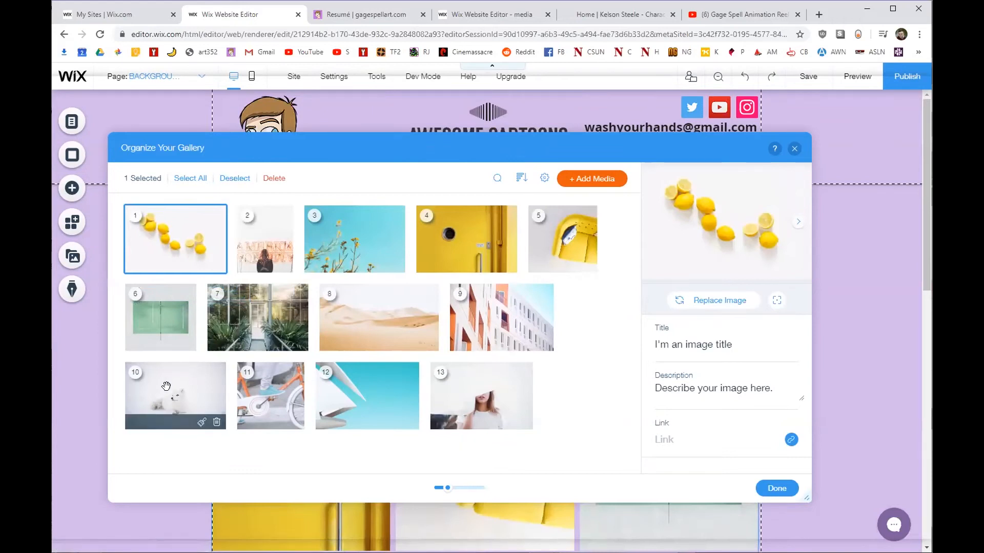
pyautogui.moveTo(168, 390); pyautogui.dragTo(477, 394)
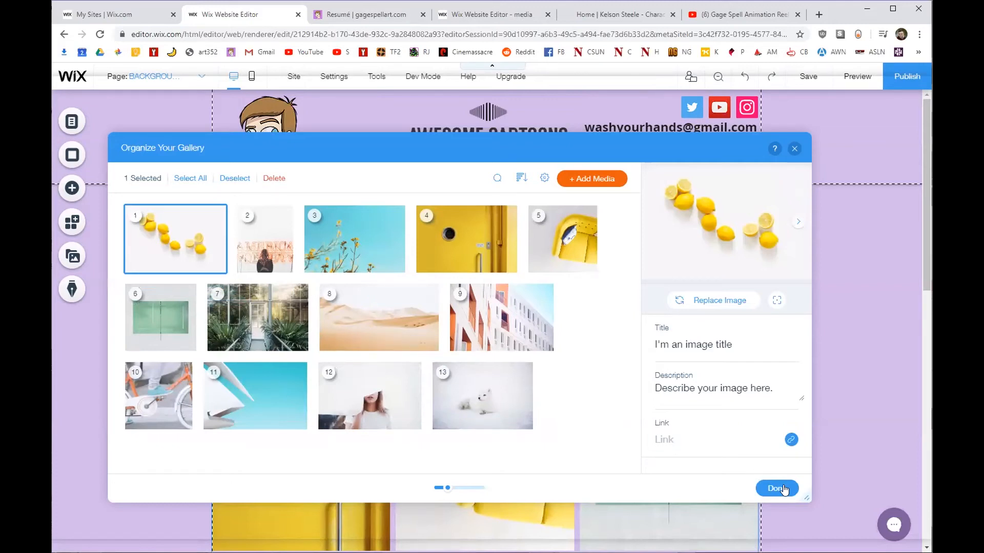
pyautogui.click(778, 489)
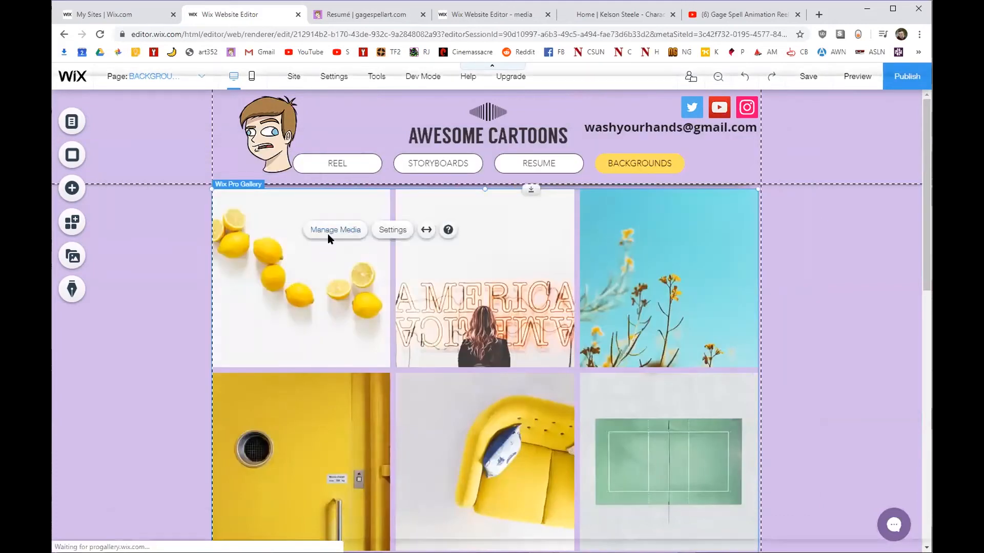
# Add ProfilePIC_New_Transparent_V2.png to the gallery and make it the first image.
pyautogui.click(331, 230)
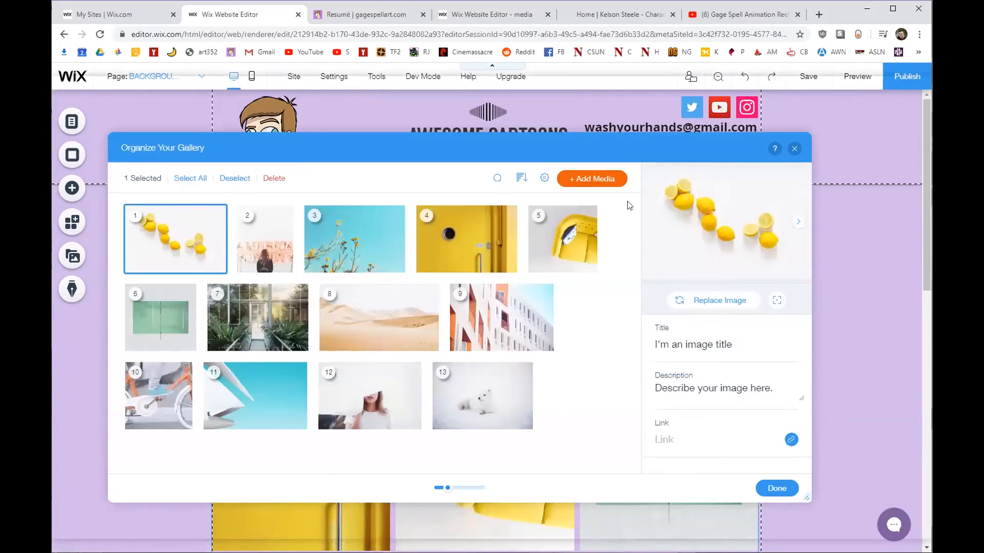
pyautogui.moveTo(589, 186)
pyautogui.click(589, 208)
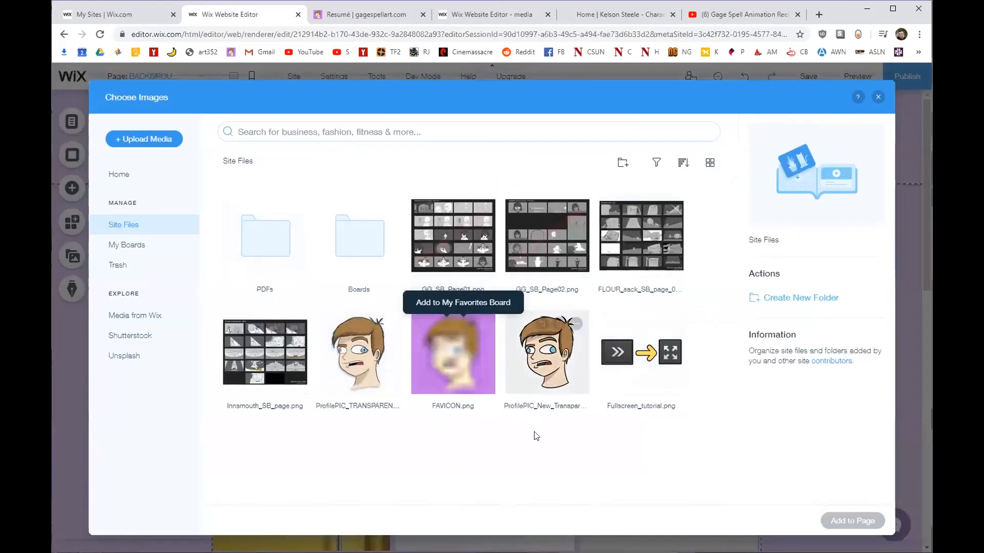
pyautogui.click(546, 359)
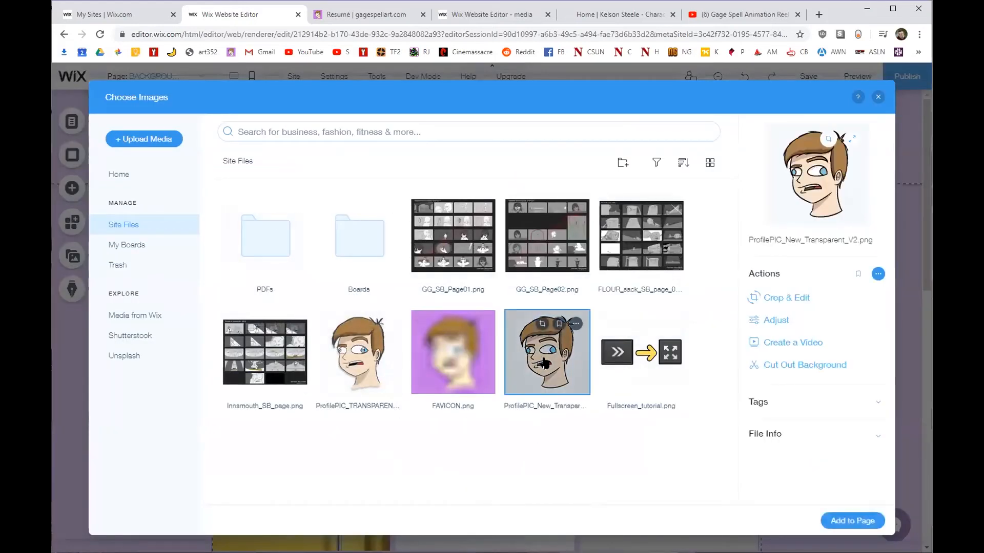
pyautogui.click(857, 530)
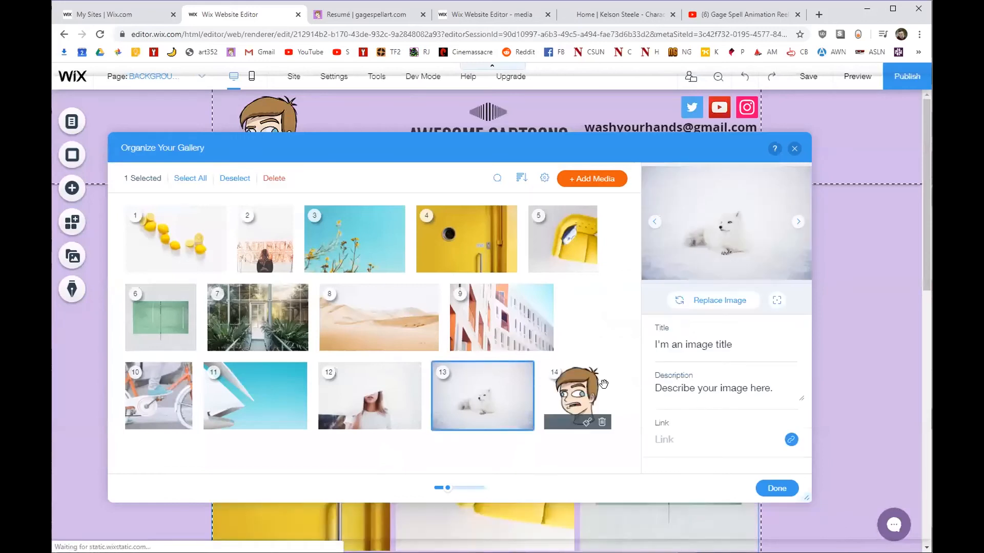
pyautogui.moveTo(604, 384); pyautogui.dragTo(144, 231)
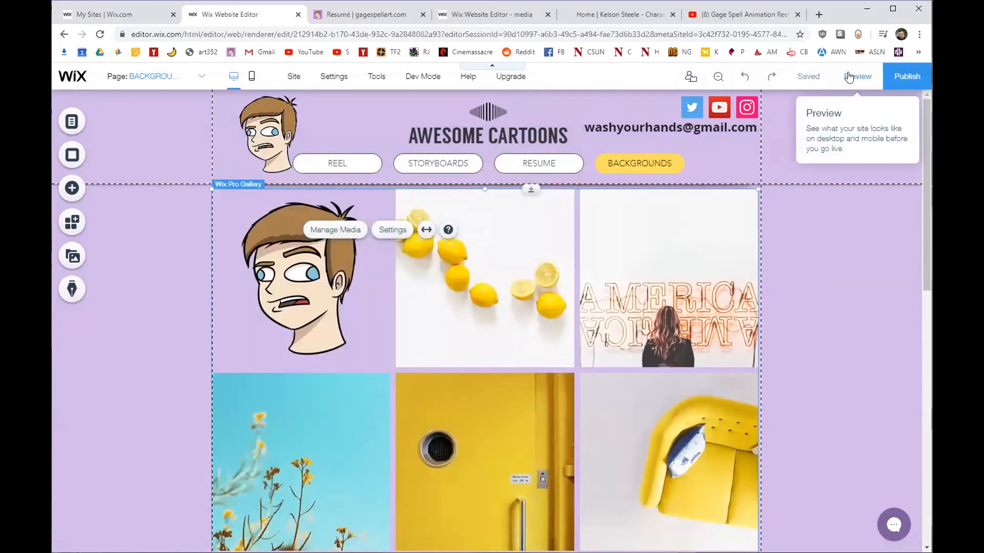
# Preview the page and open the profile picture full size to check its file name.
pyautogui.click(849, 77)
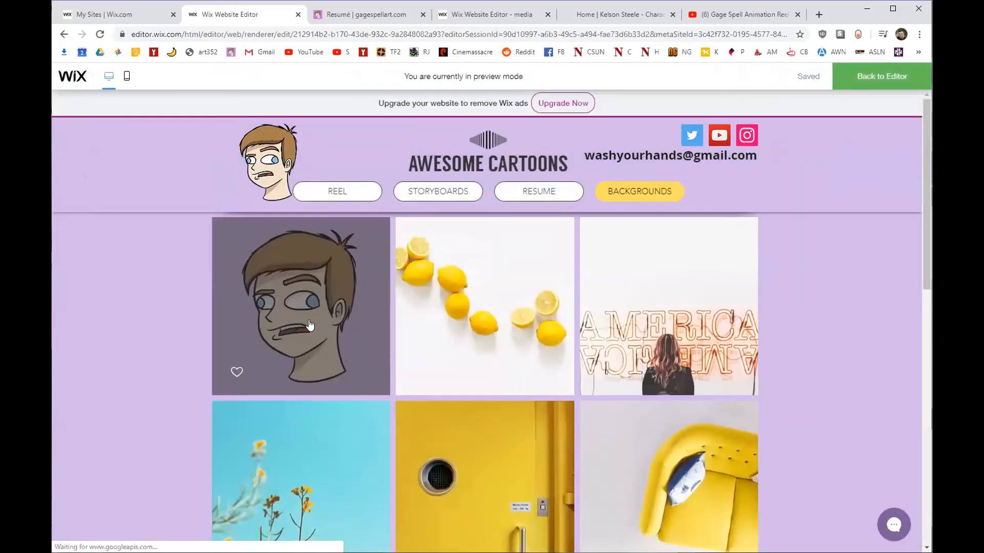
pyautogui.click(308, 311)
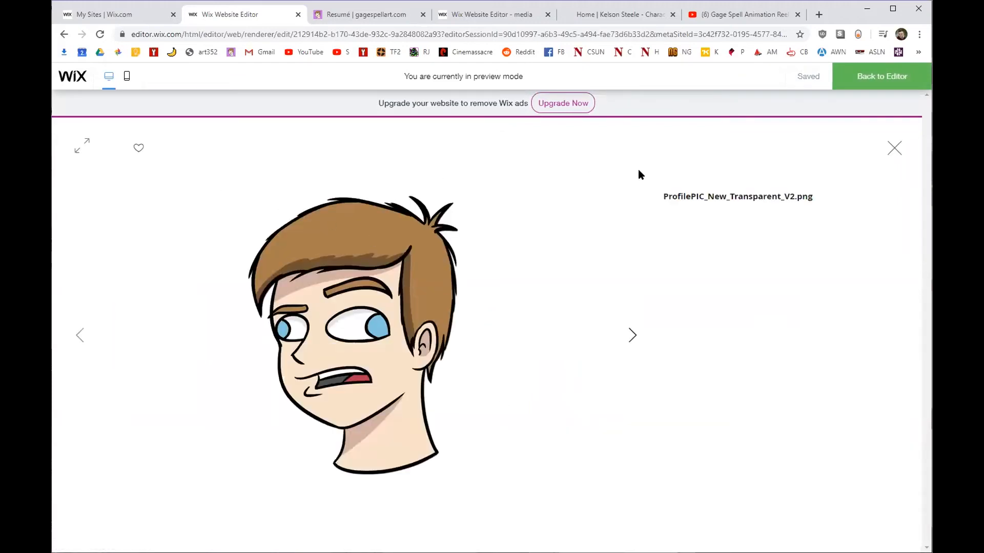
pyautogui.moveTo(668, 195); pyautogui.dragTo(784, 198)
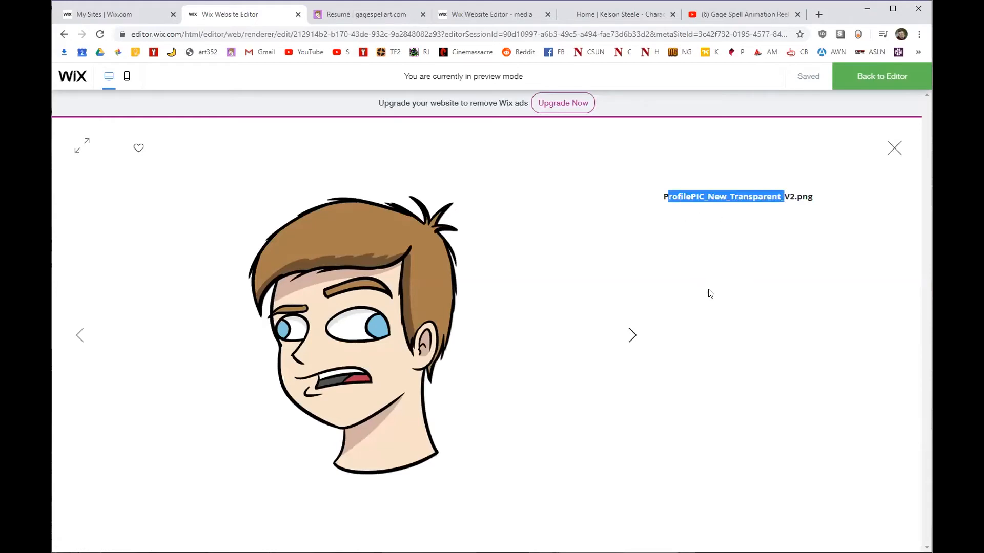
# Close the enlarged image, go back to the editor, and select the Backgrounds photo gallery.
pyautogui.click(894, 150)
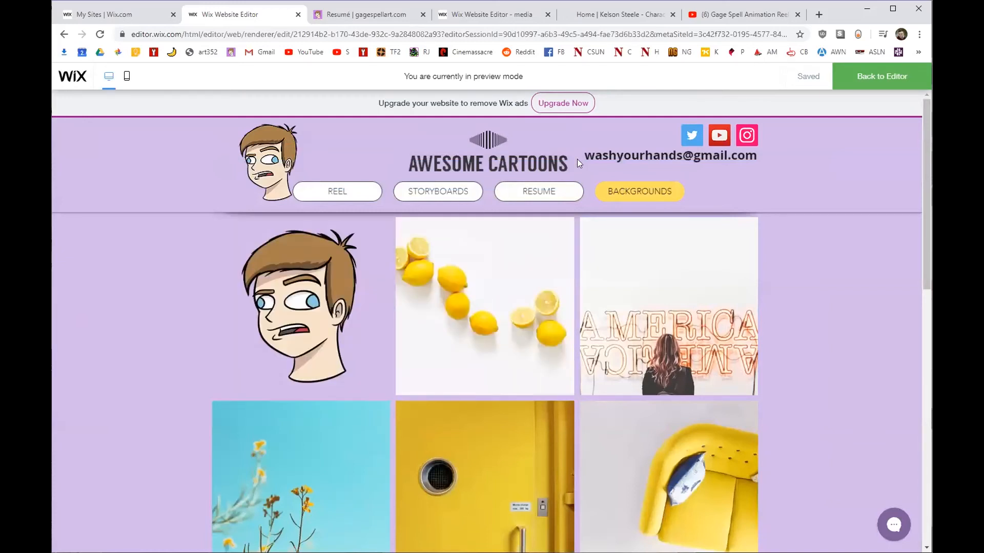
pyautogui.click(906, 87)
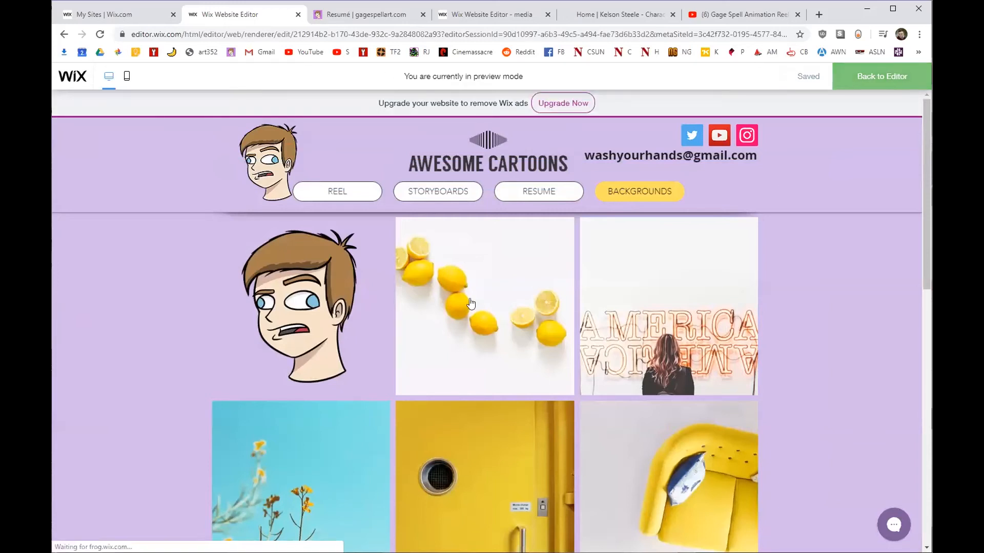
pyautogui.click(331, 247)
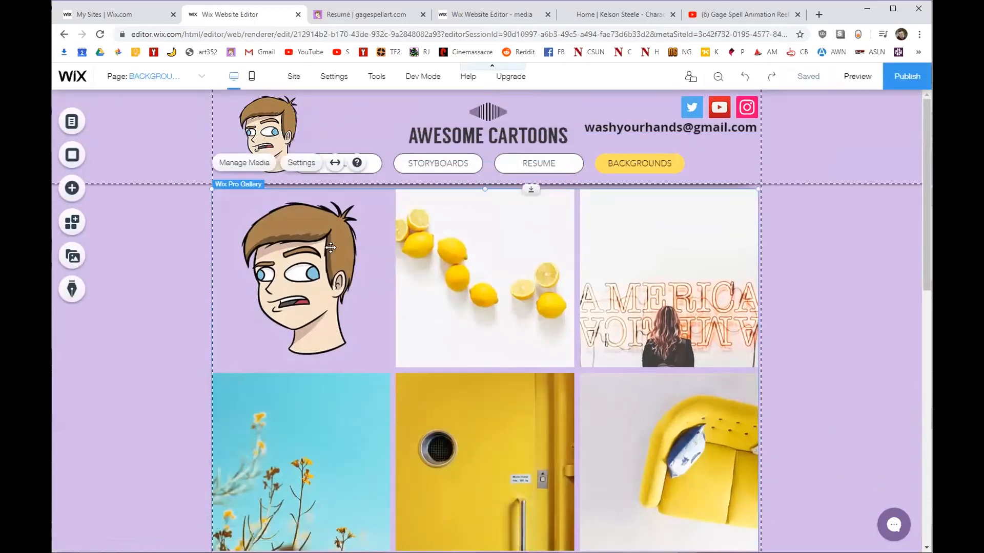
# Set the gallery so clicked items Open in Full Screen.
pyautogui.click(301, 162)
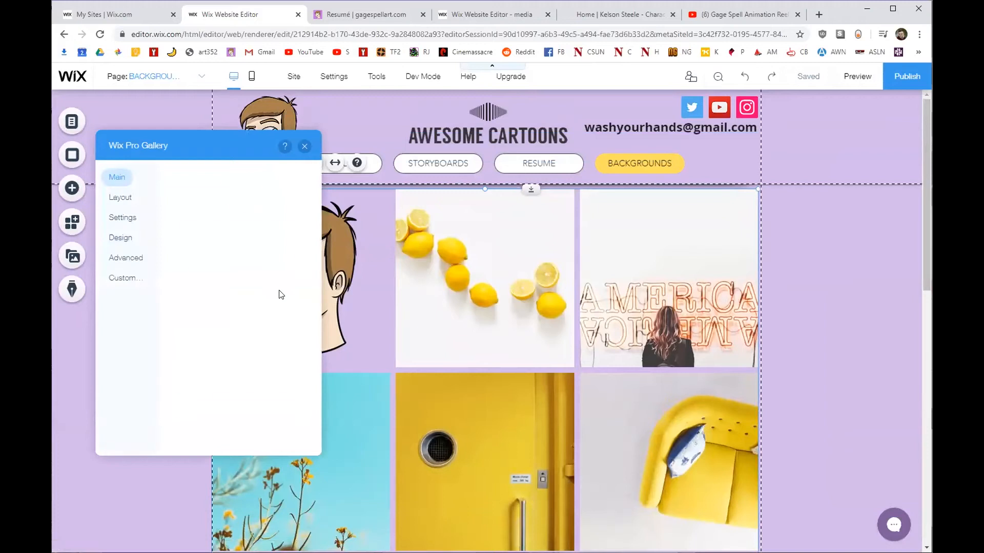
pyautogui.click(115, 197)
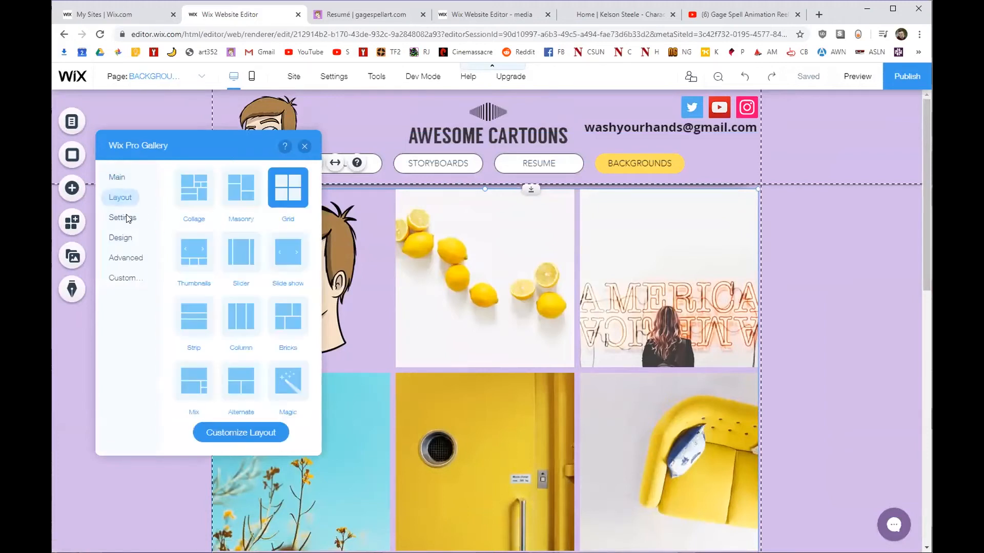
pyautogui.click(114, 220)
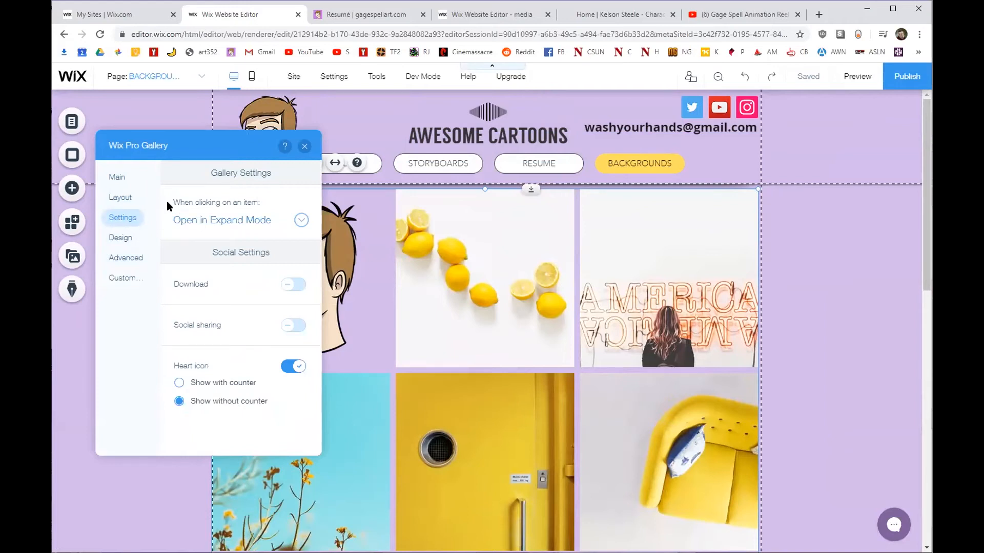
pyautogui.click(185, 222)
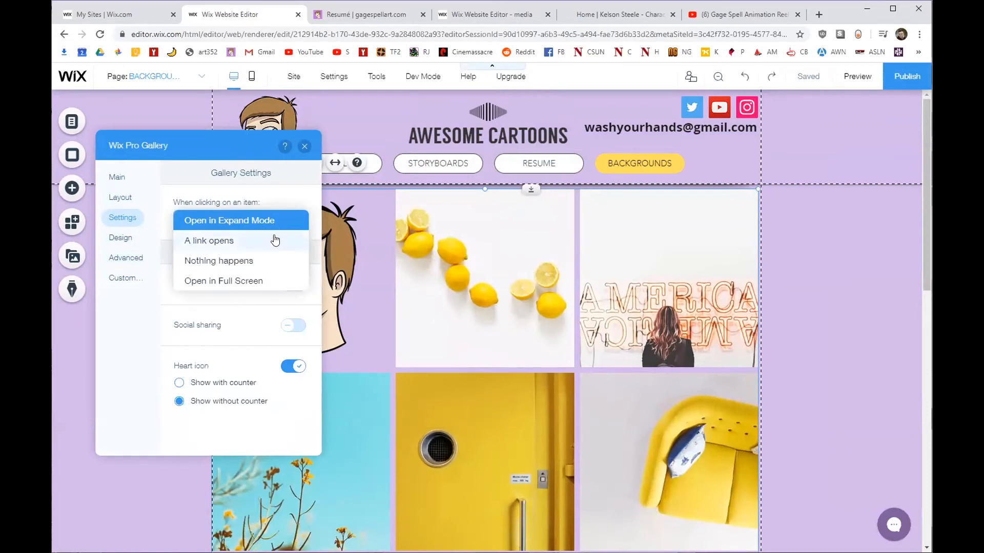
pyautogui.click(257, 281)
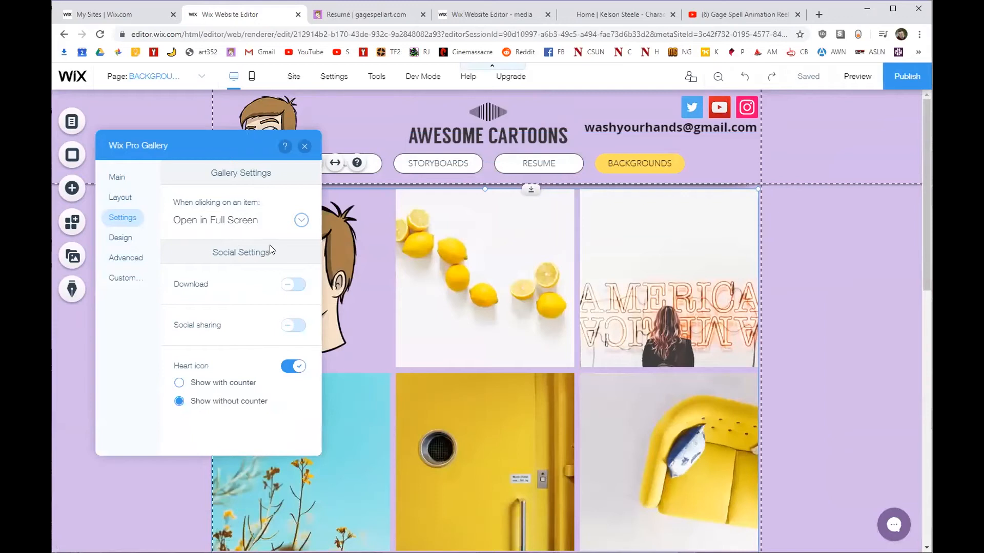
pyautogui.click(305, 149)
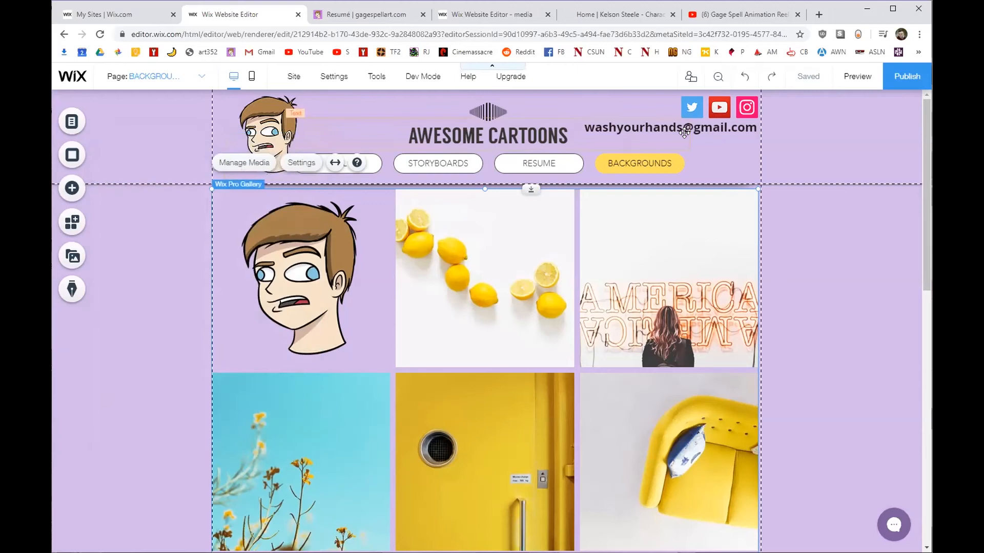
# Switch the editor to the Storyboards page, then view the live site's Résumé page.
pyautogui.click(510, 277)
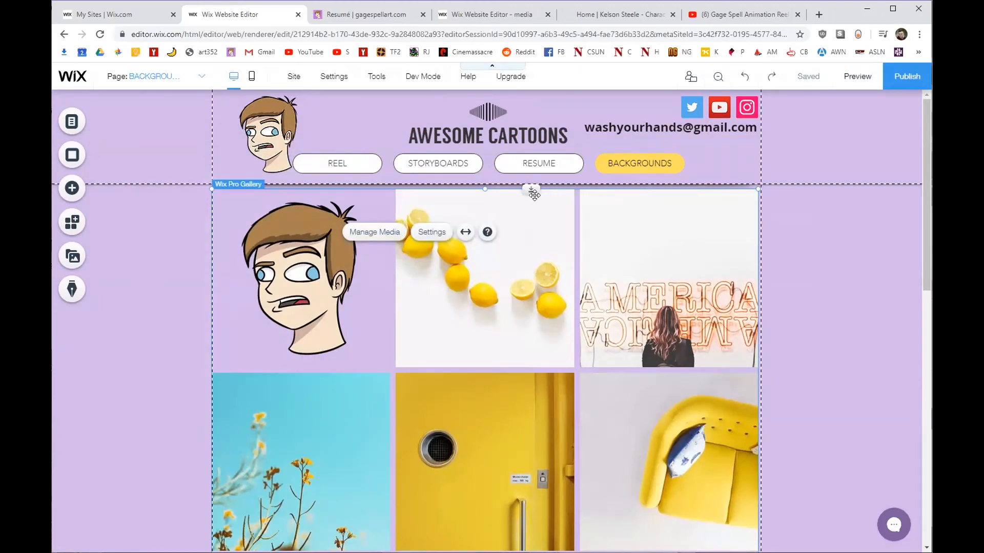
pyautogui.click(72, 122)
pyautogui.click(239, 181)
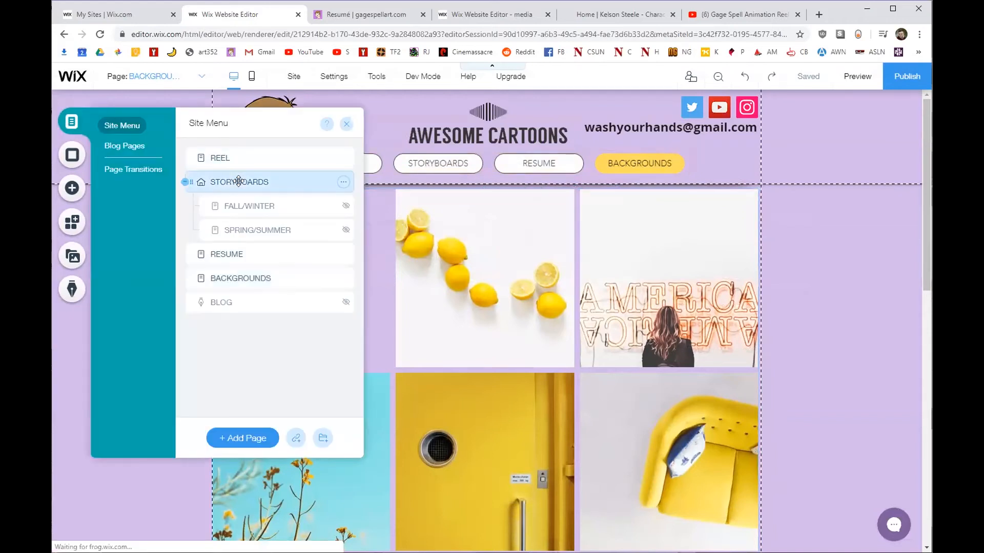
pyautogui.click(346, 126)
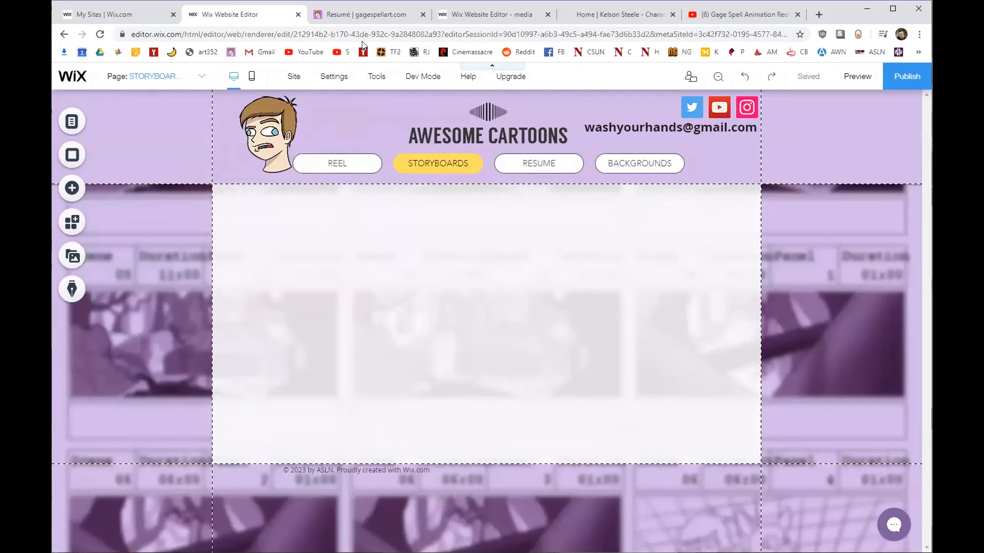
pyautogui.click(366, 16)
pyautogui.scroll(8, 299, 187)
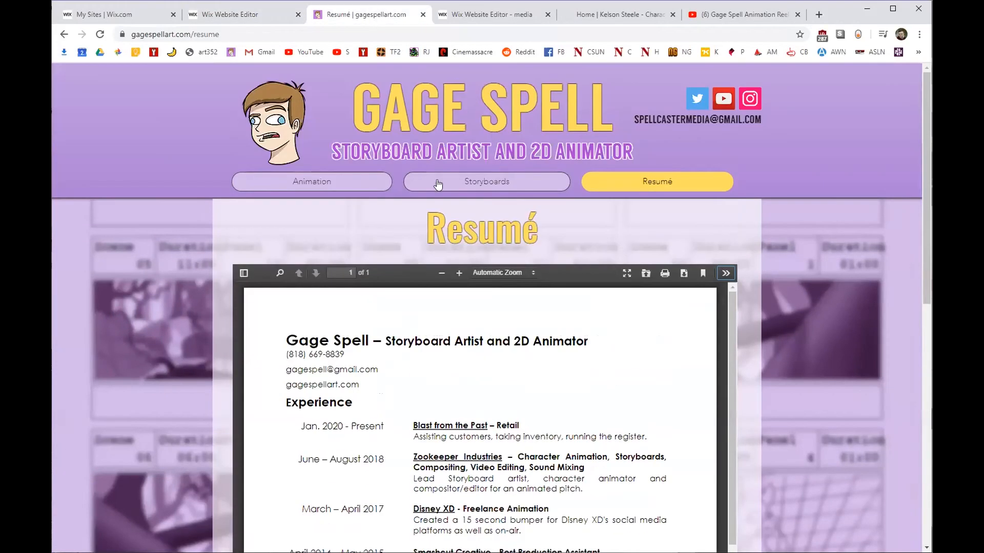
# Open the live Storyboards page and read the Bad Quest title, date and description.
pyautogui.click(442, 184)
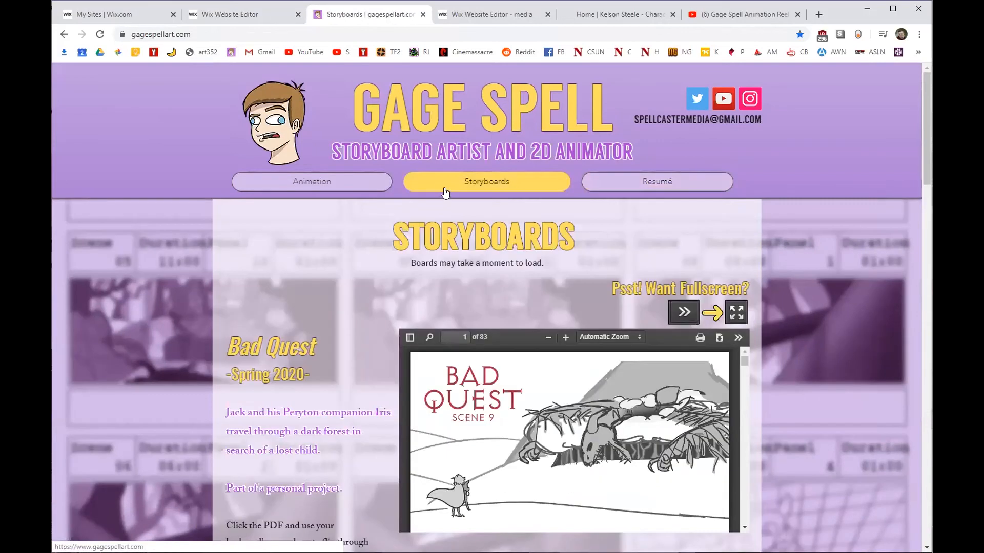
pyautogui.scroll(-3, 270, 213)
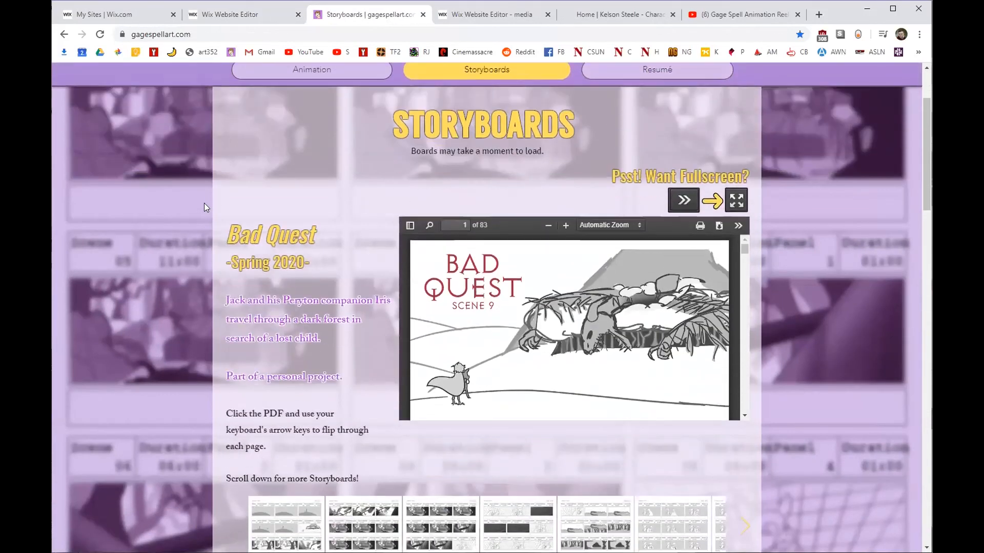
pyautogui.scroll(1, 167, 157)
pyautogui.moveTo(239, 247); pyautogui.dragTo(361, 450)
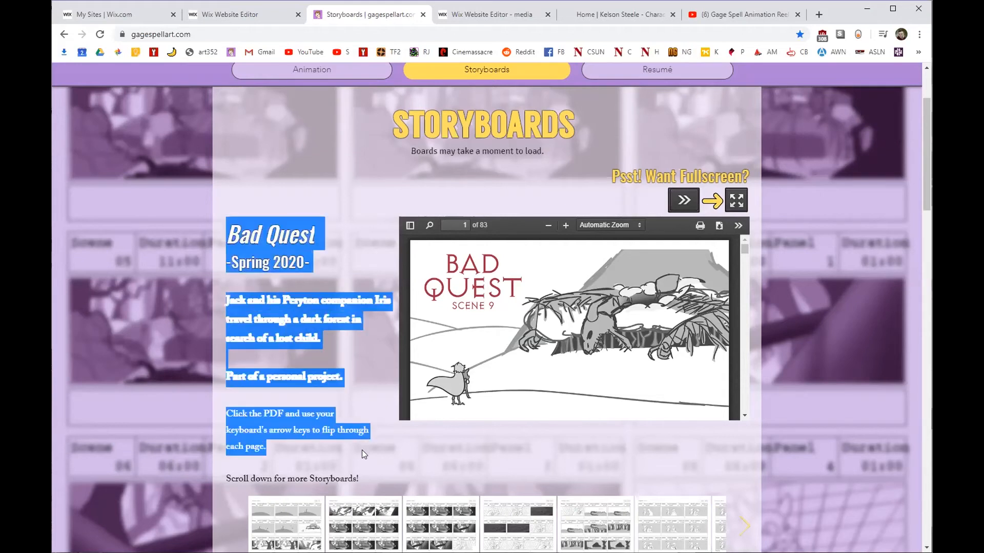
pyautogui.click(362, 450)
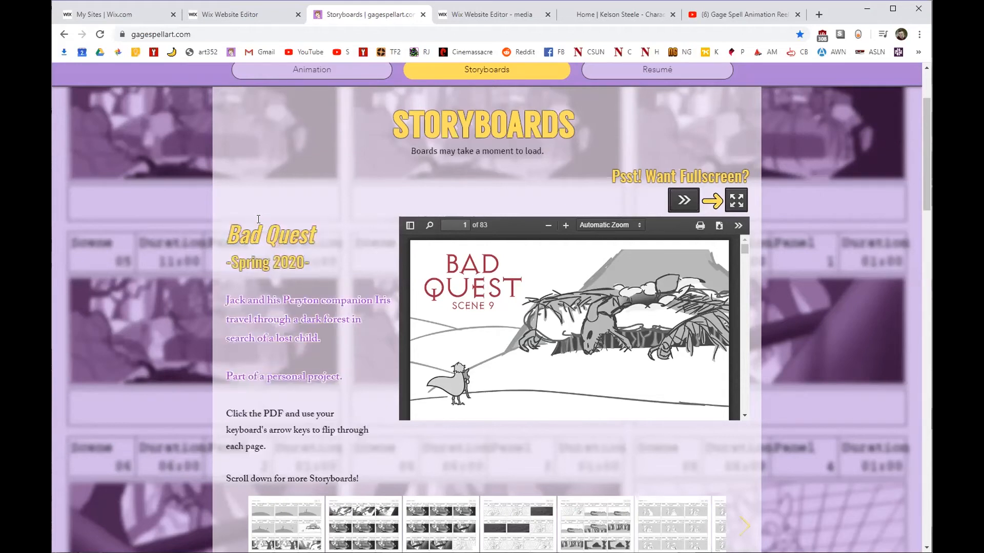
pyautogui.moveTo(228, 231); pyautogui.dragTo(233, 255)
# Page forward through the Bad Quest storyboard PDF with the arrow keys.
pyautogui.click(233, 255)
pyautogui.press('Right')
pyautogui.press('Right')
pyautogui.press('Right')
pyautogui.press('Right')
pyautogui.press('Right')
pyautogui.press('Right')
pyautogui.press('Right')
pyautogui.press('Right')
pyautogui.press('Right')
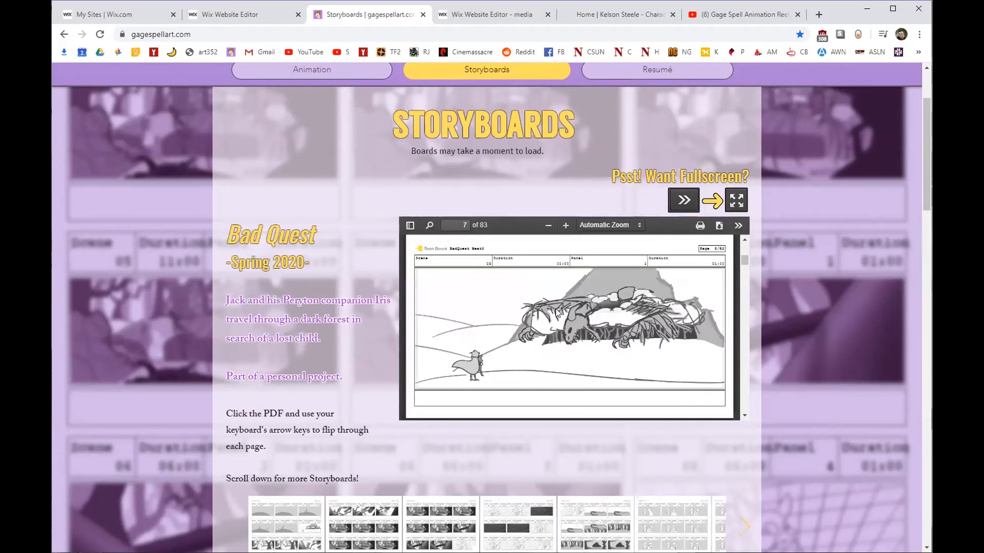
pyautogui.press('Right')
pyautogui.press('Right')
pyautogui.press('Right')
pyautogui.press('Right')
pyautogui.press('Right')
pyautogui.press('Right')
pyautogui.scroll(-1, 255, 250)
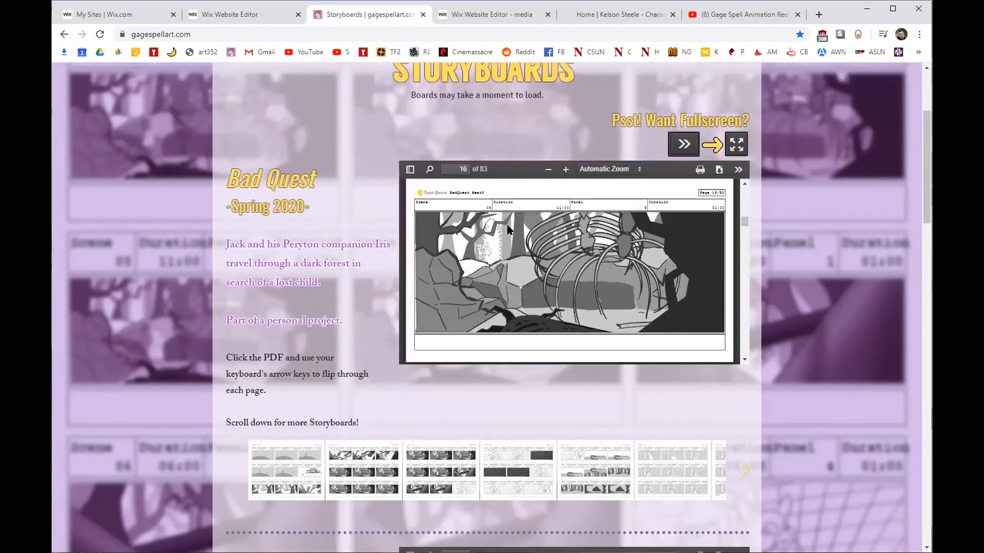
# Read the story summary and paging instructions further down the live page.
pyautogui.moveTo(226, 239); pyautogui.dragTo(319, 285)
pyautogui.click(274, 227)
pyautogui.scroll(-1, 218, 336)
pyautogui.moveTo(225, 299); pyautogui.dragTo(268, 332)
pyautogui.click(271, 346)
pyautogui.moveTo(225, 366); pyautogui.dragTo(359, 367)
pyautogui.click(357, 365)
pyautogui.scroll(2, 302, 342)
pyautogui.scroll(-1, 303, 343)
pyautogui.scroll(-6, 132, 213)
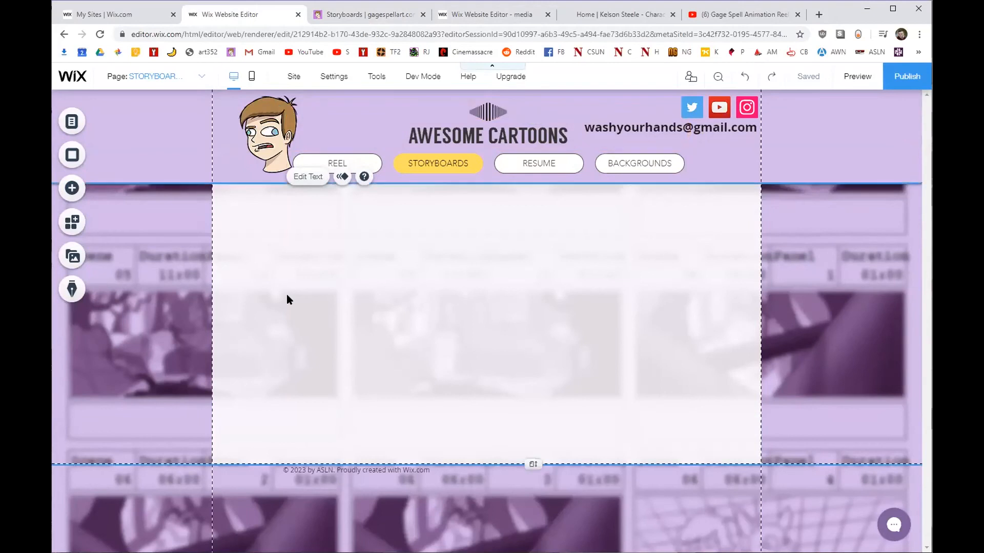
# Paste a copy of the header title into the page near the top and retitle it STORYBOARDS.
pyautogui.click(286, 295)
pyautogui.hotkey('ctrl', 'v')
pyautogui.moveTo(473, 147); pyautogui.dragTo(402, 244)
pyautogui.moveTo(628, 242); pyautogui.dragTo(413, 220)
pyautogui.rightClick(427, 135)
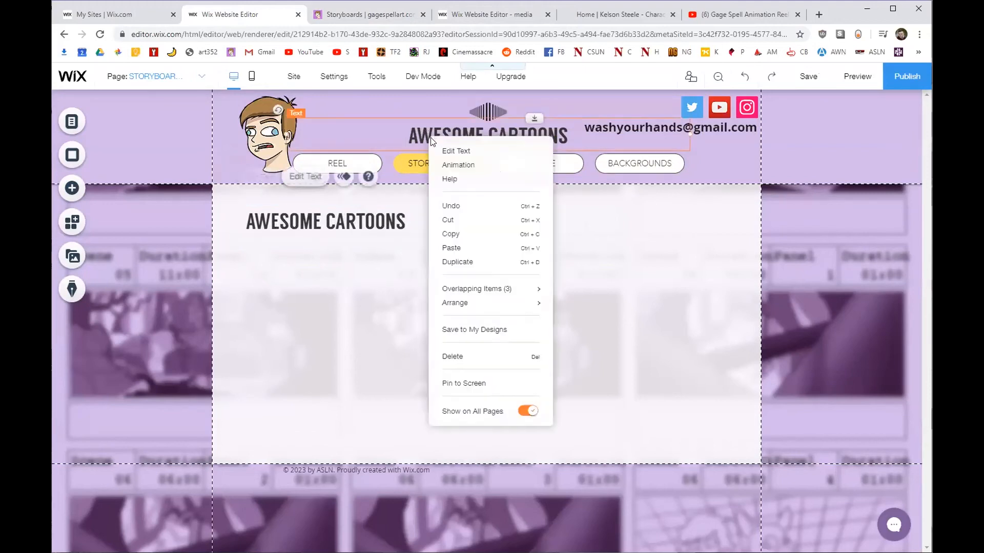
pyautogui.click(365, 229)
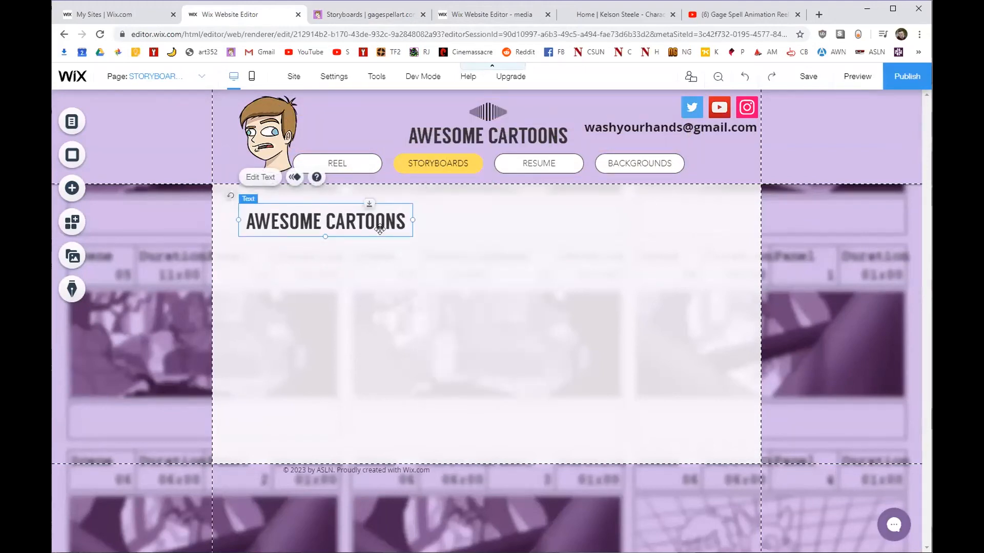
pyautogui.moveTo(351, 221); pyautogui.dragTo(548, 199)
pyautogui.doubleClick(500, 210)
pyautogui.write('STORYBOARDS')
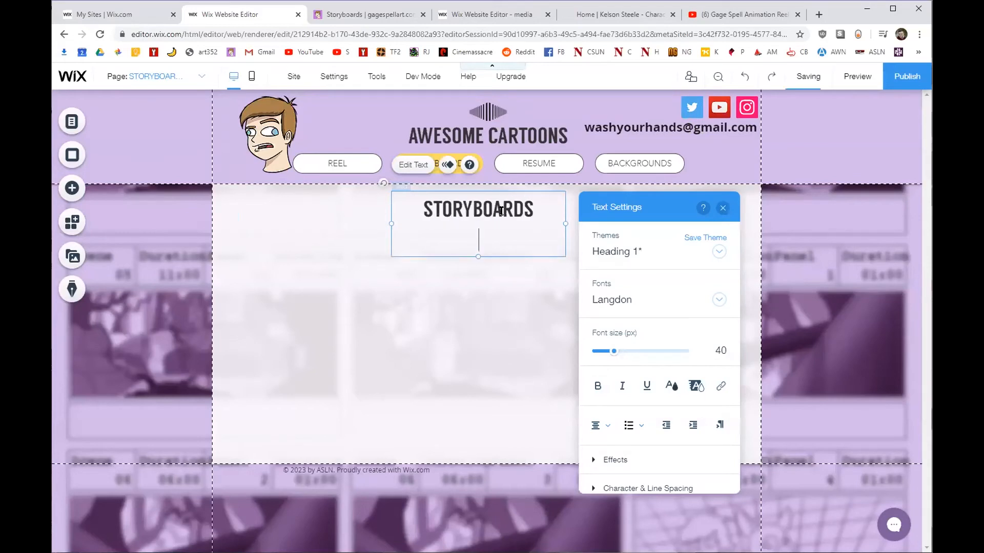
pyautogui.press('Escape')
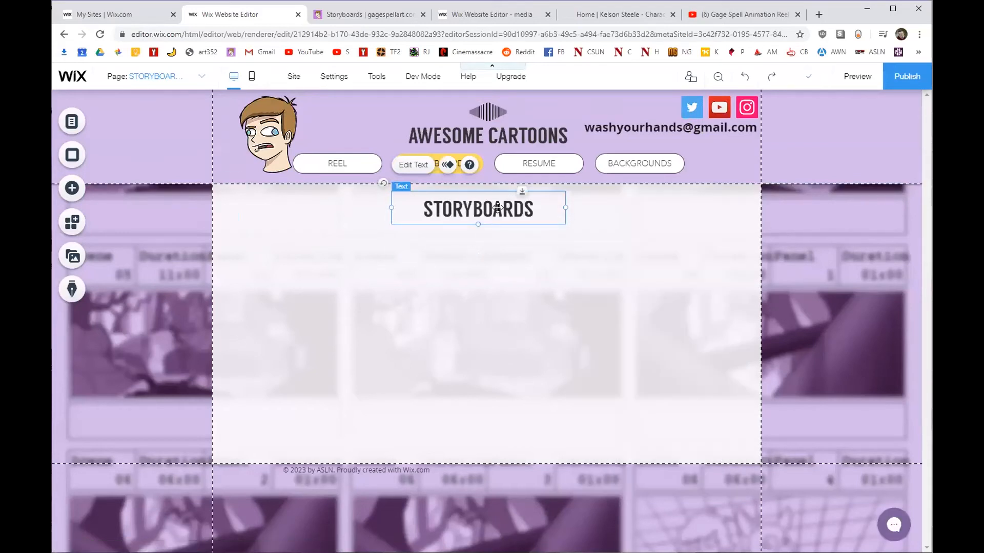
# Duplicate the STORYBOARDS title, rename the copy BAD QUEST, and place it below left.
pyautogui.hotkey('ctrl', 'd')
pyautogui.moveTo(498, 207); pyautogui.dragTo(337, 253)
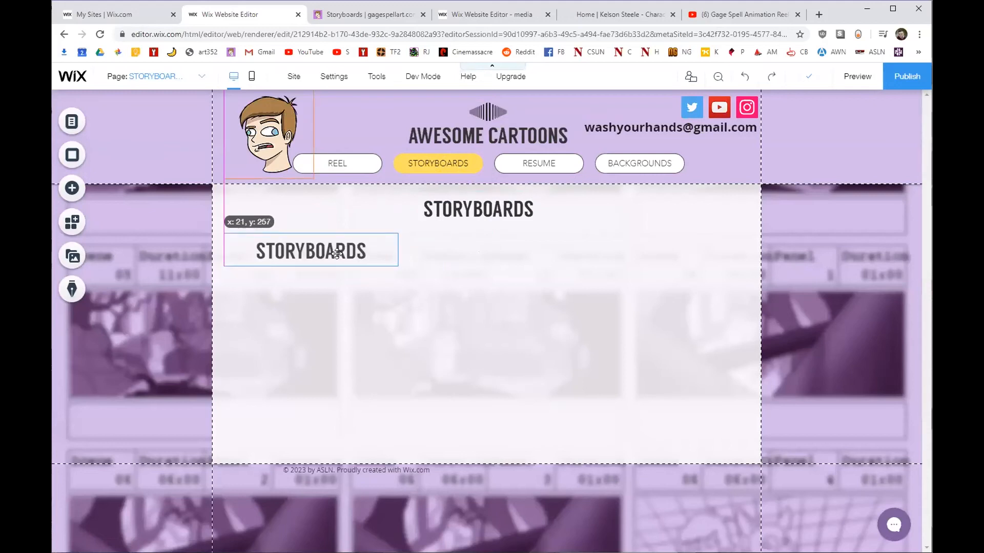
pyautogui.doubleClick(337, 253)
pyautogui.write('BAD QUES')
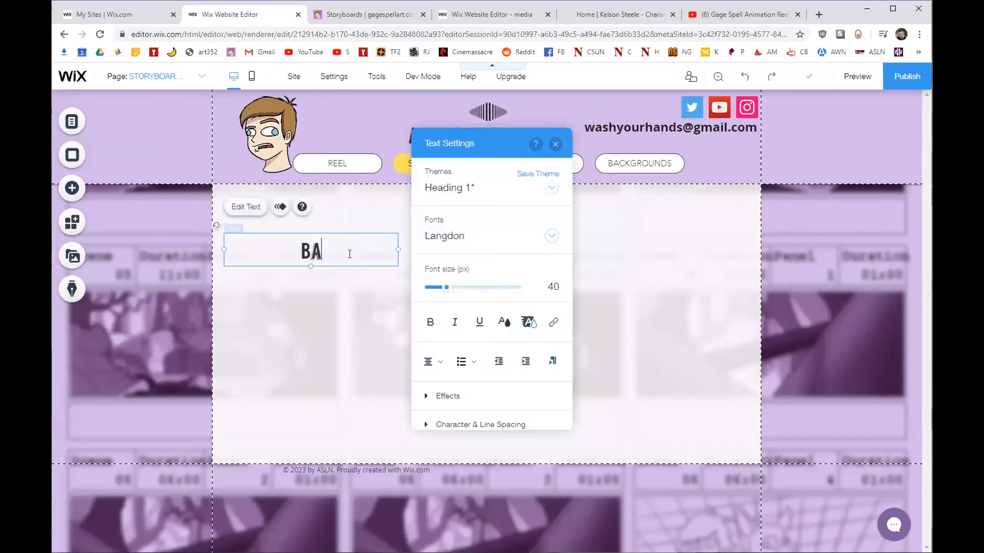
pyautogui.press('BackSpace')
pyautogui.press('BackSpace')
pyautogui.press('BackSpace')
pyautogui.press('BackSpace')
pyautogui.press('BackSpace')
pyautogui.press('BackSpace')
pyautogui.write('D QUESRT')
pyautogui.press('BackSpace')
pyautogui.press('BackSpace')
pyautogui.write('T')
pyautogui.click(555, 144)
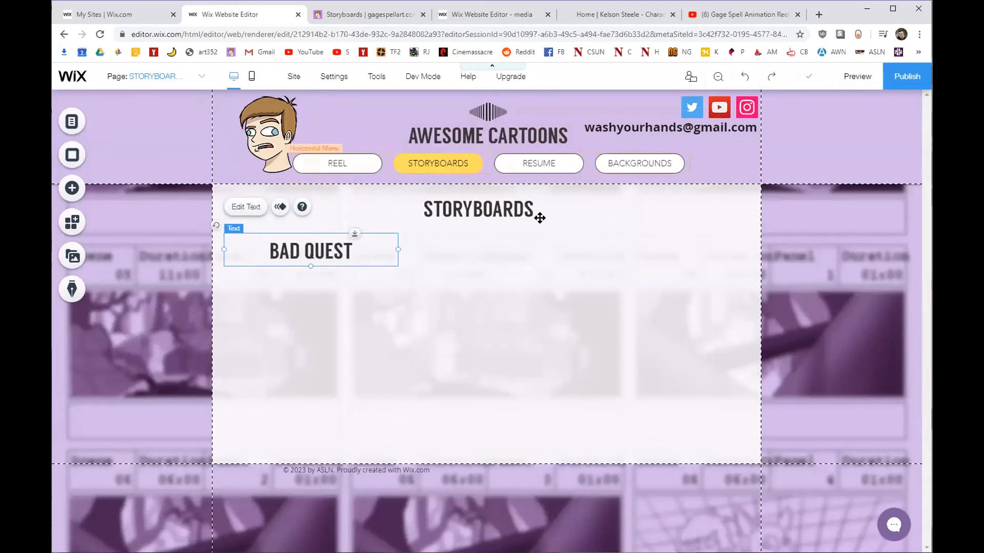
pyautogui.moveTo(340, 243); pyautogui.dragTo(347, 242)
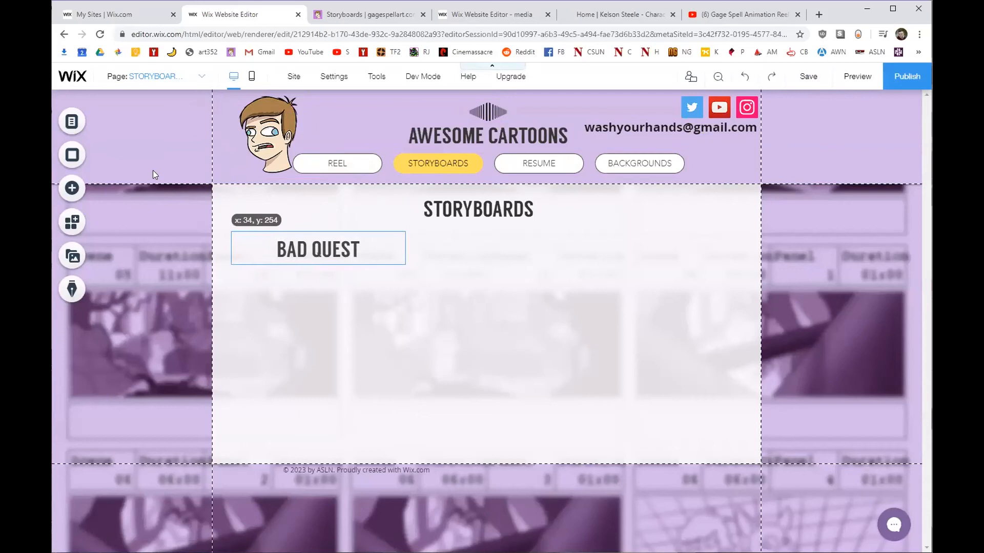
pyautogui.click(72, 126)
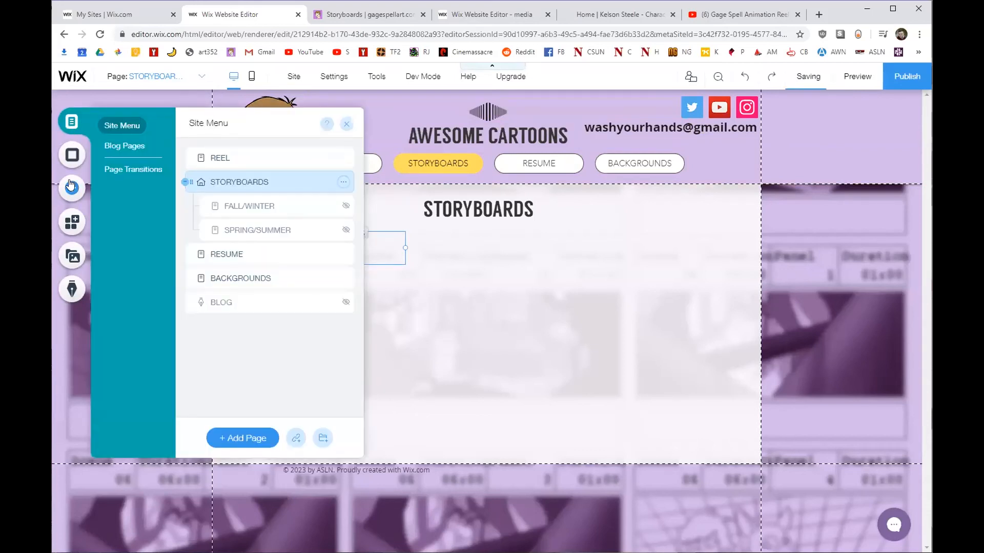
# Add a paragraph text box under BAD QUEST and adjust the heading's width.
pyautogui.click(72, 188)
pyautogui.moveTo(114, 127)
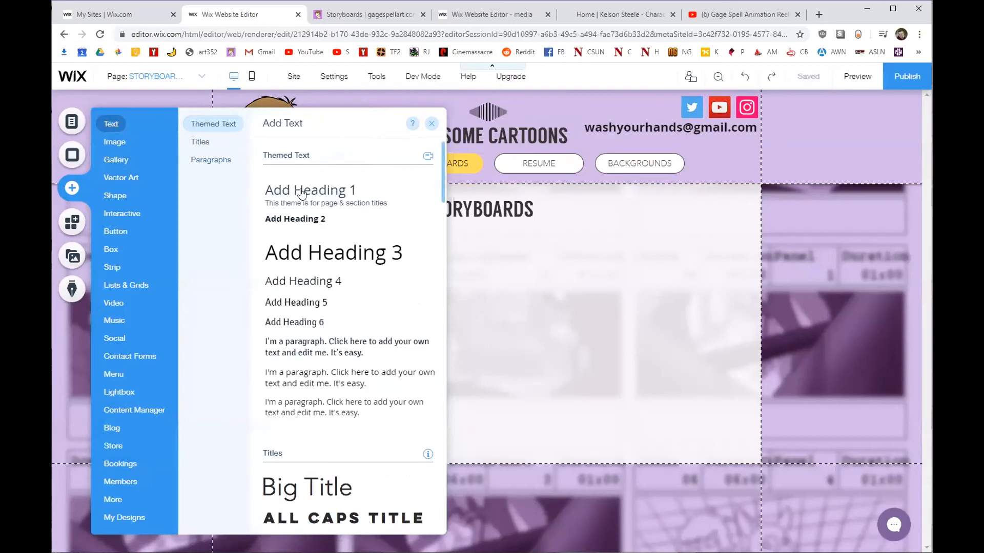
pyautogui.moveTo(318, 250); pyautogui.dragTo(281, 273)
pyautogui.click(289, 244)
pyautogui.click(288, 246)
pyautogui.click(348, 249)
pyautogui.moveTo(405, 248); pyautogui.dragTo(318, 248)
pyautogui.moveTo(267, 277); pyautogui.dragTo(271, 277)
pyautogui.doubleClick(271, 276)
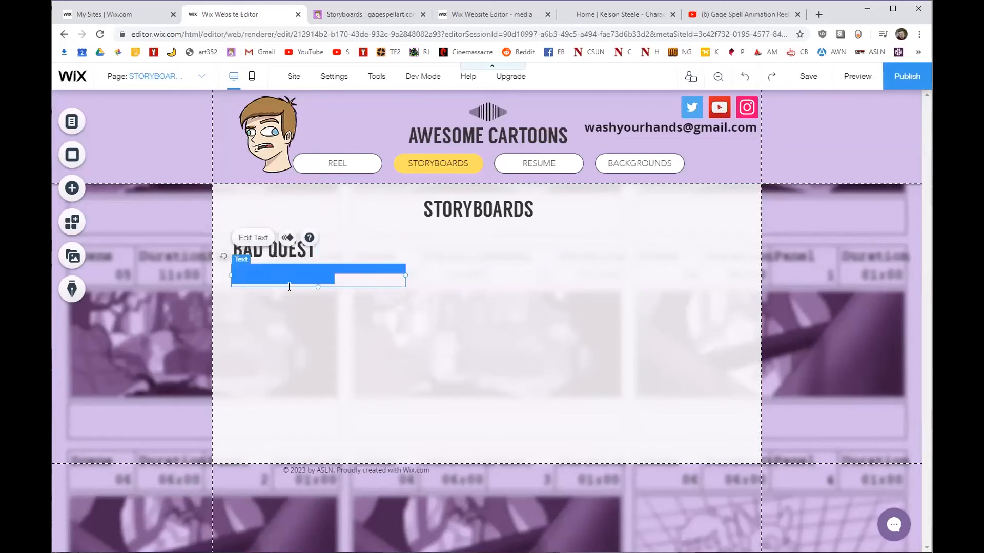
pyautogui.click(318, 285)
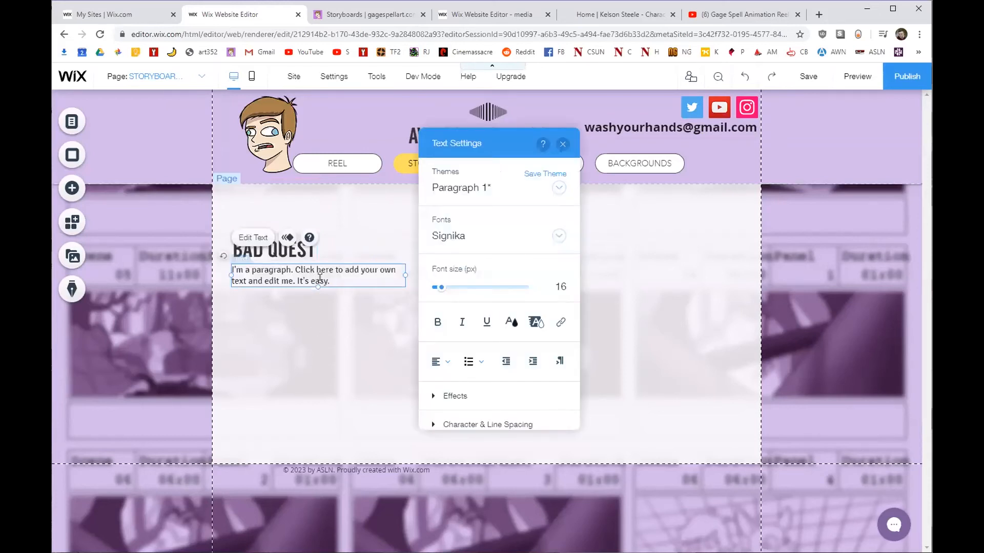
# Copy the Bad Quest description from the live site and paste it over the placeholder text.
pyautogui.click(345, 15)
pyautogui.moveTo(353, 438); pyautogui.dragTo(233, 261)
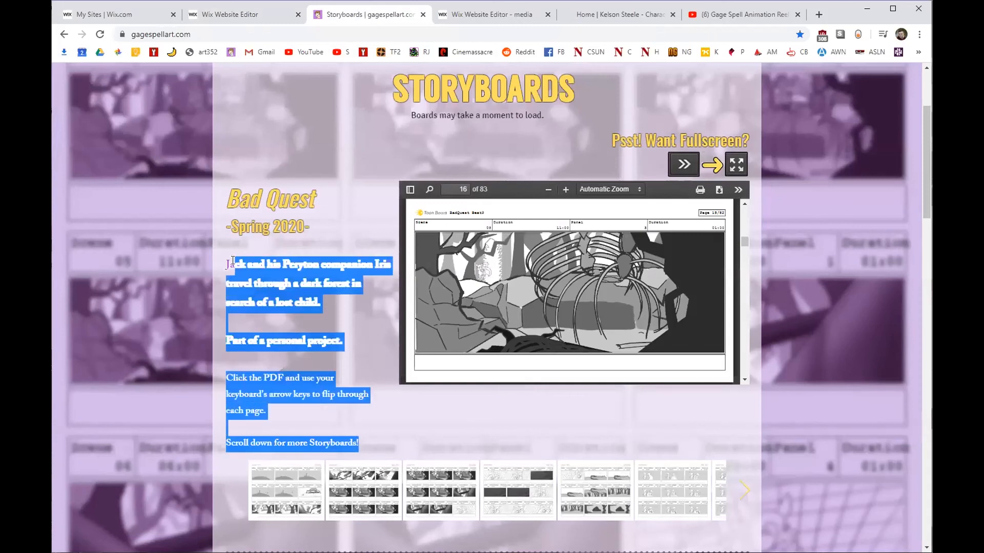
pyautogui.click(228, 15)
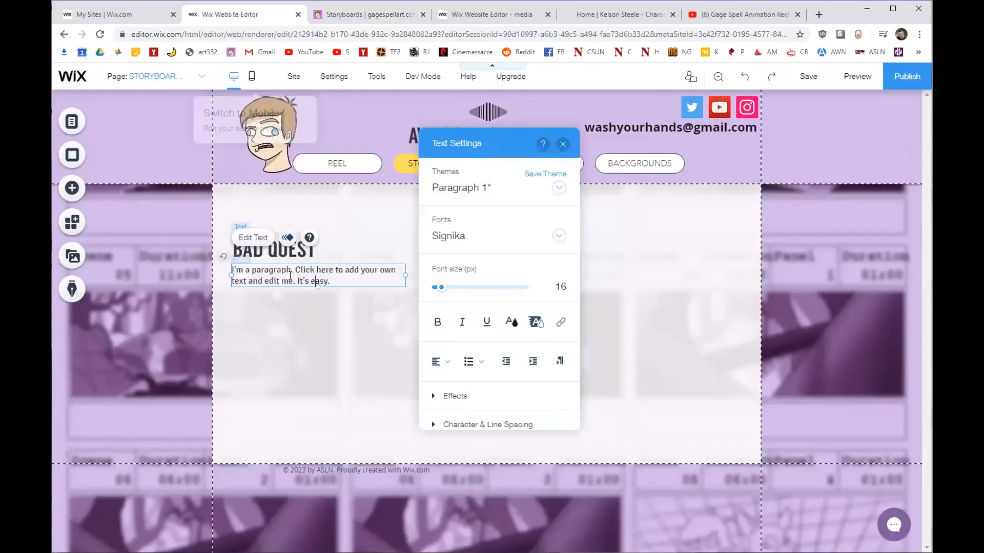
pyautogui.hotkey('ctrl', 'a')
pyautogui.write("Jack and his Peryton companion Iris travel through a dark forest in search of a lost child.  Part of a personal project. Click the PDF and use your keyboard's arrow keys to flip through each page.  Scroll down for more Storyboards!")
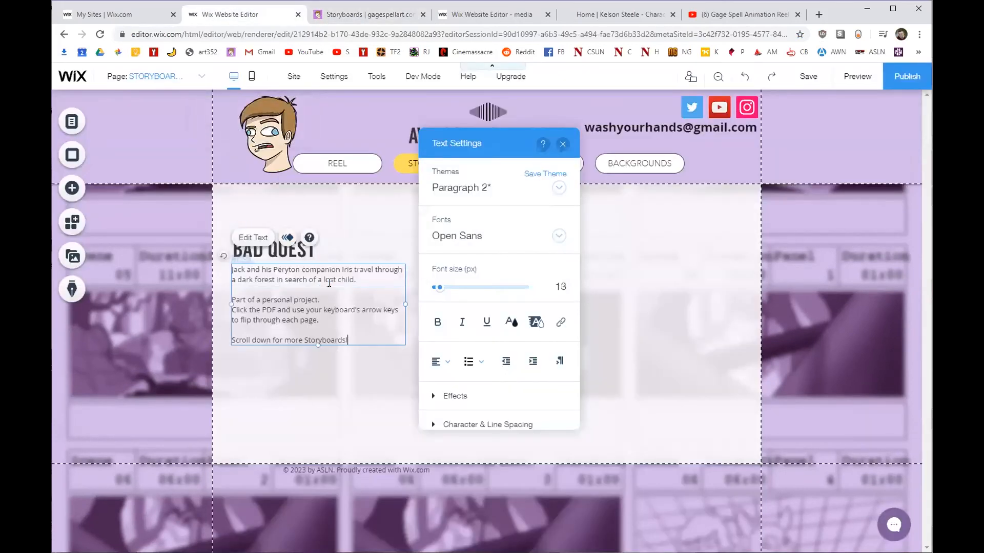
pyautogui.click(368, 393)
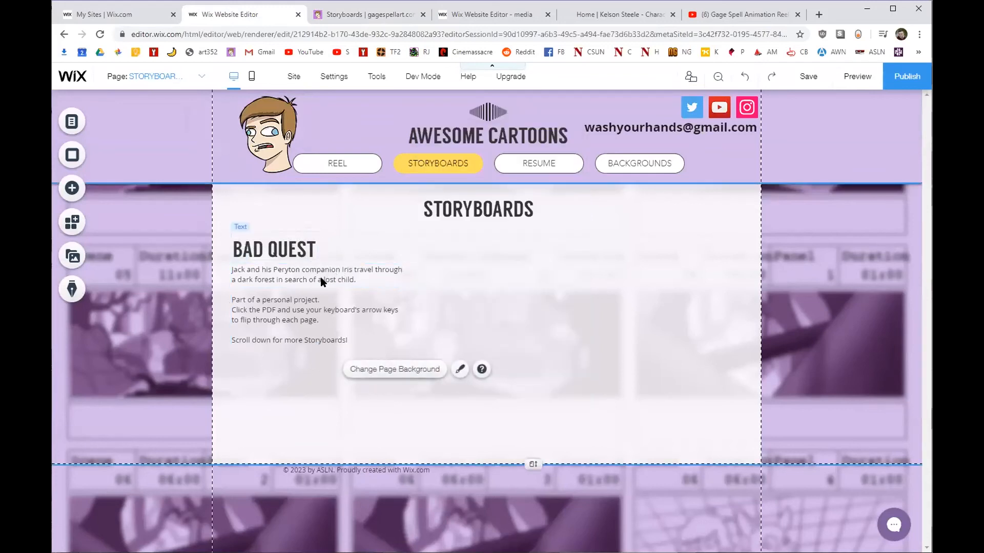
# Make the Bad Quest description box taller so all the text fits.
pyautogui.click(295, 279)
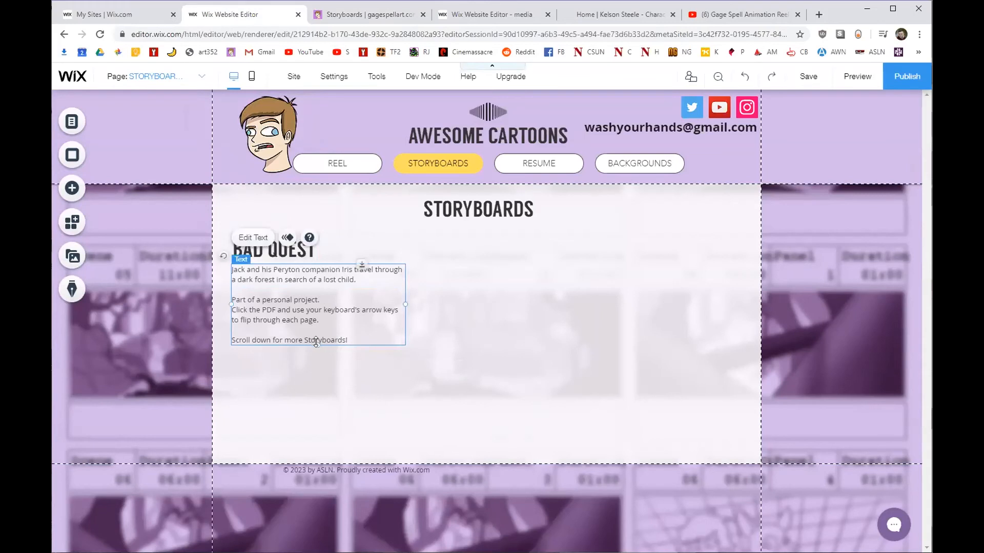
pyautogui.hotkey('ctrl', 'z')
pyautogui.hotkey('ctrl', 'y')
pyautogui.moveTo(318, 348); pyautogui.dragTo(318, 395)
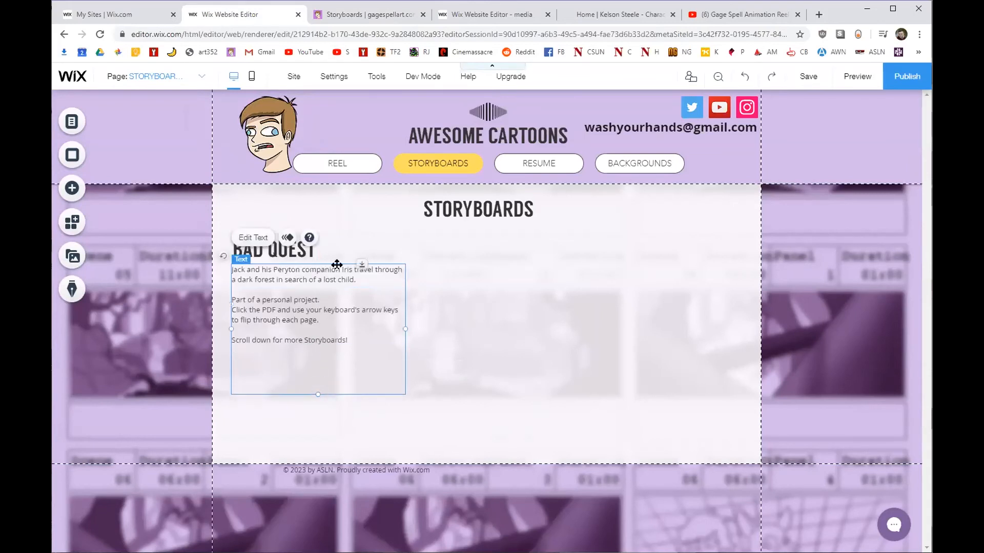
pyautogui.click(347, 245)
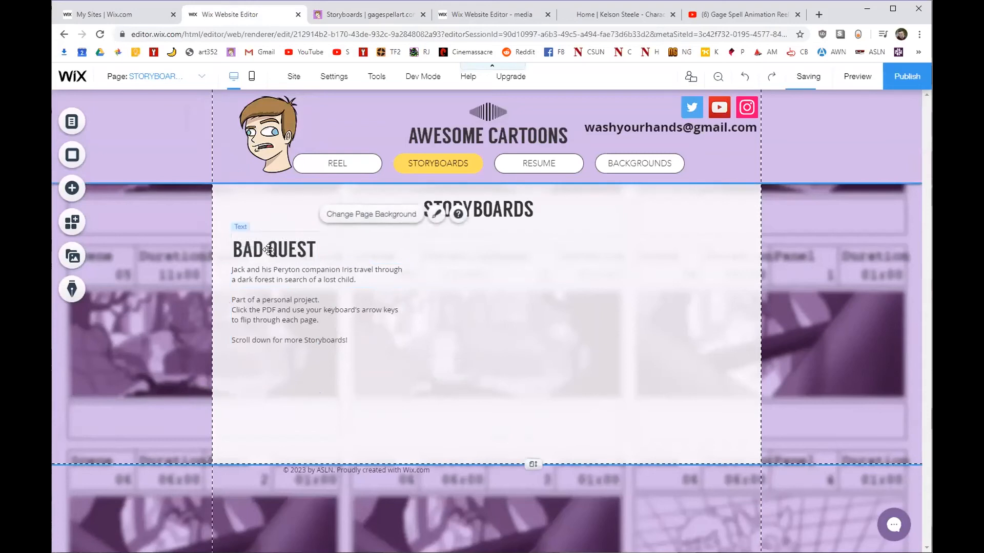
pyautogui.click(302, 286)
pyautogui.click(305, 213)
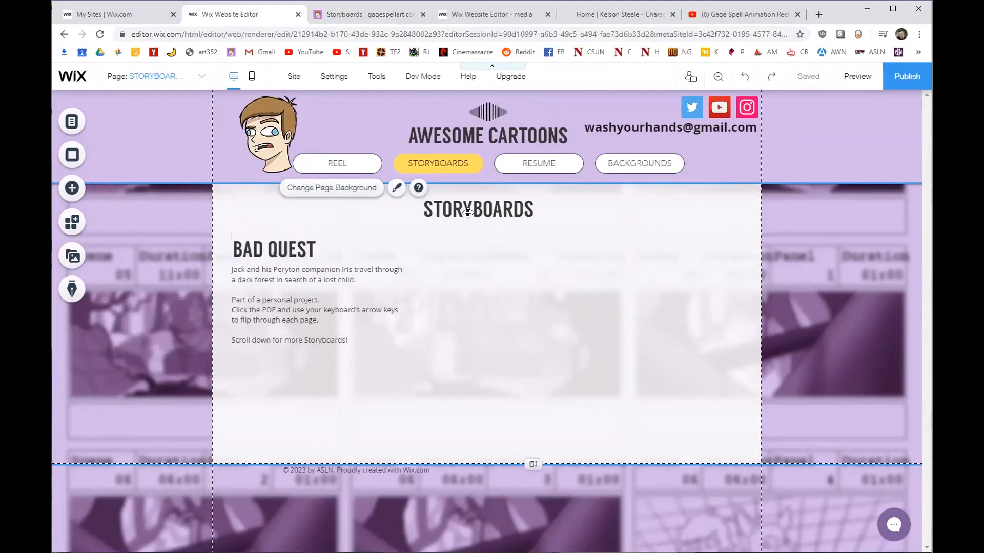
# Try moving the STORYBOARDS heading down to the right, then undo the move.
pyautogui.moveTo(476, 208); pyautogui.dragTo(696, 334)
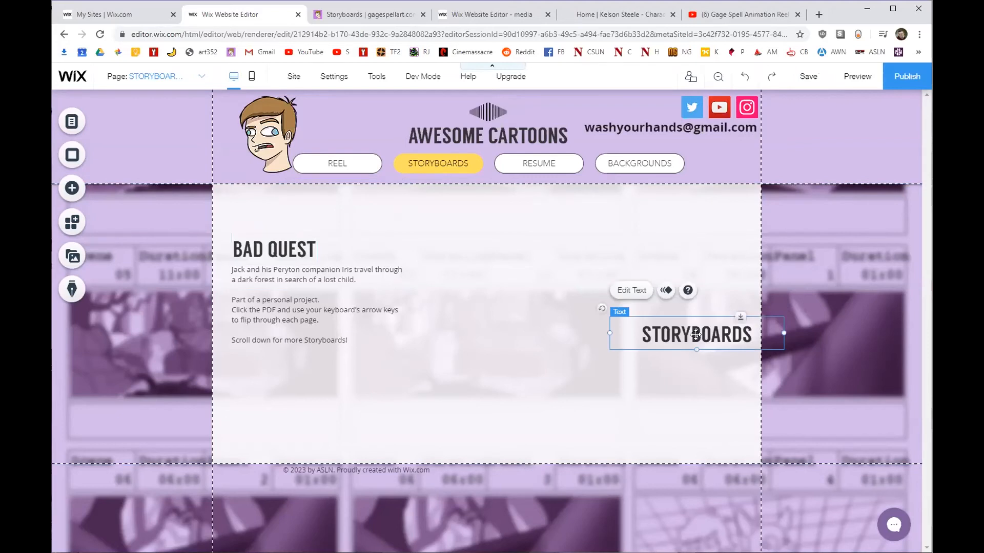
pyautogui.hotkey('ctrl', 'z')
pyautogui.click(468, 288)
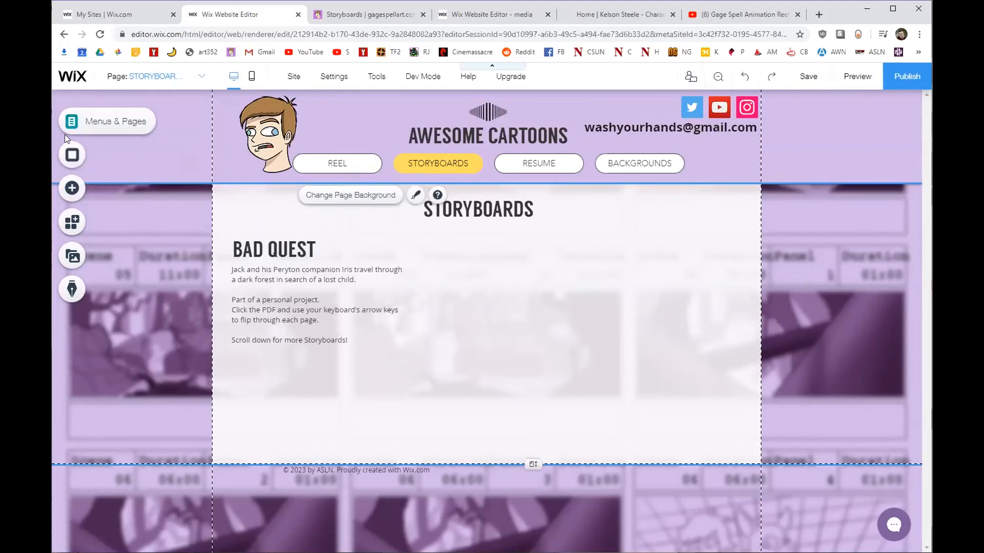
# Add the PDF Viewer app to the page after searching 'pdf' in the app market.
pyautogui.click(74, 187)
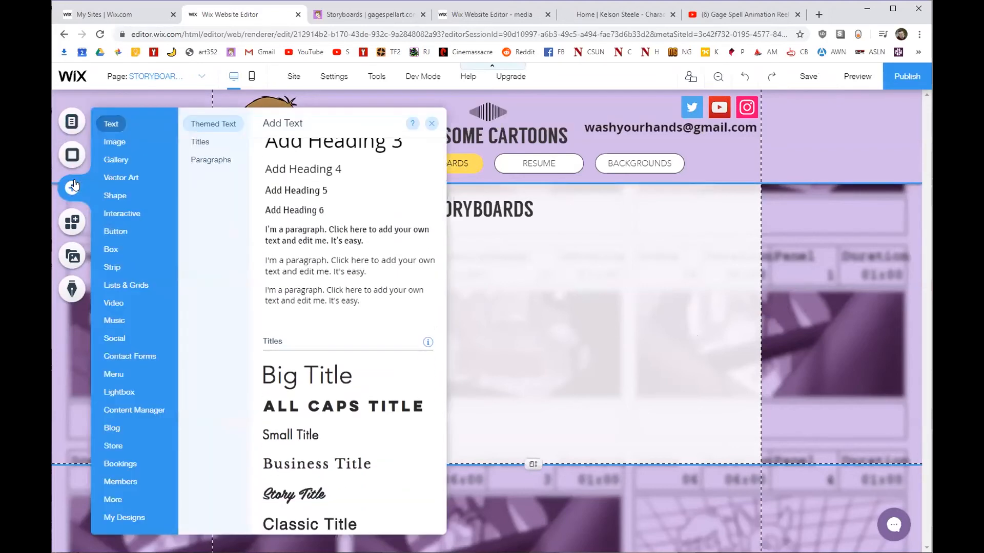
pyautogui.click(74, 220)
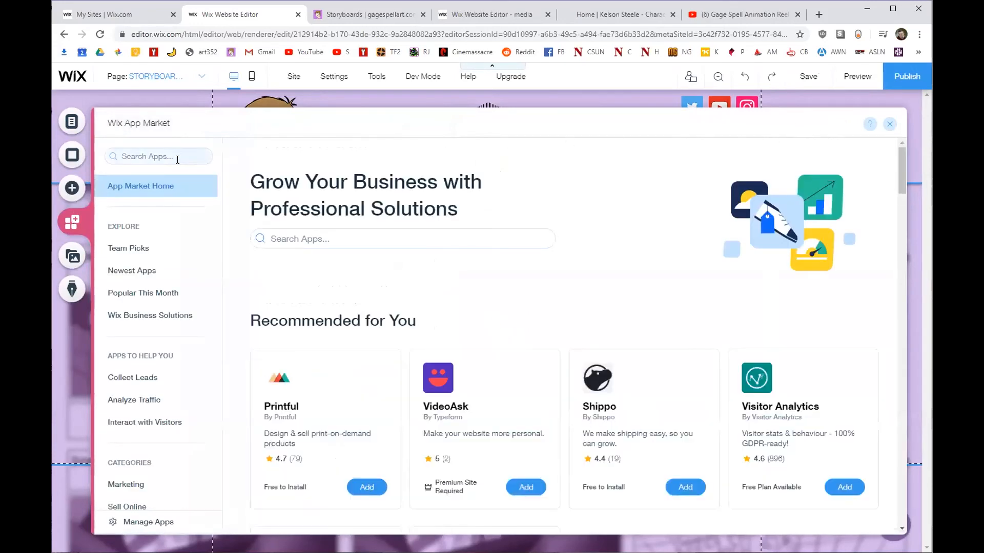
pyautogui.click(178, 159)
pyautogui.write('pdf')
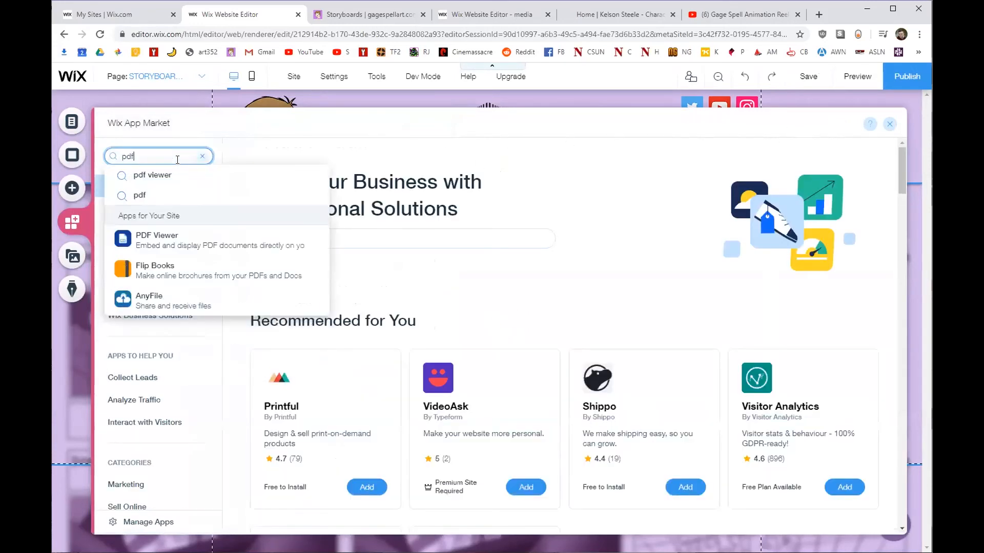
pyautogui.click(160, 236)
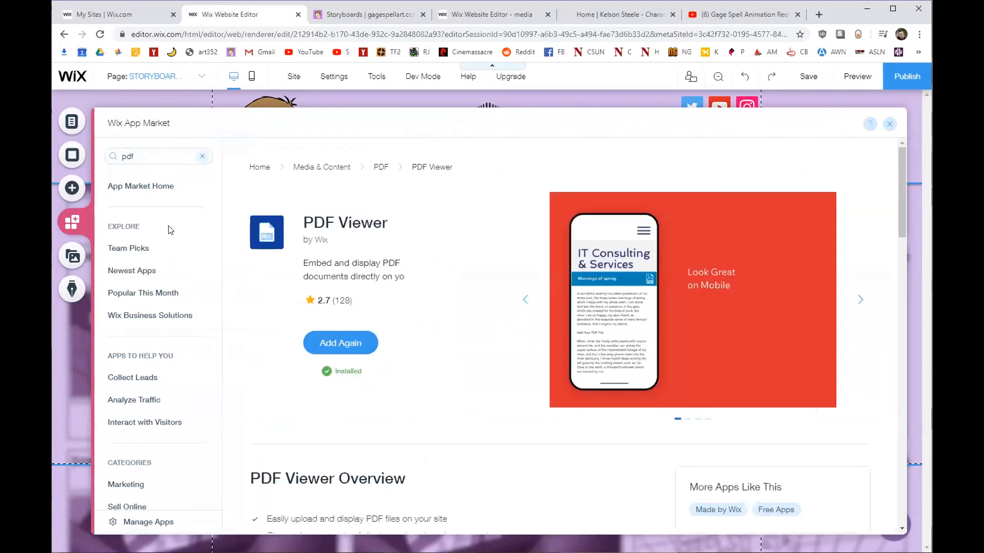
pyautogui.click(346, 339)
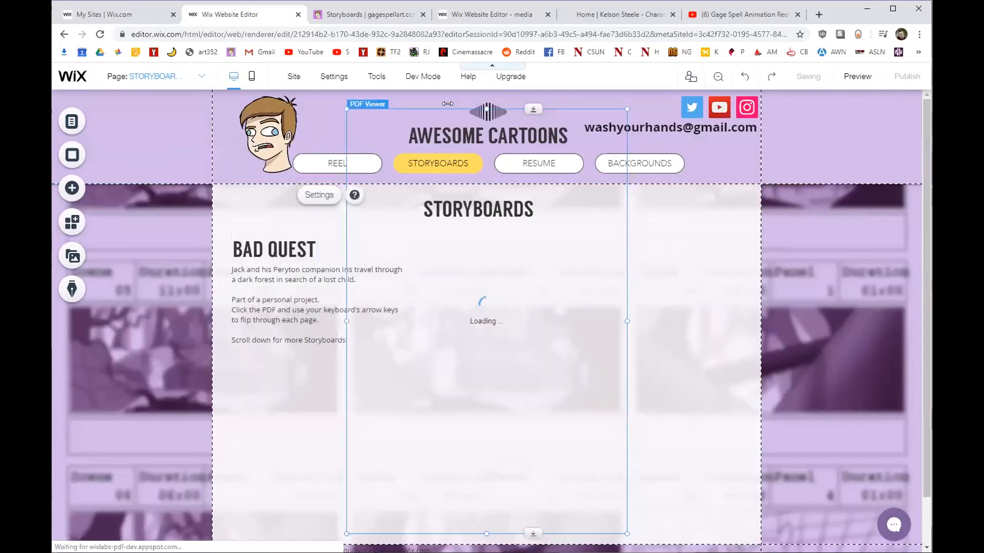
# Shorten the PDF viewer at top and bottom and move it beside the Bad Quest text.
pyautogui.moveTo(487, 109); pyautogui.dragTo(481, 238)
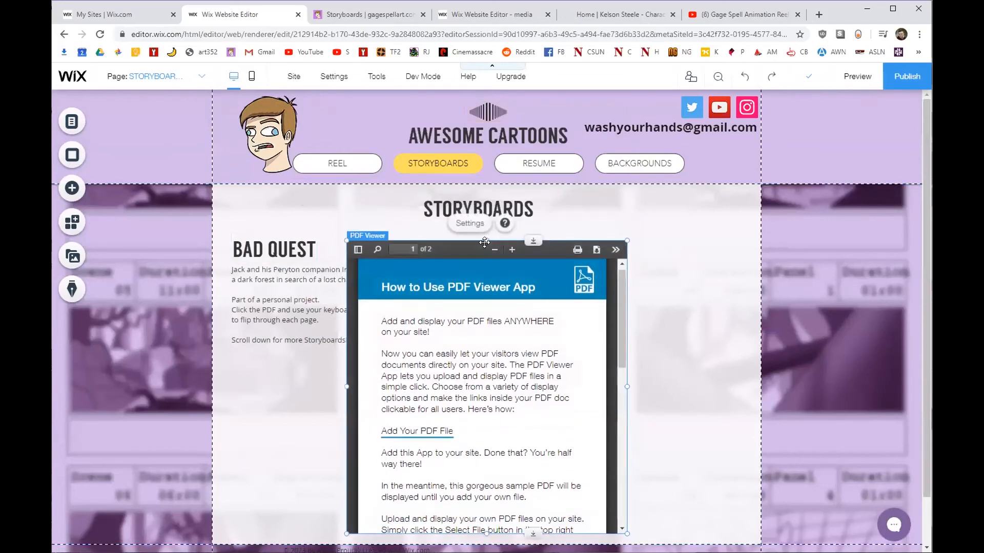
pyautogui.moveTo(452, 330); pyautogui.dragTo(571, 324)
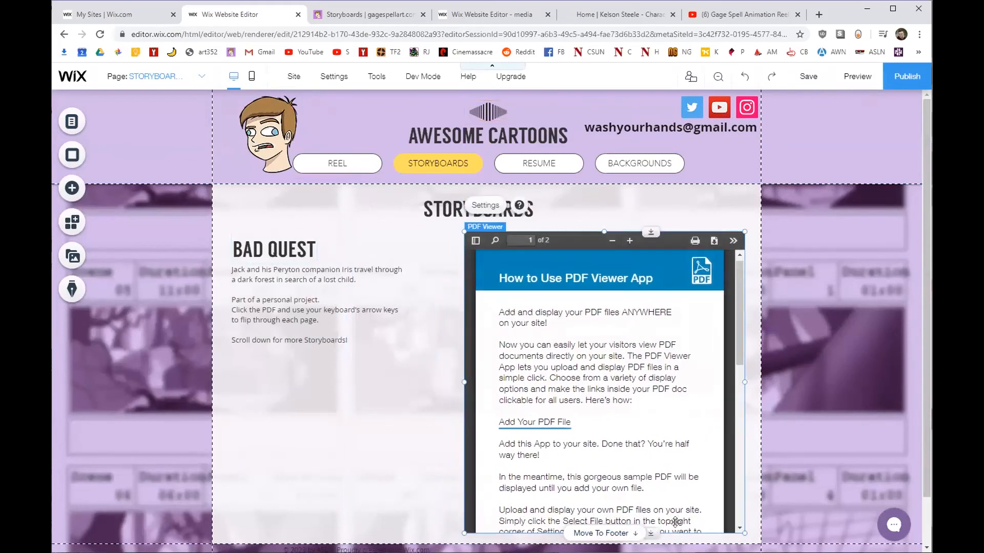
pyautogui.moveTo(679, 532); pyautogui.dragTo(680, 395)
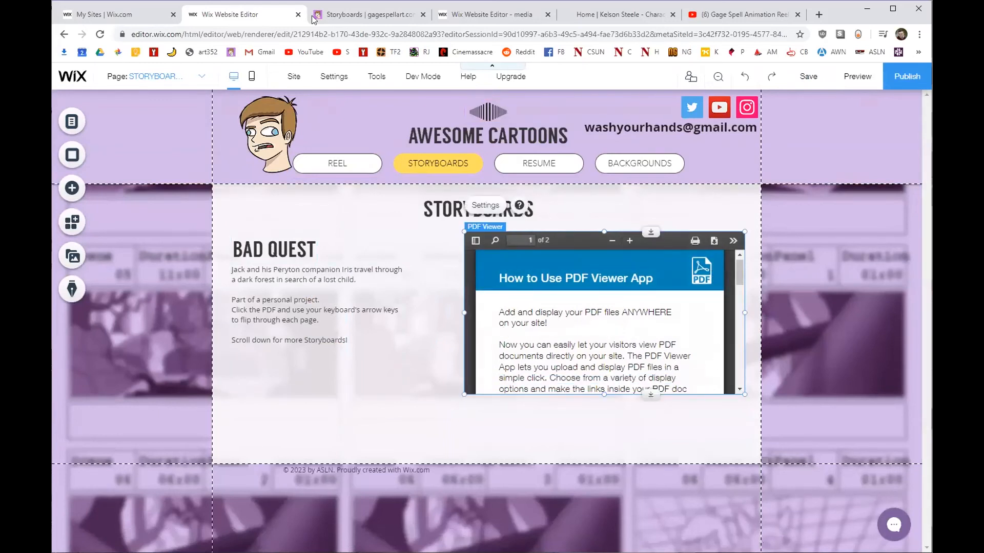
pyautogui.click(370, 15)
# Flip forward and back through the live Bad Quest storyboard PDF, then return to the Wix editor.
pyautogui.scroll(20, 484, 262)
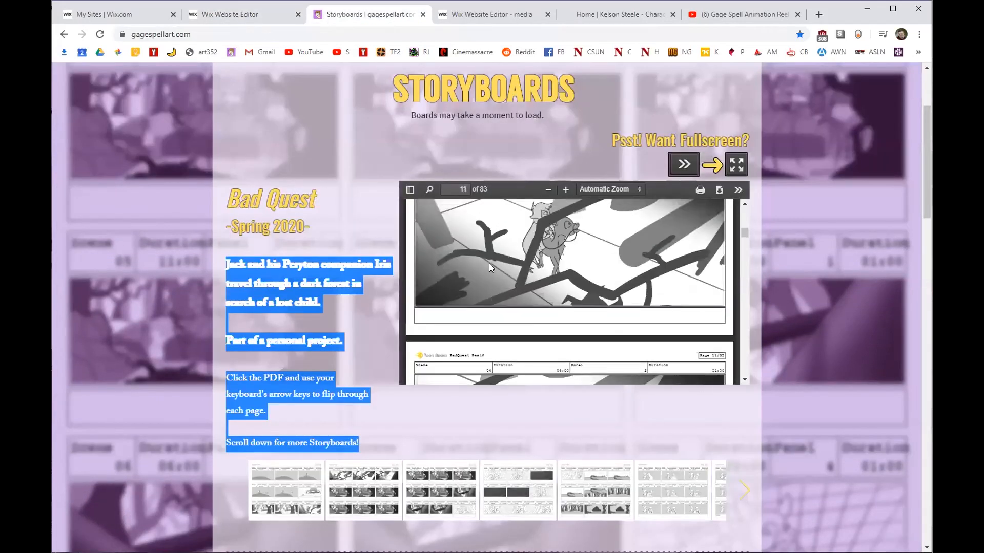
pyautogui.scroll(8, 488, 262)
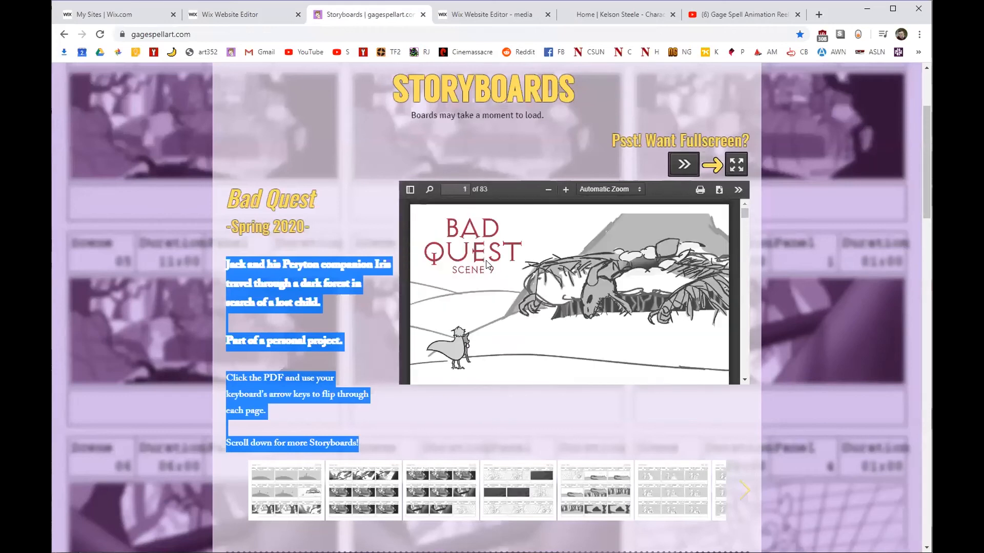
pyautogui.click(708, 234)
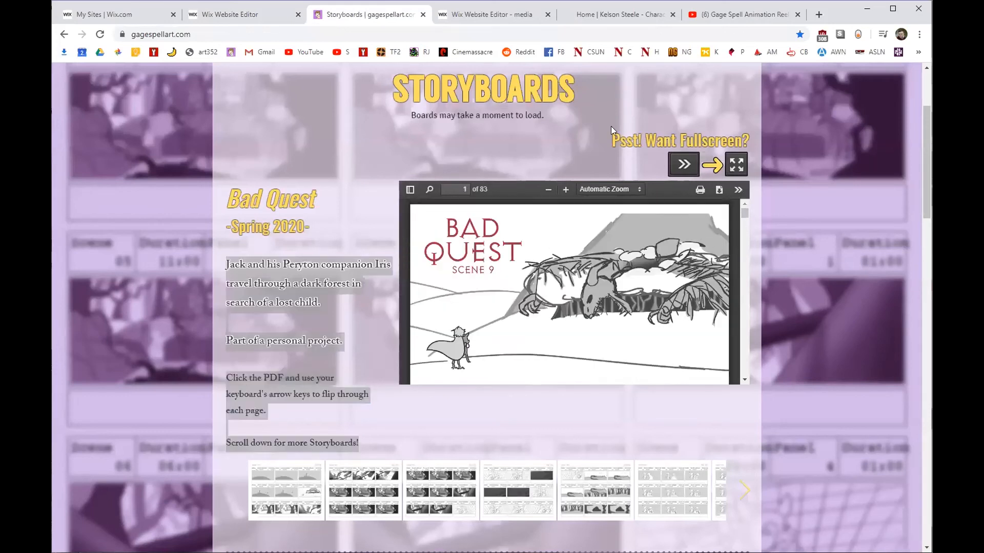
pyautogui.press('Right')
pyautogui.press('Right')
pyautogui.press('Right')
pyautogui.press('Right')
pyautogui.press('Right')
pyautogui.press('Right')
pyautogui.press('Right')
pyautogui.press('Right')
pyautogui.press('Right')
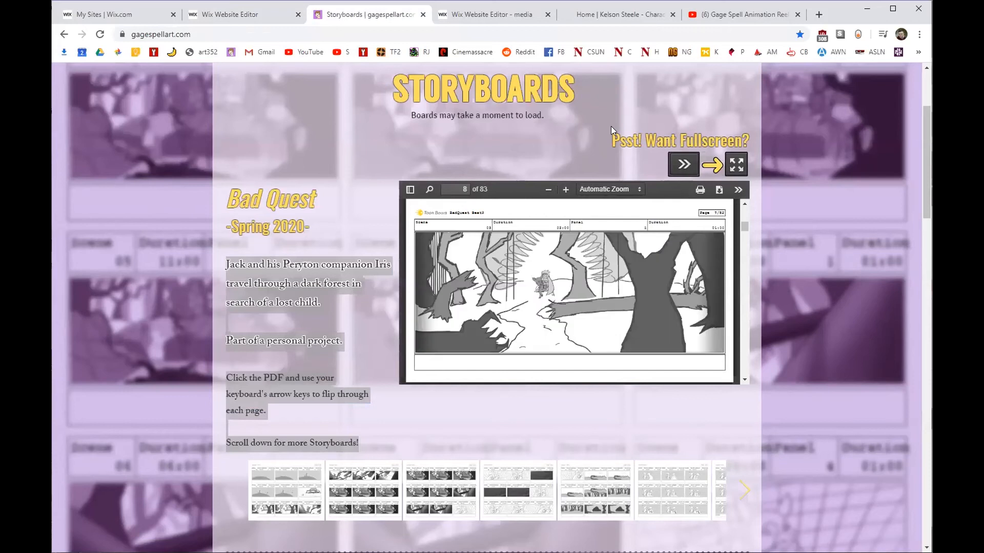
pyautogui.press('Left')
pyautogui.press('Left')
pyautogui.press('Left')
pyautogui.press('Left')
pyautogui.press('Left')
pyautogui.press('Left')
pyautogui.press('Left')
pyautogui.press('Left')
pyautogui.press('Left')
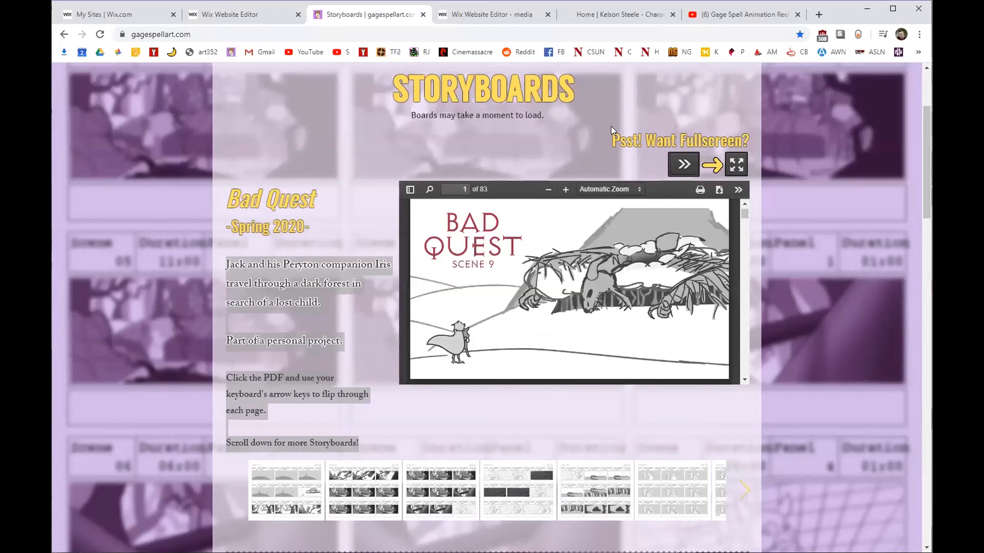
pyautogui.click(277, 15)
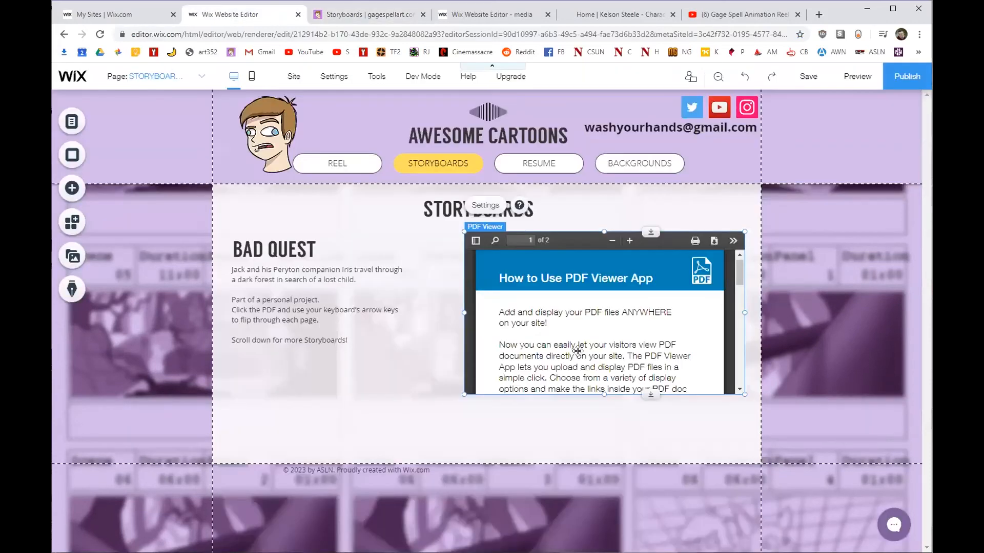
pyautogui.click(490, 208)
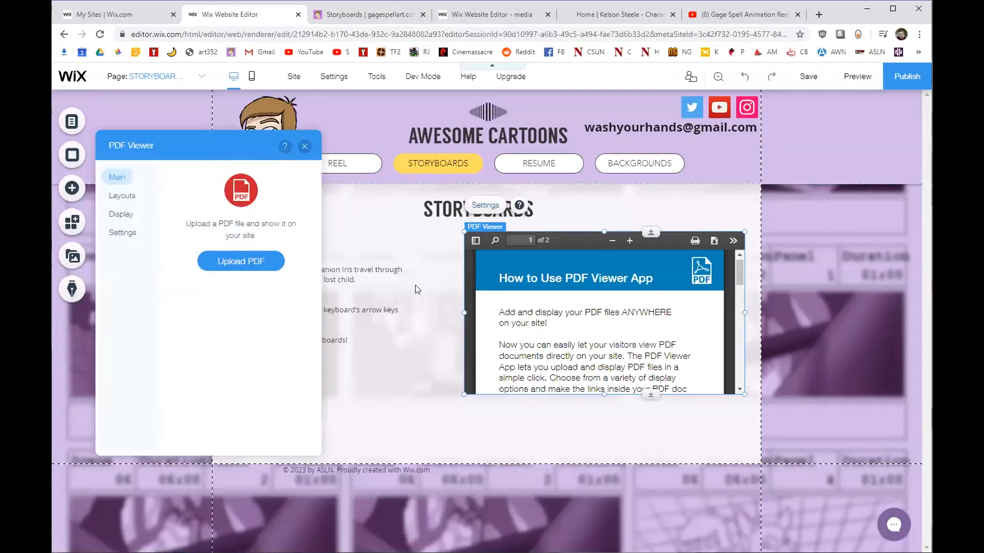
# Load the 83-page Bad Quest storyboard PDF into the viewer, then switch to the live site.
pyautogui.click(257, 260)
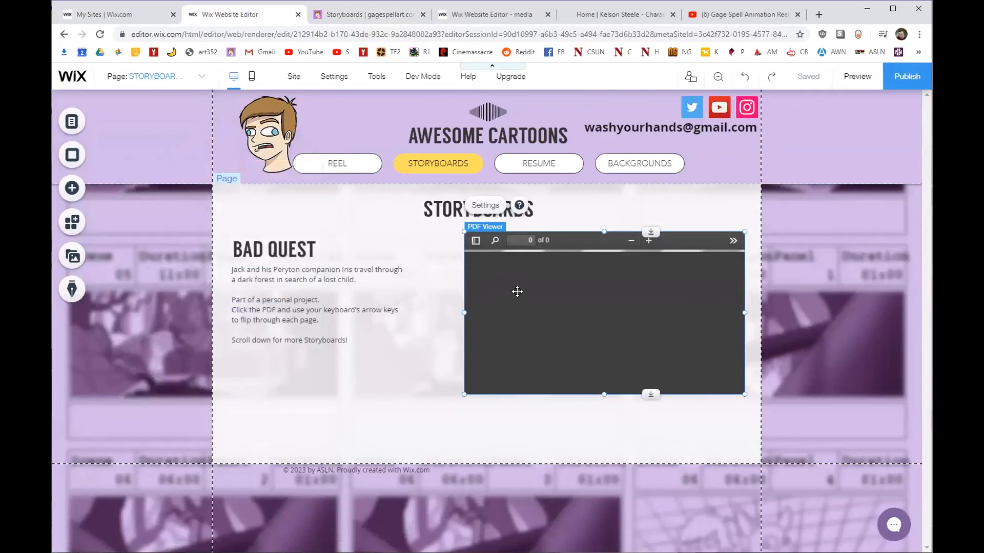
pyautogui.click(377, 15)
pyautogui.scroll(2, 385, 143)
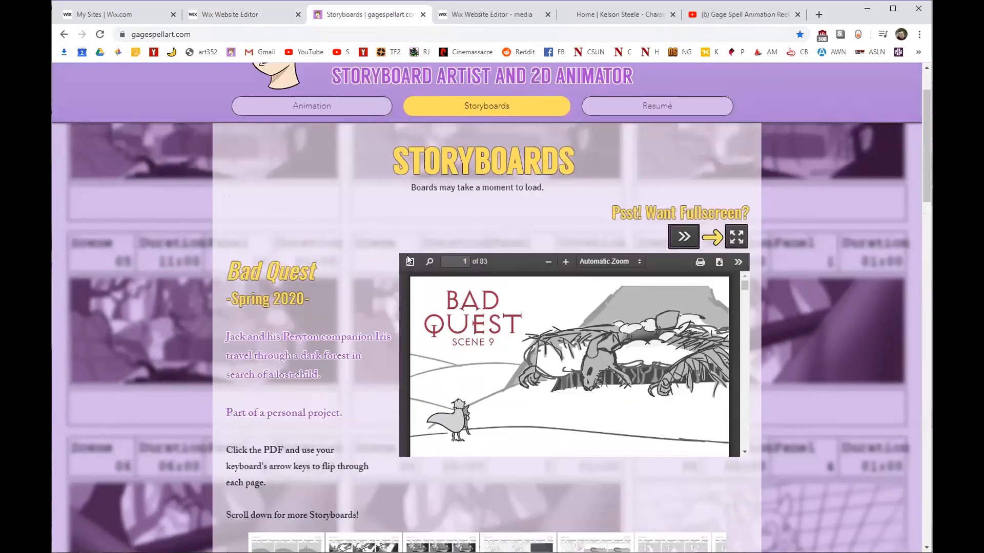
# Check the live page's subtitle text, then nudge the Wix PDF viewer slightly right and down.
pyautogui.moveTo(410, 227); pyautogui.dragTo(541, 237)
pyautogui.click(554, 233)
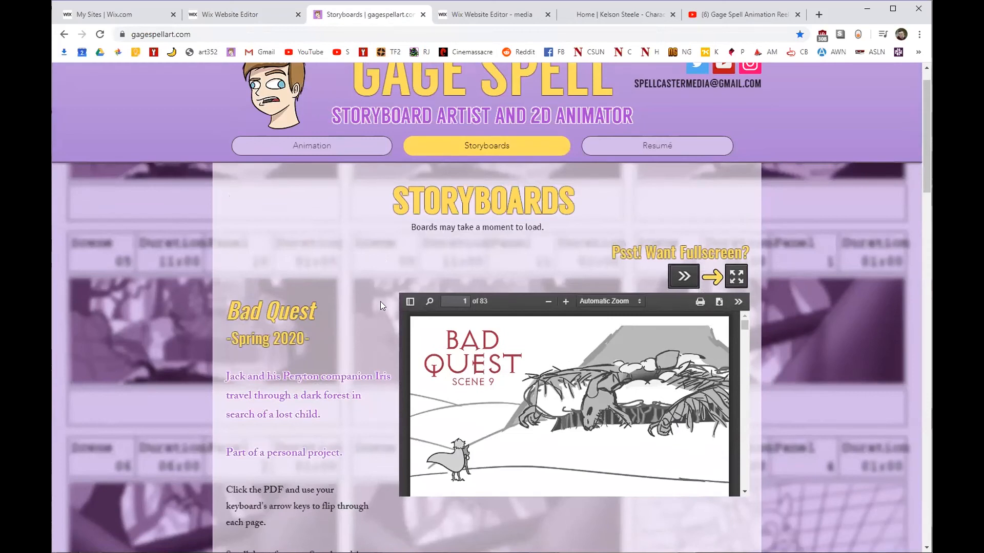
pyautogui.click(242, 15)
pyautogui.moveTo(578, 241)
pyautogui.mouseDown()
pyautogui.moveTo(551, 250)
pyautogui.moveTo(482, 240)
pyautogui.moveTo(569, 248)
pyautogui.mouseUp()
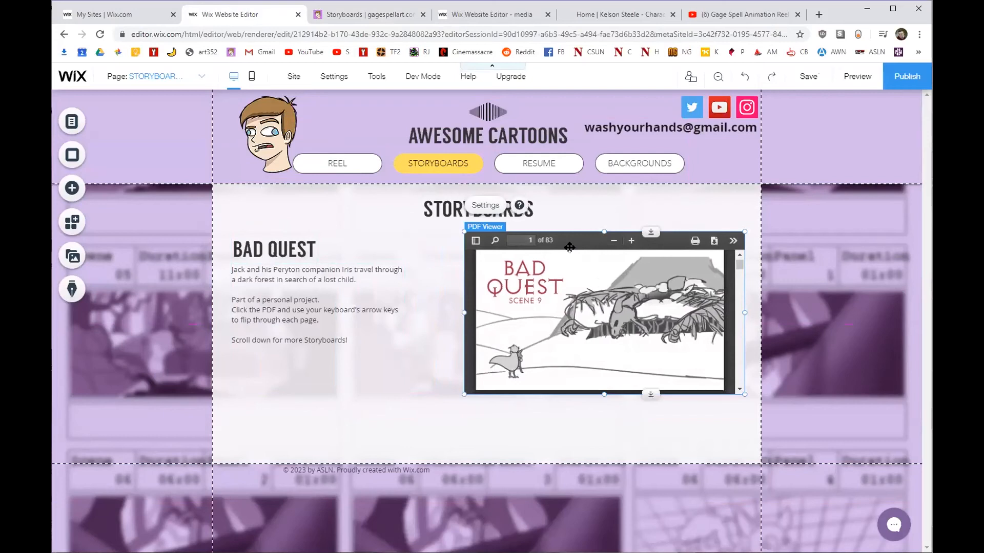
# Move the PDF Viewer to about x: 450, y: 266 beside the Bad Quest text, then preview the page.
pyautogui.moveTo(581, 245)
pyautogui.mouseDown()
pyautogui.moveTo(447, 250)
pyautogui.moveTo(587, 242)
pyautogui.moveTo(576, 243)
pyautogui.mouseUp()
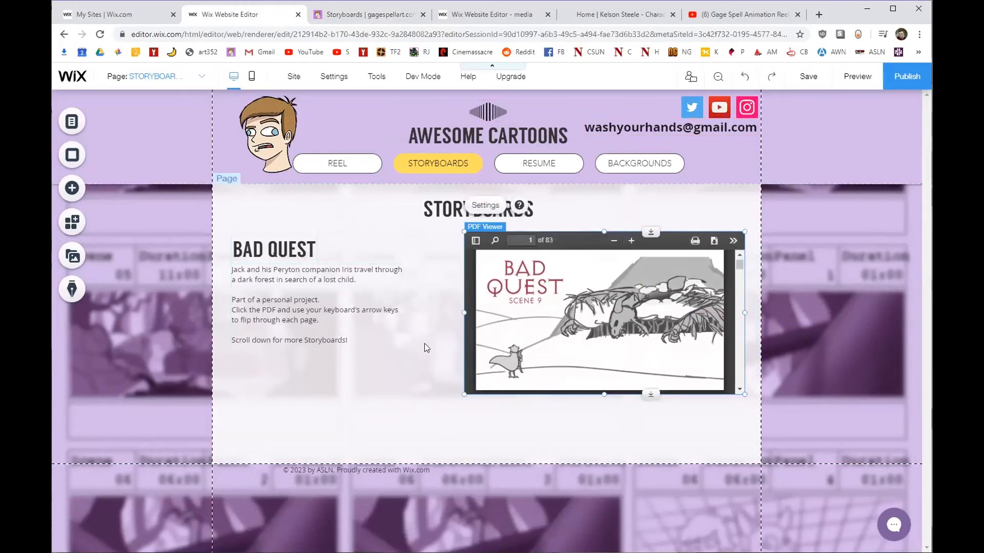
pyautogui.click(839, 84)
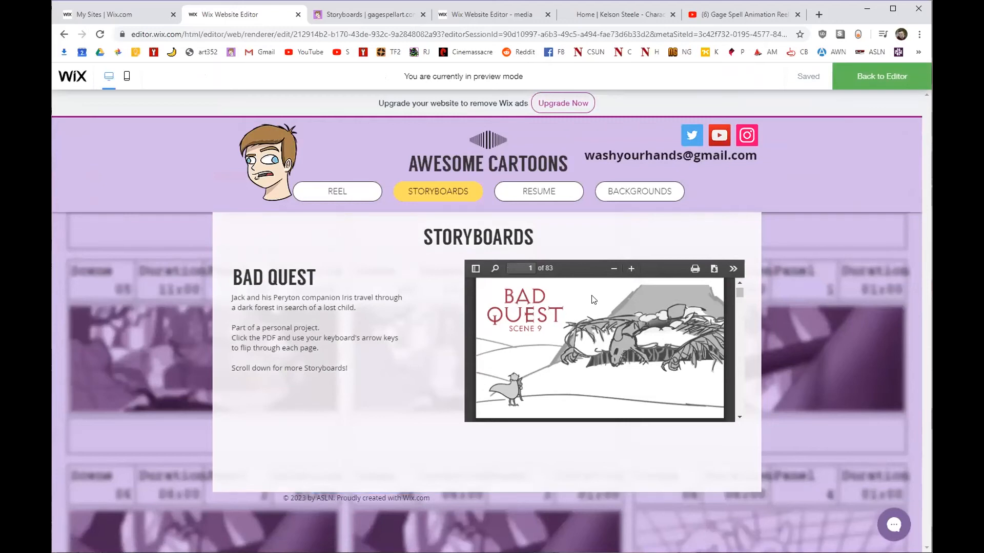
# Page forward and back through the storyboard PDF in preview, then go back to the editor.
pyautogui.press('Right')
pyautogui.press('Right')
pyautogui.press('Right')
pyautogui.press('Right')
pyautogui.press('Right')
pyautogui.press('Right')
pyautogui.press('Right')
pyautogui.press('Right')
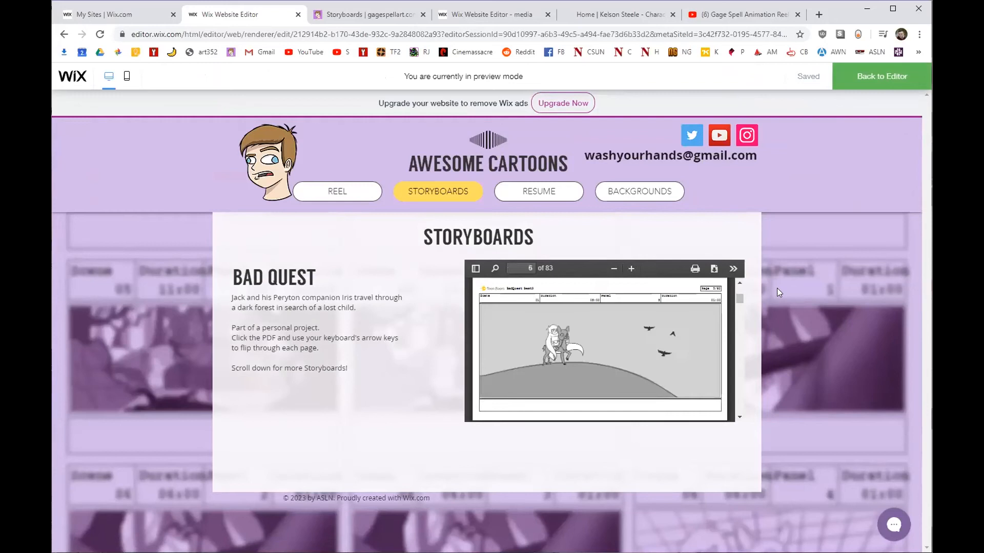
pyautogui.press('Right')
pyautogui.press('Right')
pyautogui.press('Right')
pyautogui.press('Right')
pyautogui.press('Right')
pyautogui.press('Right')
pyautogui.press('Right')
pyautogui.press('Right')
pyautogui.press('Right')
pyautogui.press('Right')
pyautogui.press('Right')
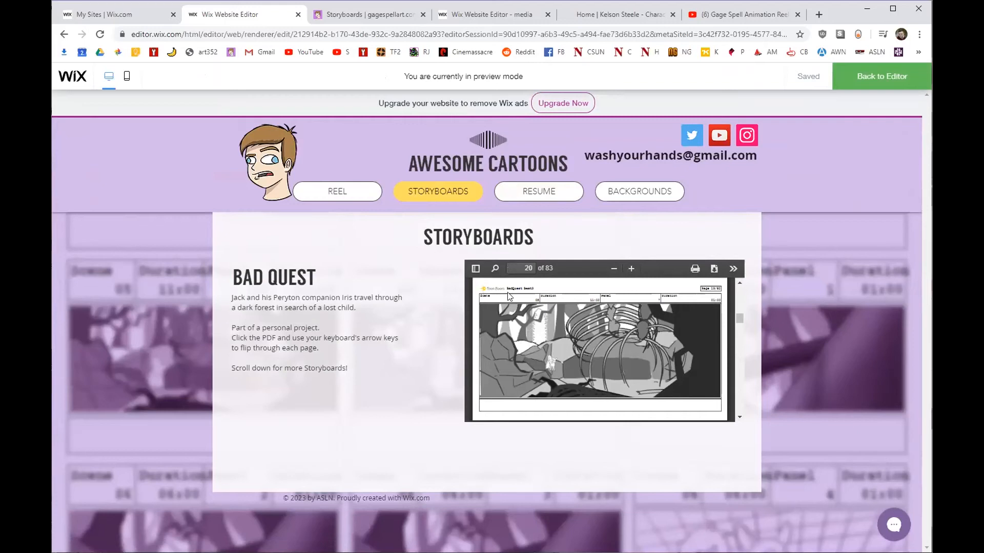
pyautogui.press('Left')
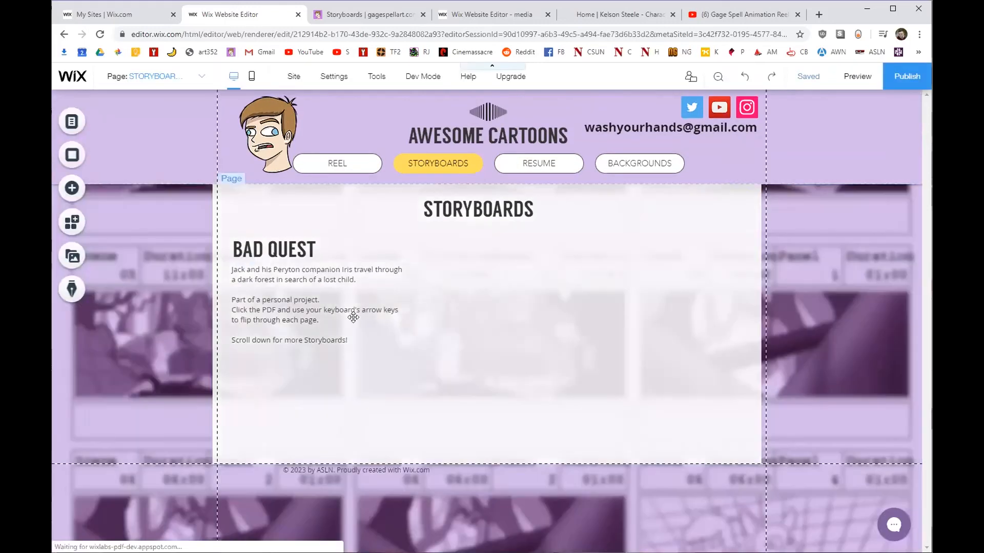
pyautogui.click(363, 318)
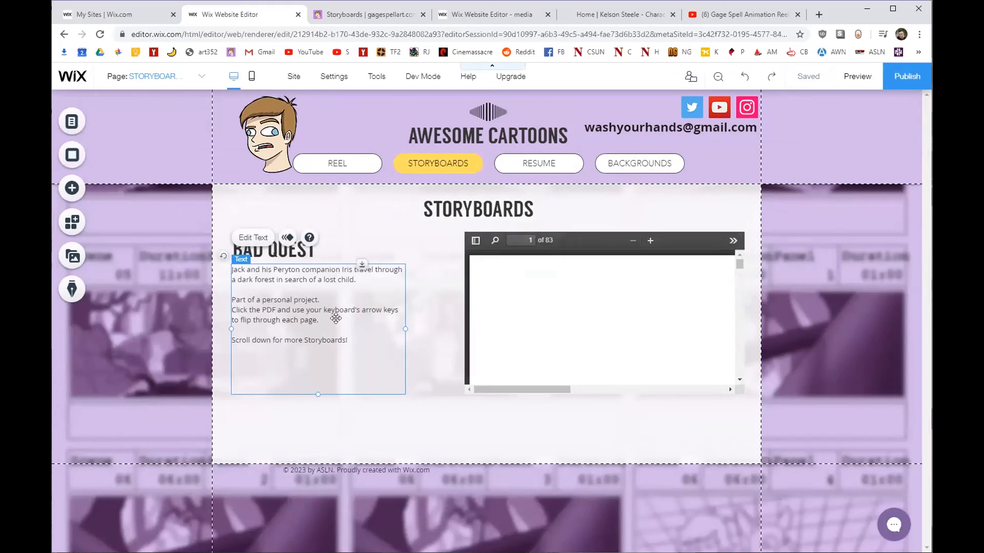
# Stretch the Storyboards content section downward to leave room below the PDF viewer.
pyautogui.click(437, 389)
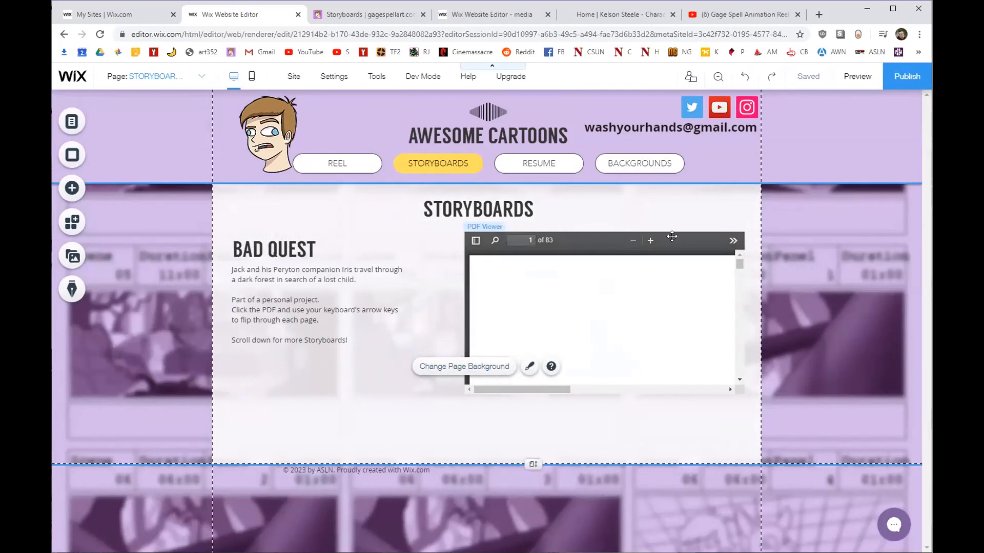
pyautogui.moveTo(533, 464); pyautogui.dragTo(531, 493)
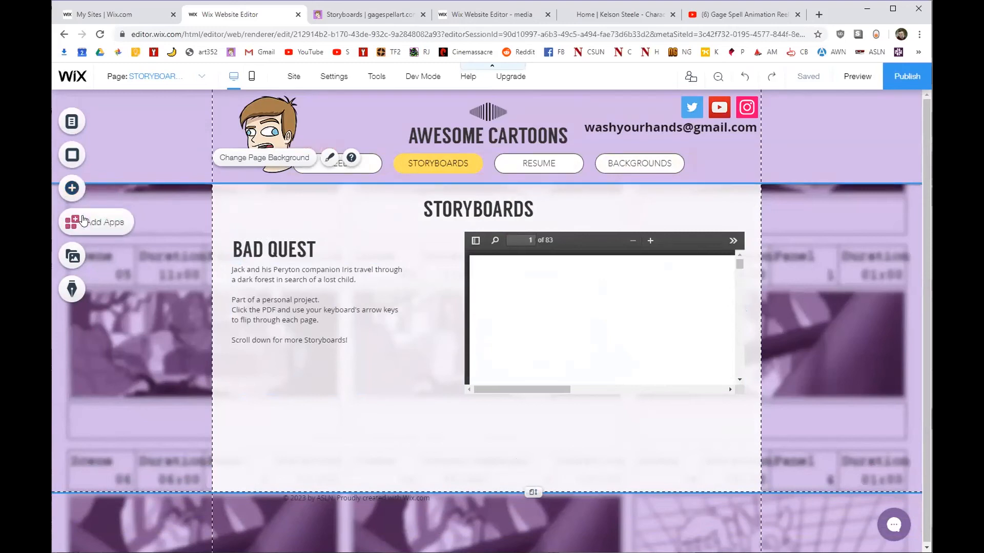
pyautogui.click(74, 187)
# Add a Pro Gallery below the Bad Quest text and PDF, resized to span the content width.
pyautogui.click(112, 162)
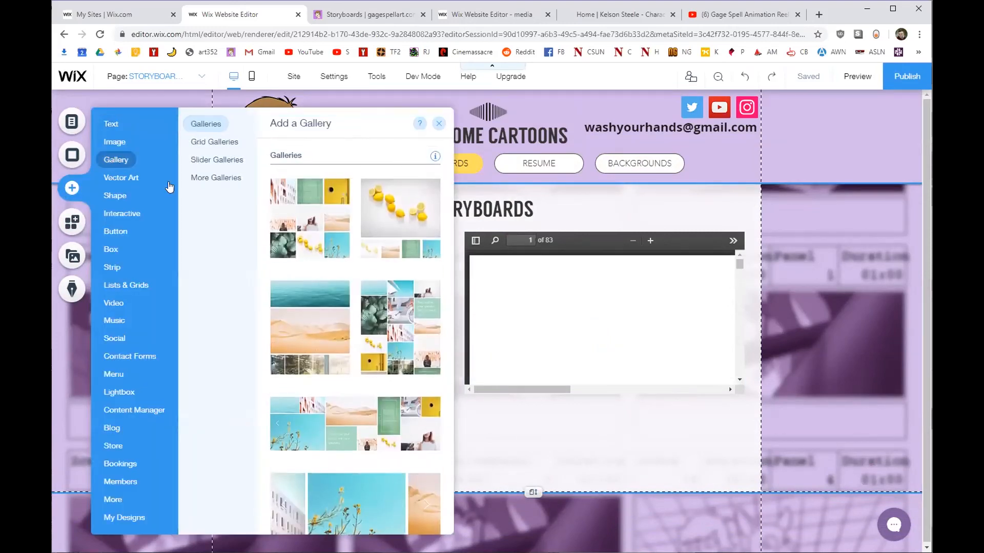
pyautogui.scroll(-4, 397, 260)
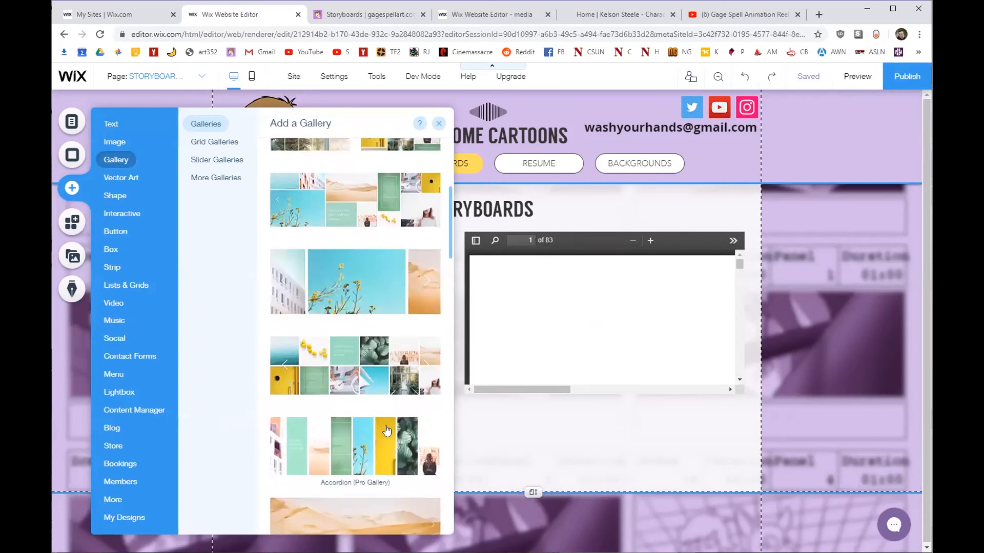
pyautogui.scroll(-3, 378, 438)
pyautogui.moveTo(379, 441); pyautogui.dragTo(536, 448)
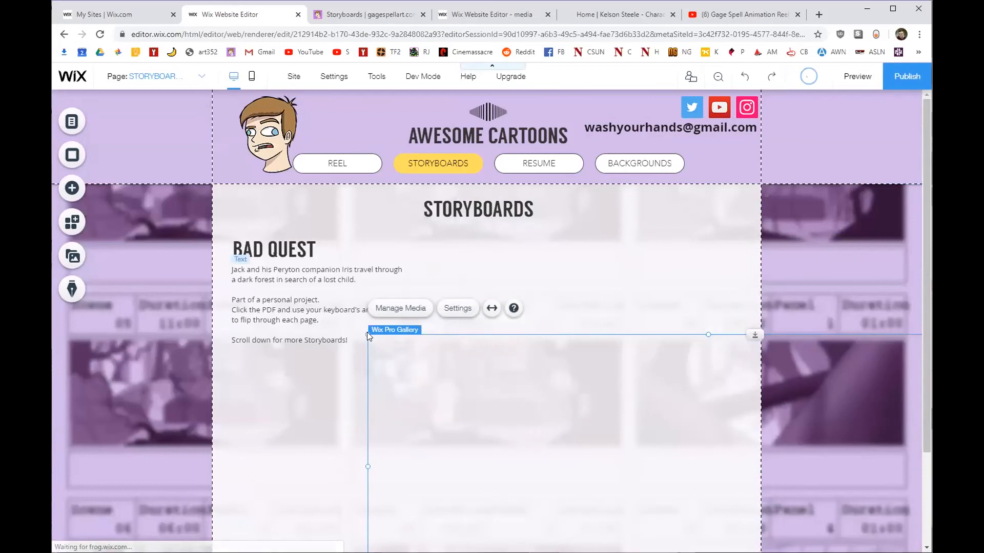
pyautogui.moveTo(368, 335); pyautogui.dragTo(619, 462)
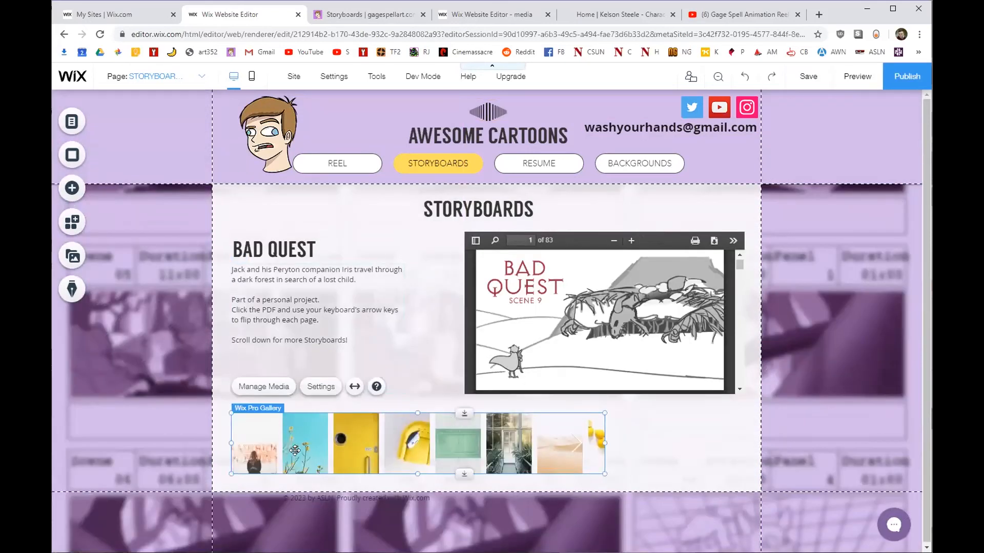
pyautogui.moveTo(604, 443); pyautogui.dragTo(742, 439)
pyautogui.moveTo(583, 436); pyautogui.dragTo(549, 441)
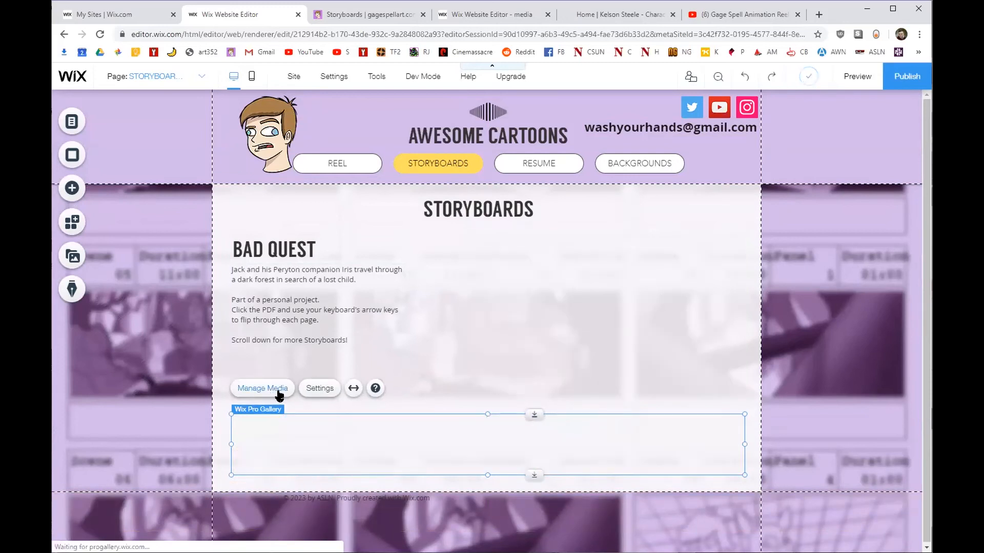
# Delete all thirteen placeholder images from the gallery's media organizer.
pyautogui.click(277, 387)
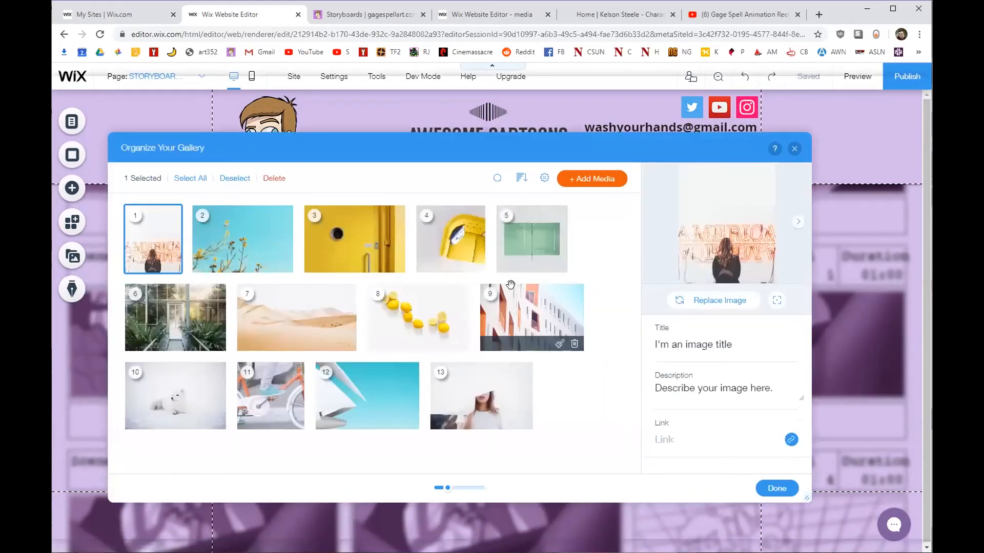
pyautogui.click(190, 179)
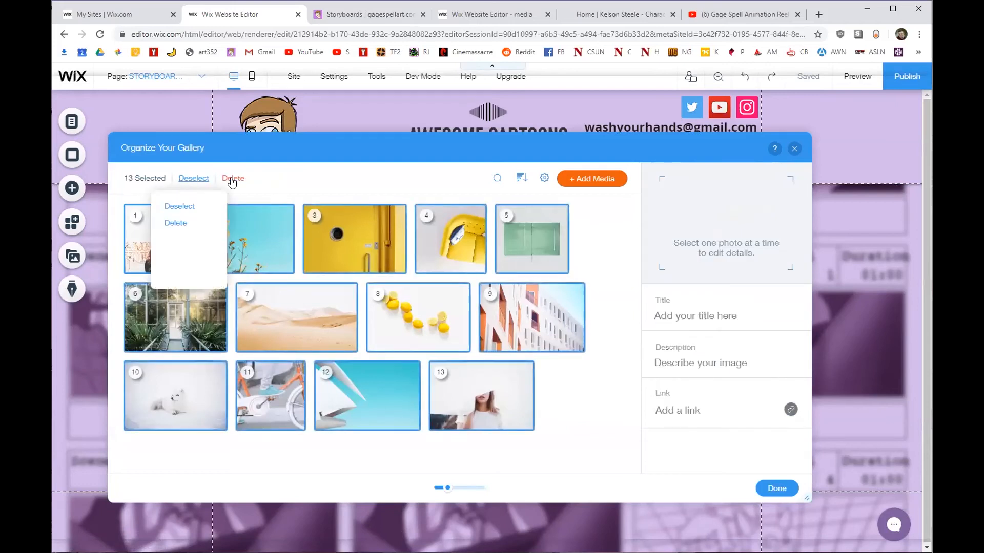
pyautogui.click(176, 224)
# Add the ten storyboard pages from Boards/Bad Quest/Grid, moving the second page to first.
pyautogui.click(581, 184)
pyautogui.click(575, 208)
pyautogui.moveTo(526, 224)
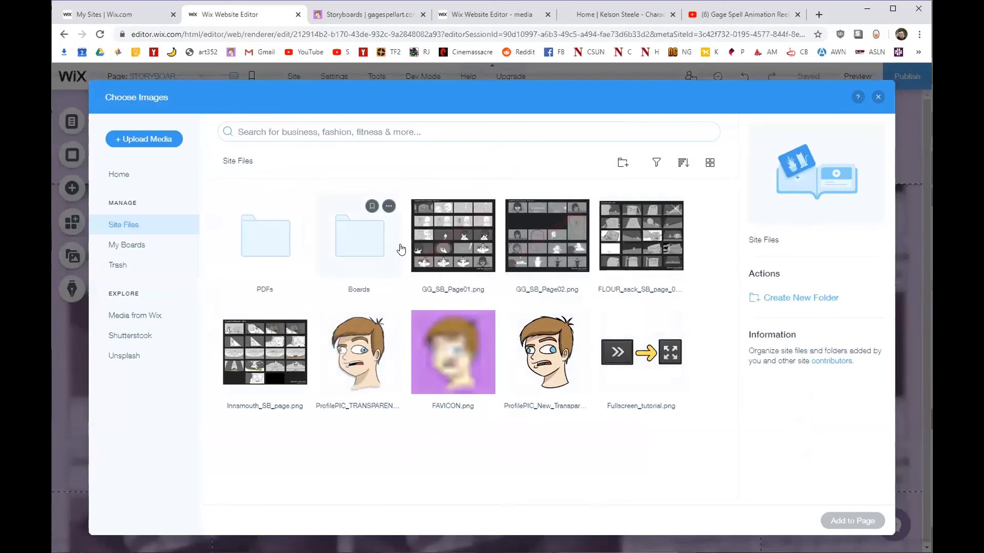
pyautogui.doubleClick(340, 253)
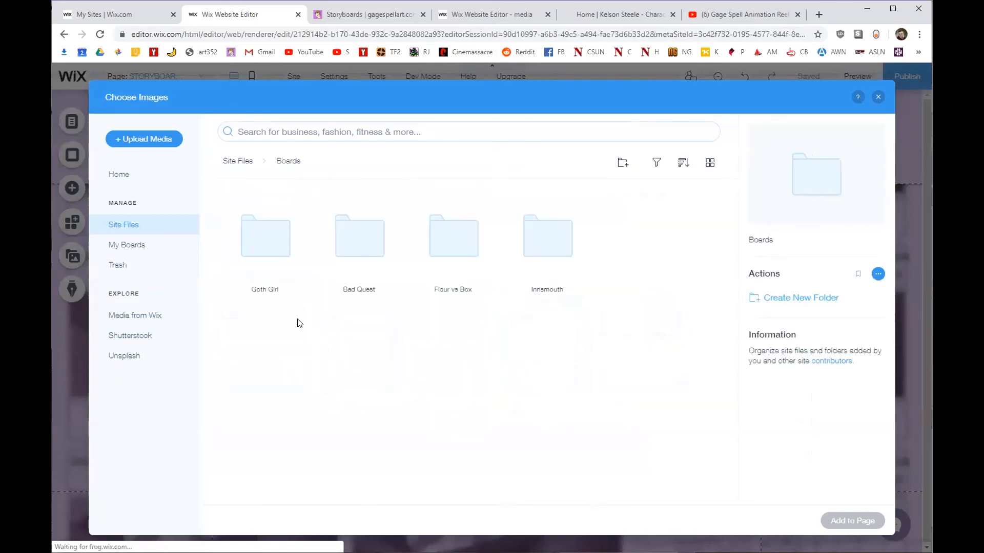
pyautogui.doubleClick(383, 256)
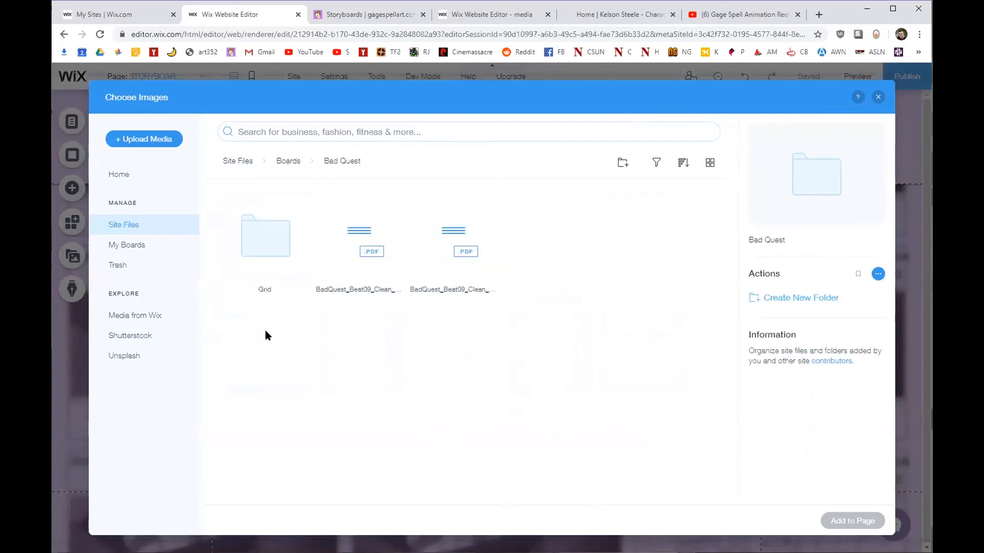
pyautogui.doubleClick(253, 253)
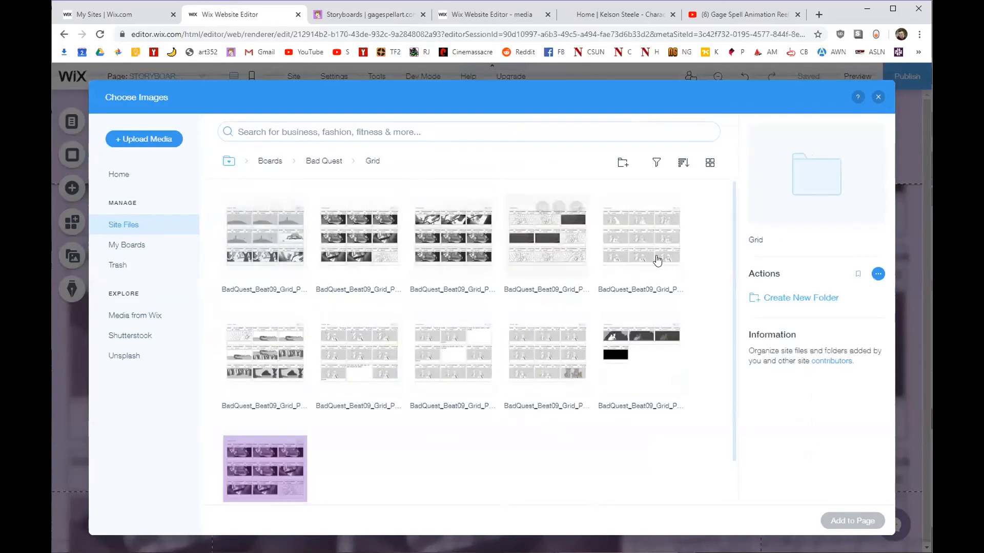
pyautogui.click(249, 274)
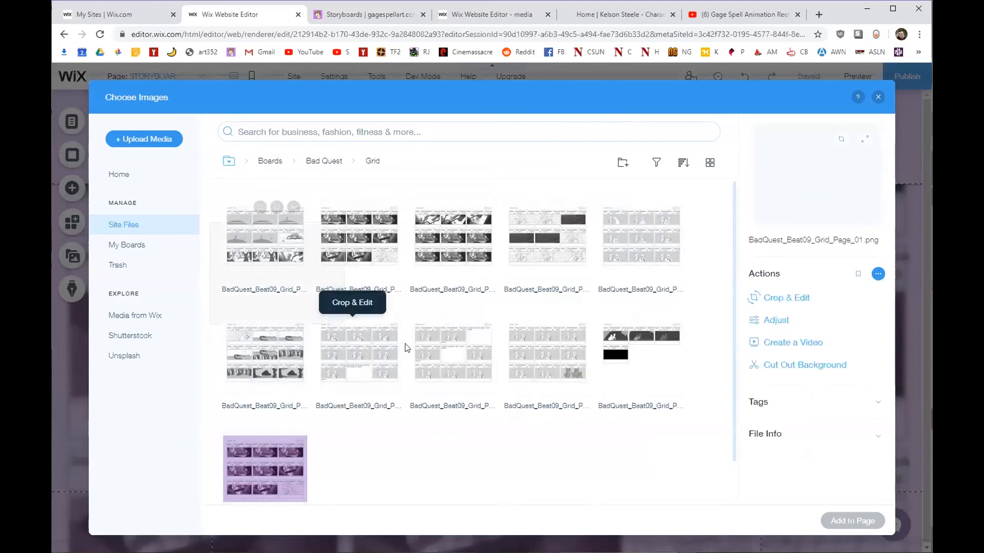
pyautogui.keyDown('shift'); pyautogui.click(666, 393); pyautogui.keyUp('shift')
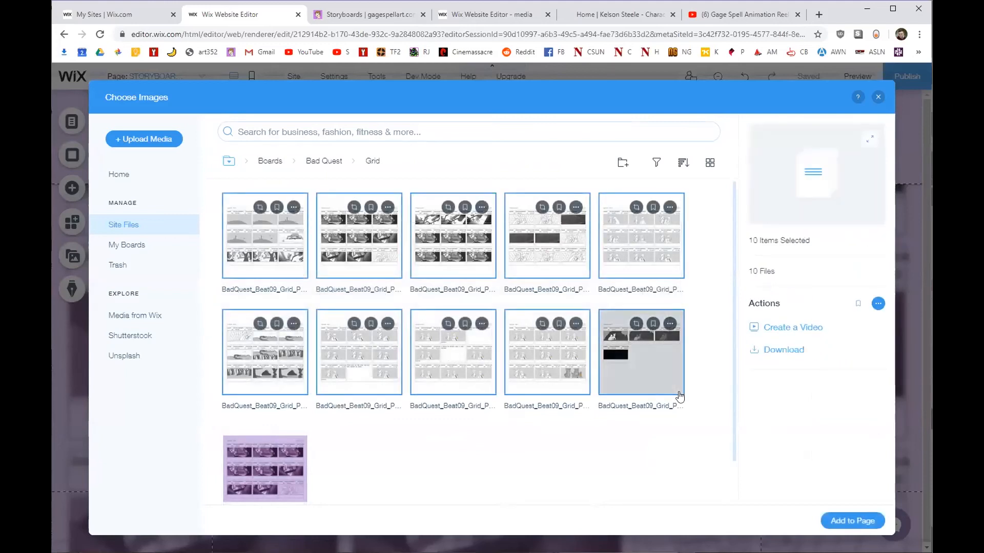
pyautogui.click(855, 521)
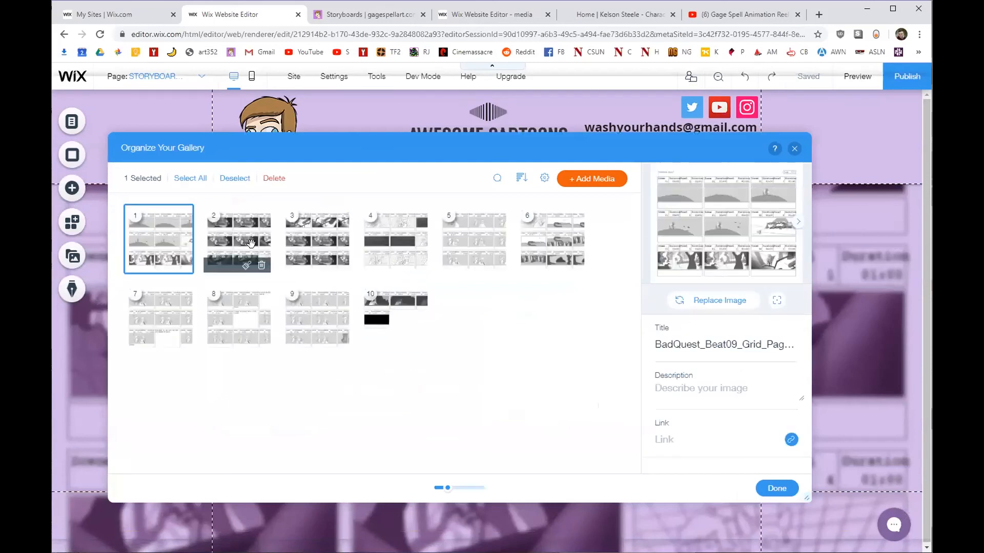
pyautogui.moveTo(238, 240); pyautogui.dragTo(140, 240)
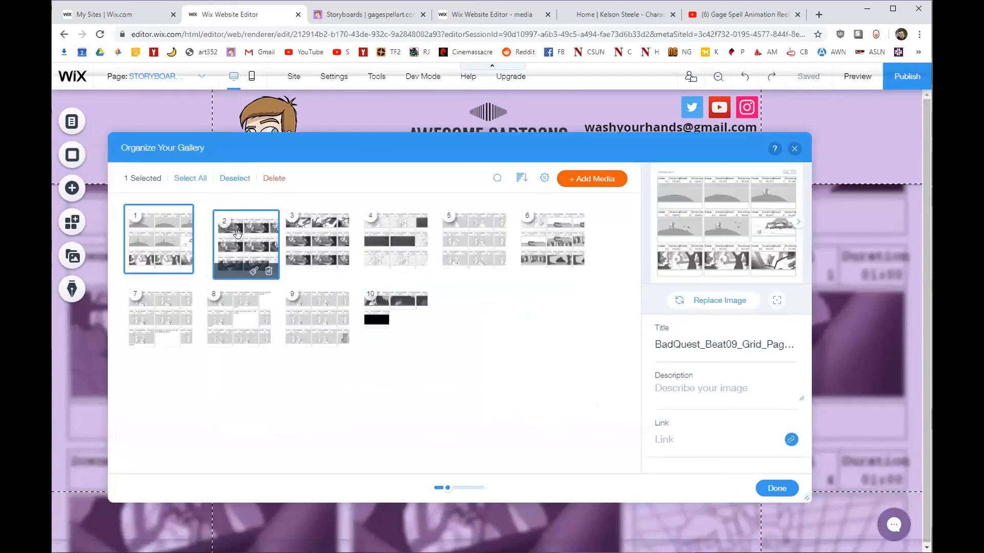
pyautogui.click(777, 489)
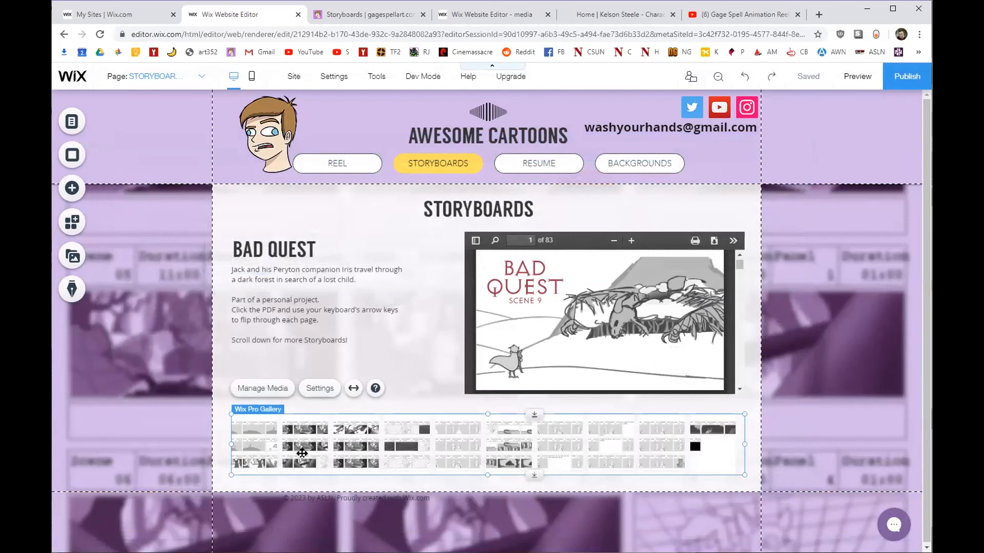
# Preview the site, enlarge the first storyboard and close it, then return to the editor.
pyautogui.click(858, 77)
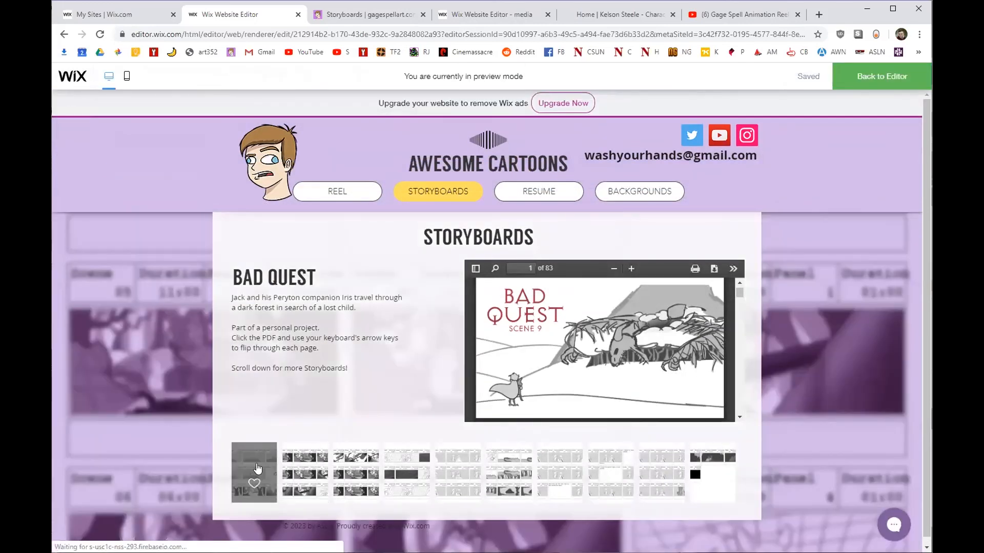
pyautogui.click(257, 468)
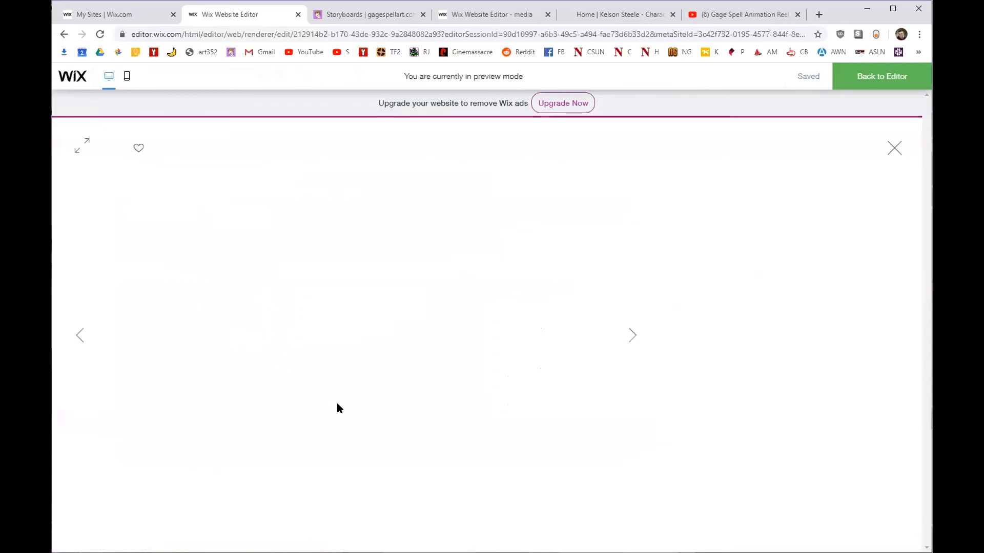
pyautogui.click(894, 150)
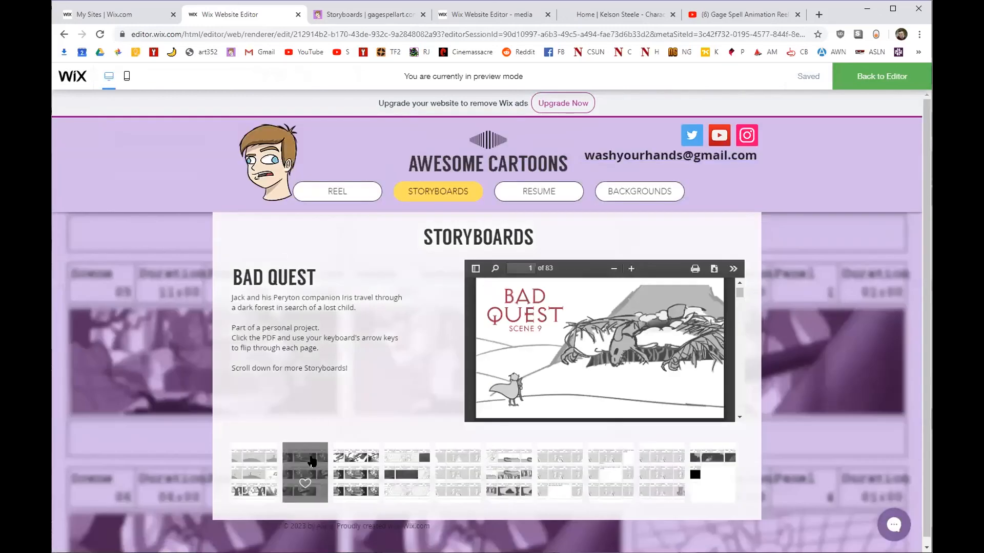
pyautogui.click(862, 81)
pyautogui.click(473, 419)
# Set the gallery's 'When clicking on an item' option to Open in Full Screen.
pyautogui.click(308, 388)
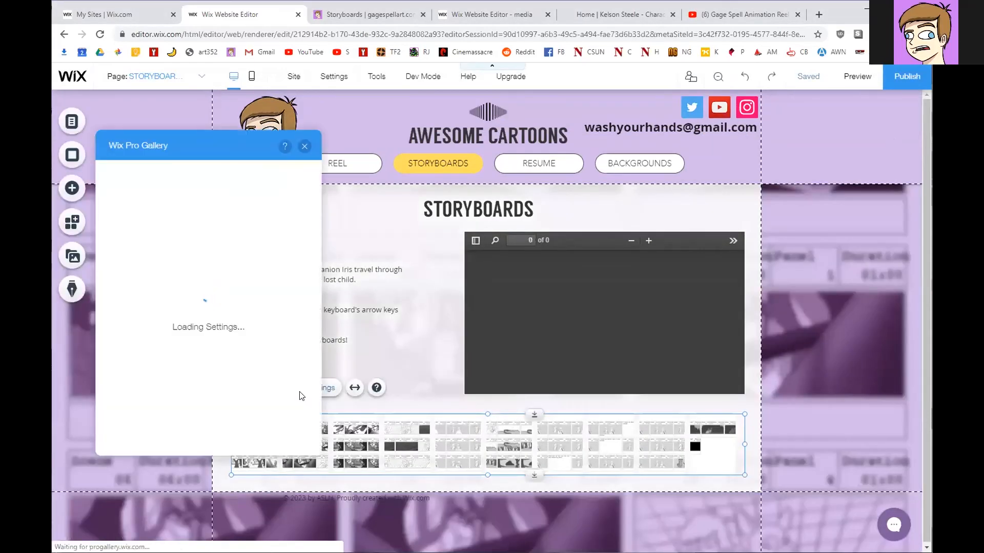
pyautogui.click(299, 228)
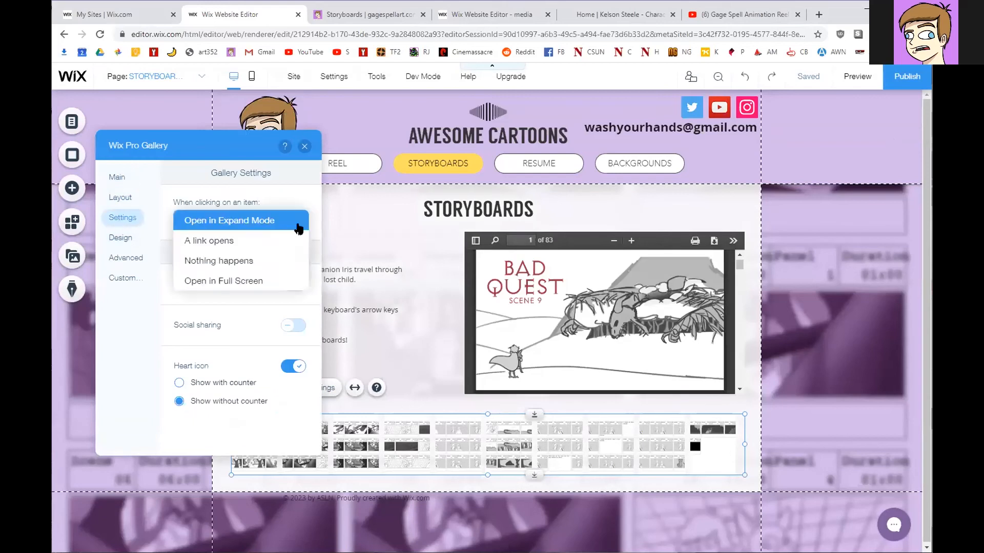
pyautogui.click(211, 279)
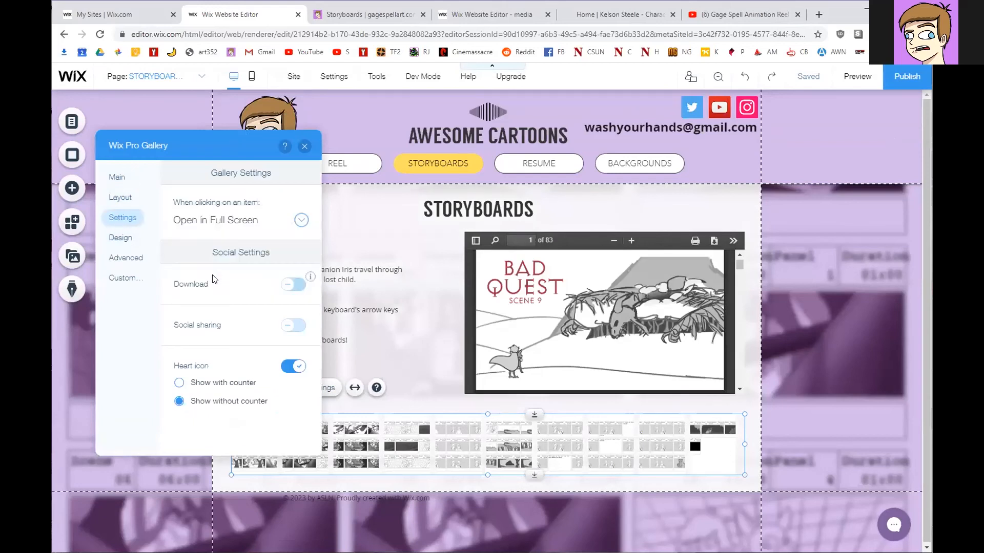
pyautogui.click(304, 146)
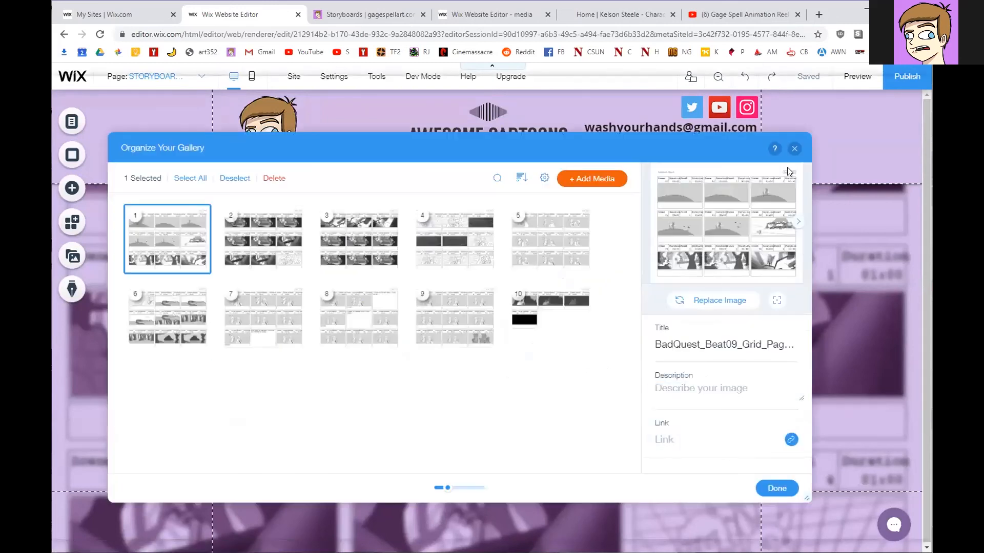
pyautogui.click(777, 489)
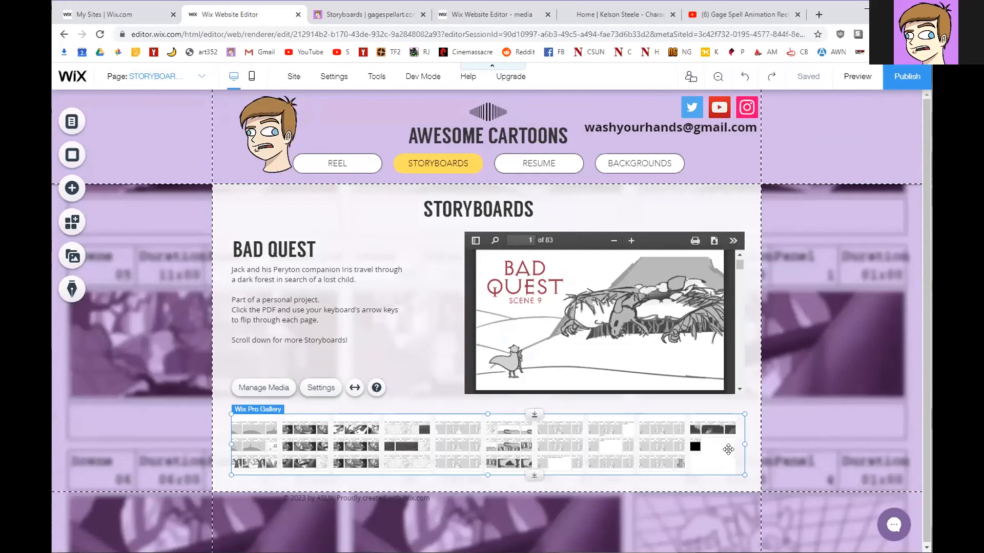
# Narrow the gallery from its right edge and shift it slightly right.
pyautogui.moveTo(739, 446); pyautogui.dragTo(694, 445)
pyautogui.moveTo(612, 455); pyautogui.dragTo(648, 453)
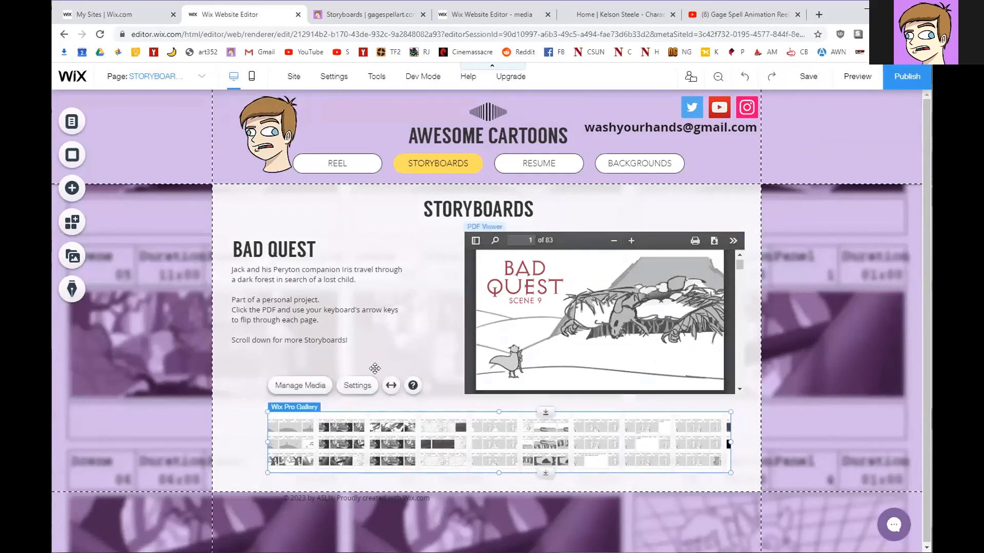
pyautogui.click(345, 388)
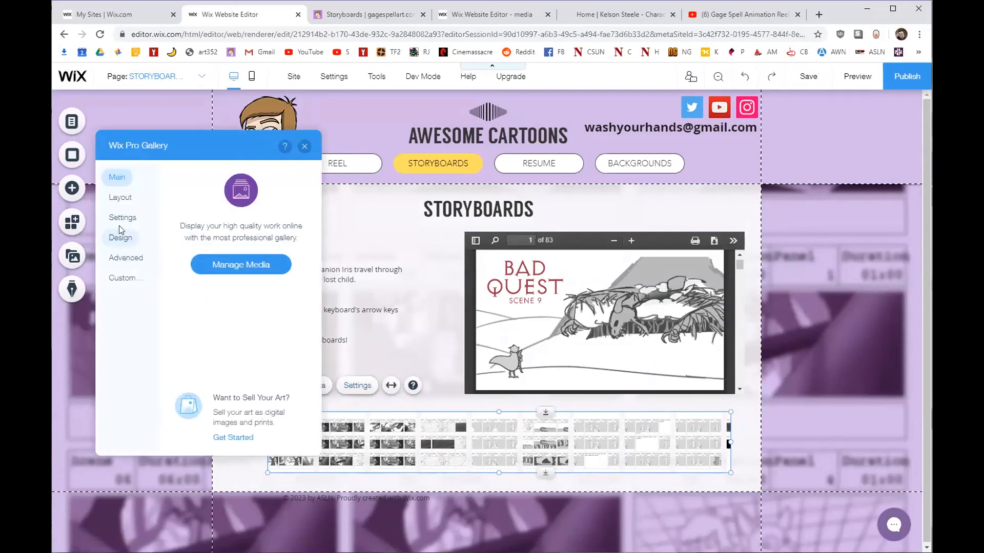
# Set the gallery's navigation arrows colour to the pink site colour under Design > Overlay & Icons.
pyautogui.click(120, 237)
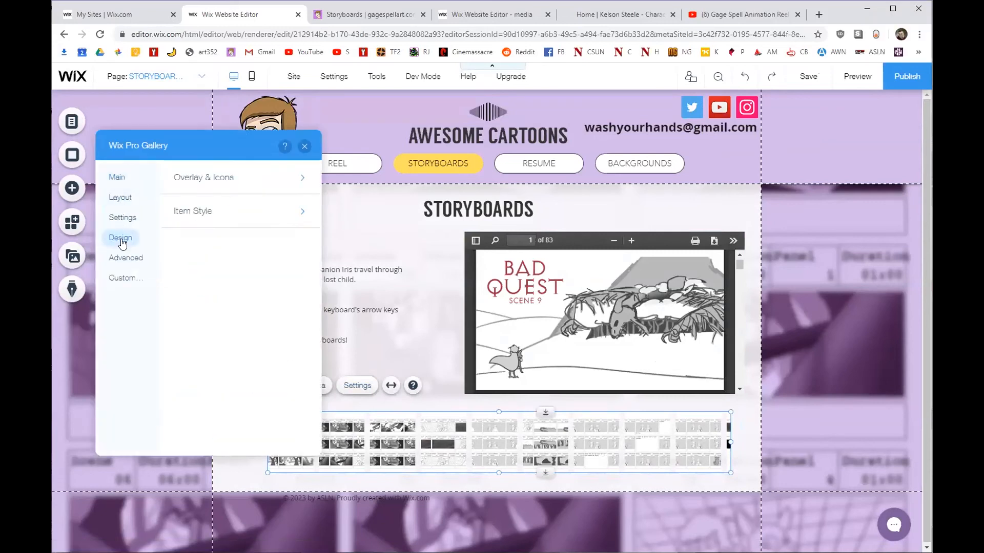
pyautogui.click(282, 178)
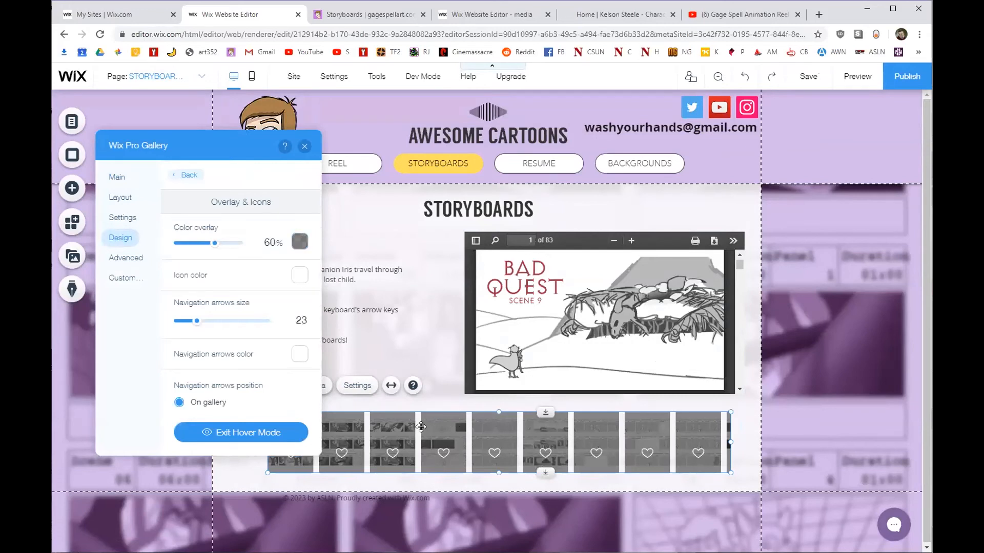
pyautogui.scroll(-5, 228, 289)
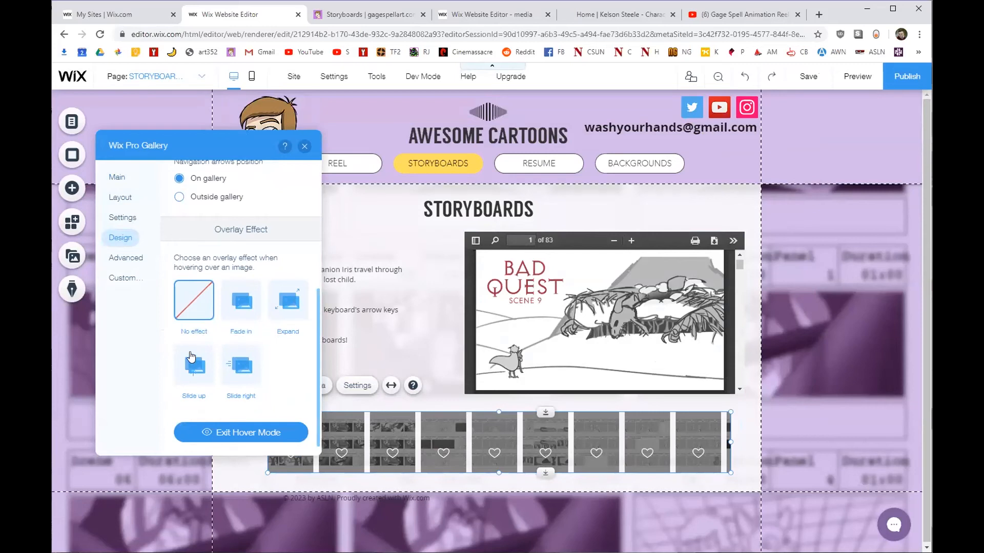
pyautogui.scroll(4, 205, 343)
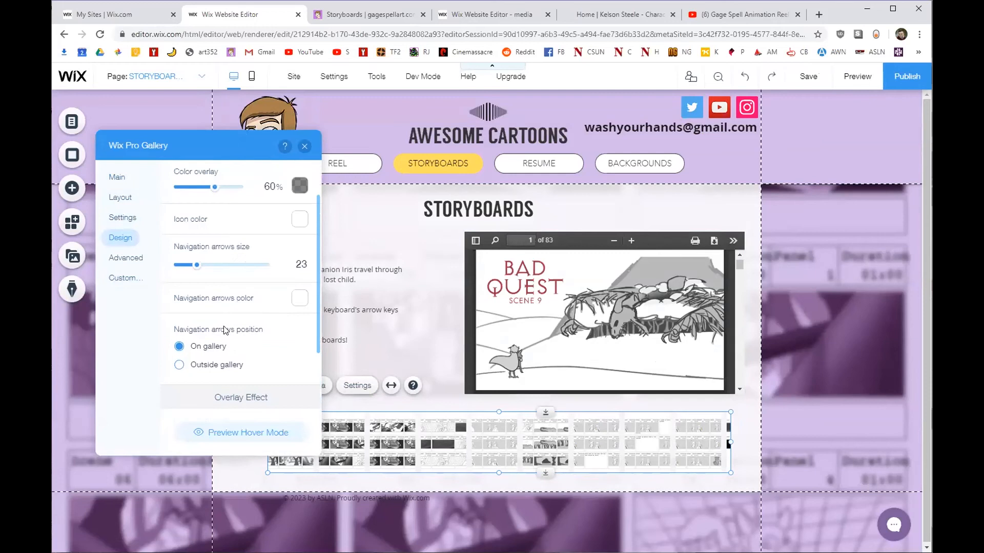
pyautogui.click(299, 299)
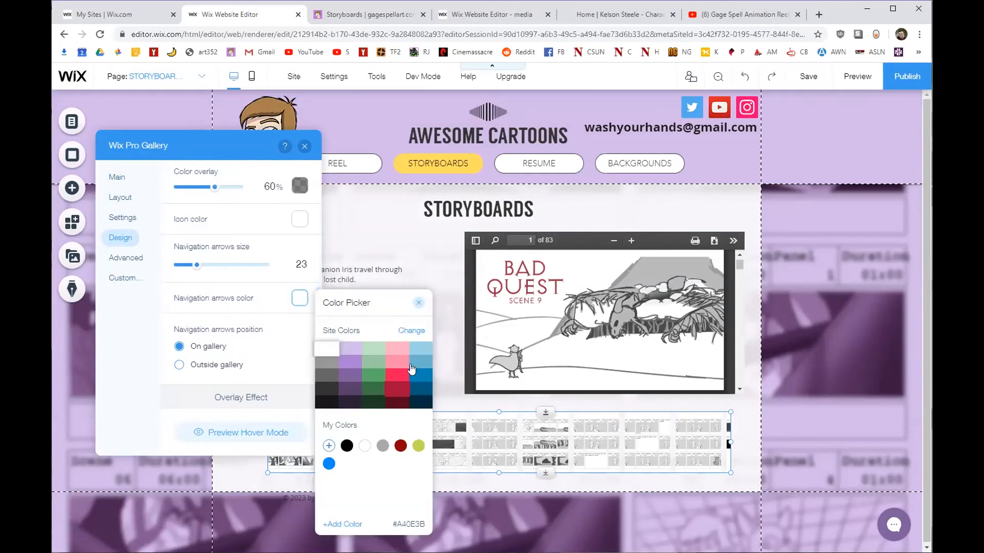
pyautogui.click(399, 350)
pyautogui.click(418, 303)
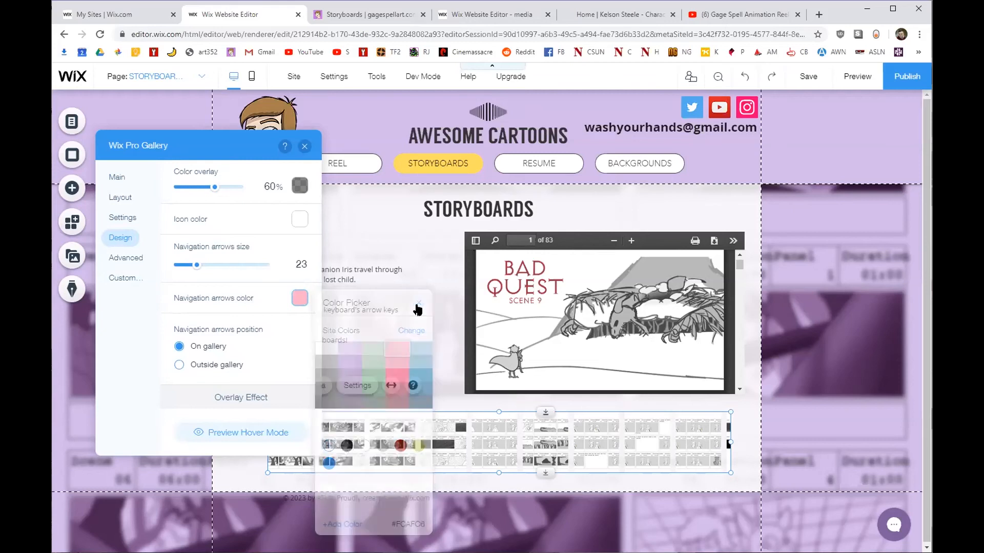
pyautogui.click(303, 145)
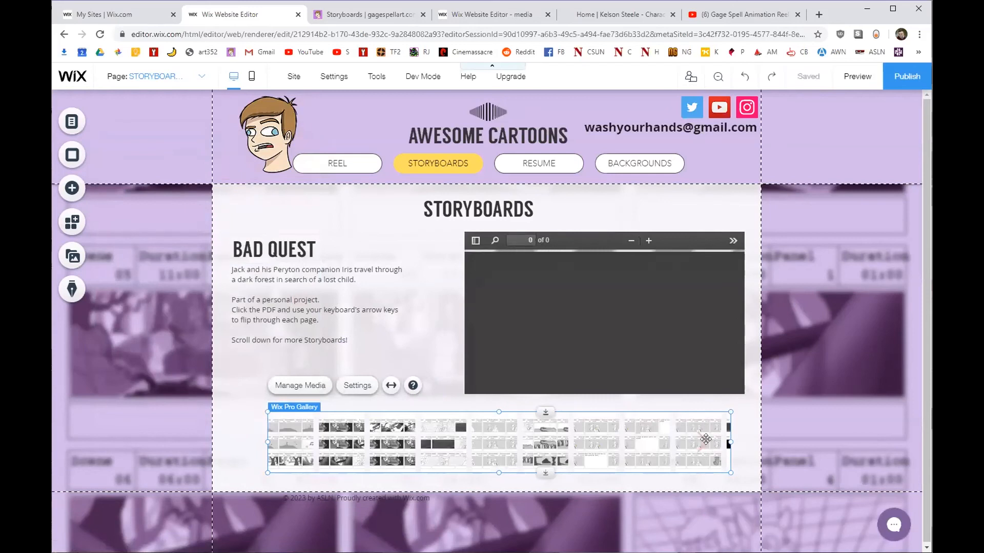
pyautogui.click(870, 77)
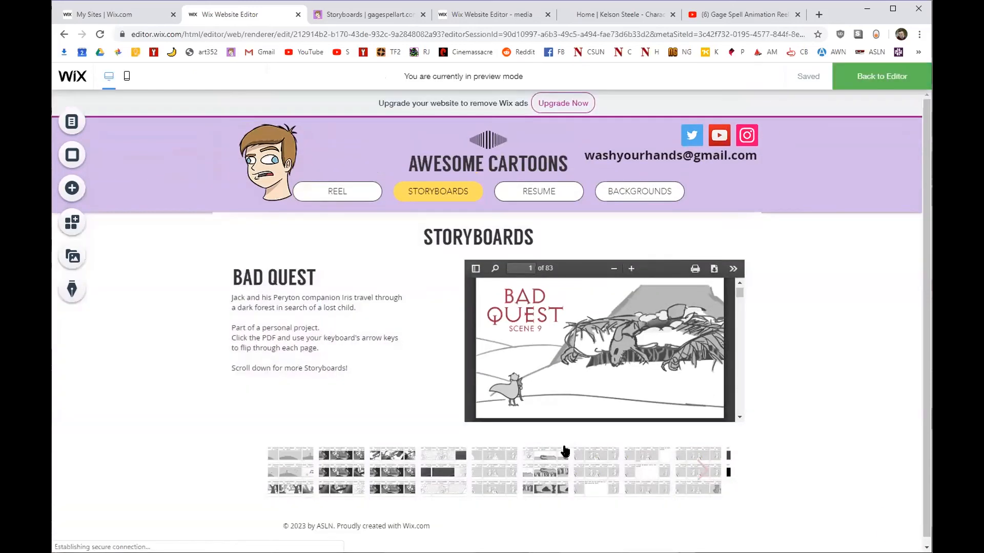
pyautogui.click(702, 469)
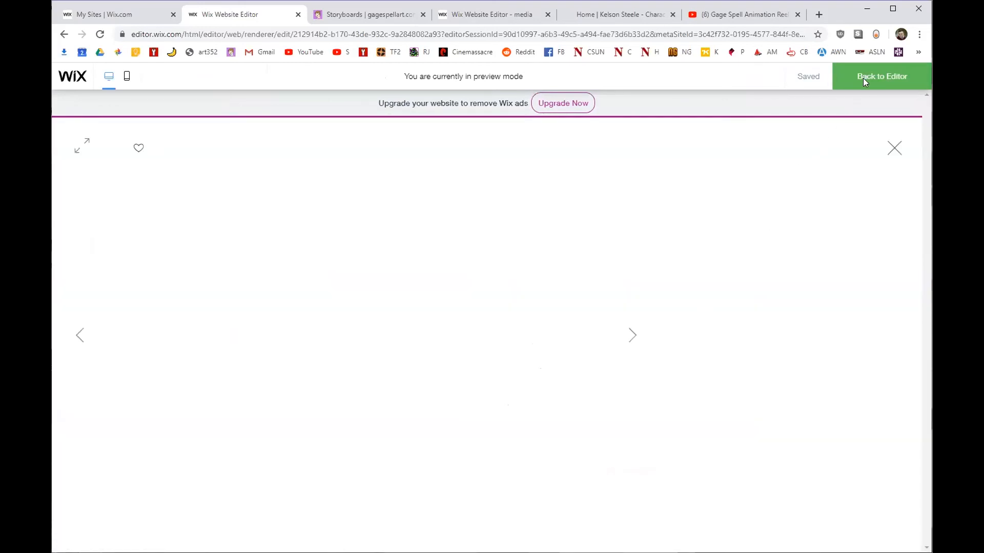
pyautogui.click(866, 77)
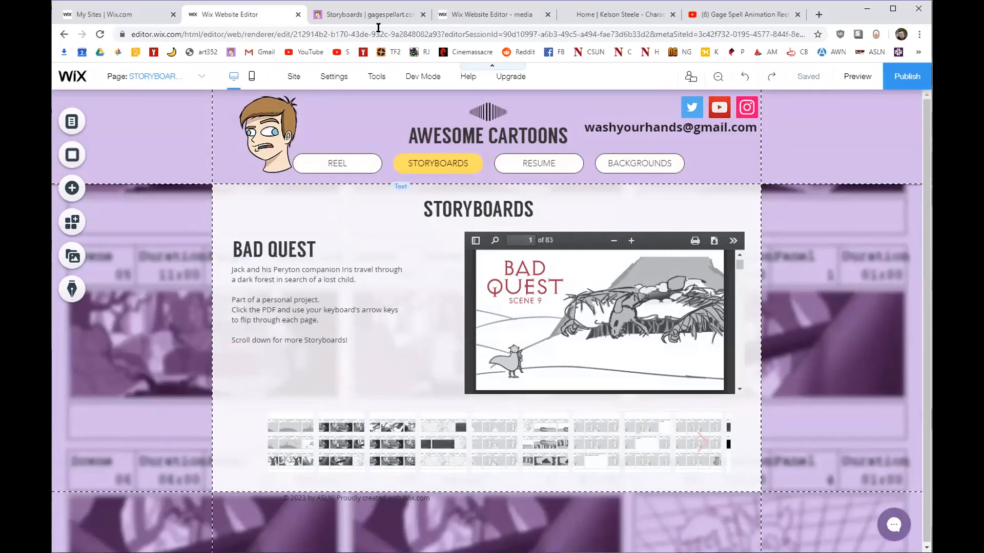
# Compare against the live gagespellart.com Storyboards page before returning to the Wix editor.
pyautogui.click(370, 14)
pyautogui.scroll(-1, 192, 323)
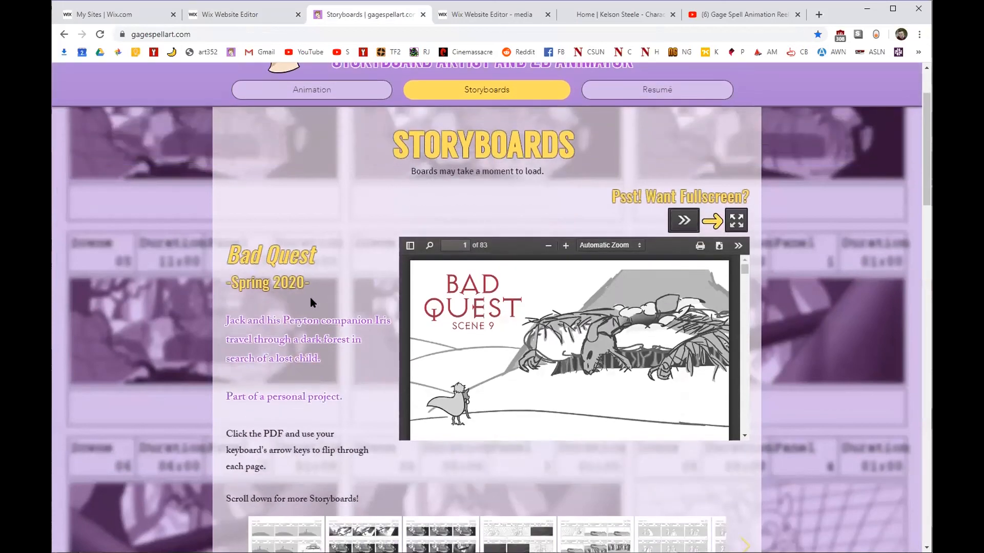
pyautogui.scroll(-2, 322, 319)
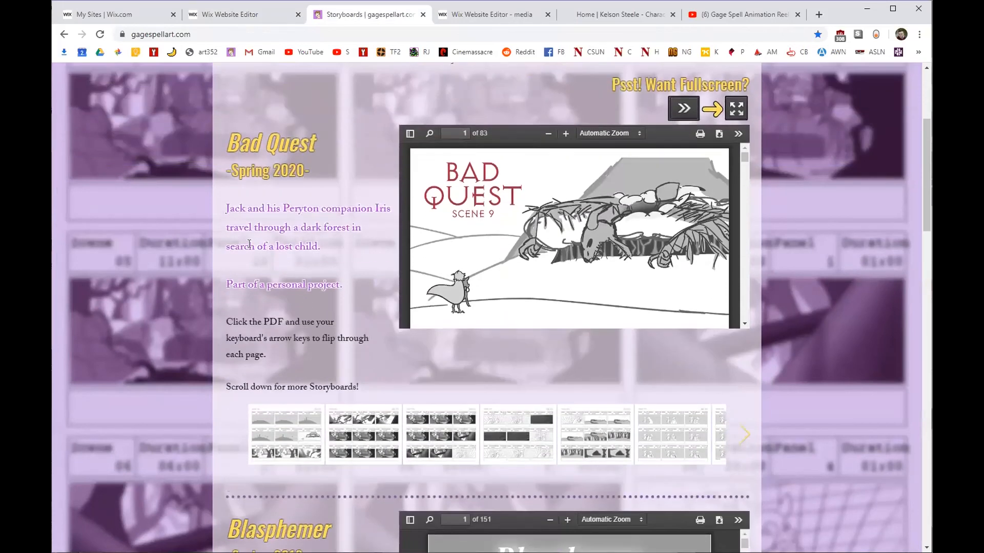
pyautogui.scroll(2, 220, 299)
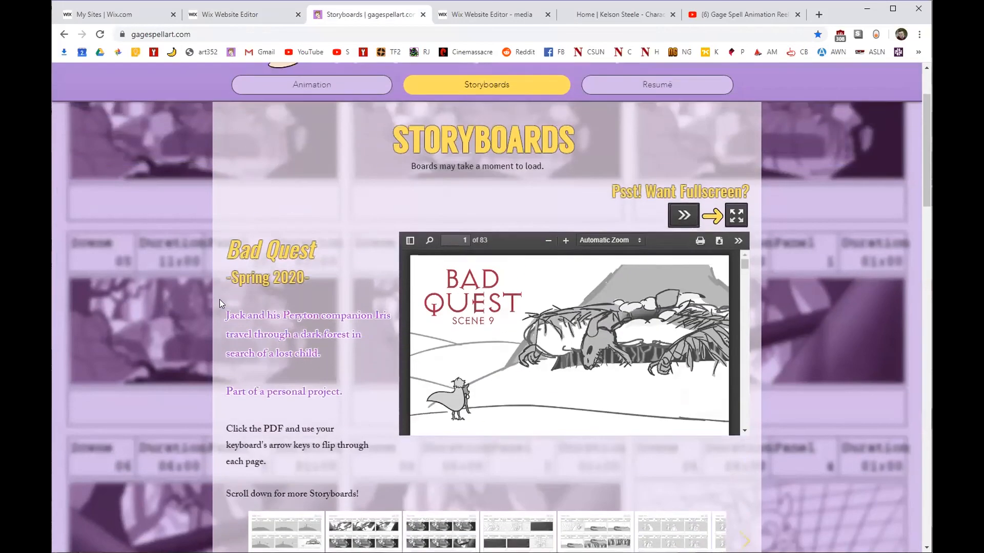
pyautogui.scroll(-1, 219, 299)
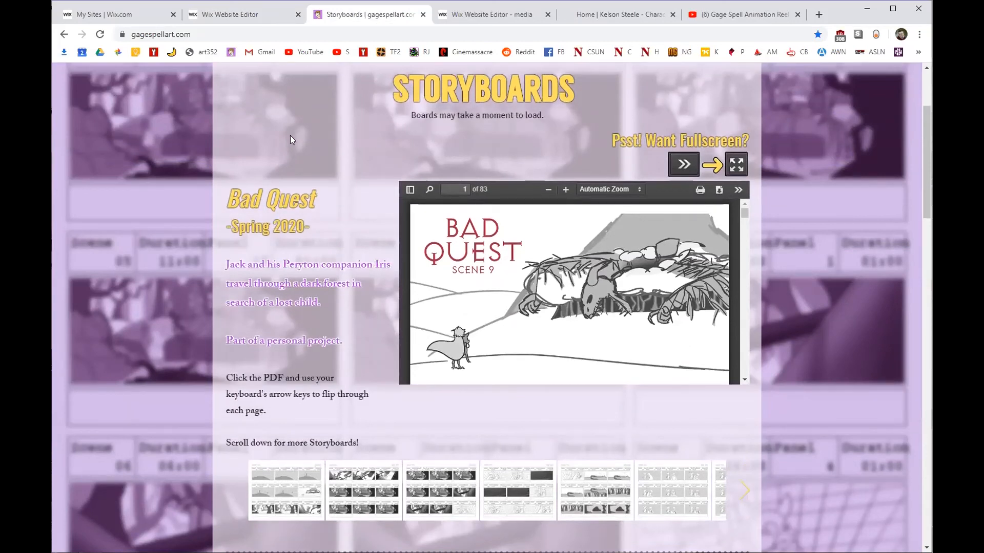
pyautogui.click(264, 11)
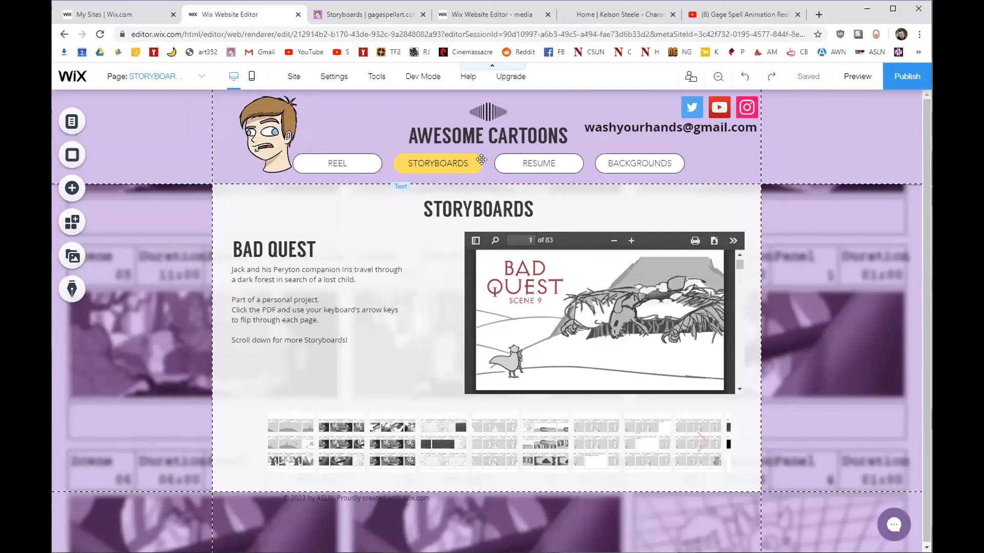
# Nudge the STORYBOARDS heading right and delete the sound-wave image above the title.
pyautogui.moveTo(465, 207); pyautogui.dragTo(475, 207)
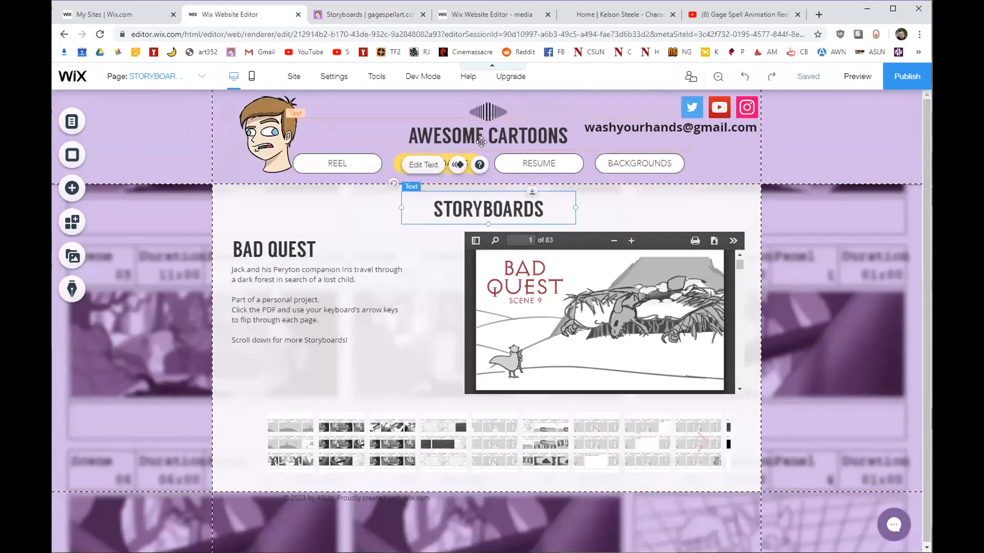
pyautogui.click(487, 109)
pyautogui.press('Delete')
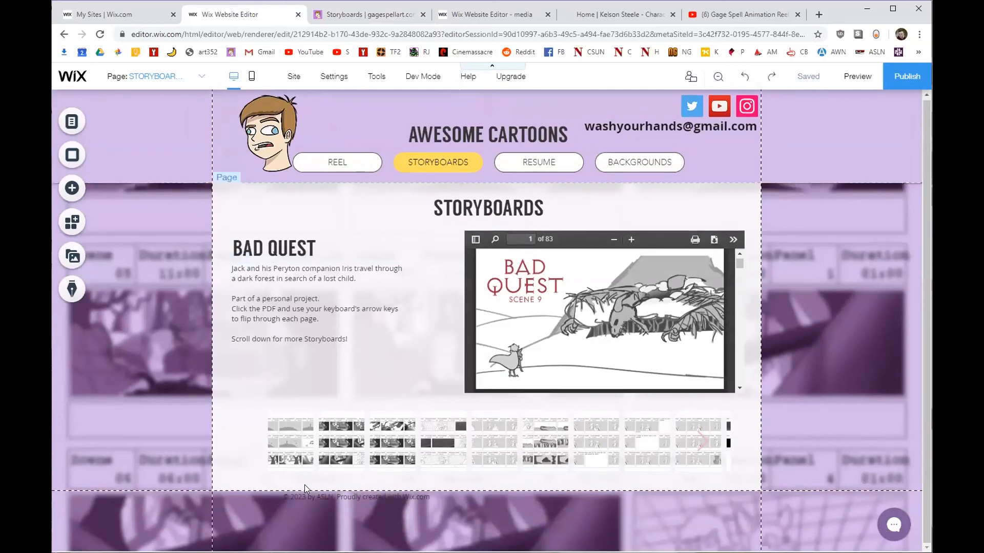
# Recheck the live Storyboards page layout, then go back to the Wix editor.
pyautogui.click(382, 14)
pyautogui.scroll(-2, 348, 251)
pyautogui.scroll(-2, 293, 330)
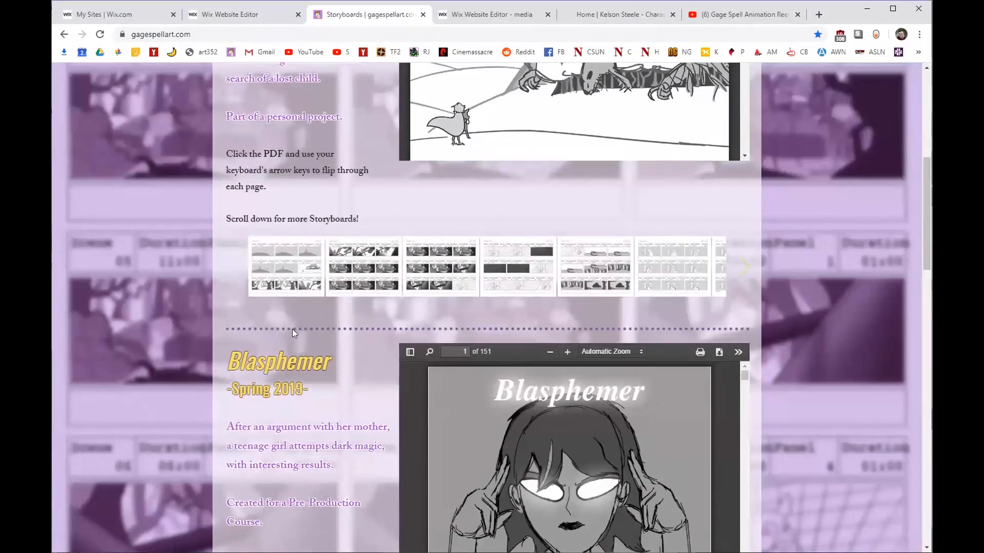
pyautogui.click(246, 16)
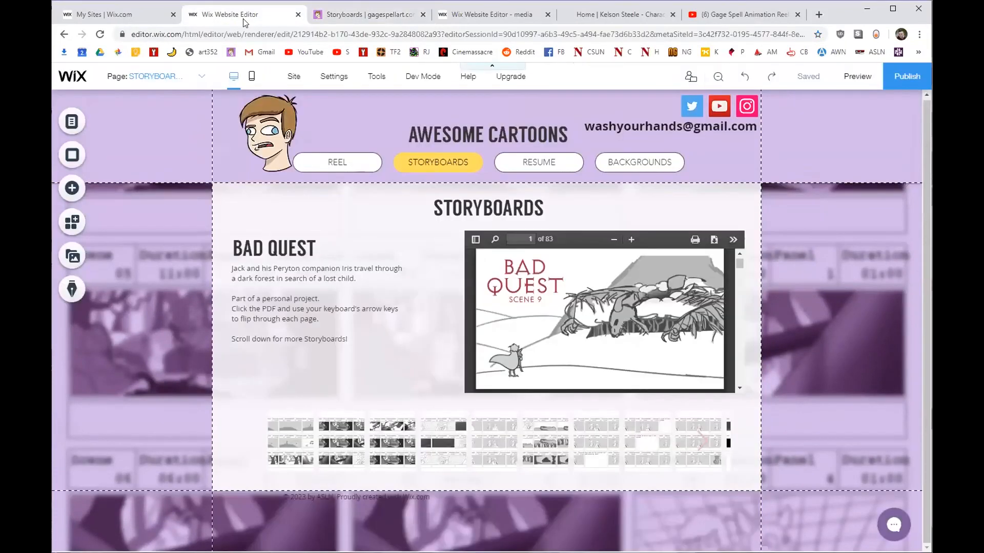
# Add a line below the gallery, stretch it across the page, and style it purple dashed.
pyautogui.click(74, 188)
pyautogui.click(108, 192)
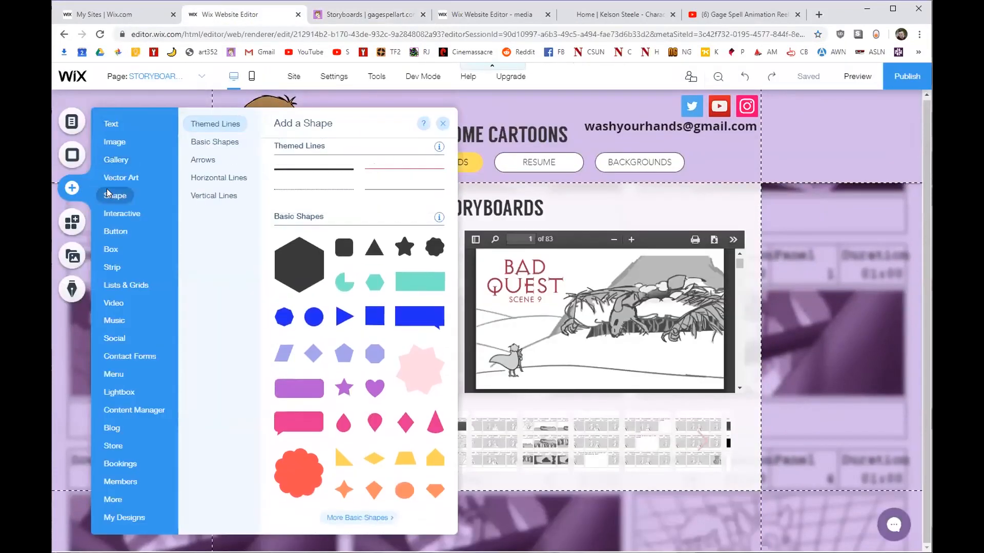
pyautogui.moveTo(329, 205); pyautogui.dragTo(733, 477)
pyautogui.moveTo(402, 477); pyautogui.dragTo(248, 478)
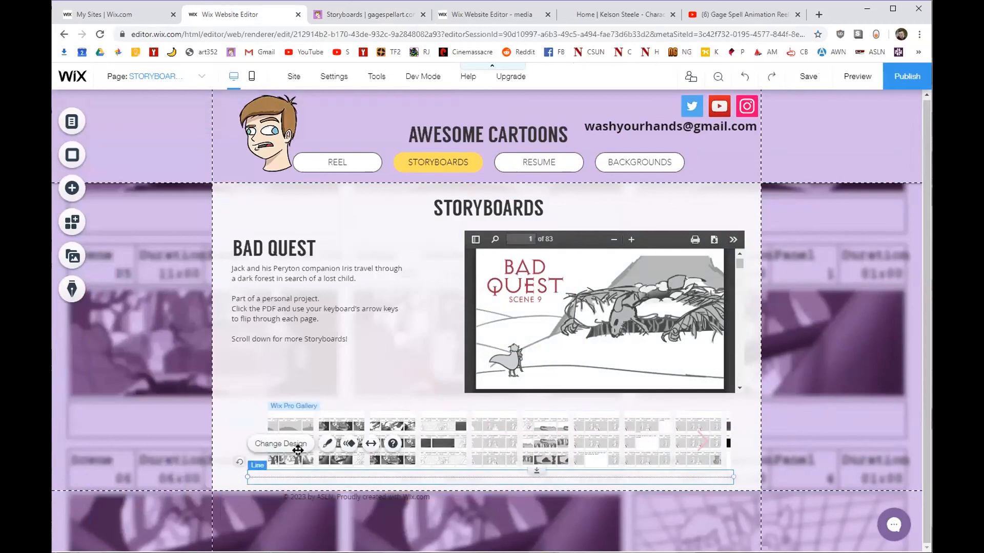
pyautogui.click(305, 446)
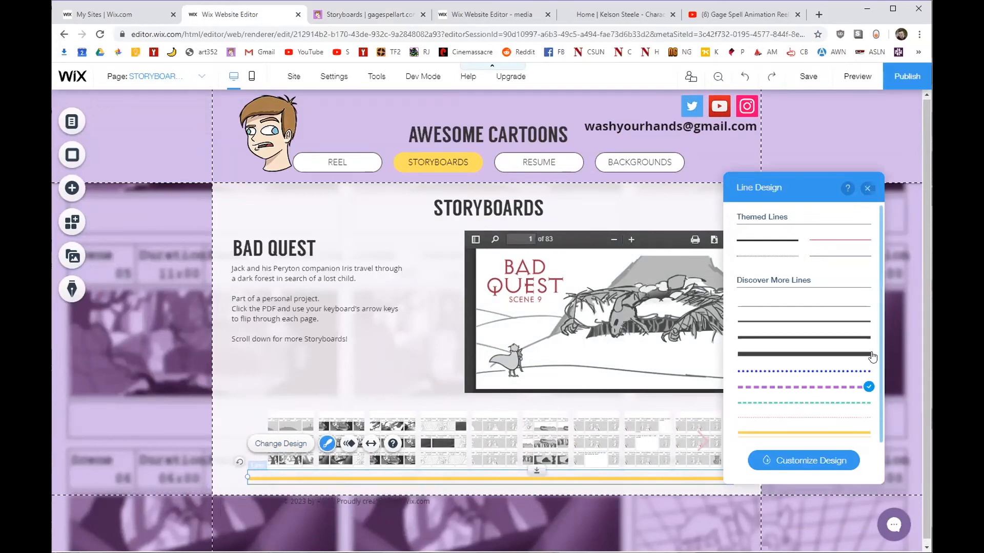
pyautogui.click(867, 190)
pyautogui.moveTo(501, 486)
pyautogui.mouseDown()
pyautogui.moveTo(497, 502)
pyautogui.moveTo(499, 485)
pyautogui.mouseUp()
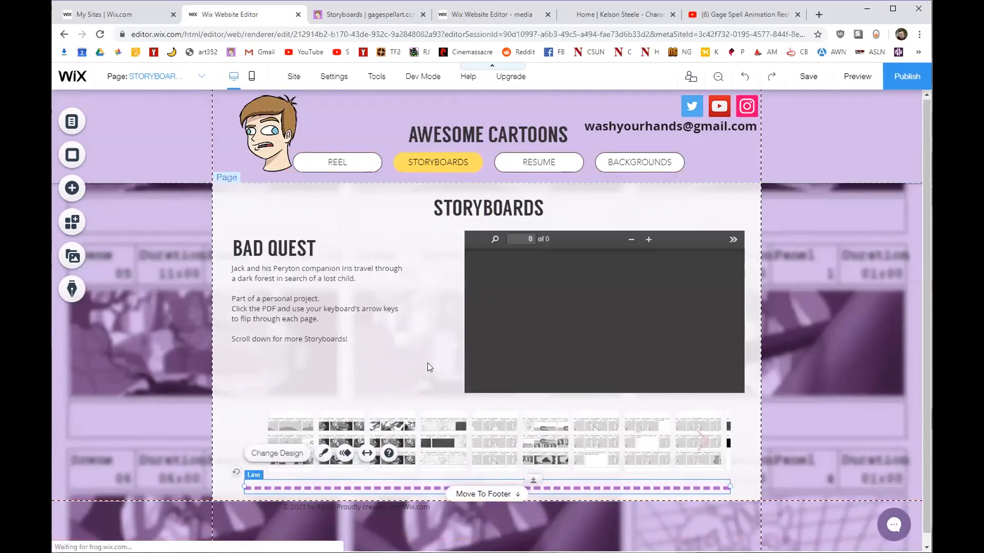
# Place a PDF viewer with the default sample document below the STORYBOARDS dashed divider, then publish the site.
pyautogui.click(540, 268)
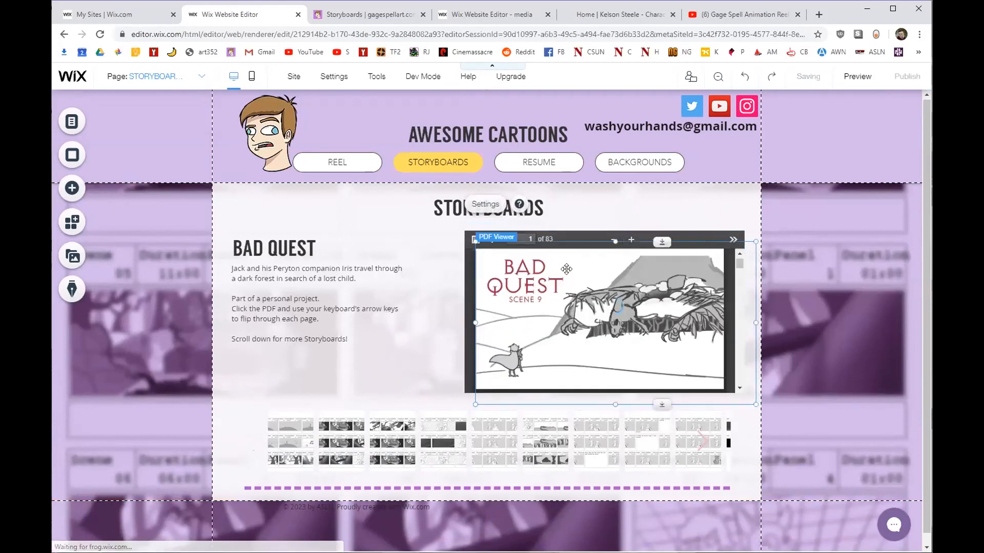
pyautogui.moveTo(569, 254); pyautogui.dragTo(564, 510)
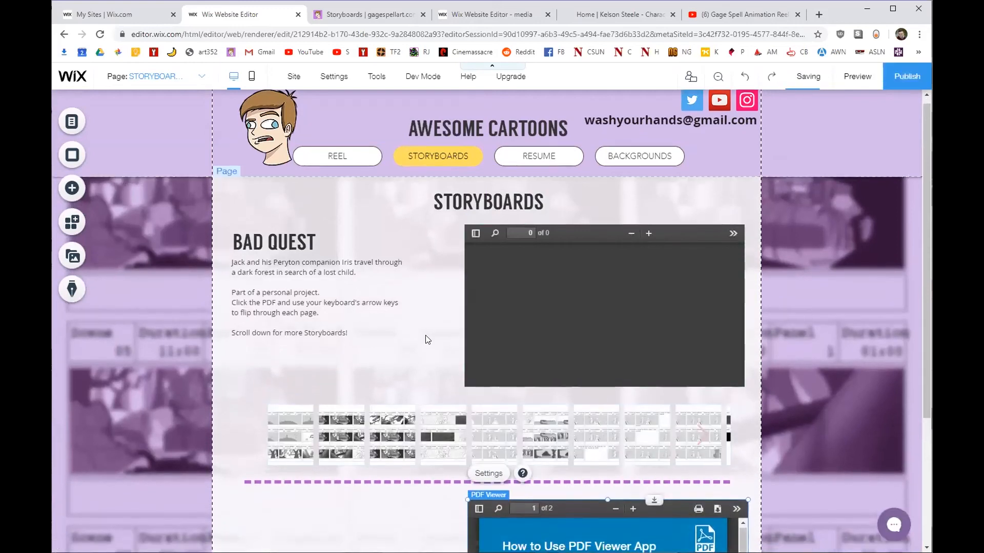
pyautogui.scroll(-3, 558, 367)
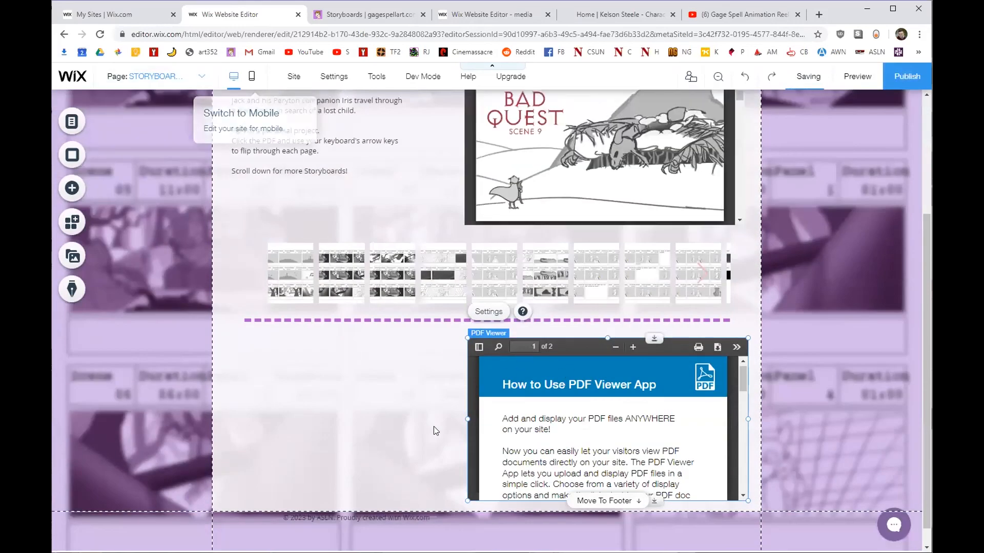
pyautogui.scroll(3, 414, 420)
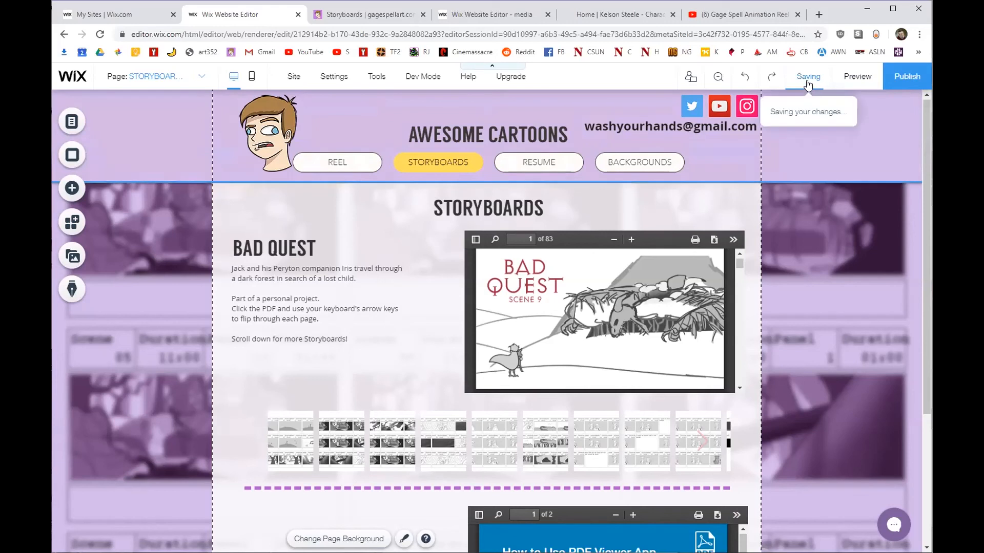
pyautogui.click(903, 78)
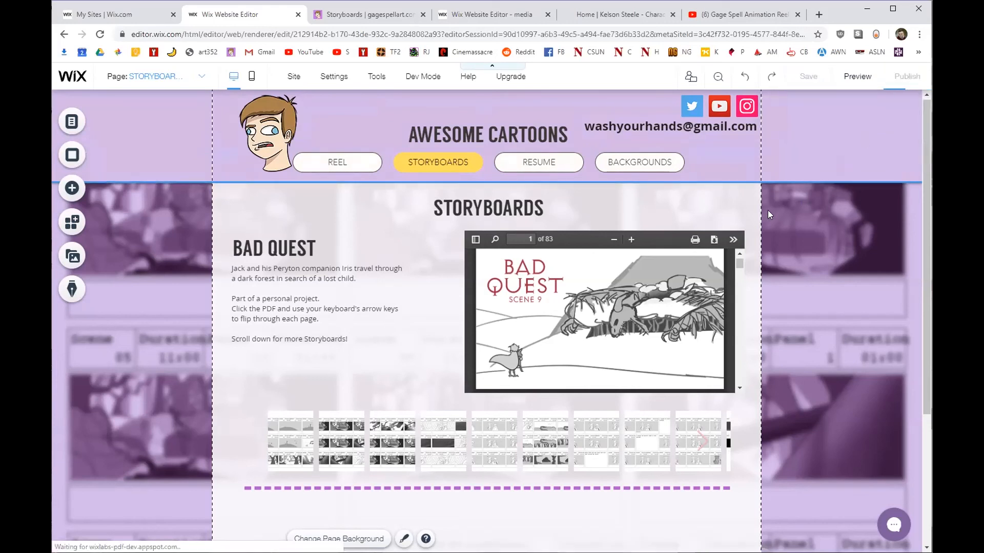
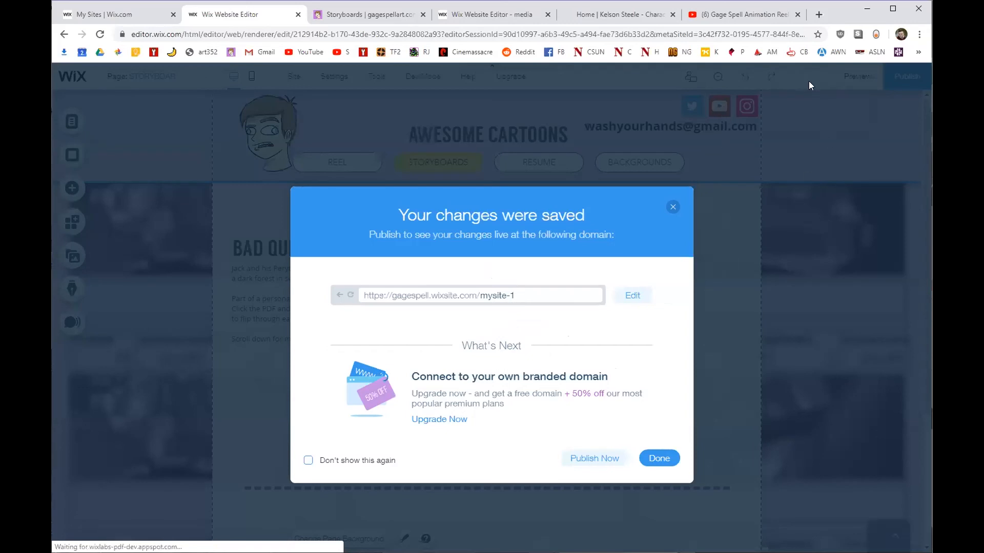
# Change the site's web address ending from mysite-1 to storyboards and close the saved-changes notice.
pyautogui.click(634, 299)
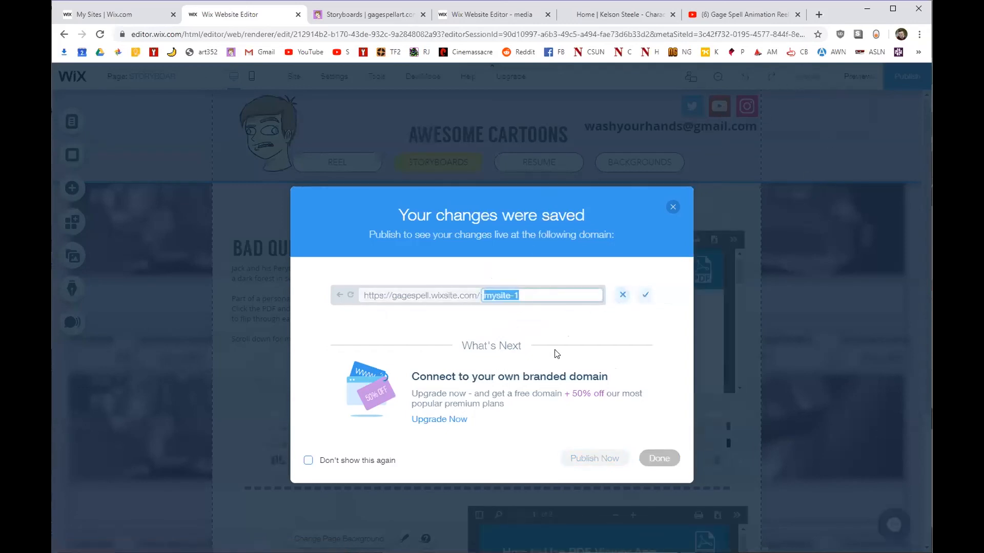
pyautogui.write('SToryboards')
pyautogui.click(643, 300)
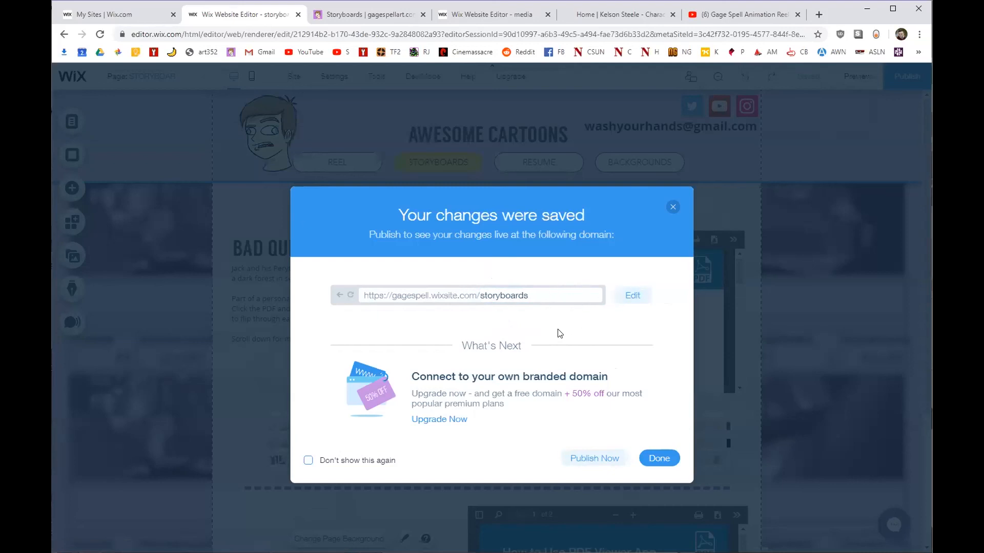
pyautogui.click(659, 459)
# Publish the site and open the live storyboards page in a new tab.
pyautogui.moveTo(897, 78)
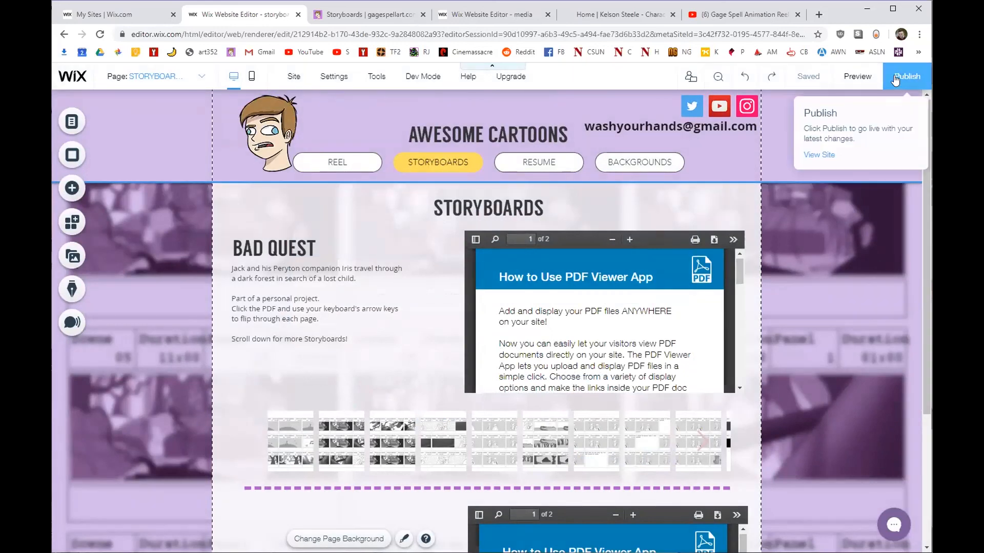
pyautogui.click(895, 78)
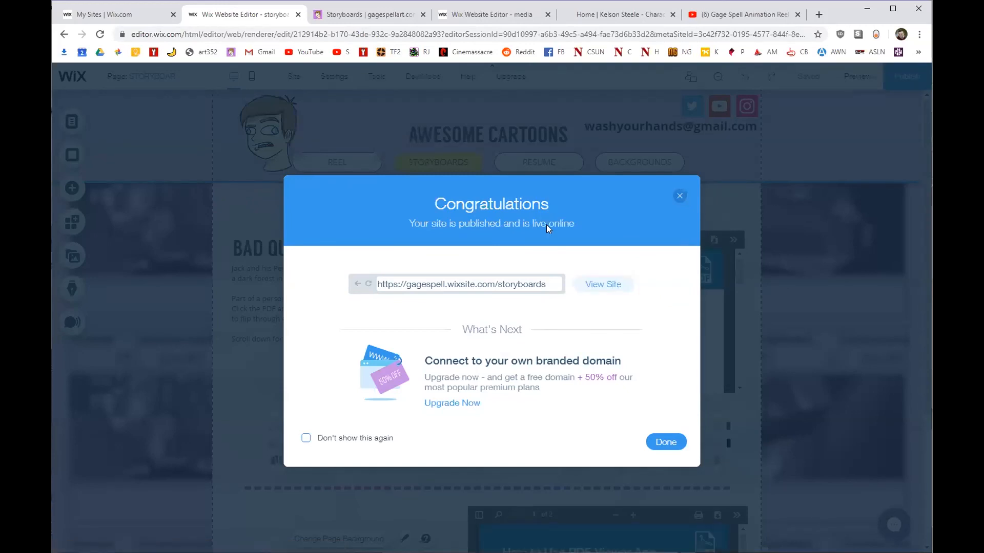
pyautogui.click(597, 287)
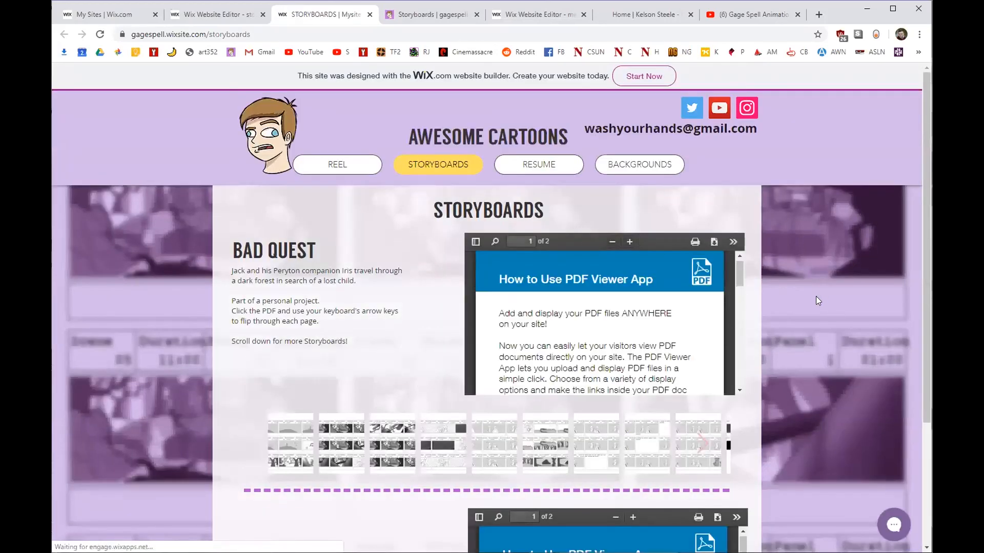
# Scroll through the published Storyboards page, then switch to the gagespellart.com Storyboards tab.
pyautogui.scroll(-3, 573, 293)
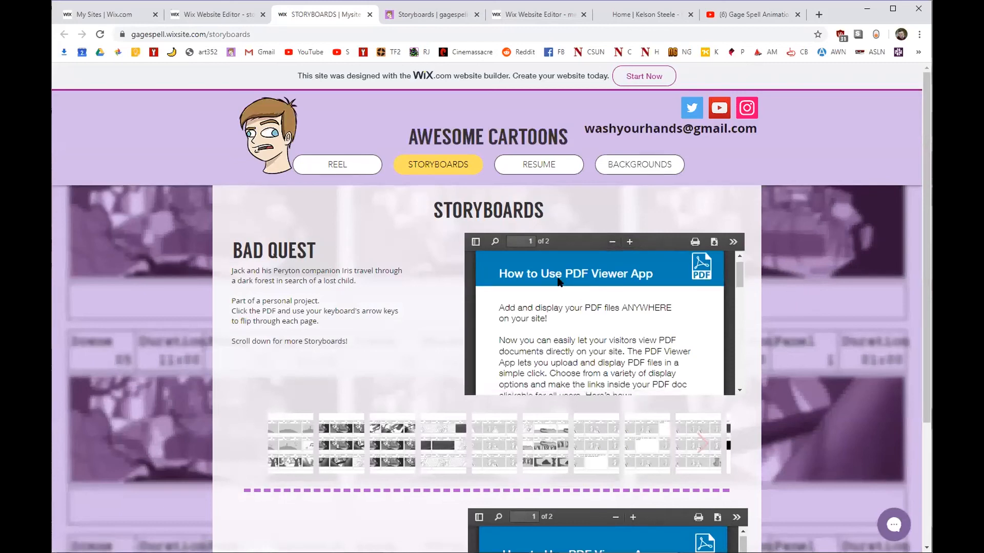
pyautogui.scroll(3, 590, 273)
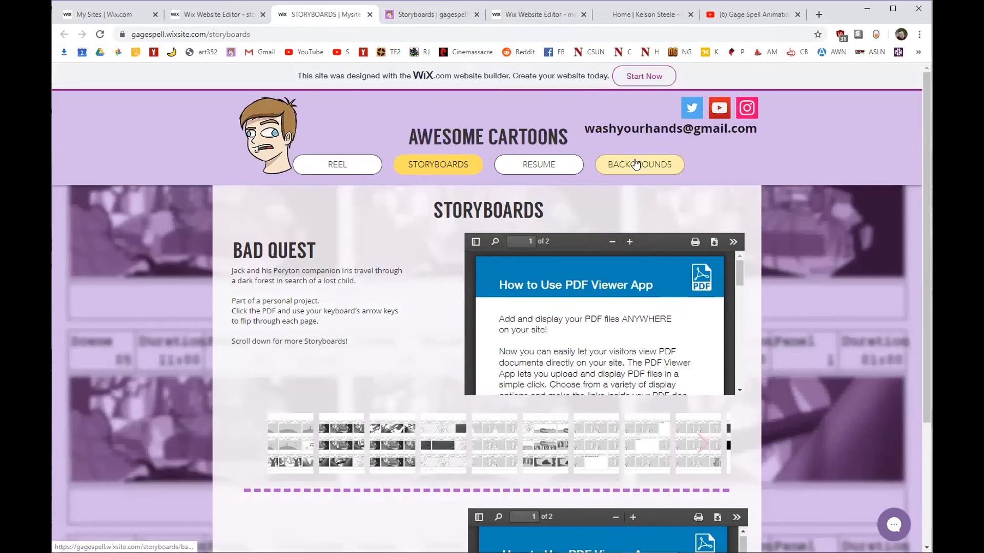
pyautogui.scroll(-3, 794, 208)
pyautogui.scroll(3, 808, 323)
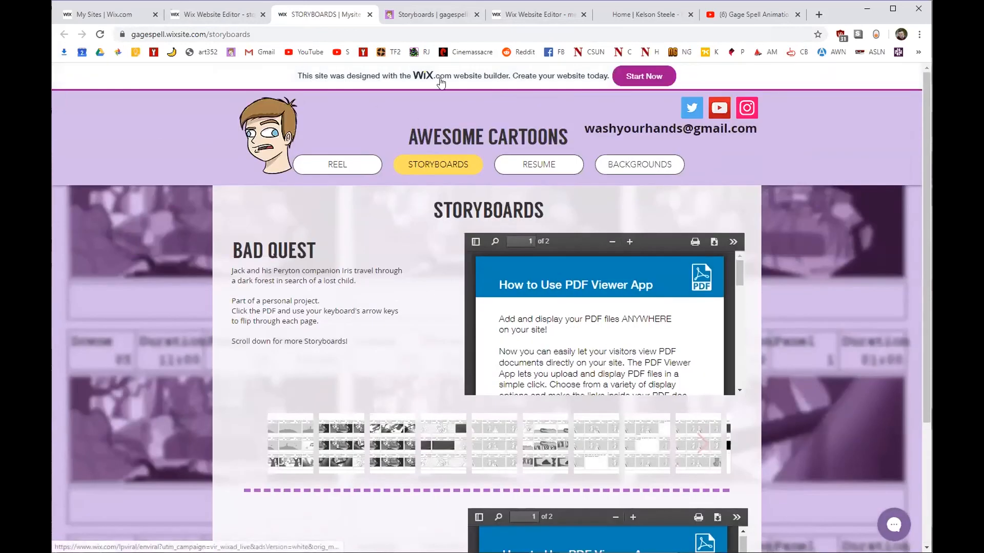
pyautogui.scroll(-3, 828, 298)
pyautogui.scroll(1, 866, 319)
pyautogui.scroll(-1, 853, 353)
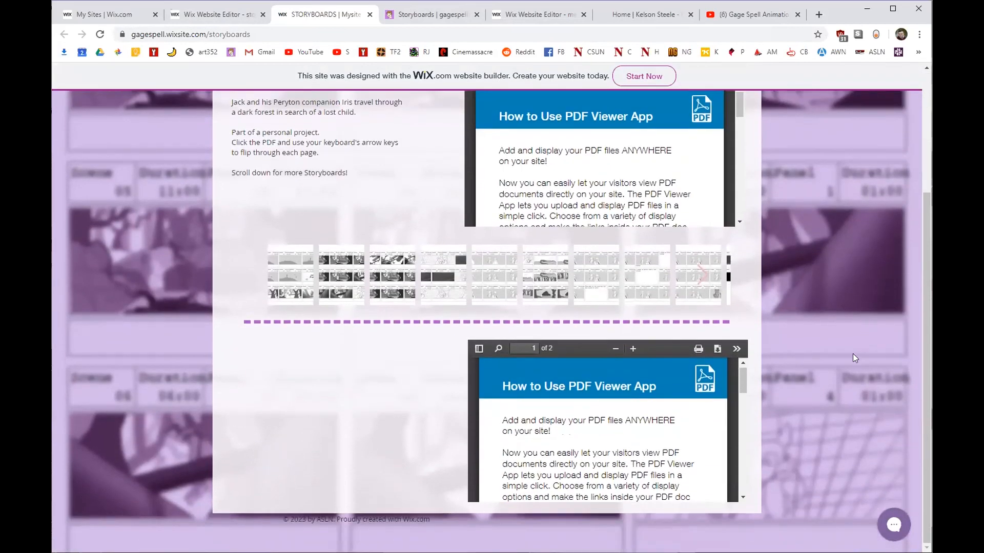
pyautogui.scroll(3, 854, 354)
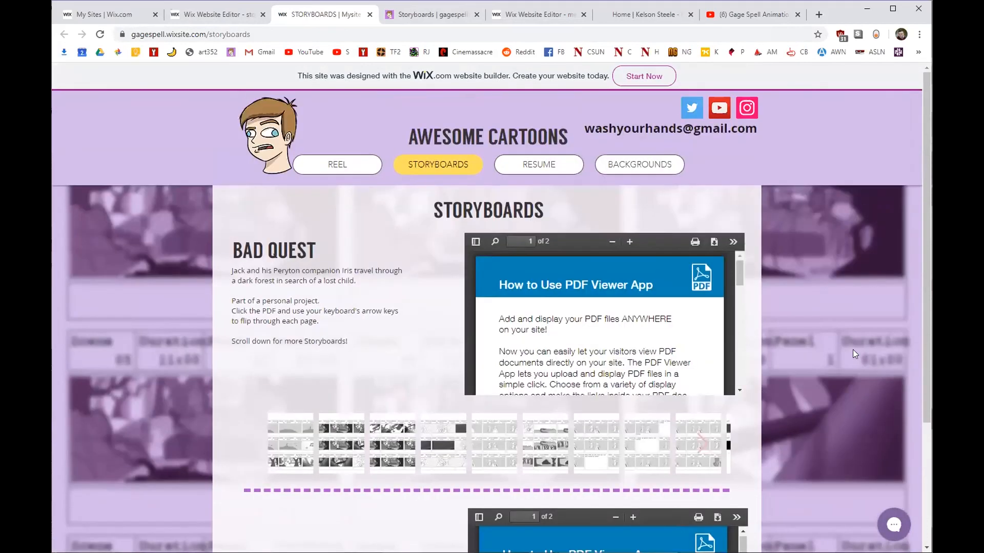
pyautogui.click(445, 10)
pyautogui.scroll(7, 227, 217)
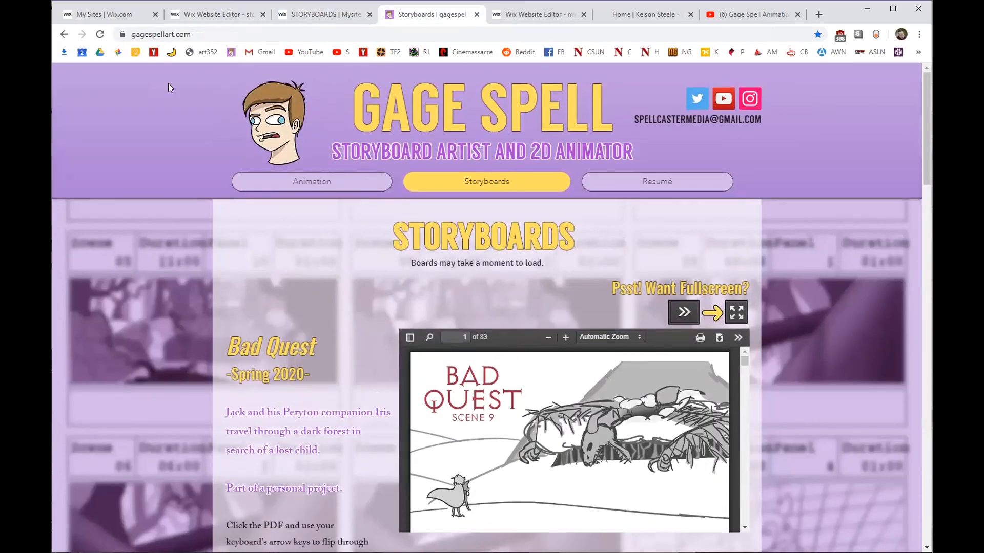
# Compare the wixsite and gagespellart.com Storyboards pages and inspect the gagespellart.com web address.
pyautogui.click(351, 16)
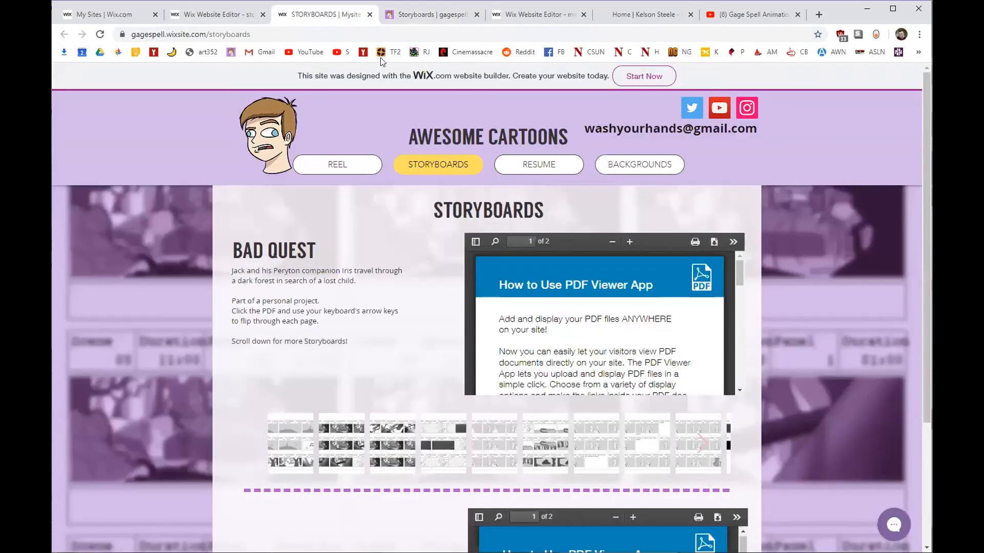
pyautogui.click(424, 16)
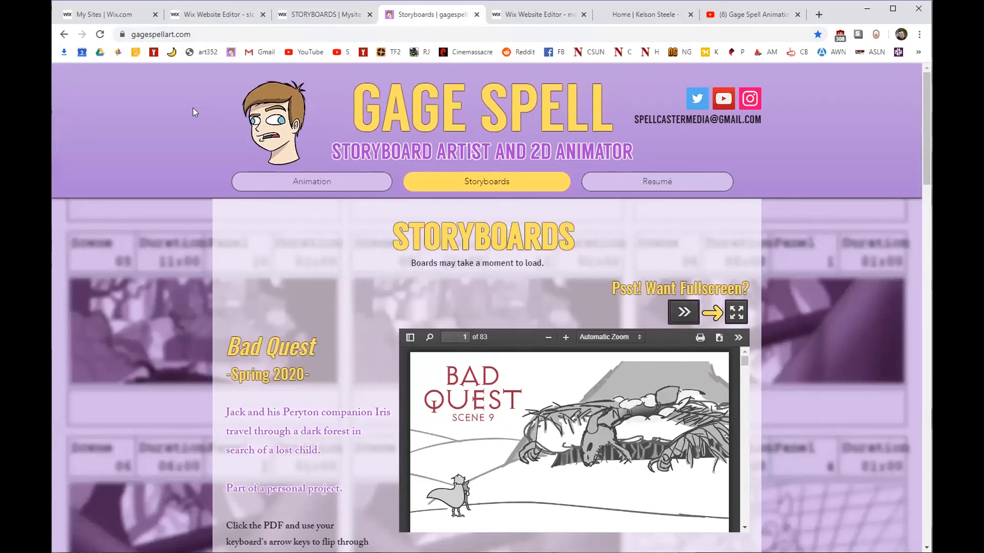
pyautogui.click(209, 37)
pyautogui.click(146, 35)
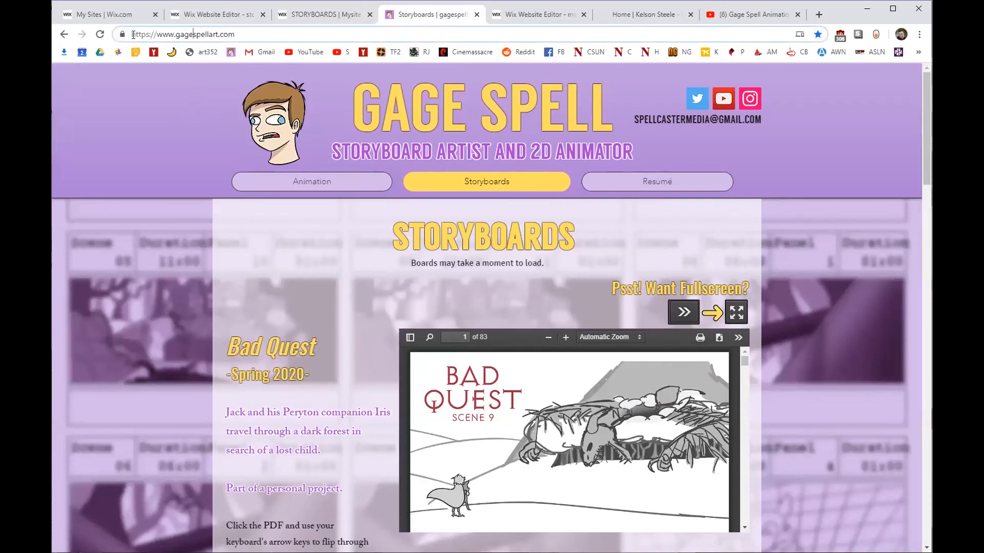
pyautogui.moveTo(129, 34); pyautogui.dragTo(243, 36)
pyautogui.click(245, 32)
pyautogui.click(330, 9)
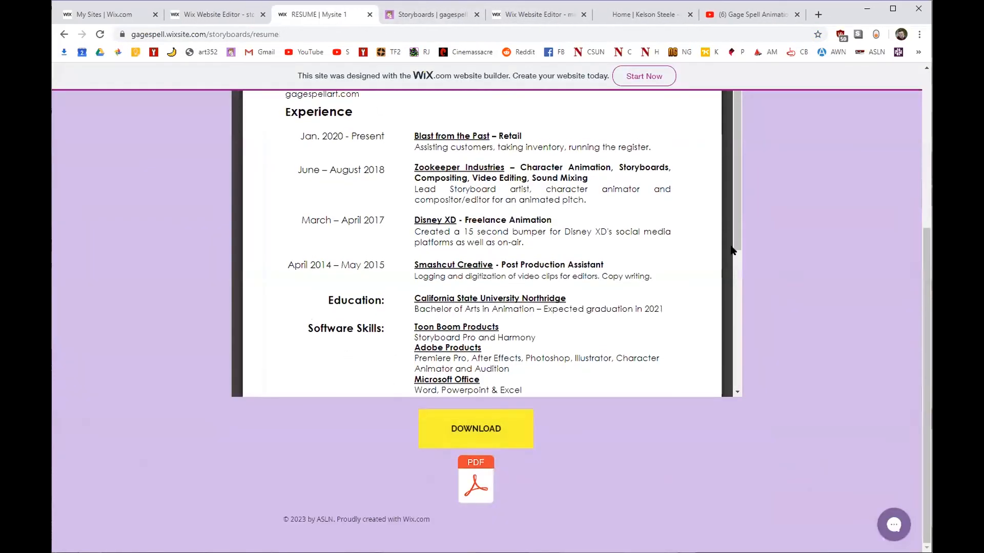
# Look over the live site's Backgrounds page, then return to the Wix editor.
pyautogui.scroll(5, 744, 242)
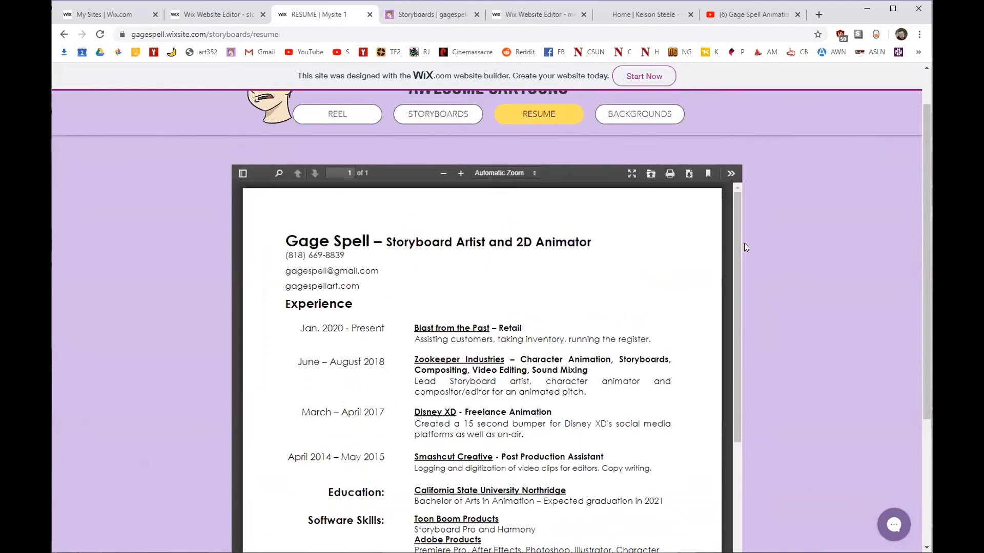
pyautogui.click(639, 166)
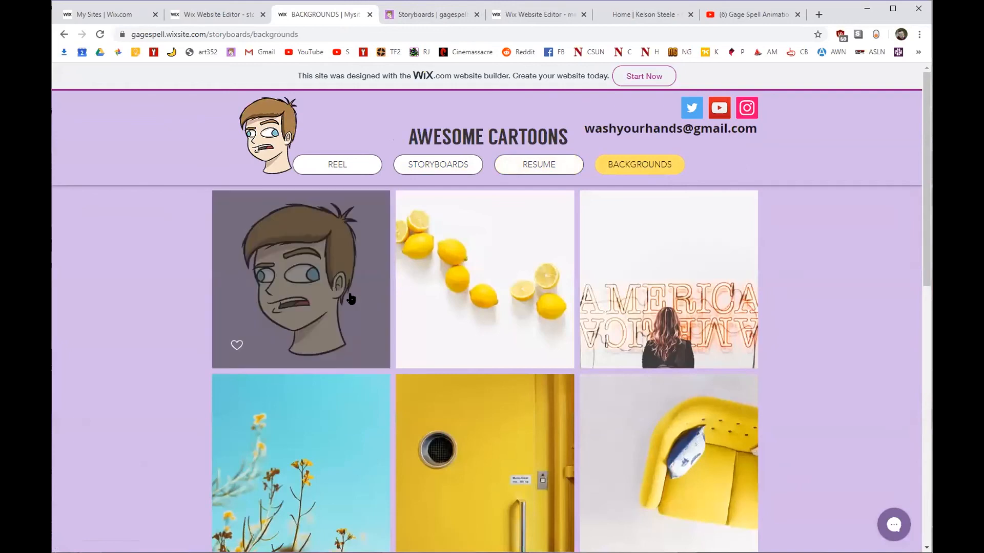
pyautogui.scroll(-1, 343, 279)
pyautogui.scroll(-9, 343, 278)
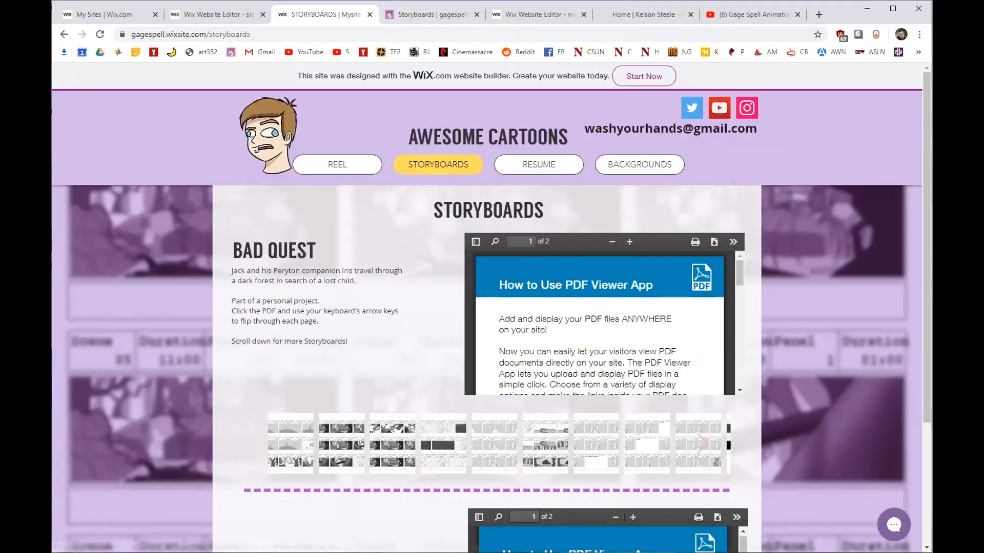
pyautogui.click(219, 13)
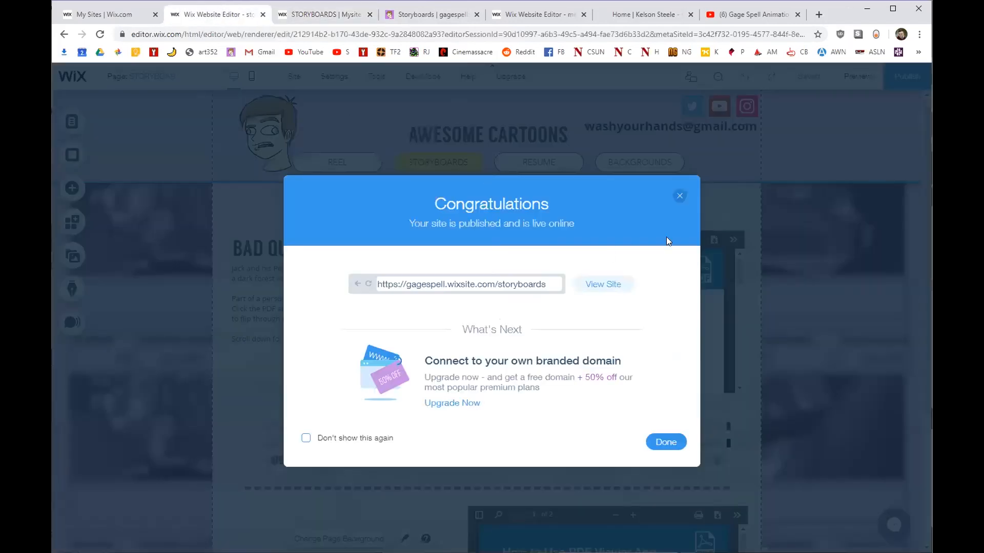
# In the mobile layout, put the menu top-right and the email under the title, and shorten the header.
pyautogui.click(679, 196)
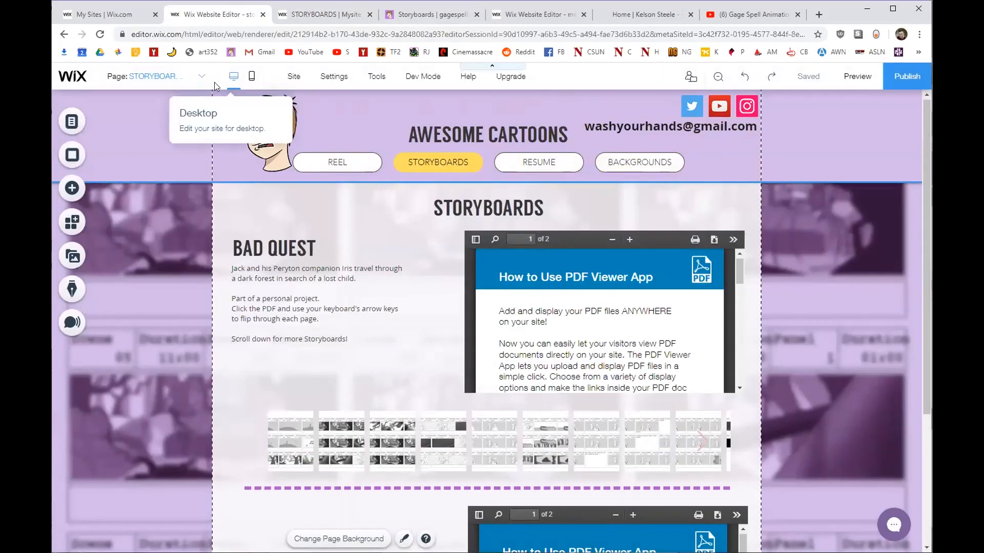
pyautogui.click(252, 78)
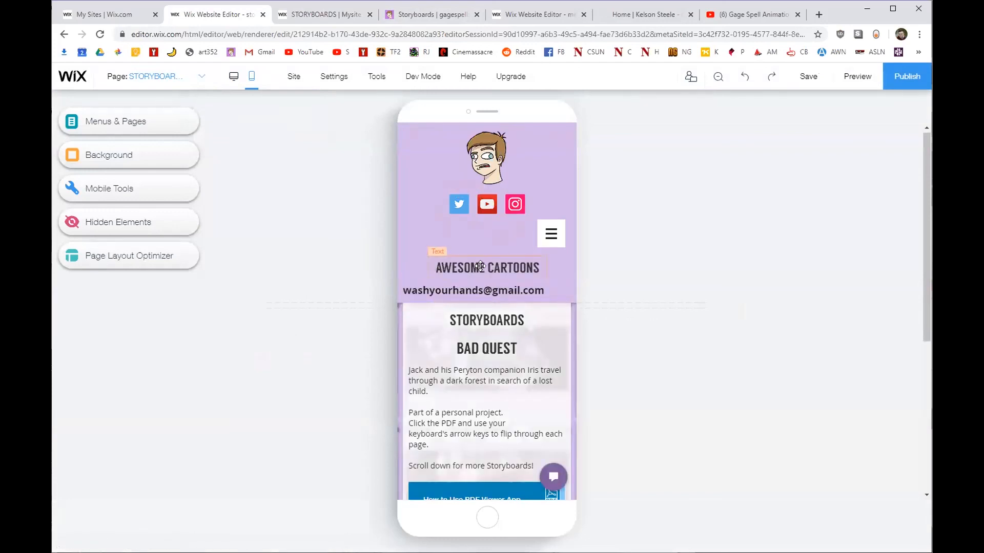
pyautogui.moveTo(480, 265); pyautogui.dragTo(480, 222)
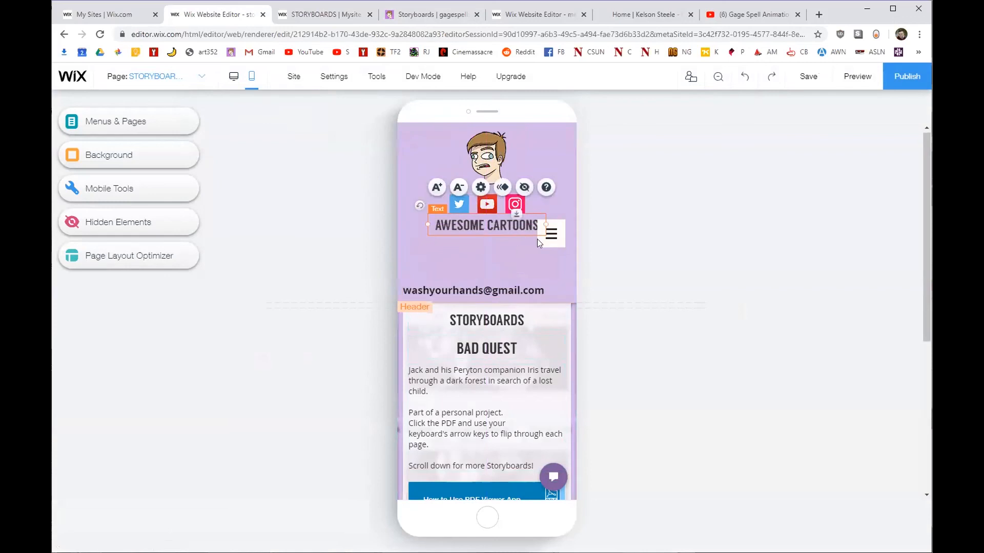
pyautogui.moveTo(549, 236); pyautogui.dragTo(556, 154)
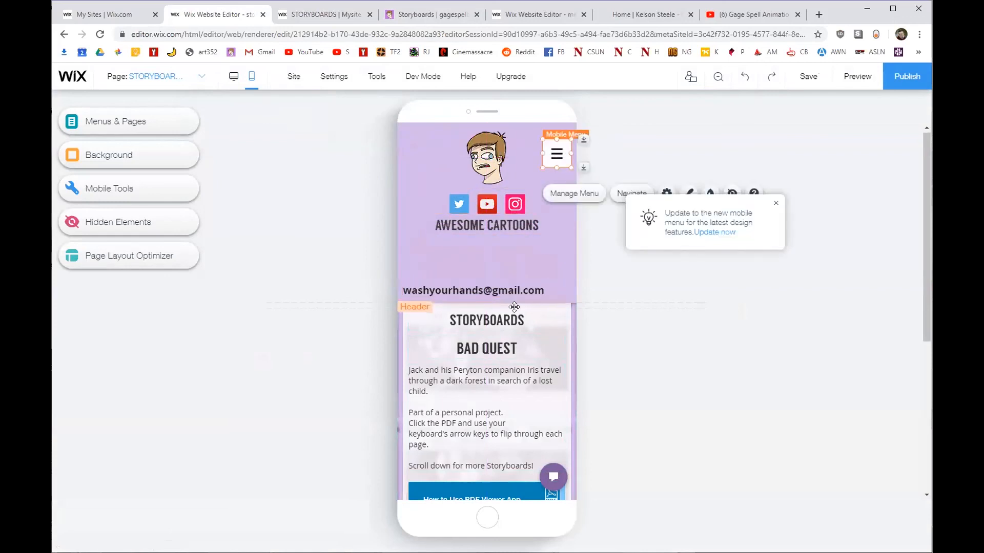
pyautogui.moveTo(517, 291); pyautogui.dragTo(517, 242)
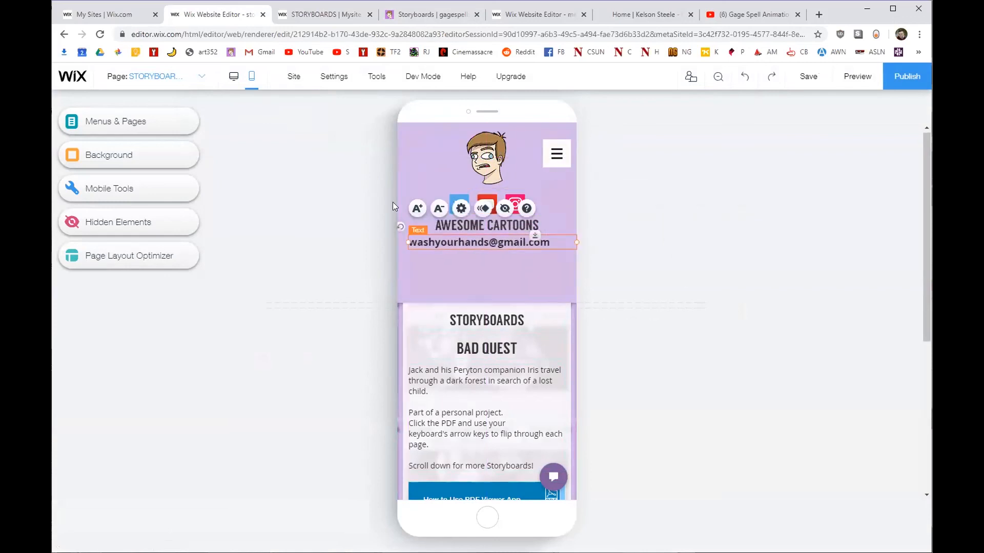
pyautogui.moveTo(528, 303); pyautogui.dragTo(529, 251)
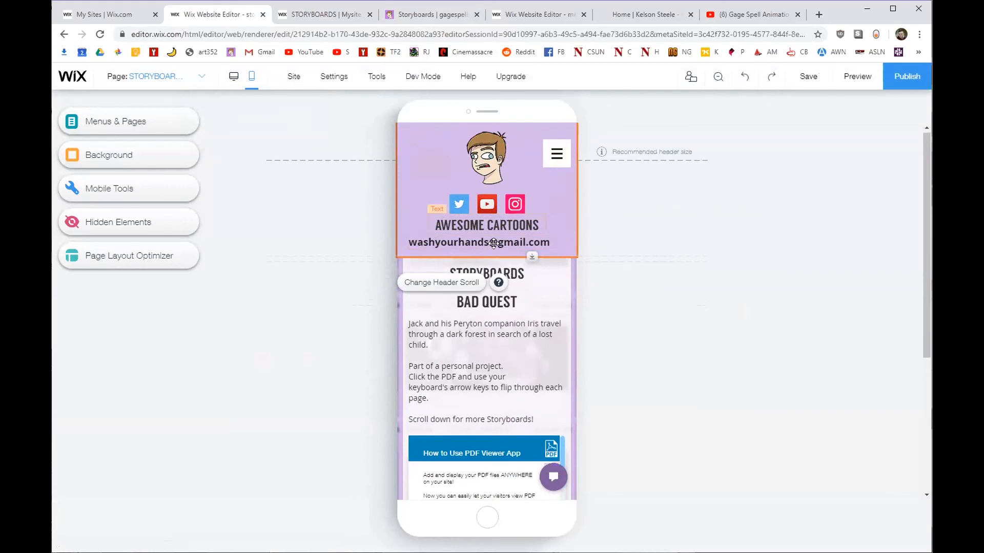
# Preview the Storyboards page in the mobile layout.
pyautogui.click(555, 152)
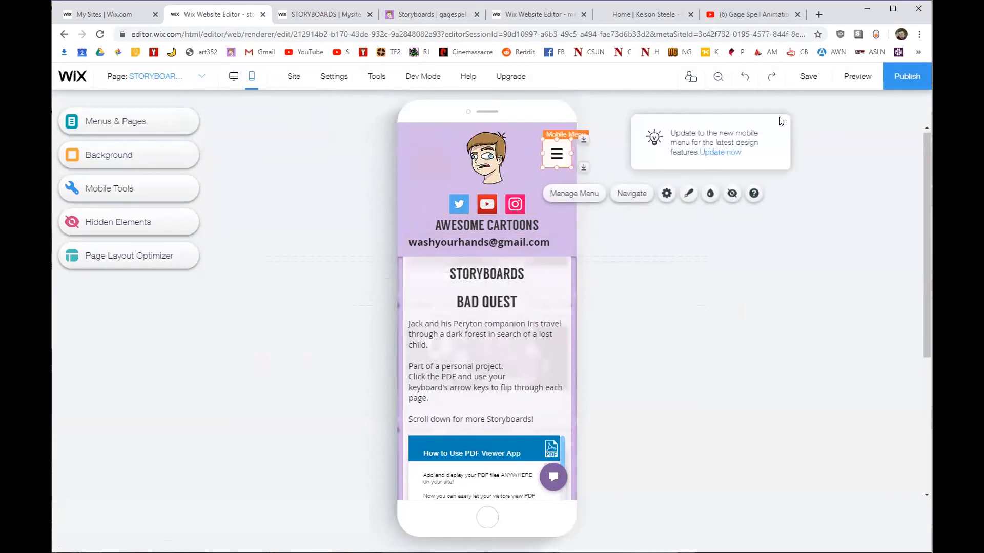
pyautogui.click(853, 78)
pyautogui.scroll(-8, 504, 297)
pyautogui.scroll(8, 500, 313)
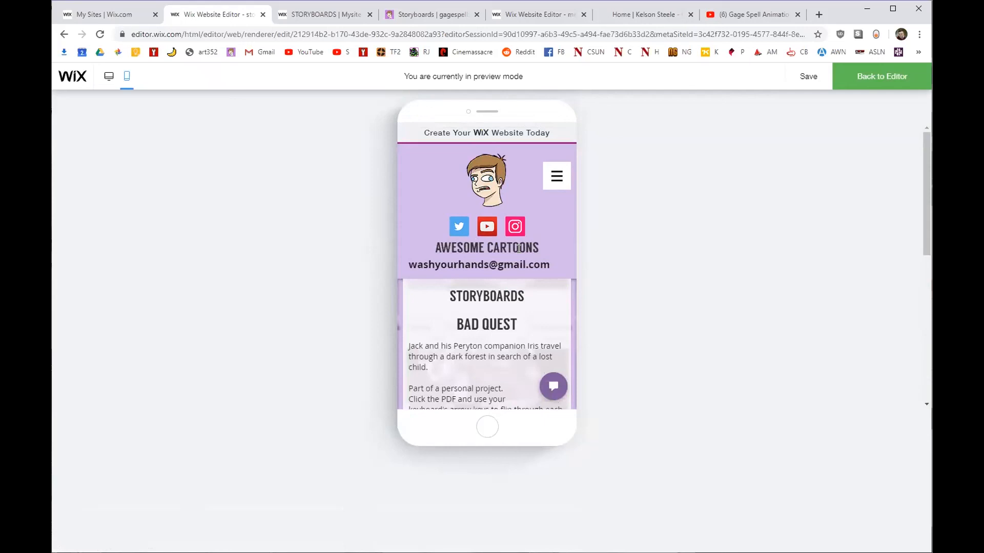
# Test the mobile menu's REEL and STORYBOARDS links in preview, then switch the preview to desktop.
pyautogui.click(557, 176)
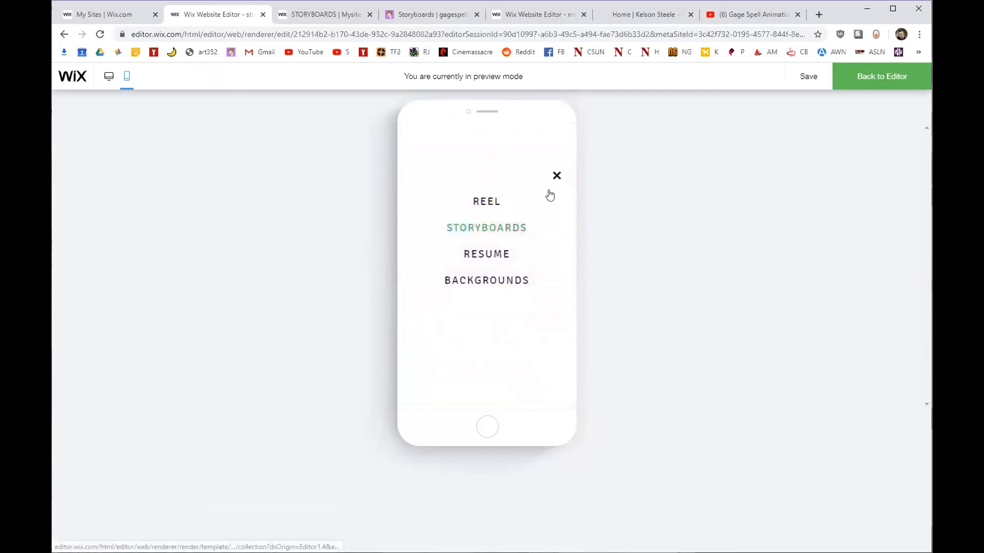
pyautogui.click(484, 202)
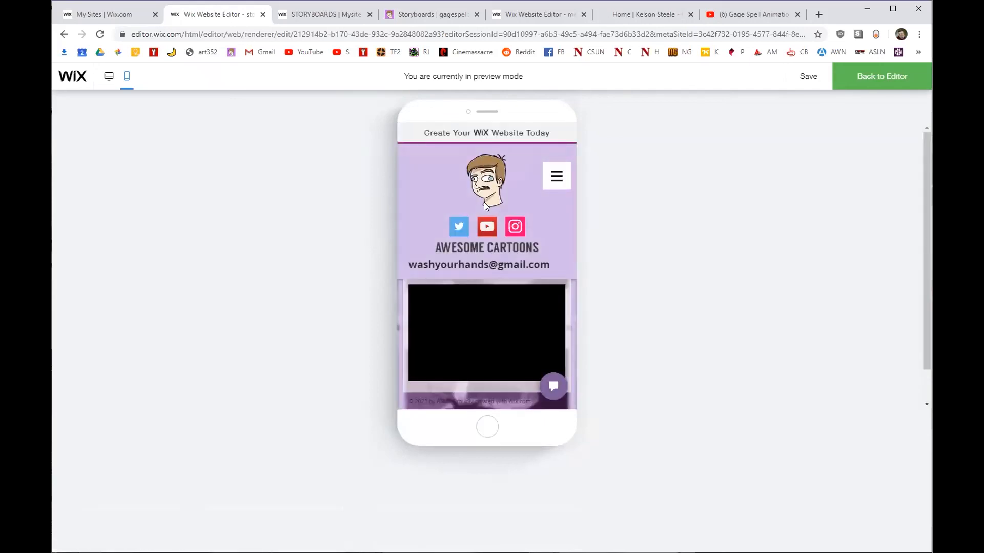
pyautogui.click(559, 179)
pyautogui.click(522, 233)
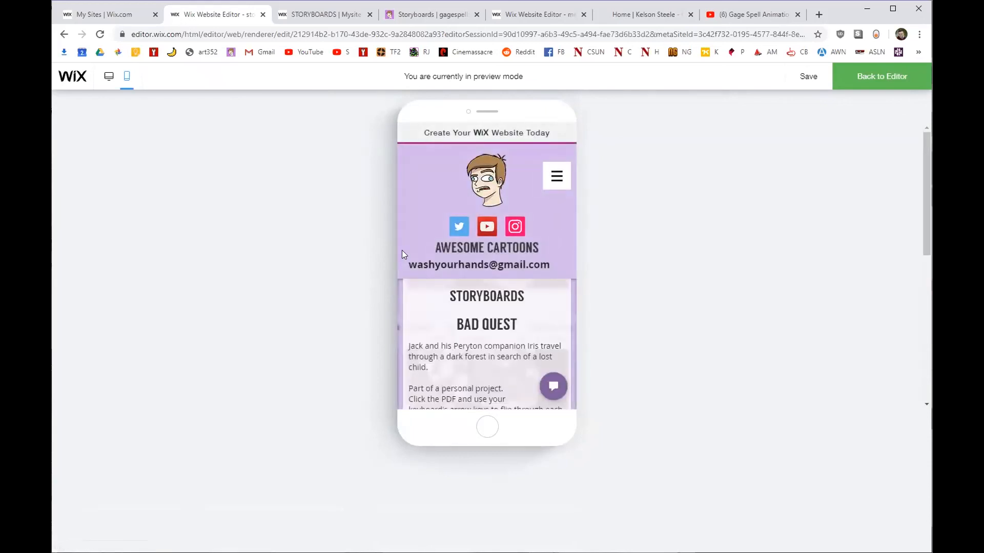
pyautogui.click(115, 78)
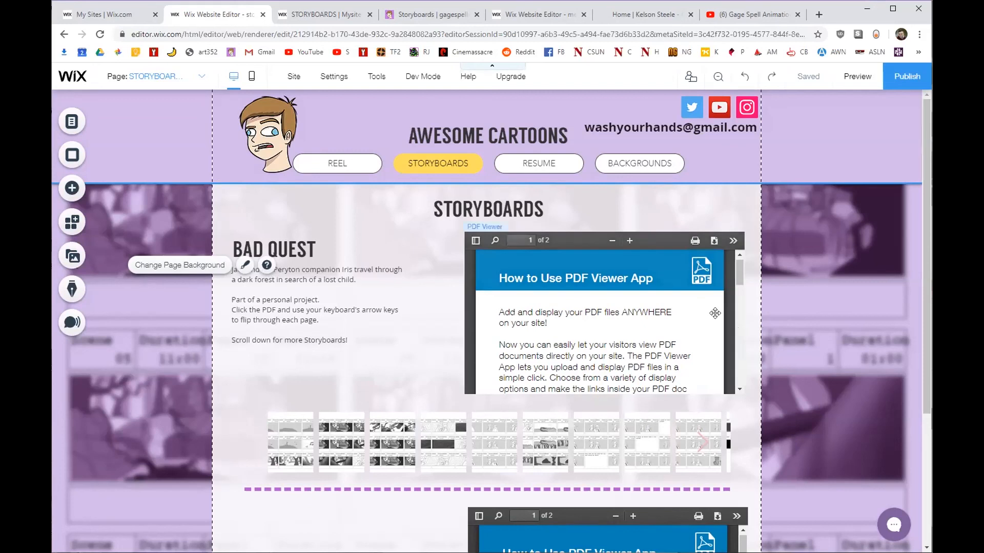
# Move FAVICON.png from the site's media files to the Trash and close the media manager.
pyautogui.click(74, 256)
pyautogui.click(121, 235)
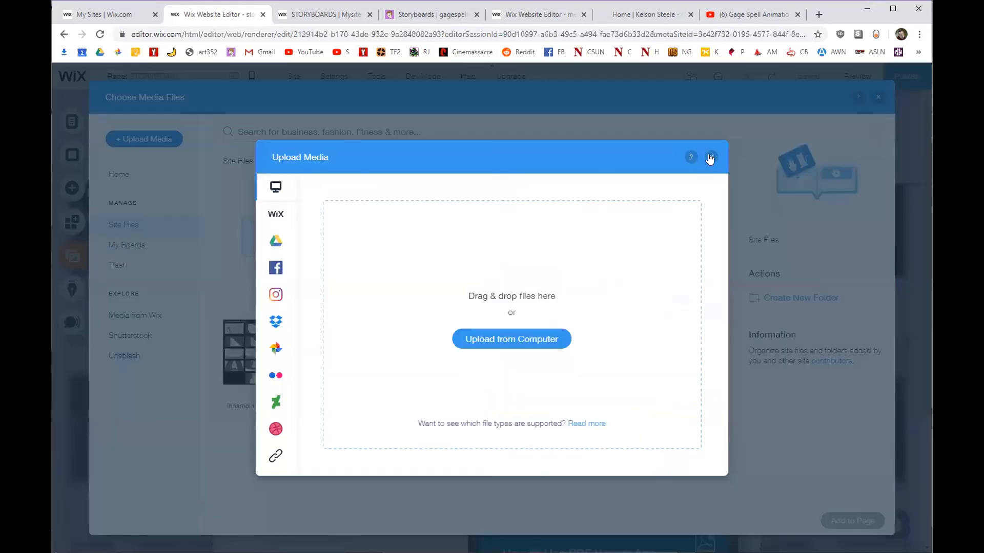
pyautogui.click(710, 158)
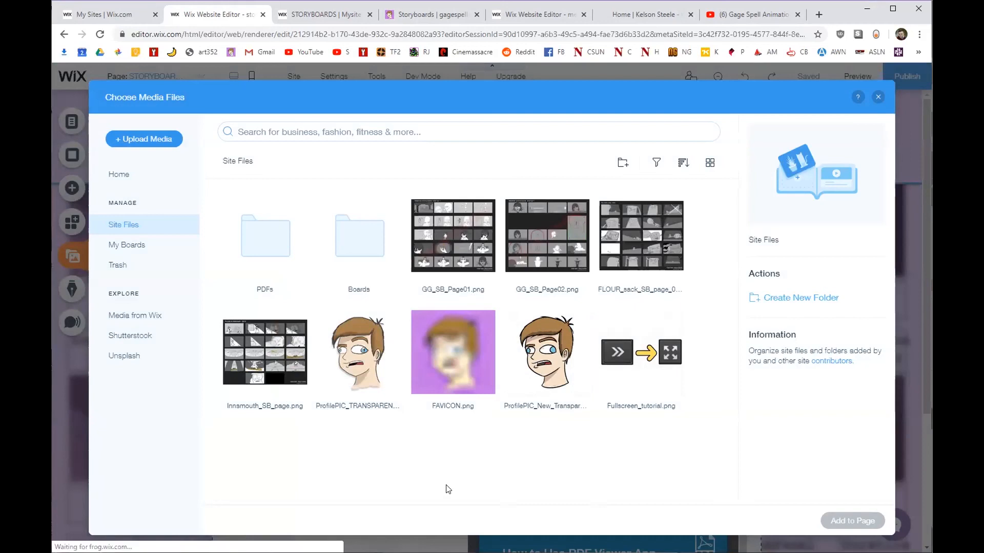
pyautogui.click(450, 356)
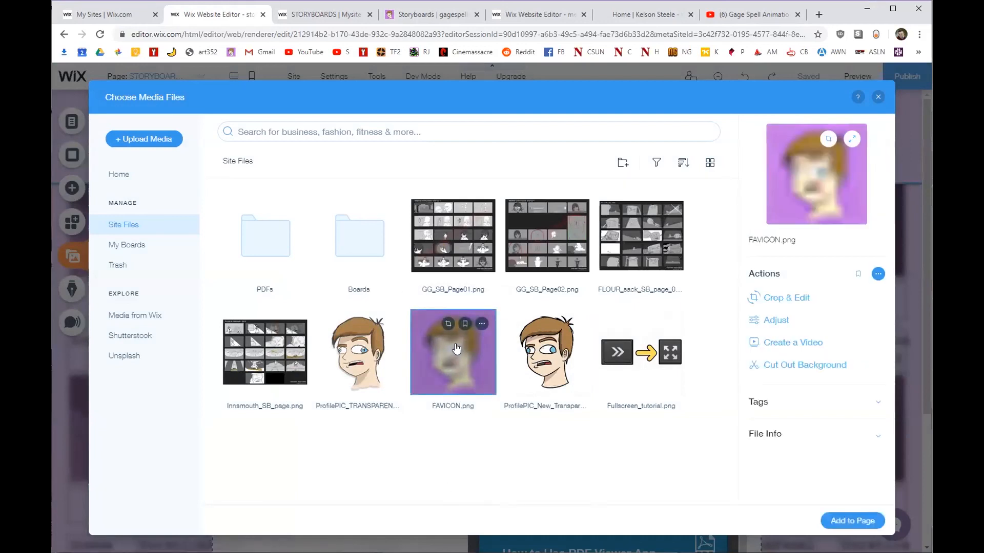
pyautogui.click(482, 324)
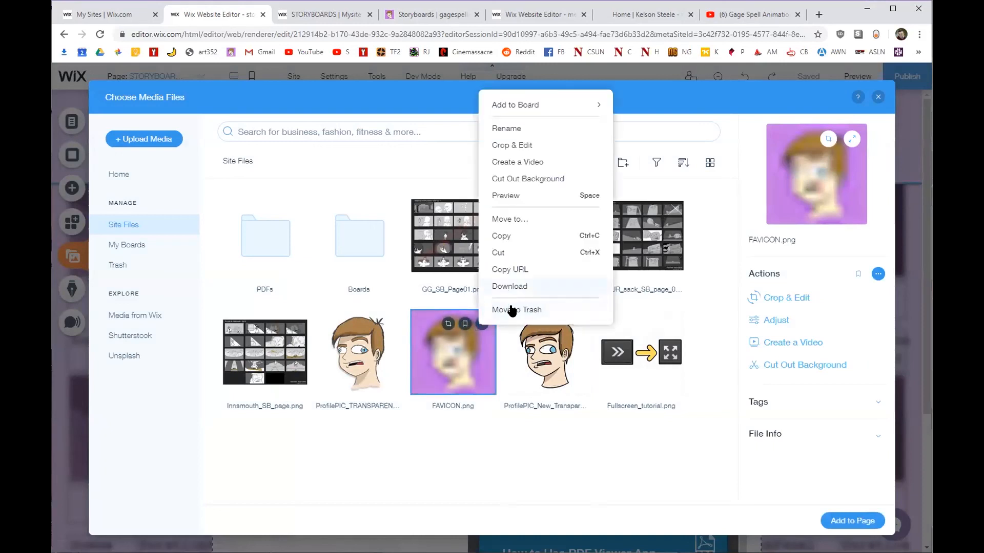
pyautogui.click(510, 309)
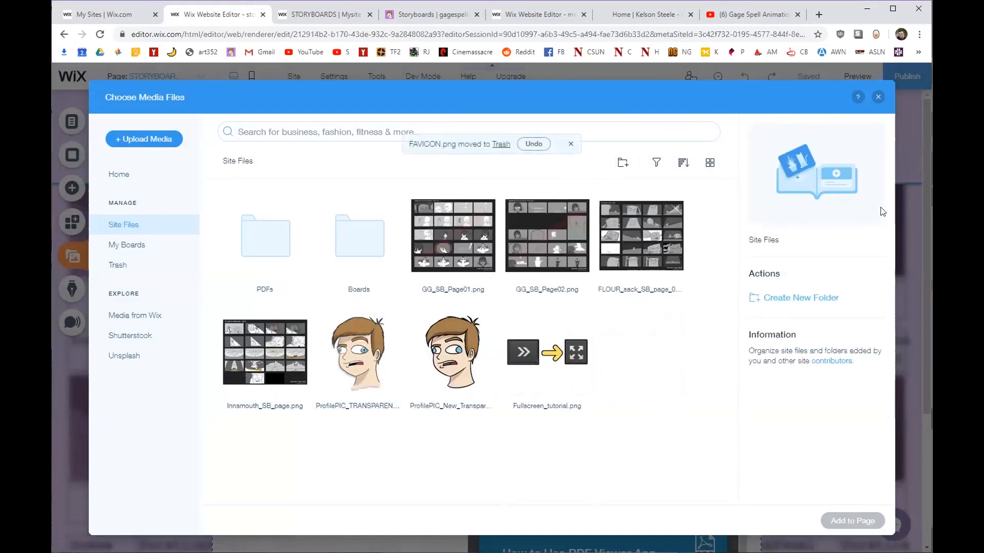
pyautogui.click(876, 97)
pyautogui.click(272, 123)
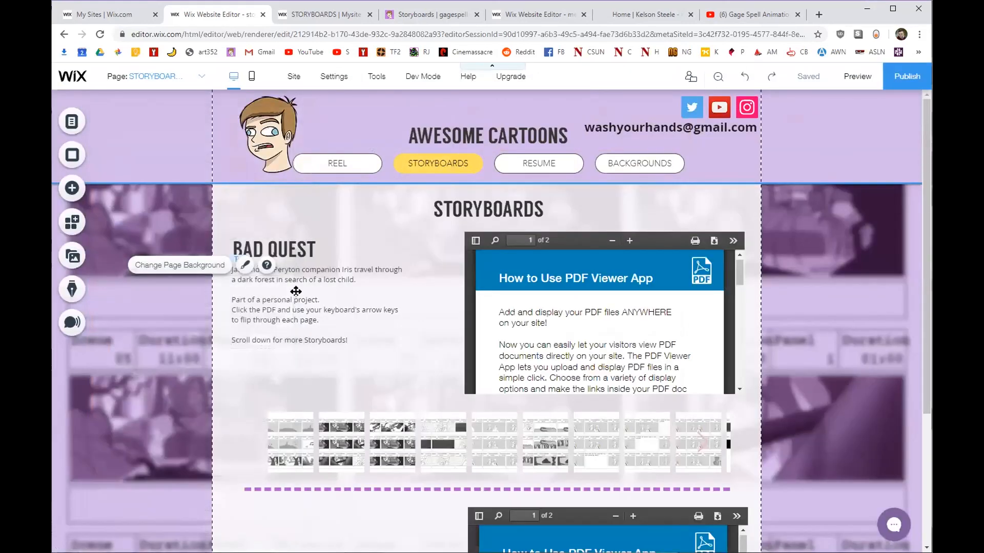
# Delete the header's cartoon profile image, then undo to restore it.
pyautogui.click(277, 147)
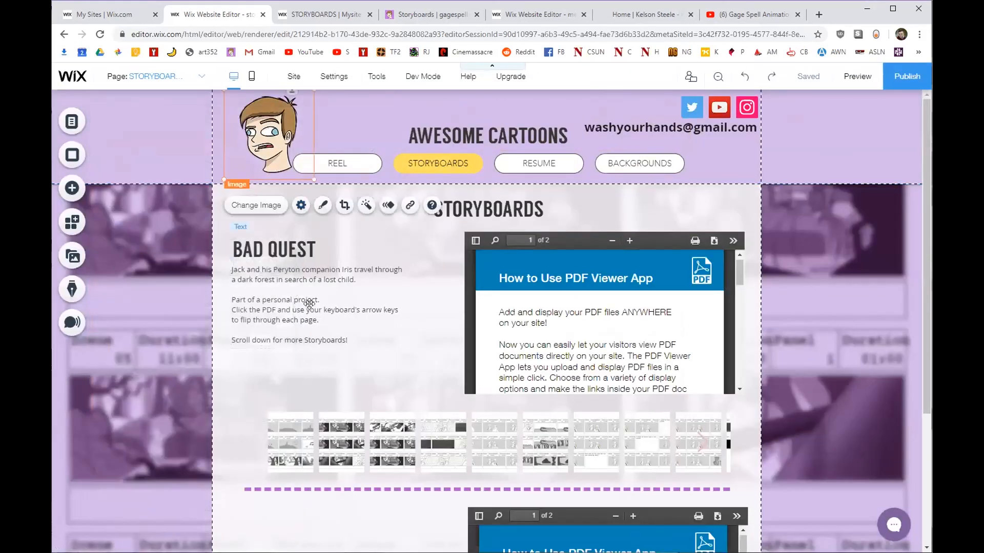
pyautogui.rightClick(261, 144)
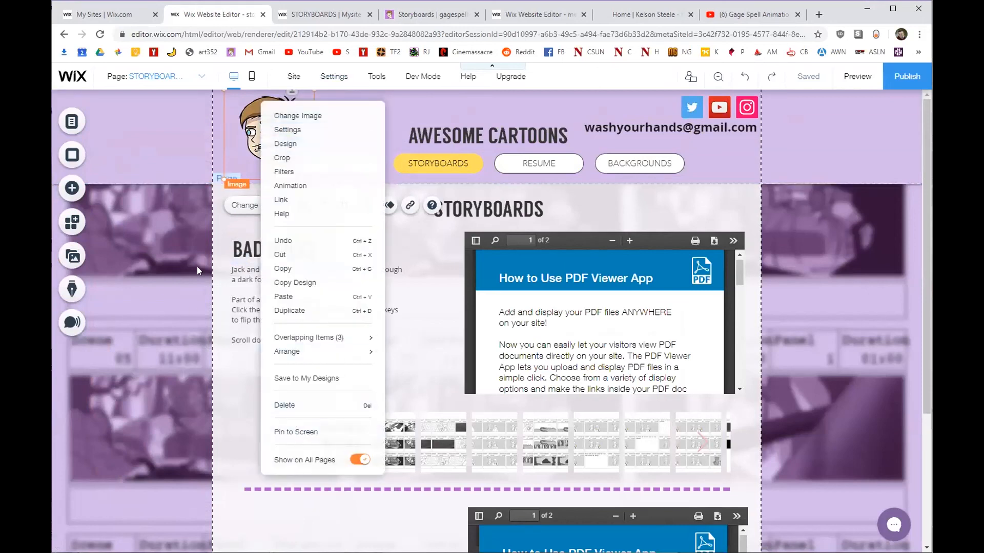
pyautogui.click(237, 131)
pyautogui.press('Delete')
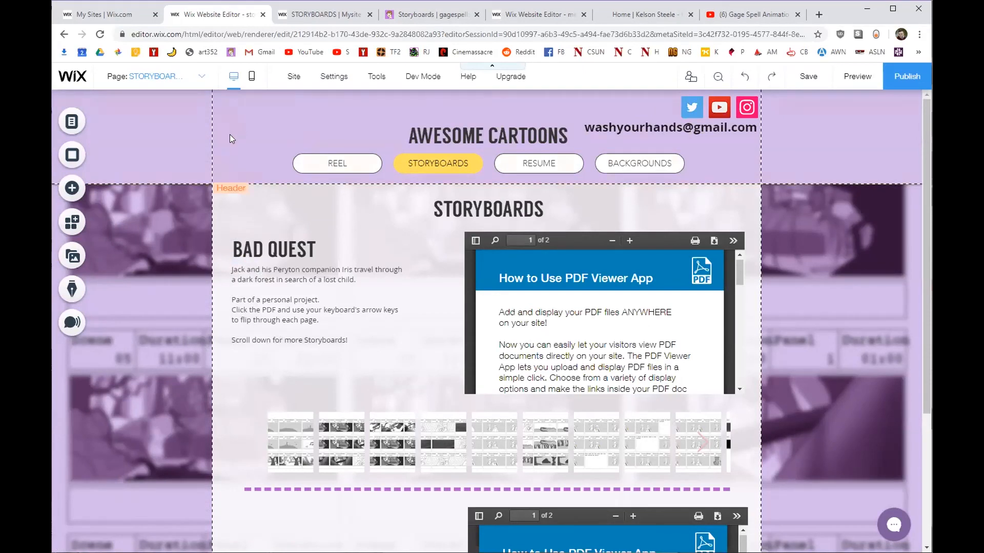
pyautogui.hotkey('ctrl', 'z')
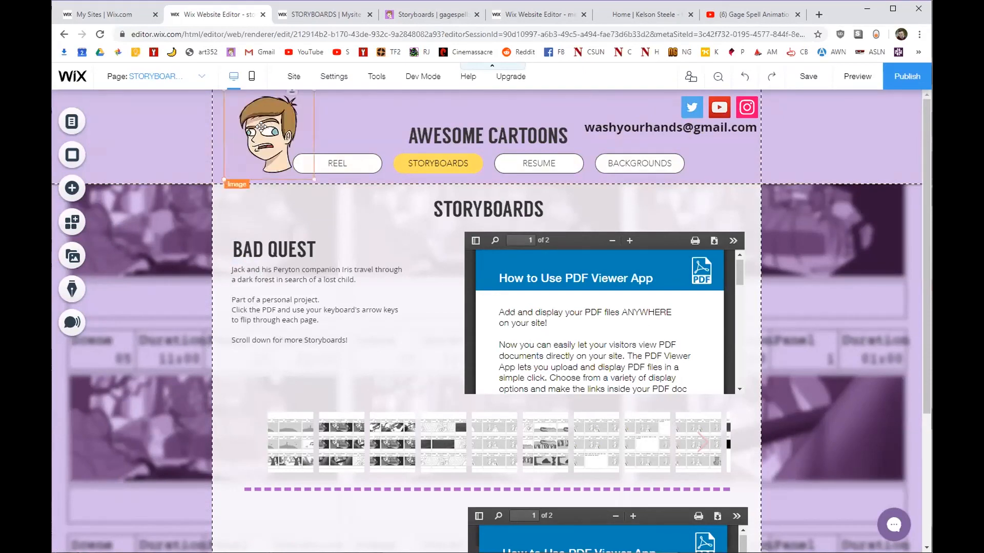
# Drag the profile image left so it aligns with the content area's left edge.
pyautogui.click(247, 131)
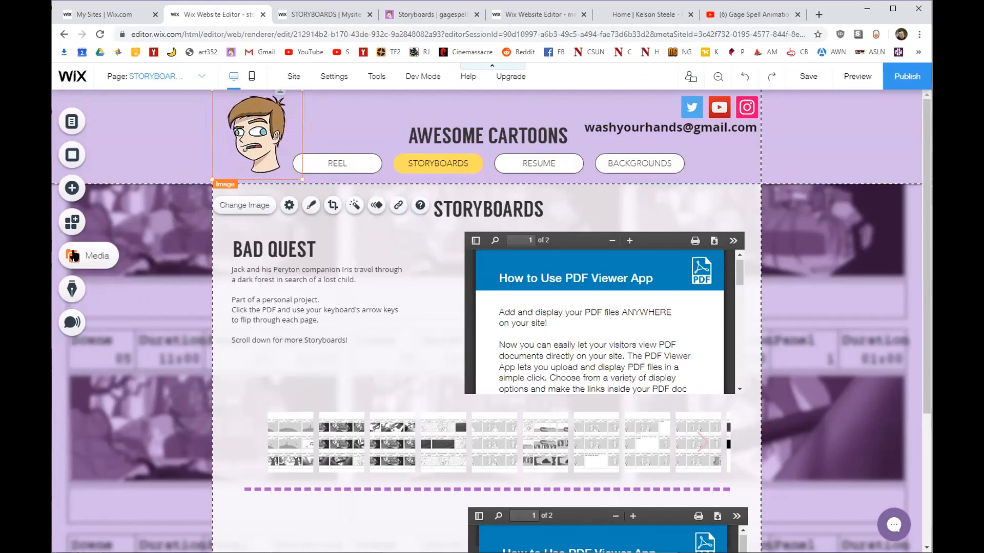
pyautogui.moveTo(253, 134); pyautogui.dragTo(295, 141)
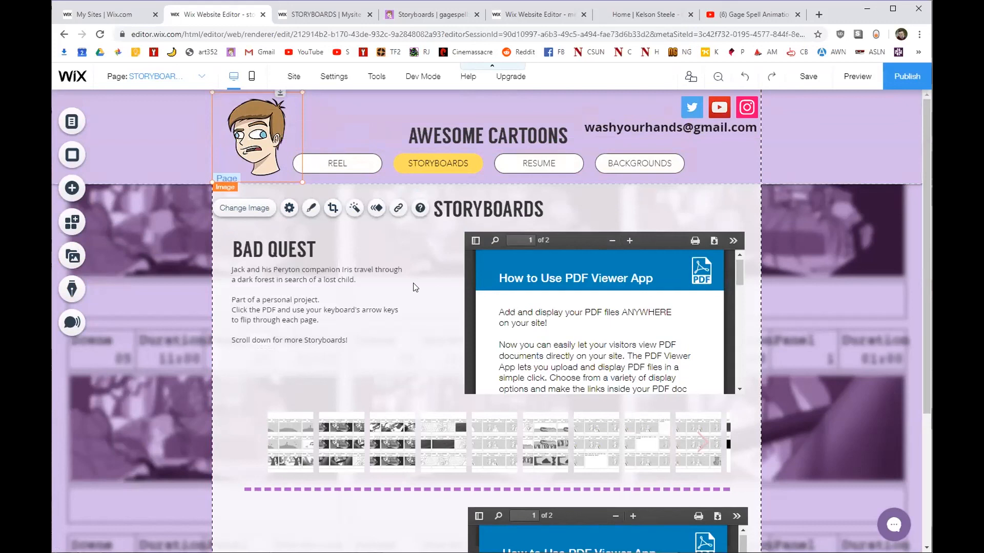
pyautogui.moveTo(287, 153); pyautogui.dragTo(265, 150)
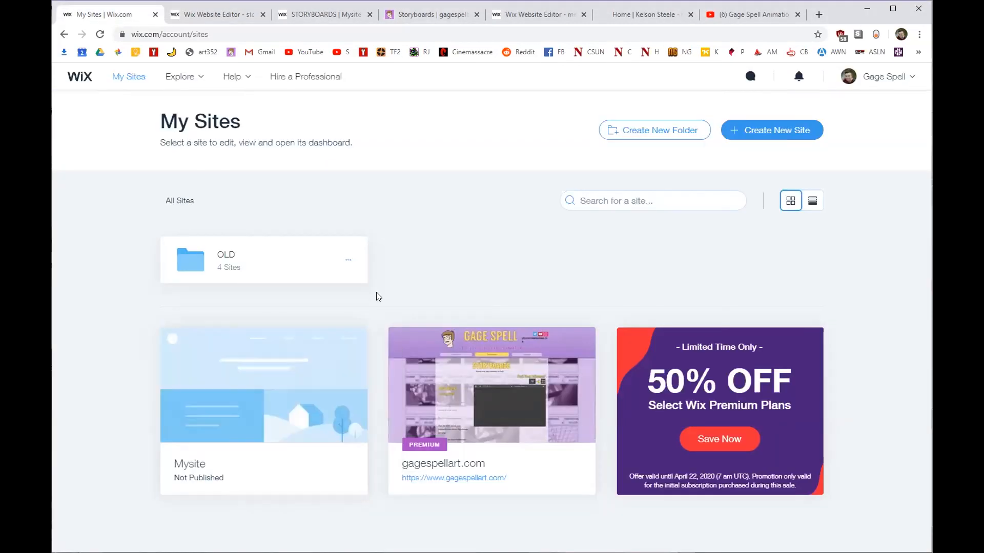
pyautogui.doubleClick(170, 115)
pyautogui.moveTo(204, 116); pyautogui.dragTo(243, 123)
pyautogui.click(269, 164)
pyautogui.moveTo(307, 349)
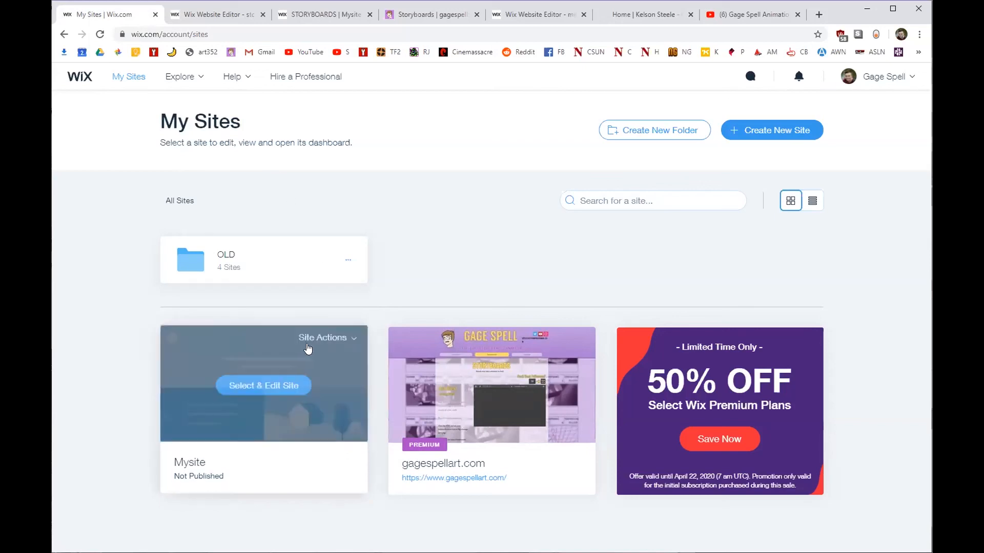
pyautogui.click(347, 338)
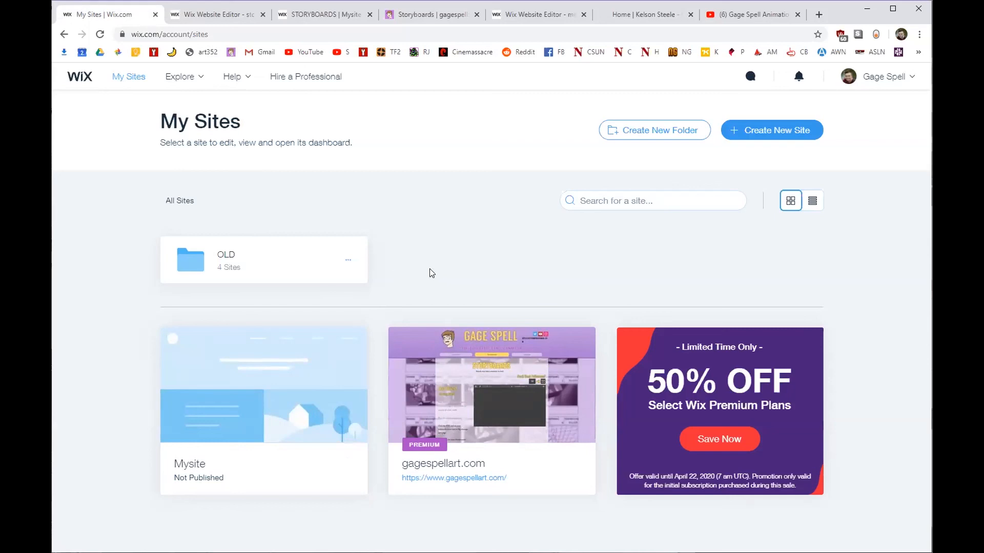
pyautogui.click(226, 16)
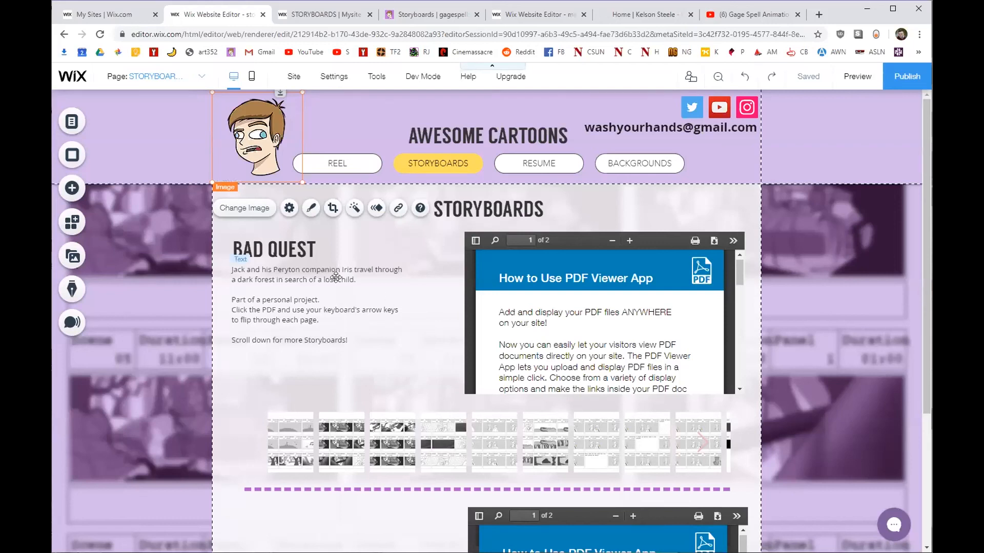
pyautogui.click(321, 279)
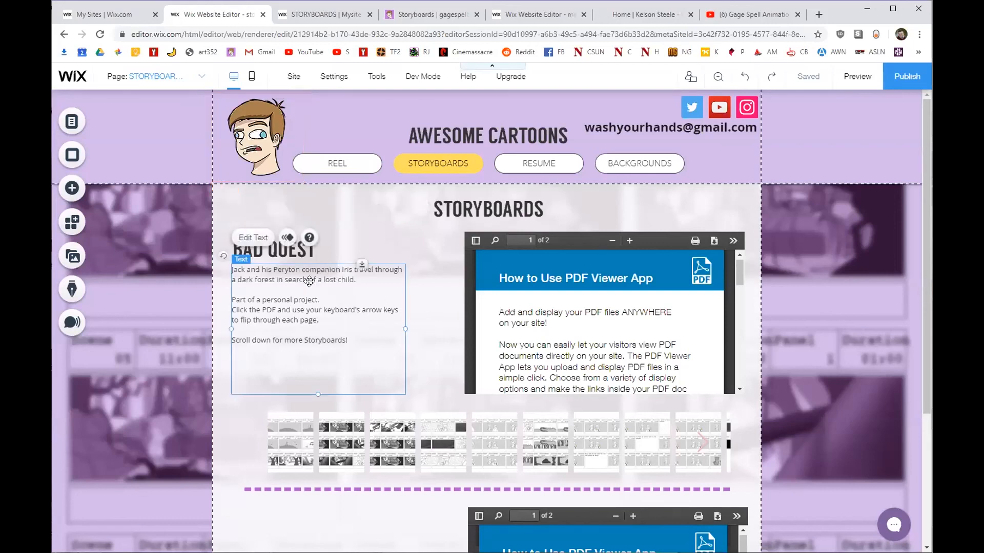
pyautogui.click(320, 279)
pyautogui.click(365, 231)
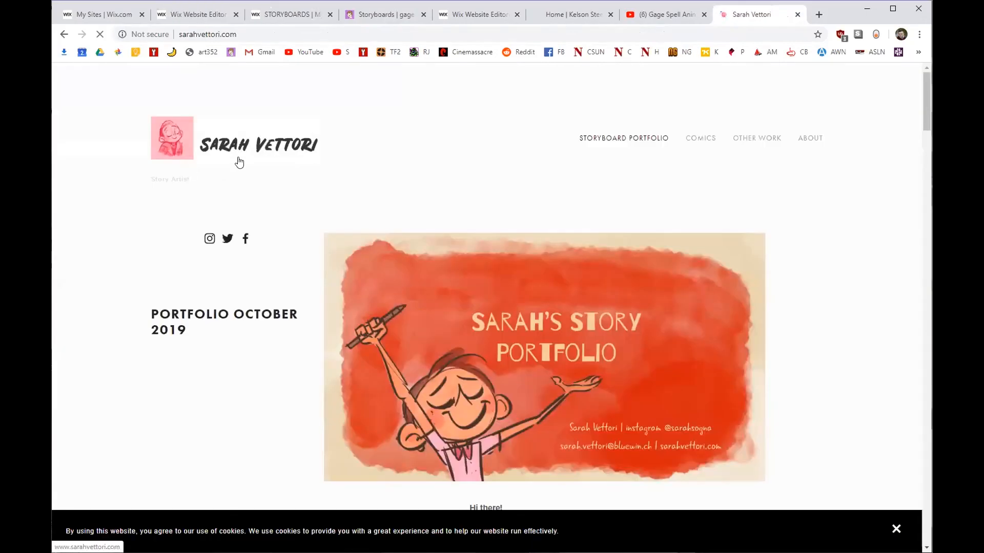
# Scroll to the Treasure Hunter storyboard section and highlight its description, then return to the published storyboards tab.
pyautogui.scroll(-3, 311, 158)
pyautogui.scroll(-6, 287, 153)
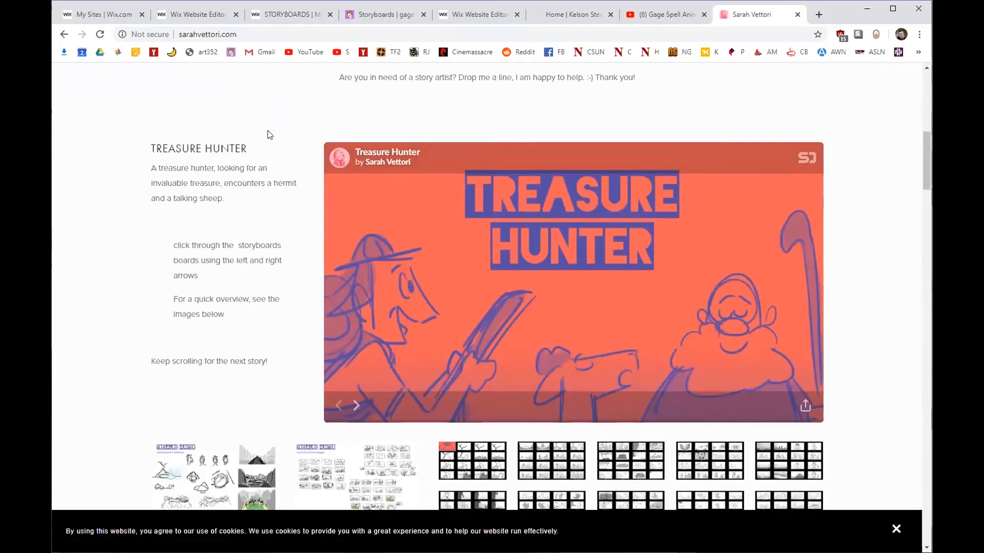
pyautogui.scroll(-1, 287, 185)
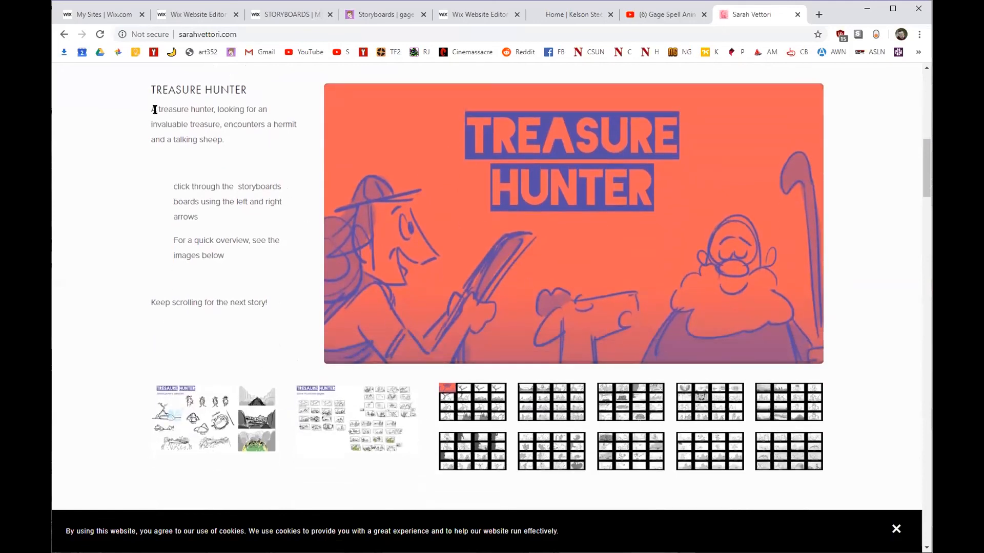
pyautogui.moveTo(155, 110); pyautogui.dragTo(228, 140)
pyautogui.click(228, 140)
pyautogui.click(287, 15)
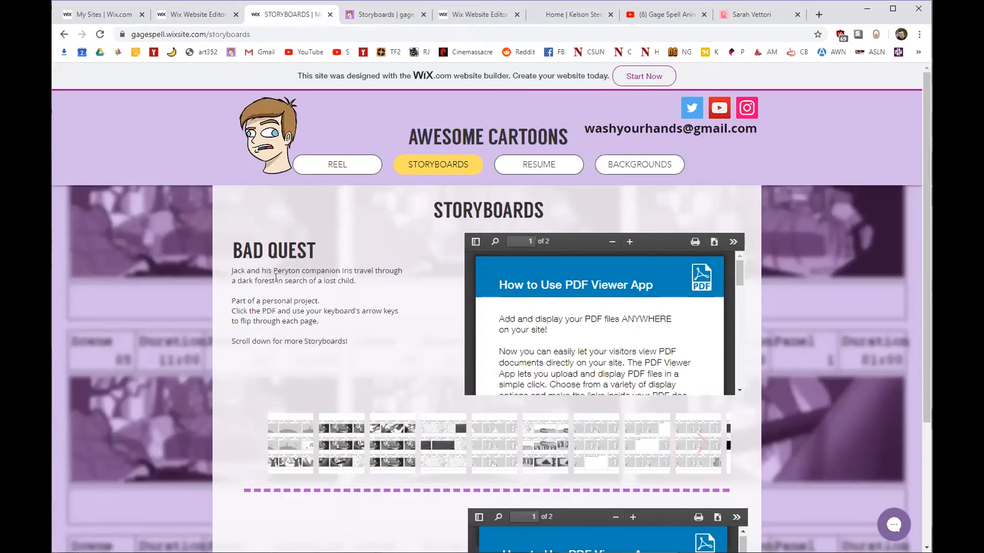
# Highlight and deselect the Bad Quest description on the live page, then return to the editor tab.
pyautogui.tripleClick(231, 270)
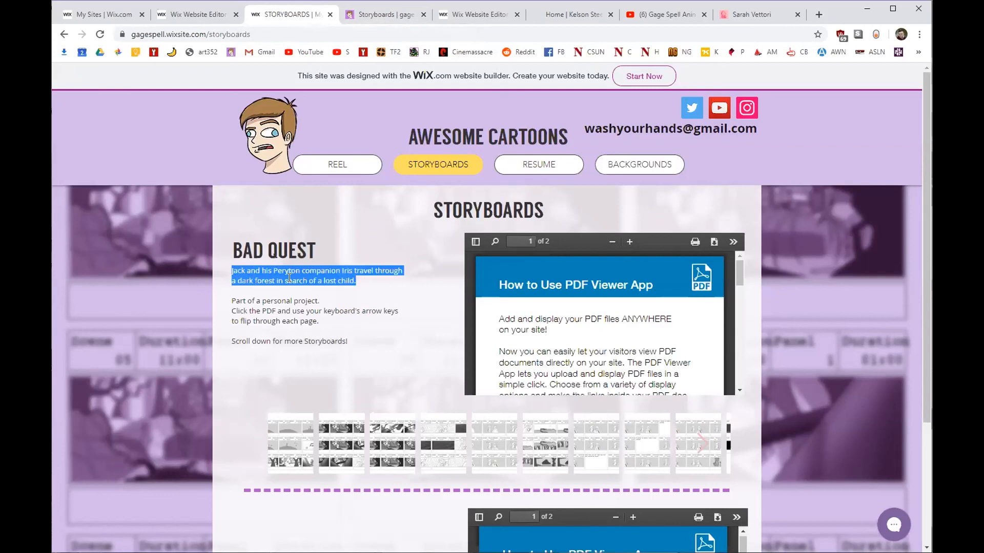
pyautogui.click(231, 273)
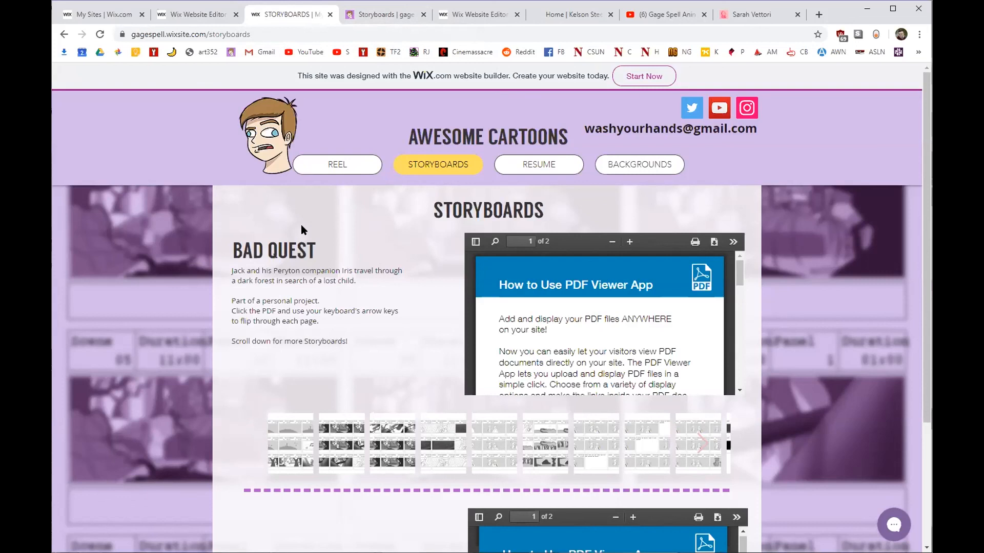
pyautogui.hotkey('ctrl', 'shift', 'Tab')
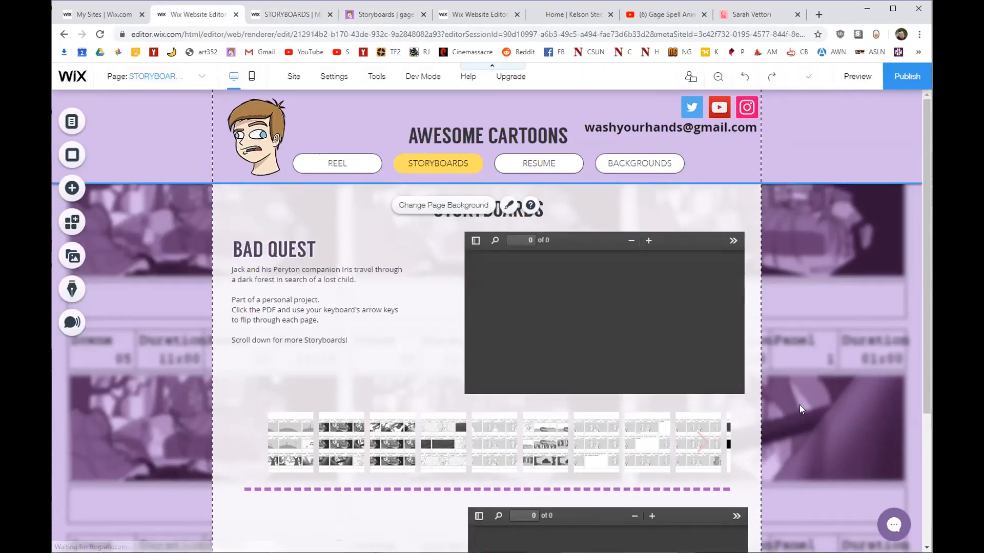